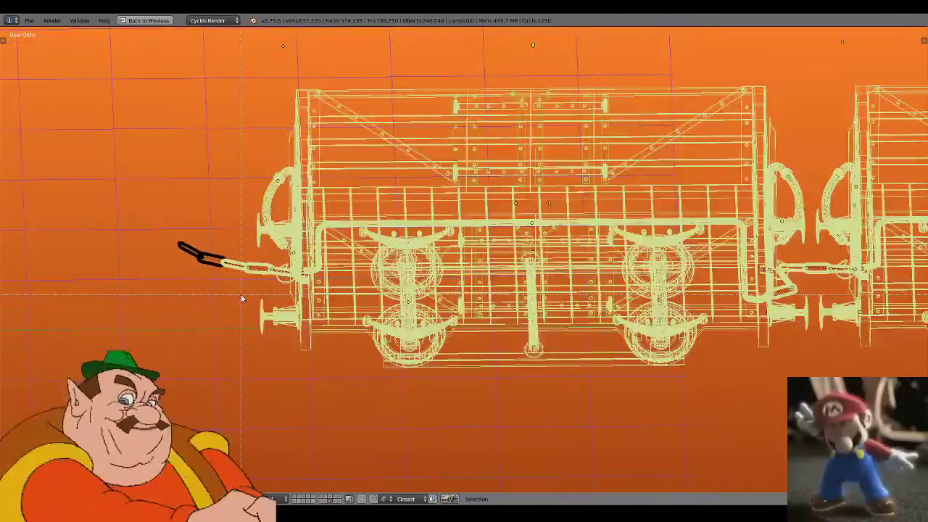
- Examine the chain coupling at the front of the leading wagon in solid and wireframe shading
{"action": "middle_click_drag", "start_coordinate": [242, 297], "coordinate": [148, 161]}
{"action": "key", "text": "z"}
{"action": "key", "text": "z"}
{"action": "mouse_move", "coordinate": [314, 271]}
{"action": "middle_mouse_down"}
{"action": "mouse_move", "coordinate": [369, 264]}
{"action": "mouse_move", "coordinate": [390, 233]}
{"action": "mouse_move", "coordinate": [413, 316]}
{"action": "middle_mouse_up"}
{"action": "key", "text": "z"}
{"action": "key", "text": "z"}
{"action": "key", "text": "z"}
{"action": "scroll", "coordinate": [413, 316], "scroll_direction": "up", "scroll_amount": 2}
{"action": "scroll", "coordinate": [413, 317], "scroll_direction": "up", "scroll_amount": 2}
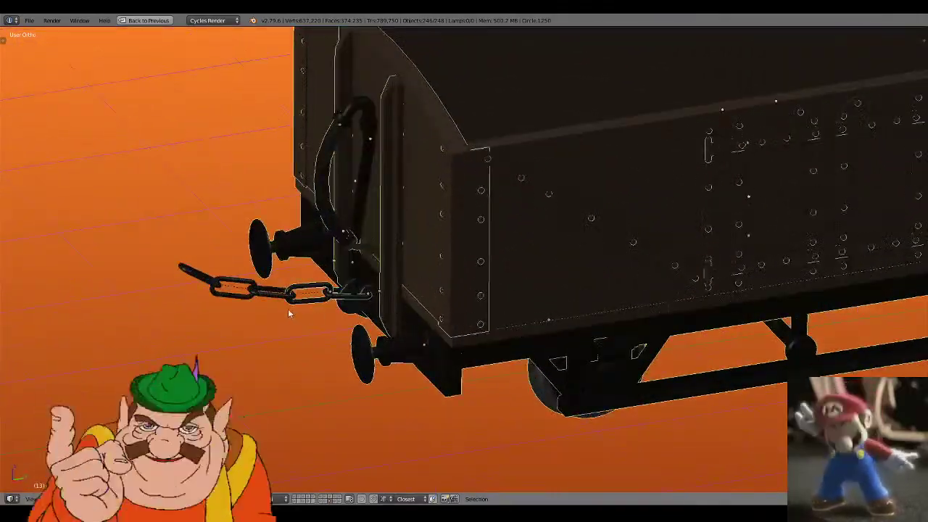
- Copy the selected wagons and brake van to the buffer, and clear the selection
{"action": "key", "text": "z"}
{"action": "key", "text": "z"}
{"action": "scroll", "coordinate": [400, 342], "scroll_direction": "down", "scroll_amount": 3}
{"action": "key", "text": "ctrl+c"}
{"action": "key", "text": "z"}
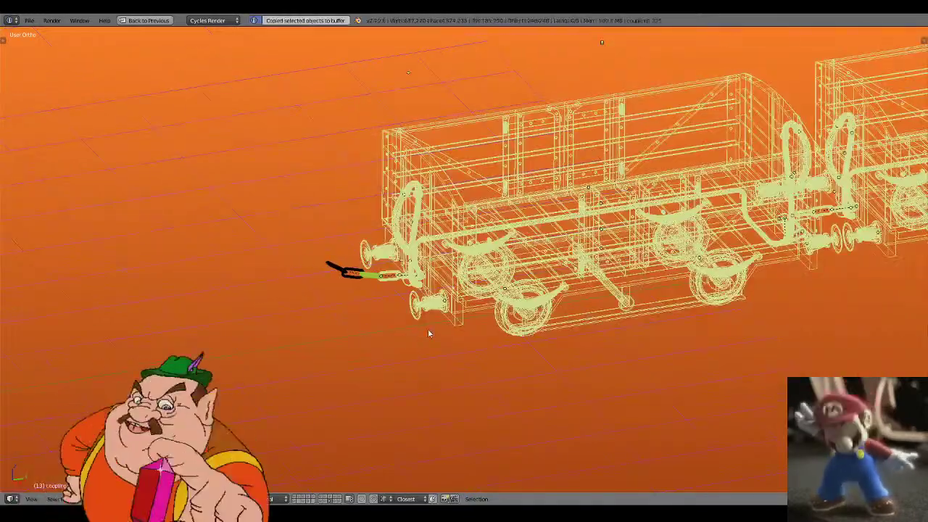
{"action": "key", "text": "z"}
{"action": "scroll", "coordinate": [602, 294], "scroll_direction": "down", "scroll_amount": 6}
{"action": "middle_click_drag", "start_coordinate": [678, 287], "coordinate": [406, 323], "text": "shift"}
{"action": "key", "text": "a"}
{"action": "scroll", "coordinate": [495, 286], "scroll_direction": "up", "scroll_amount": 1}
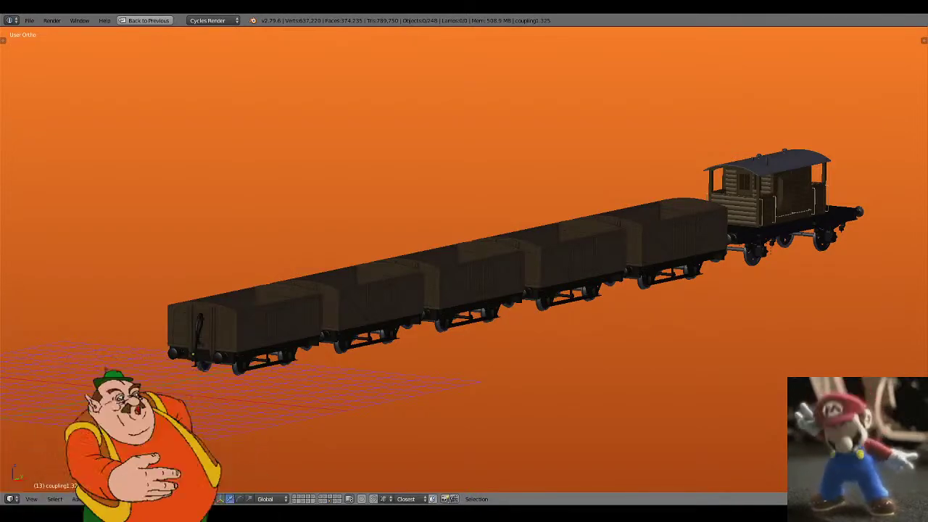
- Open the recent file kob_.blend
{"action": "key", "text": "z"}
{"action": "scroll", "coordinate": [258, 353], "scroll_direction": "down", "scroll_amount": 4}
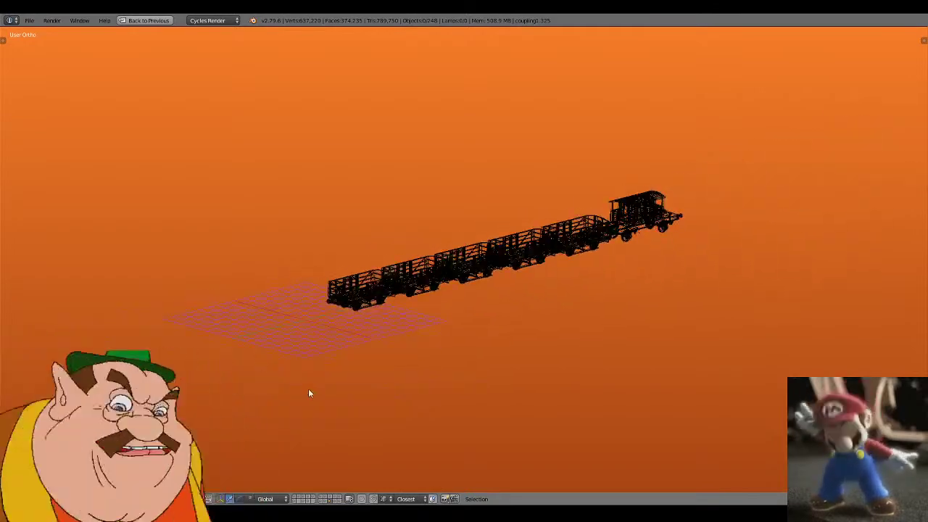
{"action": "left_click", "coordinate": [29, 20]}
{"action": "mouse_move", "coordinate": [65, 52]}
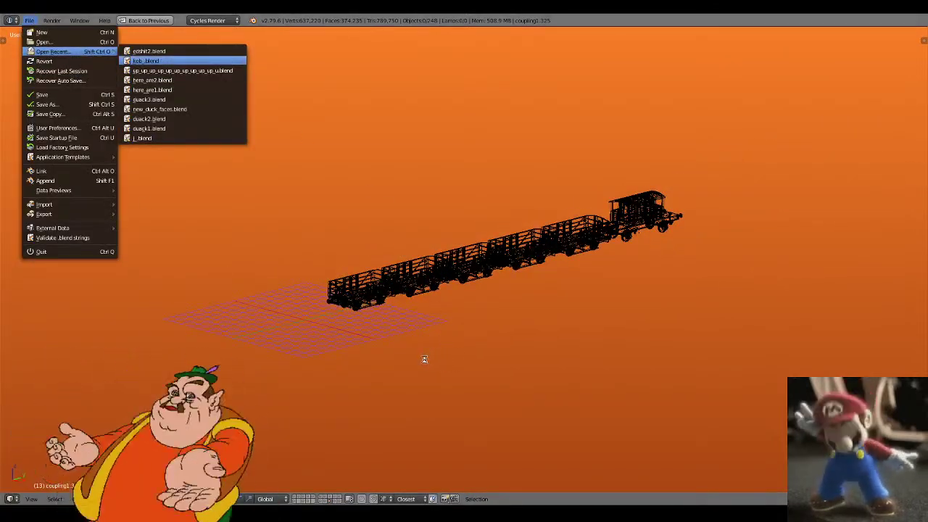
{"action": "scroll", "coordinate": [416, 333], "scroll_direction": "down", "scroll_amount": 6}
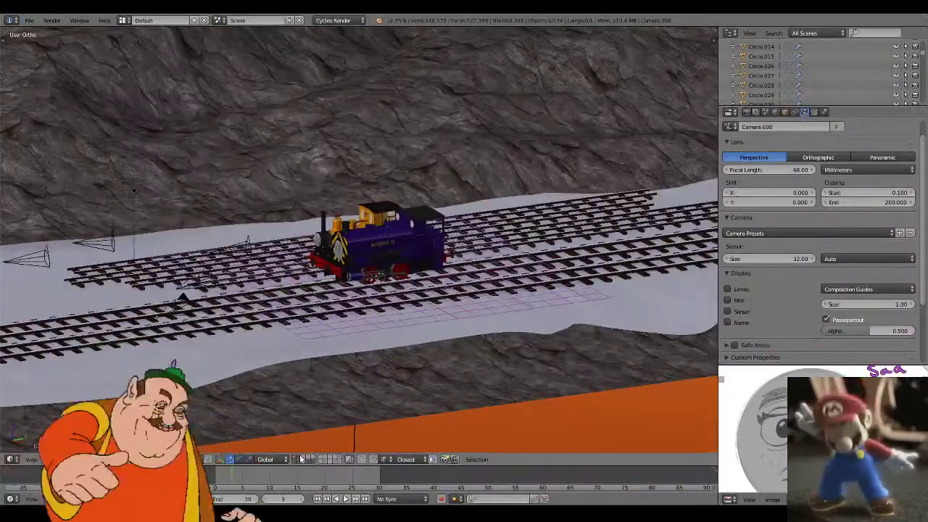
- Paste the copied wagons and brake van onto an empty layer and show the locomotive's layer alongside it
{"action": "left_click", "coordinate": [303, 459]}
{"action": "key", "text": "ctrl+v"}
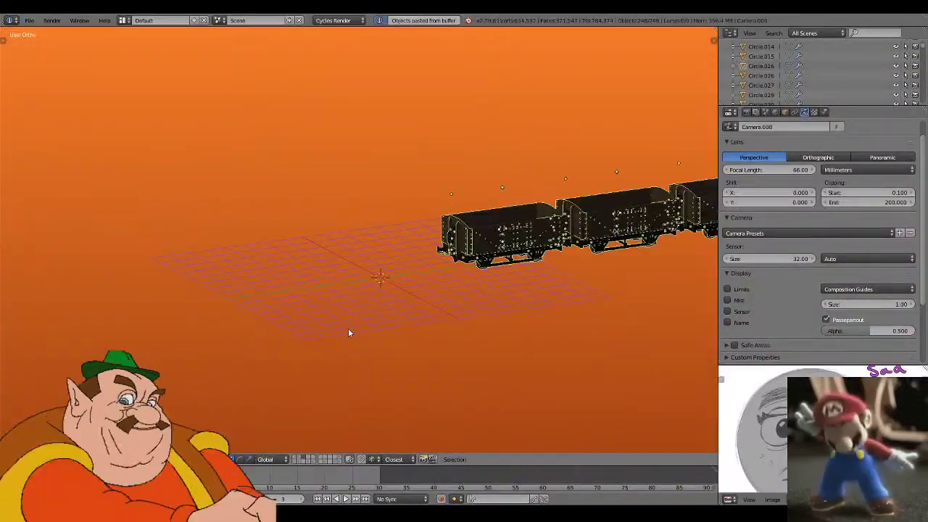
{"action": "middle_click_drag", "start_coordinate": [348, 330], "coordinate": [395, 199]}
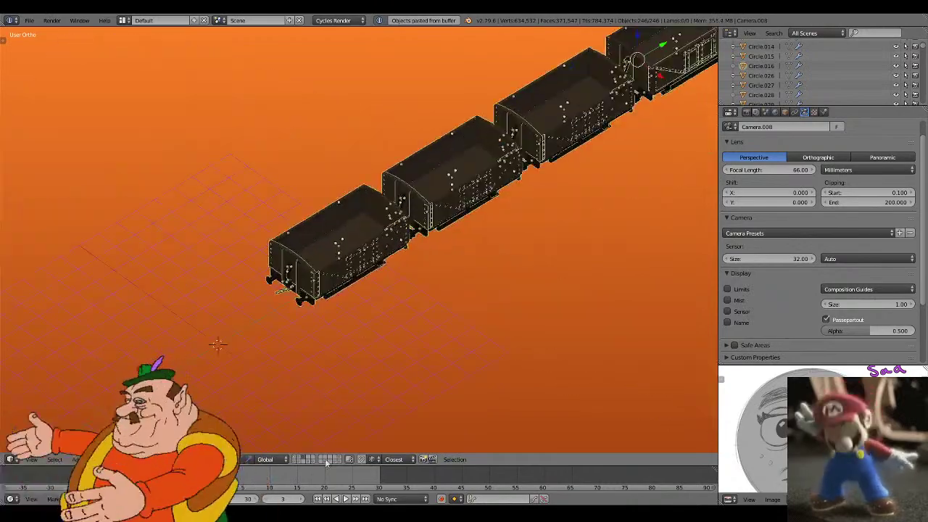
{"action": "left_click", "coordinate": [299, 459], "text": "shift"}
- Move the pasted train in the right side view so the leading wagon's chain meets the locomotive's rear coupling
{"action": "middle_click_drag", "start_coordinate": [365, 382], "coordinate": [505, 306]}
{"action": "key", "text": "KP_3"}
{"action": "scroll", "coordinate": [447, 212], "scroll_direction": "up", "scroll_amount": 6}
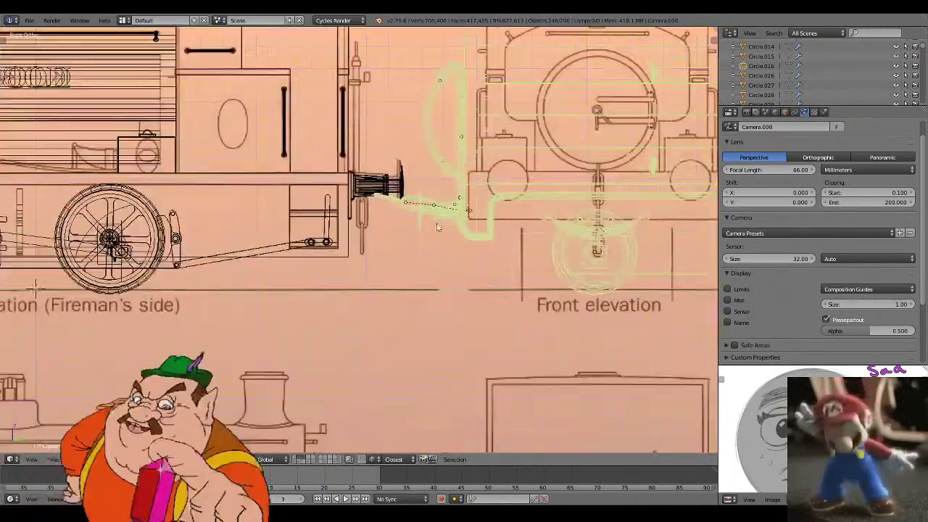
{"action": "key", "text": "z"}
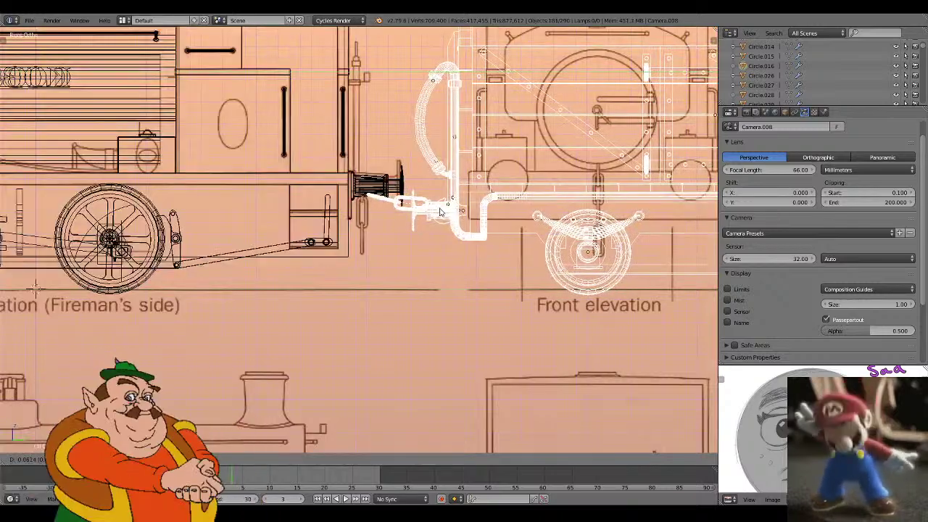
{"action": "left_click", "coordinate": [436, 213]}
{"action": "key", "text": "z"}
{"action": "scroll", "coordinate": [426, 232], "scroll_direction": "down", "scroll_amount": 6}
{"action": "middle_click_drag", "start_coordinate": [500, 260], "coordinate": [359, 270], "text": "shift"}
{"action": "scroll", "coordinate": [358, 270], "scroll_direction": "up", "scroll_amount": 1}
{"action": "key", "text": "z"}
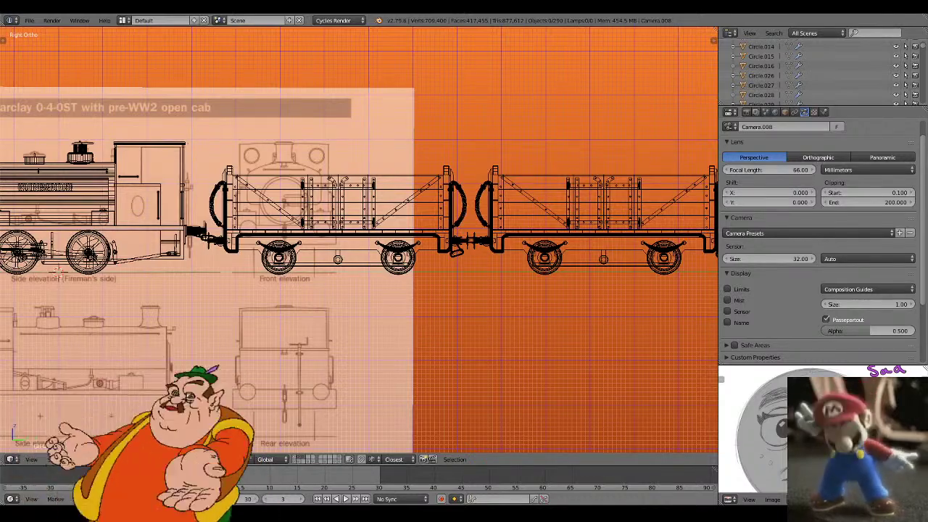
- Check the coupling between the locomotive and the first wagon in close-up
{"action": "key", "text": "z"}
{"action": "key", "text": "z"}
{"action": "middle_click_drag", "start_coordinate": [328, 268], "coordinate": [396, 288], "text": "shift"}
{"action": "scroll", "coordinate": [396, 288], "scroll_direction": "up", "scroll_amount": 4}
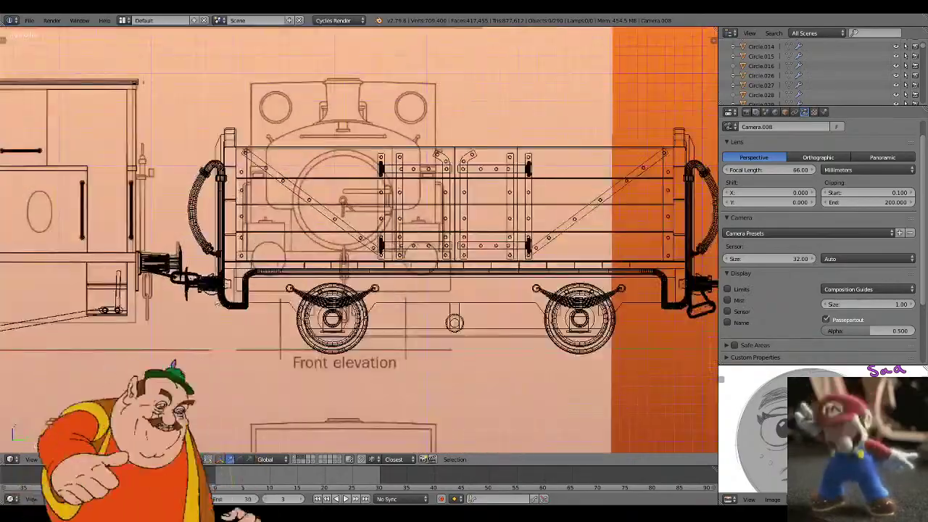
{"action": "middle_click_drag", "start_coordinate": [218, 304], "coordinate": [381, 273], "text": "shift"}
{"action": "scroll", "coordinate": [380, 273], "scroll_direction": "up", "scroll_amount": 4}
{"action": "scroll", "coordinate": [311, 283], "scroll_direction": "up", "scroll_amount": 4}
{"action": "middle_click_drag", "start_coordinate": [280, 304], "coordinate": [397, 310], "text": "shift"}
{"action": "right_click", "coordinate": [300, 278]}
{"action": "scroll", "coordinate": [342, 300], "scroll_direction": "down", "scroll_amount": 3}
{"action": "scroll", "coordinate": [342, 301], "scroll_direction": "down", "scroll_amount": 8}
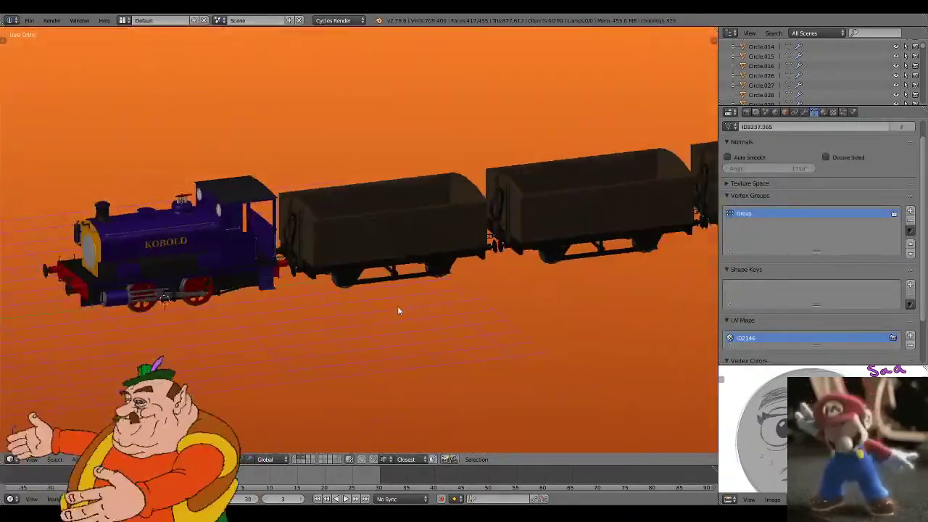
- Review the full train along its length, comparing the wagons and the gaps between them in solid and wireframe shading
{"action": "scroll", "coordinate": [397, 306], "scroll_direction": "down", "scroll_amount": 3}
{"action": "mouse_move", "coordinate": [565, 299]}
{"action": "middle_mouse_down", "text": "shift"}
{"action": "mouse_move", "coordinate": [351, 311]}
{"action": "mouse_move", "coordinate": [408, 292]}
{"action": "mouse_move", "coordinate": [346, 304]}
{"action": "mouse_move", "coordinate": [327, 290]}
{"action": "mouse_move", "coordinate": [348, 315]}
{"action": "mouse_move", "coordinate": [324, 308]}
{"action": "mouse_move", "coordinate": [394, 310]}
{"action": "middle_mouse_up", "text": "shift"}
{"action": "key", "text": "z"}
{"action": "key", "text": "z"}
{"action": "middle_click_drag", "start_coordinate": [456, 287], "coordinate": [350, 269], "text": "shift"}
{"action": "scroll", "coordinate": [350, 269], "scroll_direction": "up", "scroll_amount": 4}
{"action": "middle_click_drag", "start_coordinate": [519, 270], "coordinate": [384, 266], "text": "shift"}
{"action": "scroll", "coordinate": [464, 239], "scroll_direction": "up", "scroll_amount": 5}
{"action": "scroll", "coordinate": [452, 266], "scroll_direction": "down", "scroll_amount": 7}
{"action": "middle_click_drag", "start_coordinate": [446, 290], "coordinate": [512, 320], "text": "shift"}
{"action": "scroll", "coordinate": [513, 320], "scroll_direction": "down", "scroll_amount": 1}
{"action": "mouse_move", "coordinate": [362, 287]}
{"action": "middle_mouse_down", "text": "shift"}
{"action": "mouse_move", "coordinate": [594, 289]}
{"action": "mouse_move", "coordinate": [615, 300]}
{"action": "middle_mouse_up", "text": "shift"}
{"action": "middle_click_drag", "start_coordinate": [397, 289], "coordinate": [545, 289], "text": "shift"}
{"action": "key", "text": "z"}
{"action": "scroll", "coordinate": [248, 309], "scroll_direction": "up", "scroll_amount": 3}
{"action": "middle_click_drag", "start_coordinate": [248, 310], "coordinate": [414, 276], "text": "shift"}
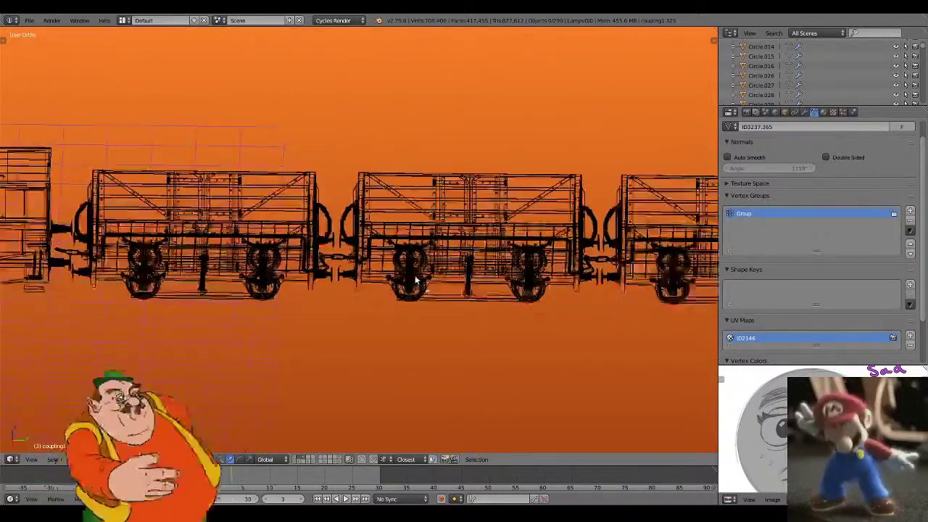
{"action": "scroll", "coordinate": [338, 280], "scroll_direction": "down", "scroll_amount": 3}
{"action": "scroll", "coordinate": [447, 292], "scroll_direction": "up", "scroll_amount": 4}
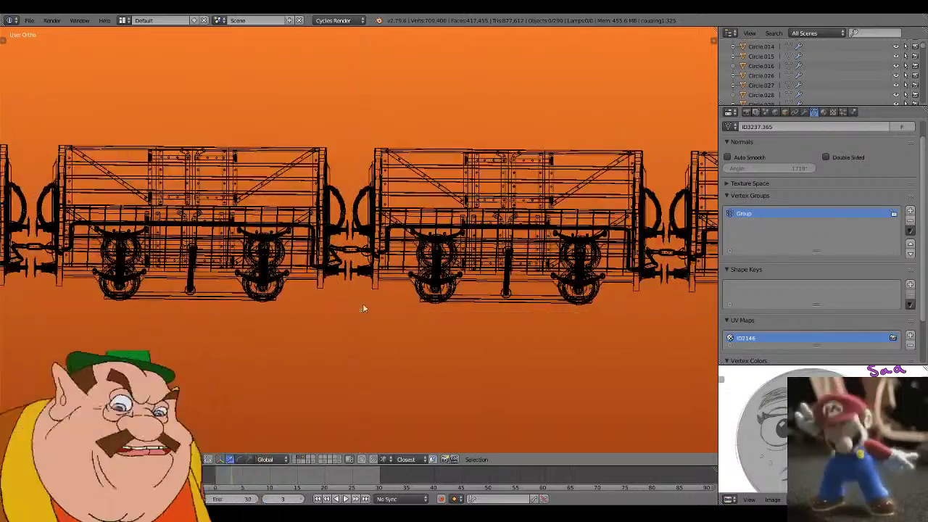
- Select the three wagons ahead of the brake van, including their buffers, hoses and couplings
{"action": "left_click_drag", "start_coordinate": [361, 311], "coordinate": [661, 126]}
{"action": "scroll", "coordinate": [353, 285], "scroll_direction": "up", "scroll_amount": 3}
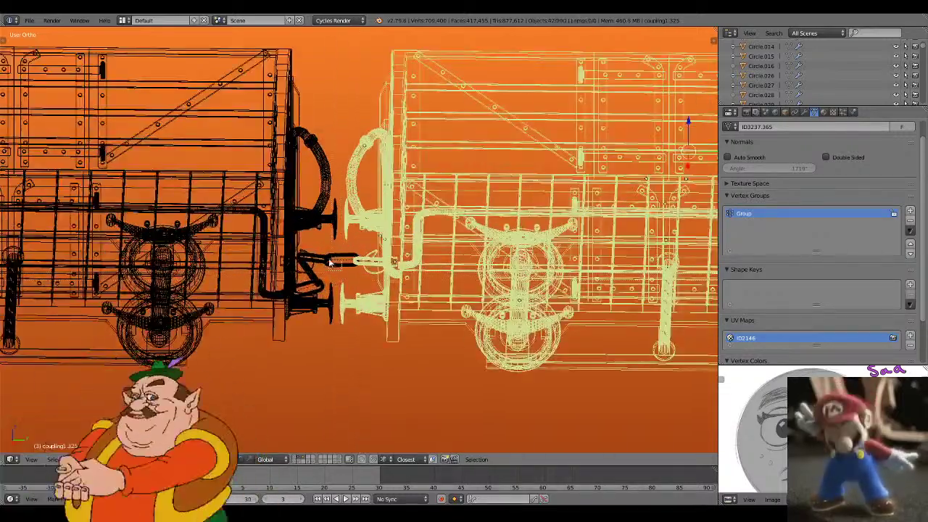
{"action": "scroll", "coordinate": [326, 257], "scroll_direction": "down", "scroll_amount": 5}
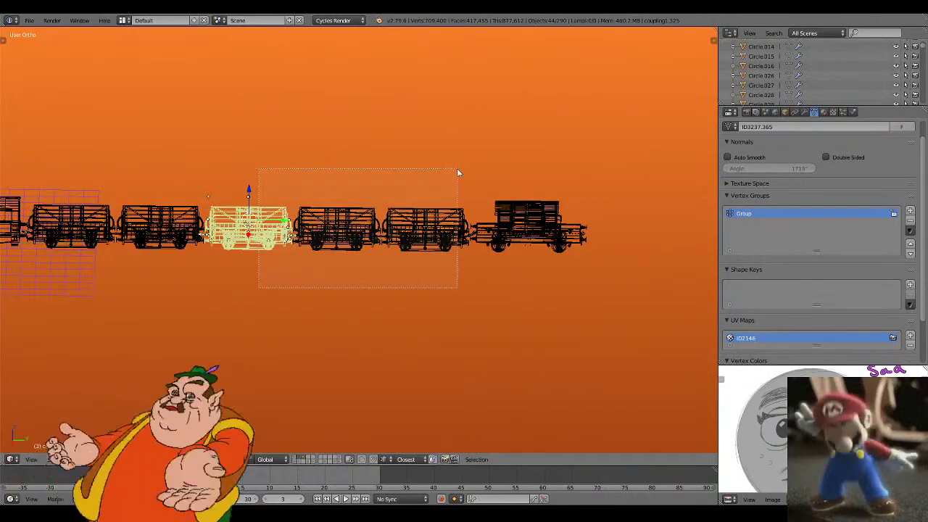
{"action": "left_click_drag", "start_coordinate": [457, 173], "coordinate": [458, 172]}
{"action": "scroll", "coordinate": [482, 331], "scroll_direction": "up", "scroll_amount": 7}
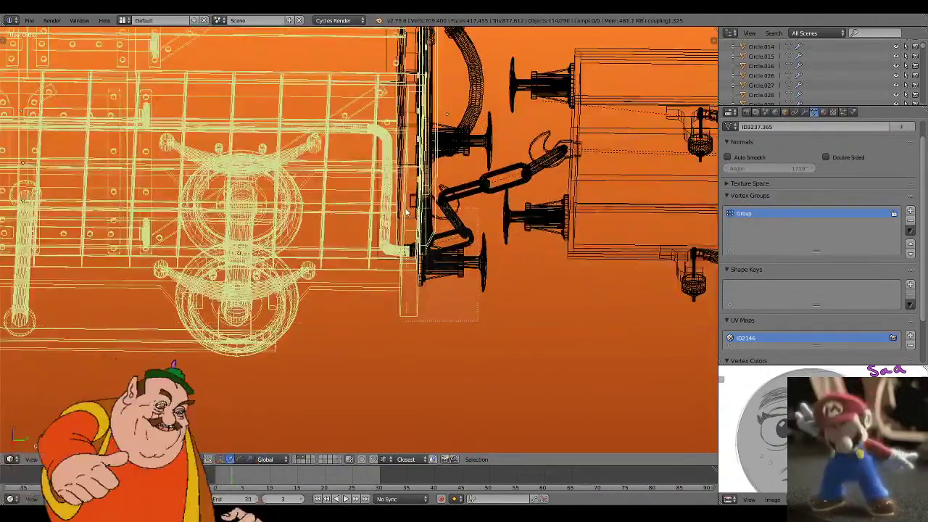
{"action": "right_click", "coordinate": [417, 210], "text": "shift"}
{"action": "right_click", "coordinate": [475, 100], "text": "shift"}
{"action": "scroll", "coordinate": [410, 169], "scroll_direction": "down", "scroll_amount": 3}
{"action": "key", "text": "b"}
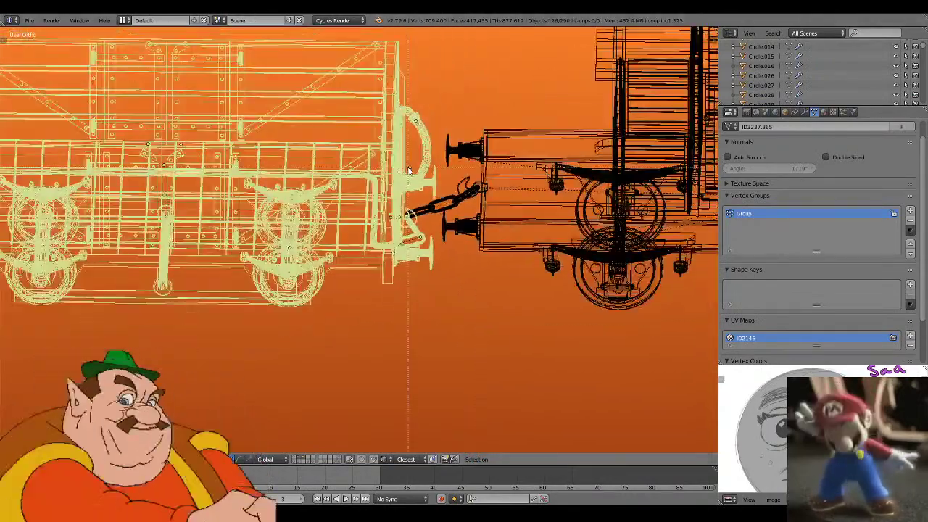
- Move the three selected wagons to layer 9
{"action": "scroll", "coordinate": [283, 311], "scroll_direction": "down", "scroll_amount": 9}
{"action": "middle_click_drag", "start_coordinate": [283, 312], "coordinate": [545, 385], "text": "shift"}
{"action": "scroll", "coordinate": [540, 382], "scroll_direction": "down", "scroll_amount": 3}
{"action": "key", "text": "g"}
{"action": "right_click", "coordinate": [492, 291]}
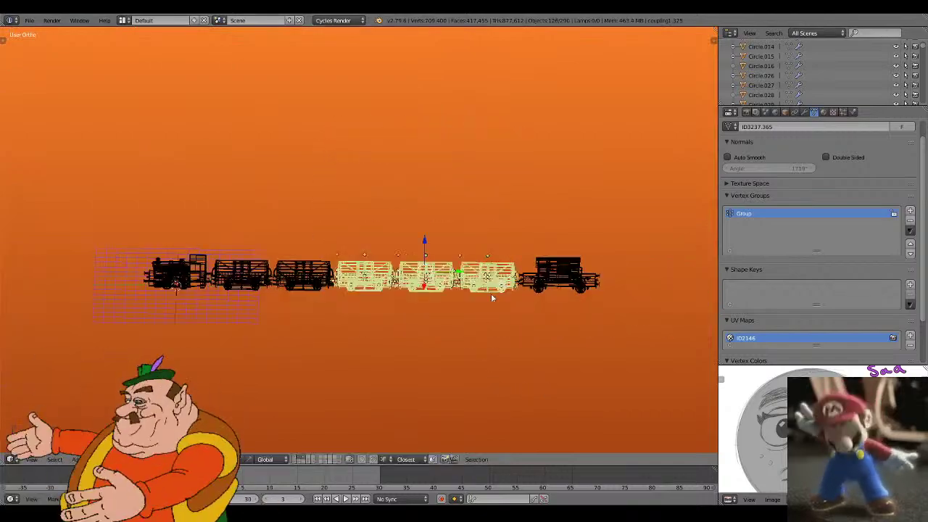
{"action": "key", "text": "m"}
{"action": "left_click", "coordinate": [562, 355]}
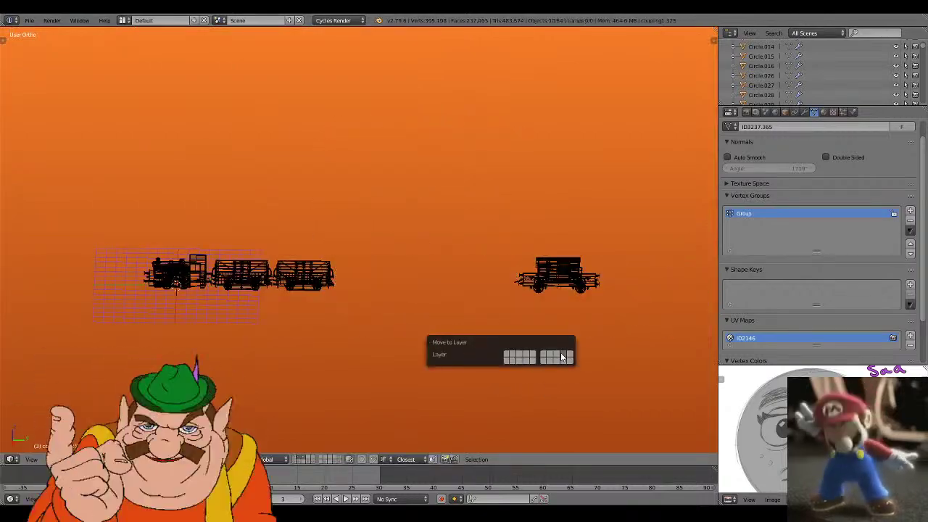
- Examine the locomotive, its two remaining wagons and the separate brake van from several angles in fly navigation
{"action": "key", "text": "z"}
{"action": "scroll", "coordinate": [302, 341], "scroll_direction": "up", "scroll_amount": 6}
{"action": "key", "text": "z"}
{"action": "mouse_move", "coordinate": [345, 354]}
{"action": "middle_mouse_down", "text": "shift"}
{"action": "mouse_move", "coordinate": [355, 255]}
{"action": "mouse_move", "coordinate": [295, 296]}
{"action": "mouse_move", "coordinate": [340, 291]}
{"action": "mouse_move", "coordinate": [330, 294]}
{"action": "middle_mouse_up", "text": "shift"}
{"action": "key", "text": "z"}
{"action": "middle_click_drag", "start_coordinate": [330, 294], "coordinate": [416, 280], "text": "shift"}
{"action": "key", "text": "shift+f"}
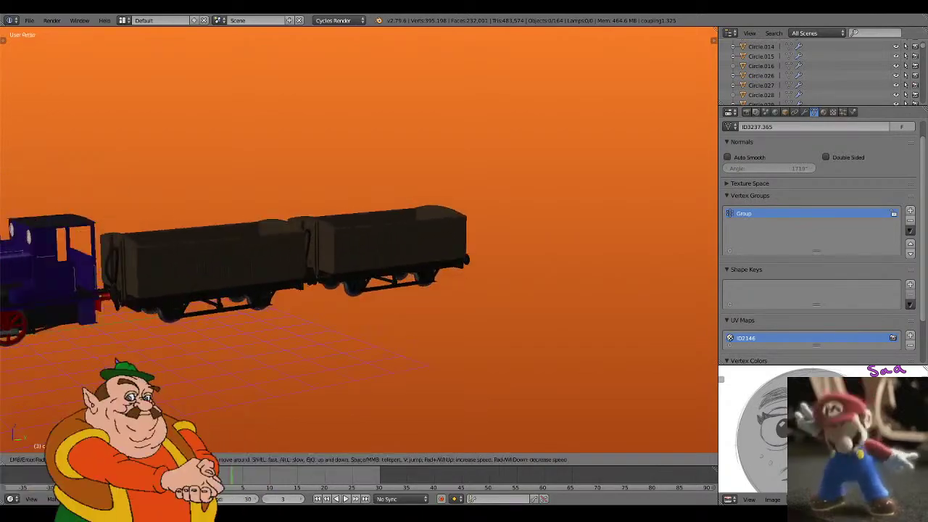
{"action": "key", "text": "w"}
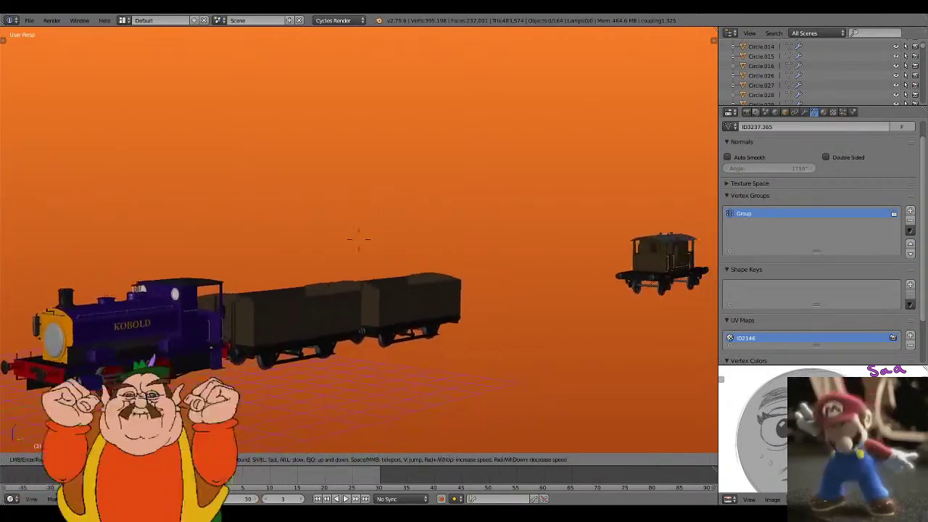
{"action": "key", "text": "q"}
{"action": "key", "text": "e"}
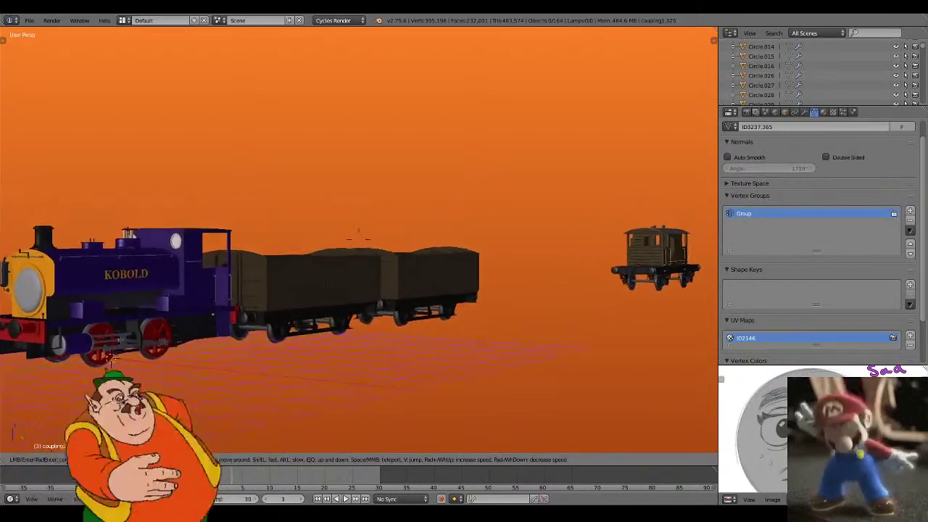
{"action": "key", "text": "a"}
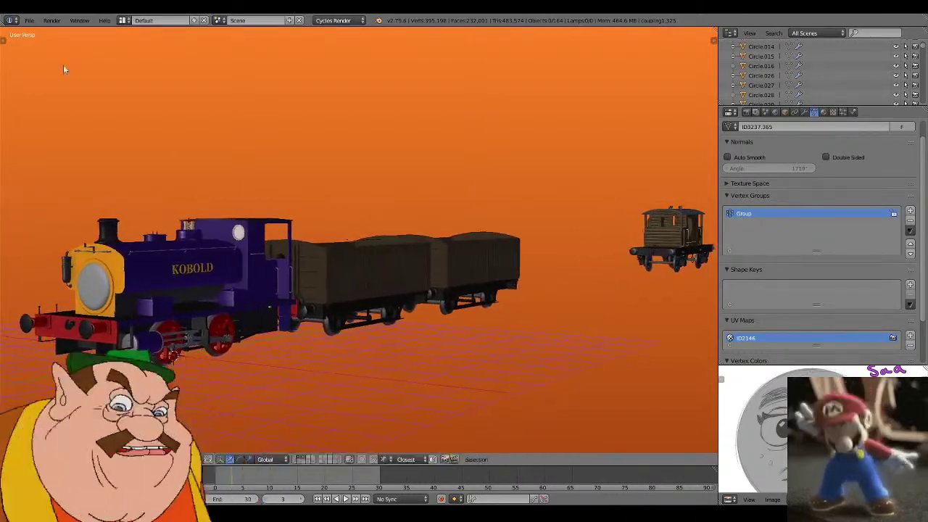
{"action": "key", "text": "Return"}
- Save the locomotive file
{"action": "left_click", "coordinate": [29, 20]}
{"action": "left_click", "coordinate": [54, 98]}
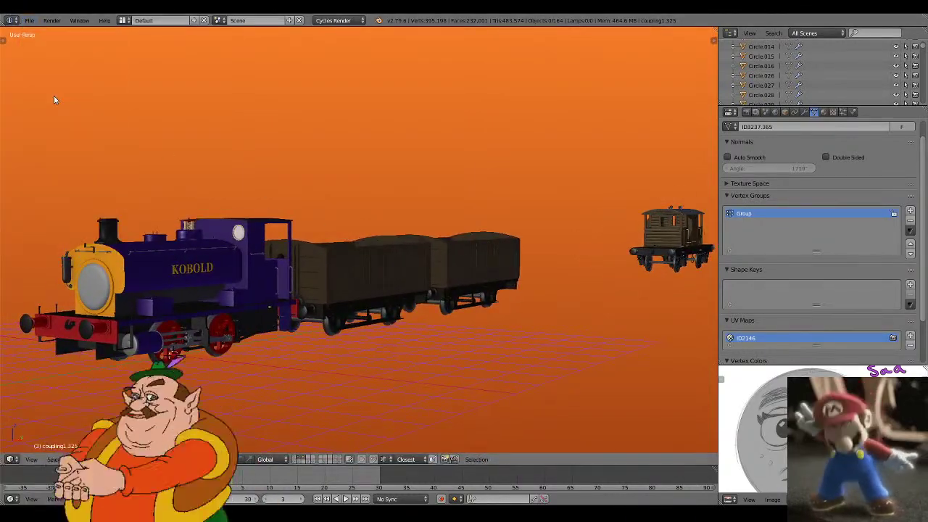
- Inspect the sides, ends and underframes of the two open wagons behind the locomotive
{"action": "right_click", "coordinate": [421, 287]}
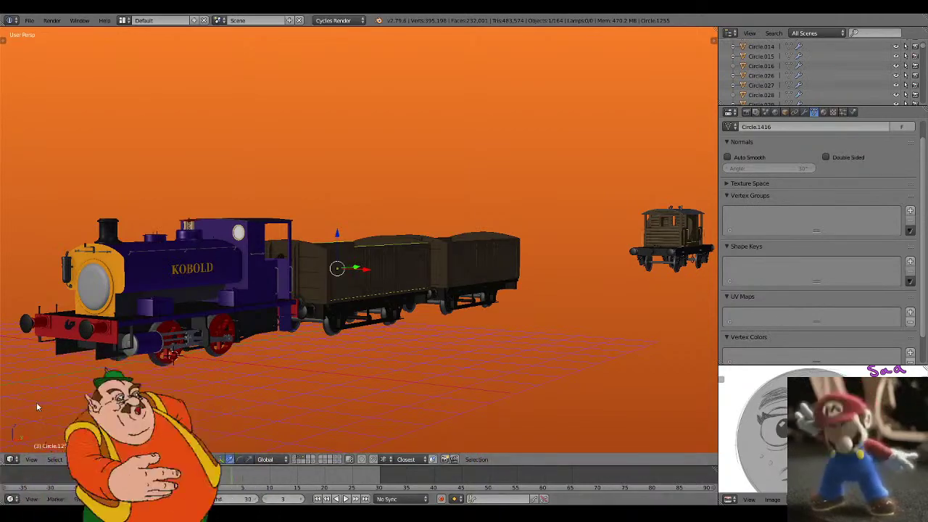
{"action": "middle_click_drag", "start_coordinate": [205, 369], "coordinate": [348, 329]}
{"action": "scroll", "coordinate": [344, 335], "scroll_direction": "up", "scroll_amount": 6}
{"action": "scroll", "coordinate": [324, 323], "scroll_direction": "down", "scroll_amount": 2}
{"action": "scroll", "coordinate": [347, 334], "scroll_direction": "down", "scroll_amount": 4}
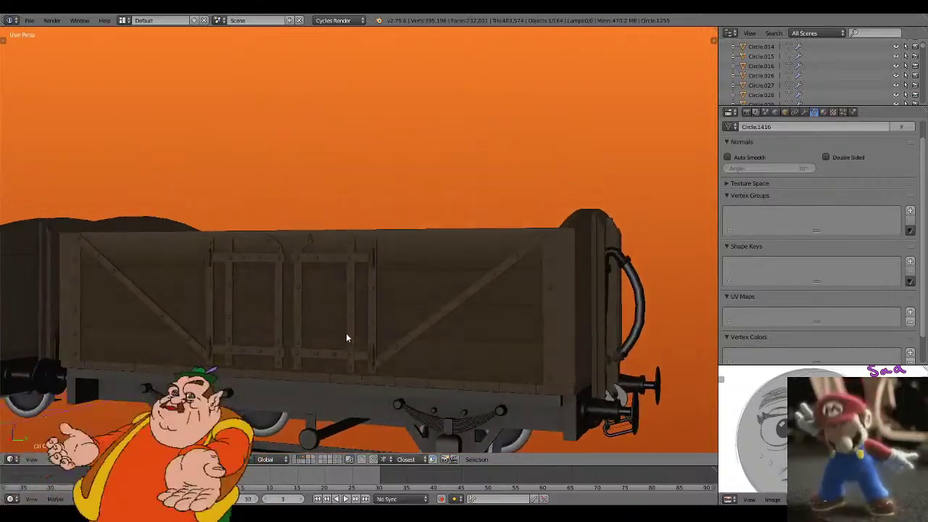
{"action": "middle_click_drag", "start_coordinate": [401, 344], "coordinate": [409, 354]}
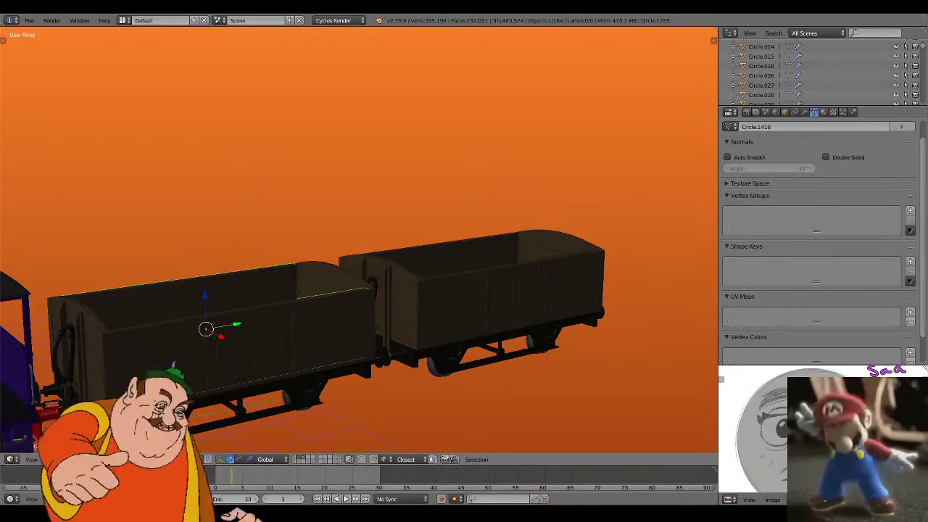
{"action": "scroll", "coordinate": [435, 362], "scroll_direction": "down", "scroll_amount": 4}
{"action": "mouse_move", "coordinate": [434, 368]}
{"action": "middle_mouse_down"}
{"action": "mouse_move", "coordinate": [456, 354]}
{"action": "mouse_move", "coordinate": [444, 356]}
{"action": "middle_mouse_up"}
{"action": "scroll", "coordinate": [445, 356], "scroll_direction": "up", "scroll_amount": 3}
{"action": "middle_click_drag", "start_coordinate": [425, 356], "coordinate": [406, 360]}
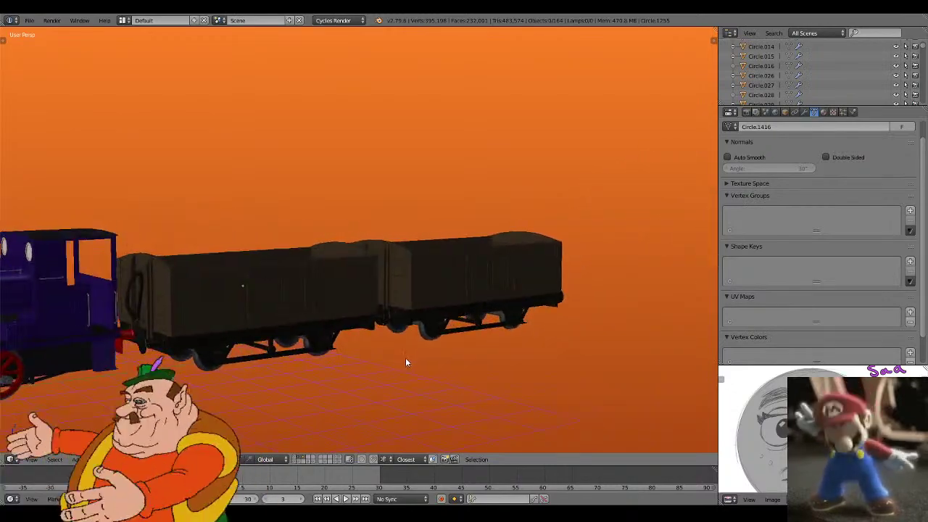
- Save the current file and open the recent file here_are2.blend
{"action": "left_click", "coordinate": [29, 21]}
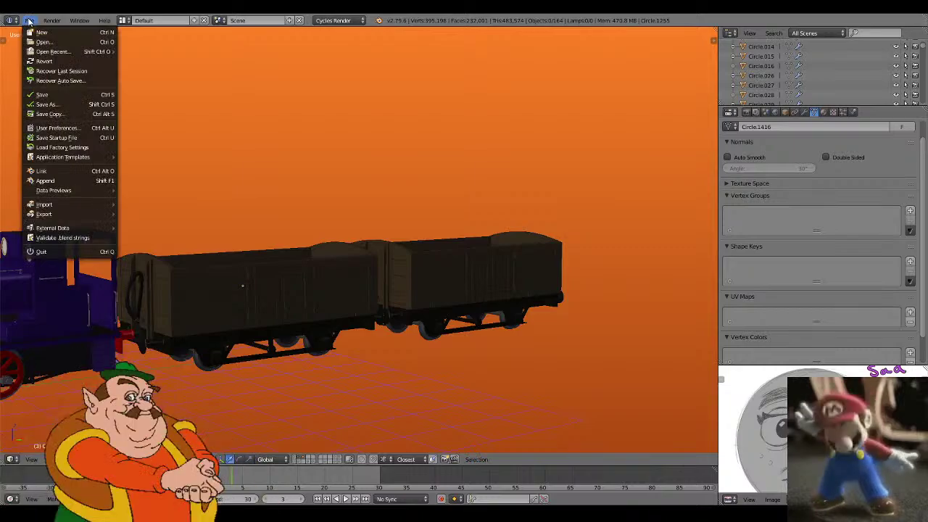
{"action": "left_click", "coordinate": [58, 96]}
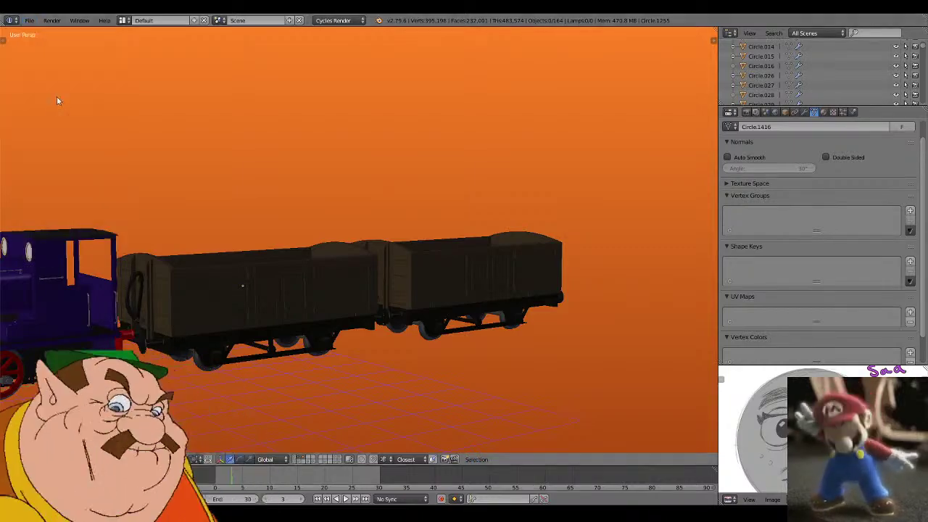
{"action": "left_click", "coordinate": [29, 20]}
{"action": "mouse_move", "coordinate": [54, 52]}
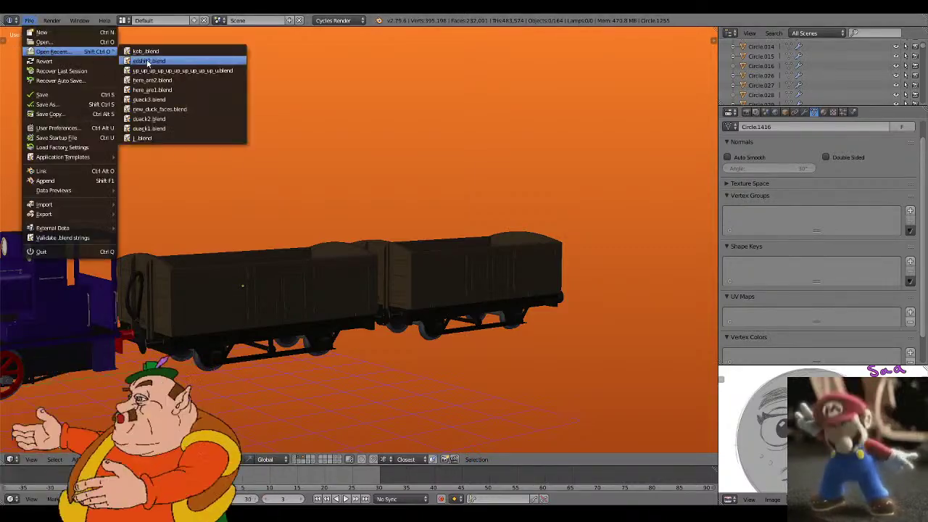
{"action": "left_click", "coordinate": [201, 81]}
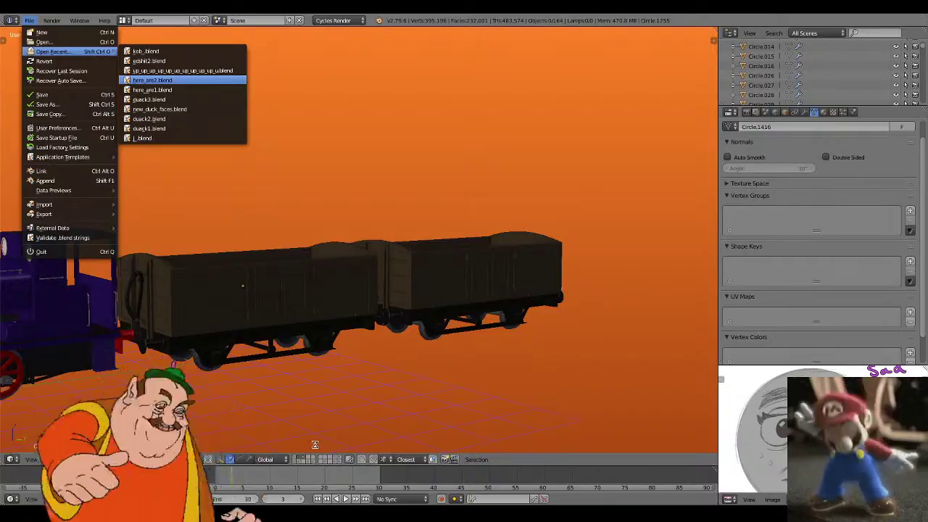
{"action": "scroll", "coordinate": [400, 230], "scroll_direction": "down", "scroll_amount": 5}
{"action": "scroll", "coordinate": [400, 230], "scroll_direction": "up", "scroll_amount": 5}
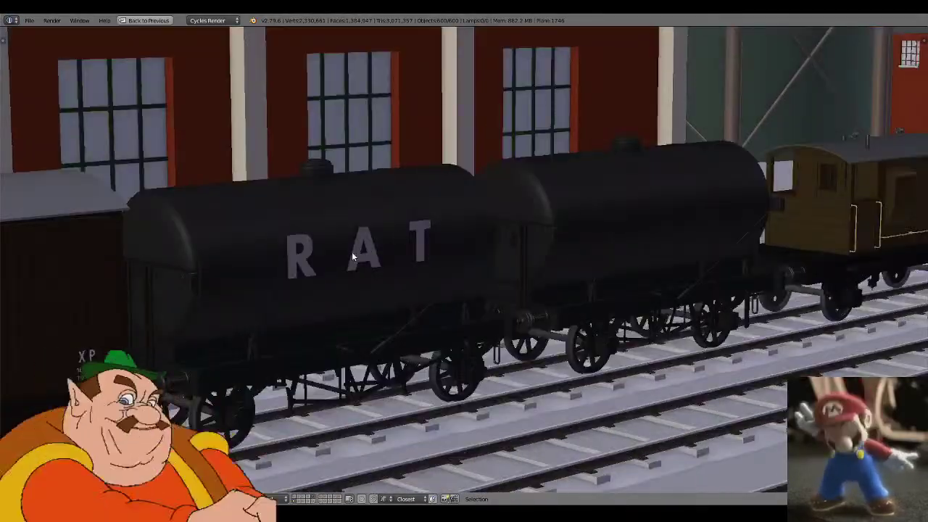
- Show only the layer holding the wagons and select all parts of the RAT tank wagon
{"action": "right_click", "coordinate": [353, 253]}
{"action": "left_click", "coordinate": [313, 496]}
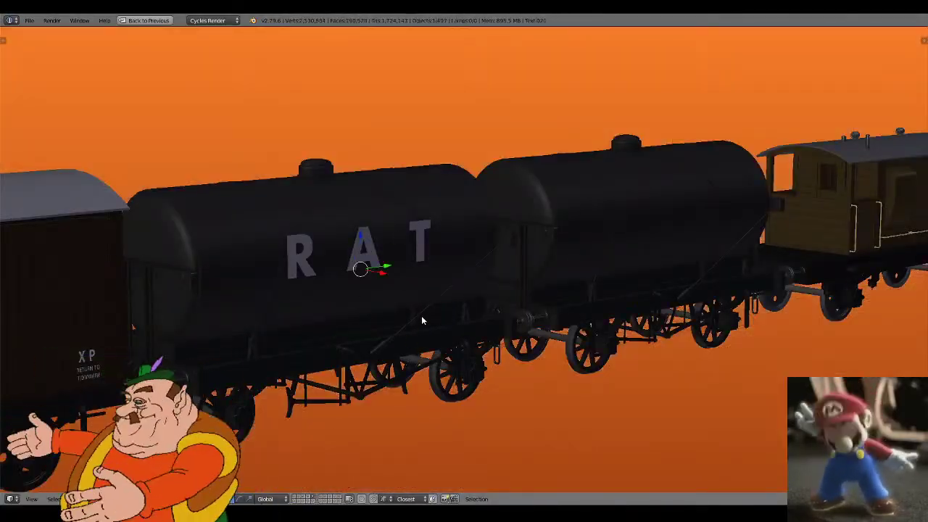
{"action": "middle_click_drag", "start_coordinate": [421, 315], "coordinate": [407, 316]}
{"action": "scroll", "coordinate": [407, 316], "scroll_direction": "down", "scroll_amount": 2}
{"action": "key", "text": "KP_Decimal"}
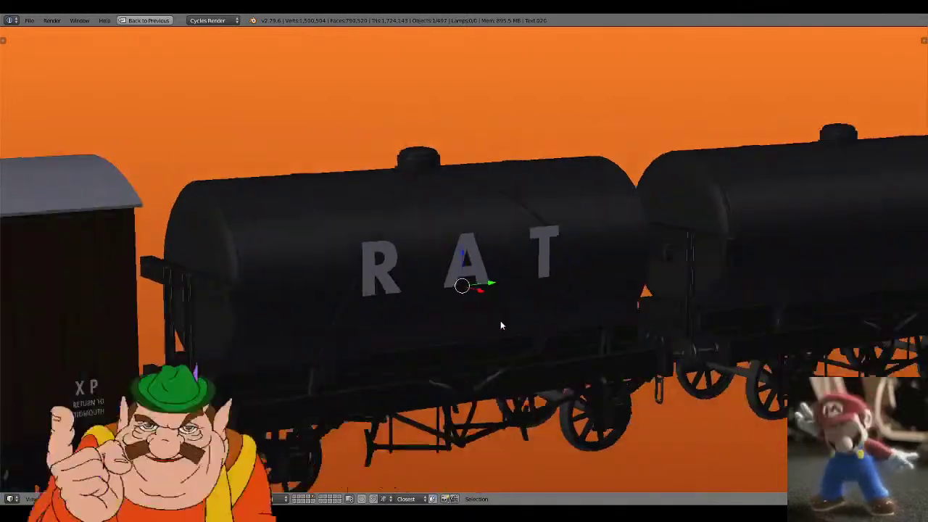
{"action": "middle_click_drag", "start_coordinate": [500, 321], "coordinate": [451, 325]}
{"action": "key", "text": "a"}
{"action": "key", "text": "z"}
{"action": "scroll", "coordinate": [378, 395], "scroll_direction": "down", "scroll_amount": 1}
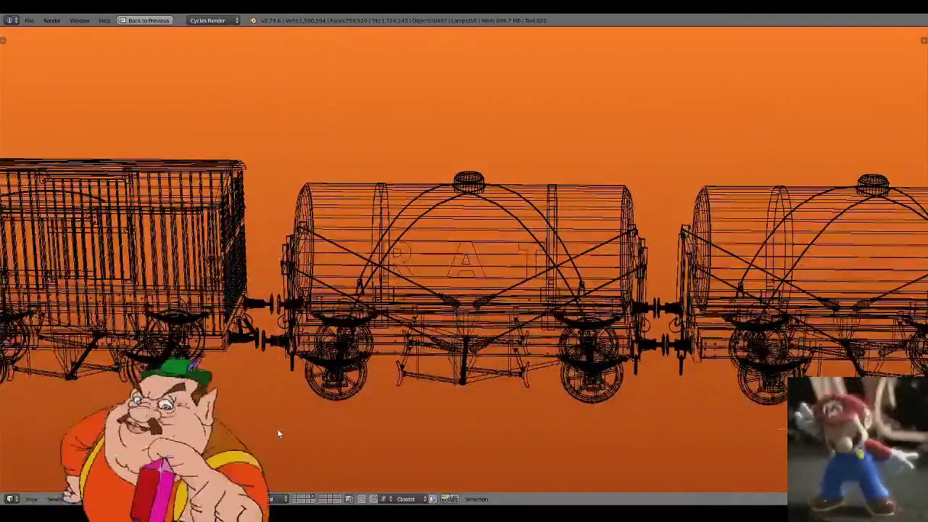
{"action": "key", "text": "b"}
{"action": "mouse_move", "coordinate": [277, 430]}
{"action": "left_mouse_down"}
{"action": "mouse_move", "coordinate": [619, 174]}
{"action": "mouse_move", "coordinate": [654, 120]}
{"action": "left_mouse_up"}
- Add the RAT open wagon at the front of the train to the selection
{"action": "key", "text": "z"}
{"action": "scroll", "coordinate": [519, 243], "scroll_direction": "down", "scroll_amount": 4}
{"action": "middle_click_drag", "start_coordinate": [312, 262], "coordinate": [611, 269], "text": "shift"}
{"action": "middle_click_drag", "start_coordinate": [323, 283], "coordinate": [366, 301]}
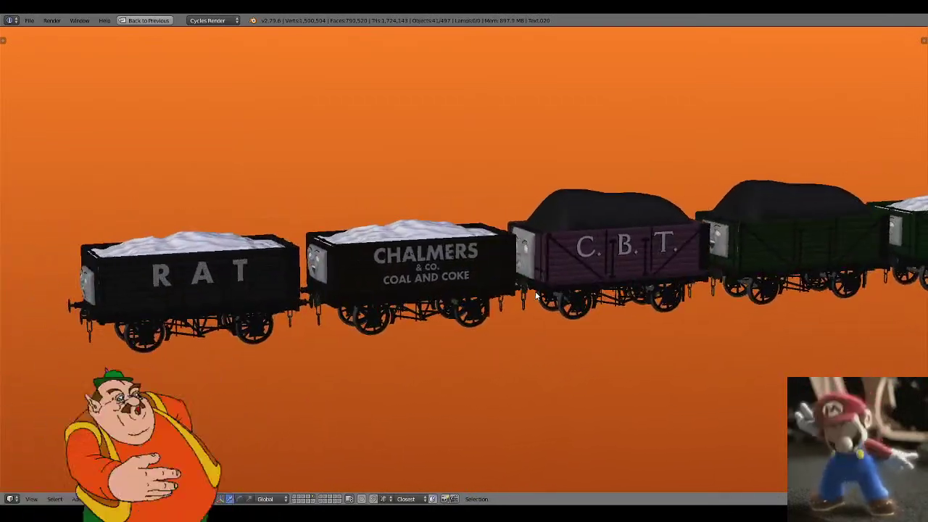
{"action": "middle_click_drag", "start_coordinate": [475, 310], "coordinate": [441, 319]}
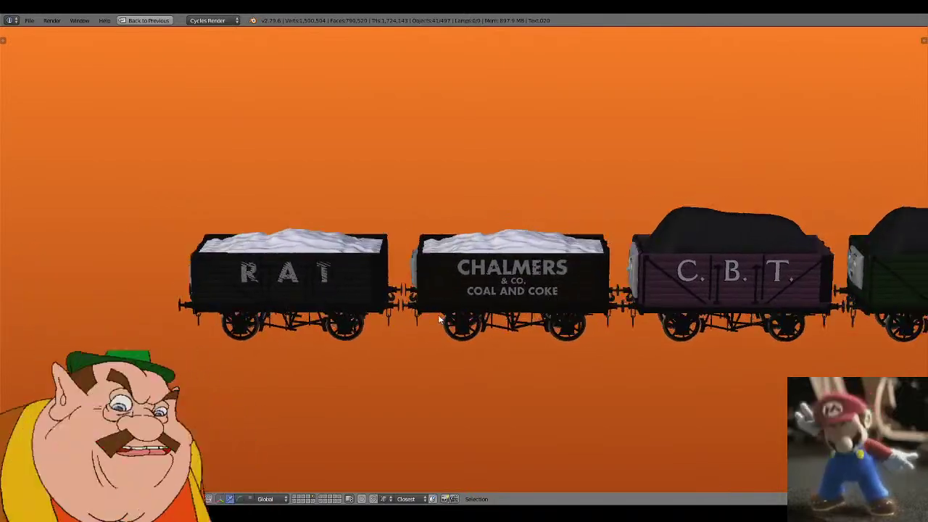
{"action": "key", "text": "z"}
{"action": "key", "text": "b"}
{"action": "left_click_drag", "start_coordinate": [397, 354], "coordinate": [171, 211]}
{"action": "key", "text": "z"}
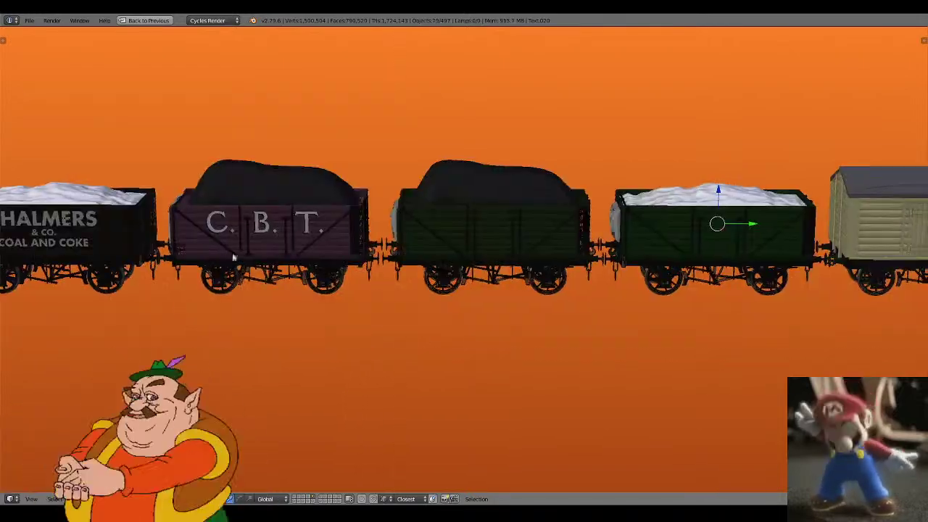
- Add the green coal-loaded wagon and the green wagon with the white load to the selection
{"action": "key", "text": "z"}
{"action": "left_click_drag", "start_coordinate": [384, 298], "coordinate": [597, 140]}
{"action": "key", "text": "b"}
{"action": "left_click_drag", "start_coordinate": [525, 342], "coordinate": [816, 148]}
{"action": "key", "text": "KP_Decimal"}
{"action": "scroll", "coordinate": [471, 153], "scroll_direction": "up", "scroll_amount": 1}
{"action": "key", "text": "b"}
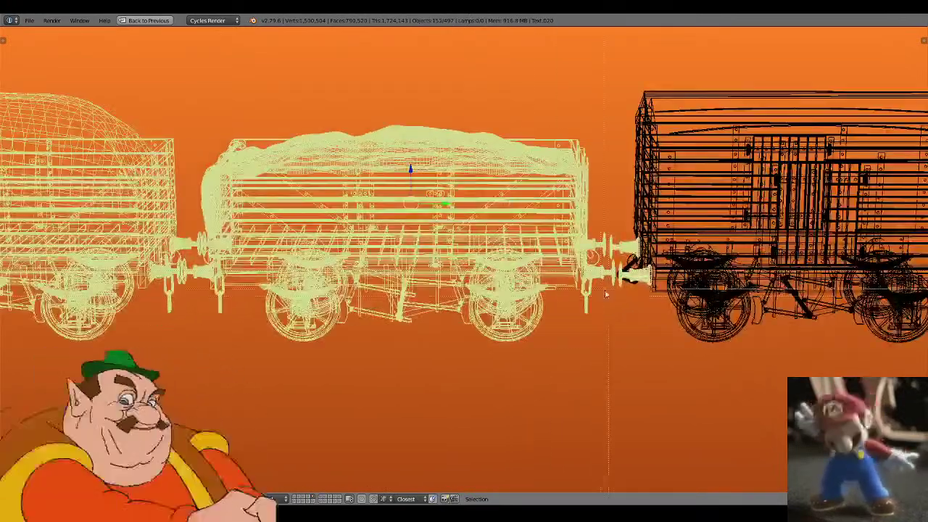
- Check the wagon selection and copy the selected wagons to the buffer
{"action": "middle_click_drag", "start_coordinate": [627, 318], "coordinate": [659, 179]}
{"action": "scroll", "coordinate": [618, 213], "scroll_direction": "down", "scroll_amount": 1}
{"action": "key", "text": "z"}
{"action": "key", "text": "z"}
{"action": "scroll", "coordinate": [617, 223], "scroll_direction": "down", "scroll_amount": 7}
{"action": "key", "text": "z"}
{"action": "middle_click_drag", "start_coordinate": [617, 225], "coordinate": [683, 224]}
{"action": "key", "text": "ctrl+c"}
{"action": "scroll", "coordinate": [624, 229], "scroll_direction": "up", "scroll_amount": 3}
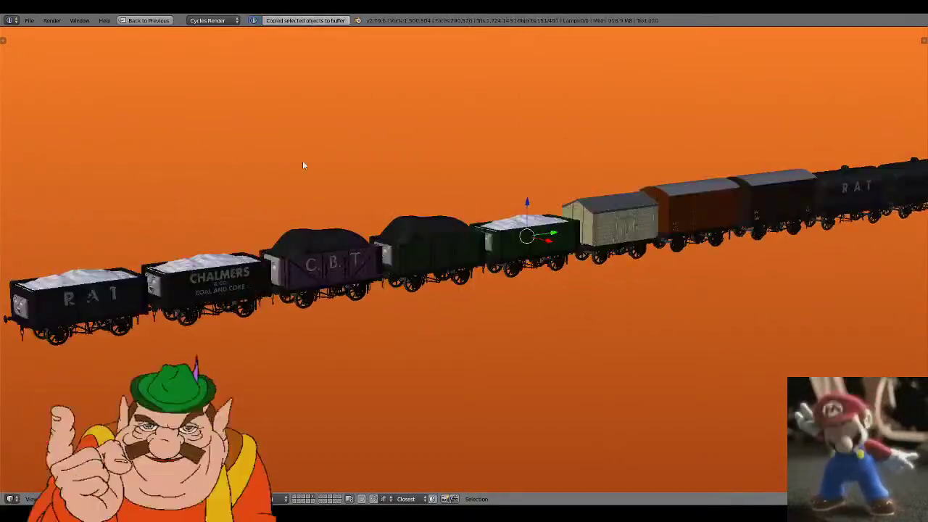
- Open the recent file kob_.blend and show an empty layer
{"action": "left_click", "coordinate": [29, 20]}
{"action": "mouse_move", "coordinate": [50, 51]}
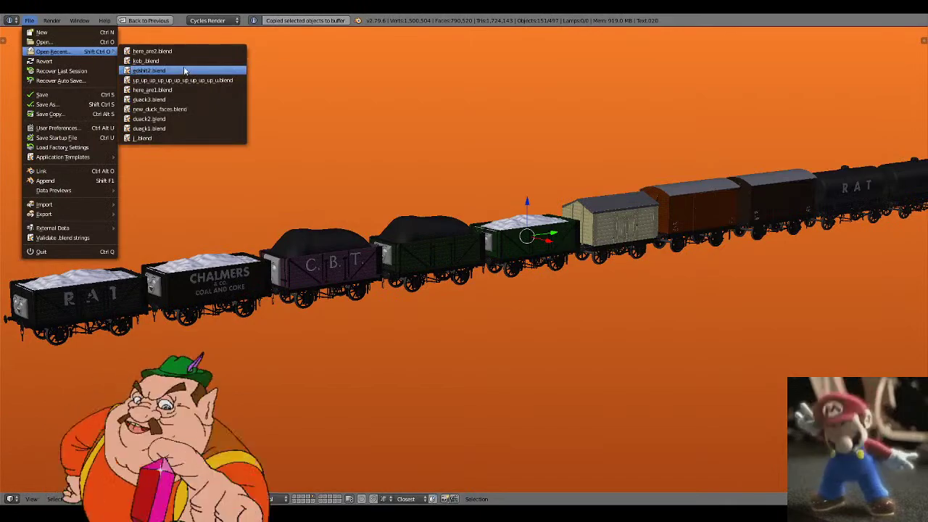
{"action": "left_click", "coordinate": [145, 60]}
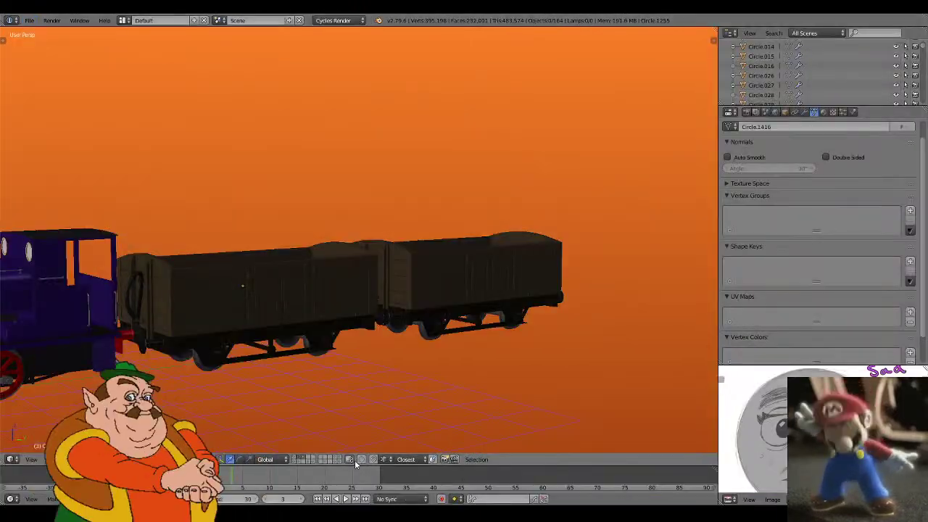
{"action": "left_click", "coordinate": [306, 462]}
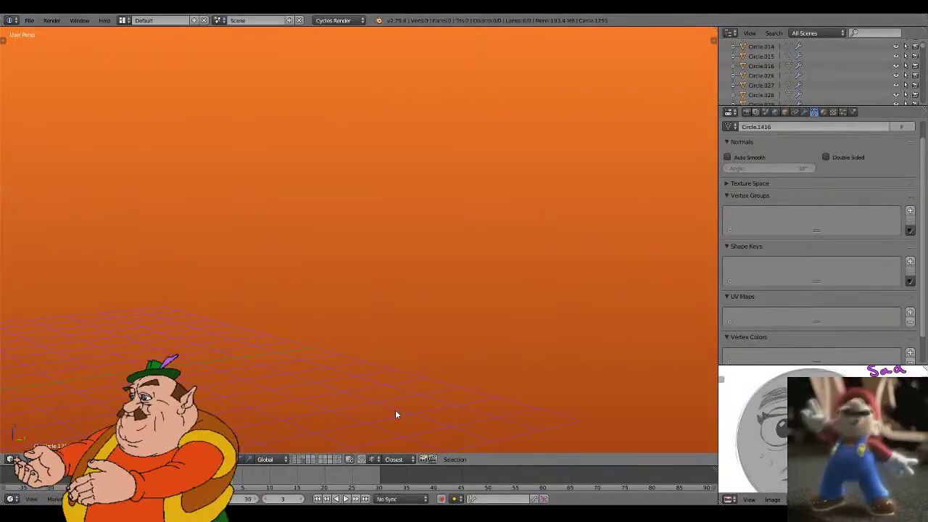
- Paste the copied wagons onto the empty layer, inspect them and delete them again
{"action": "key", "text": "ctrl+v"}
{"action": "scroll", "coordinate": [385, 343], "scroll_direction": "down", "scroll_amount": 3}
{"action": "middle_click_drag", "start_coordinate": [386, 343], "coordinate": [425, 325]}
{"action": "scroll", "coordinate": [415, 352], "scroll_direction": "down", "scroll_amount": 2}
{"action": "scroll", "coordinate": [424, 324], "scroll_direction": "up", "scroll_amount": 3}
{"action": "key", "text": "Delete"}
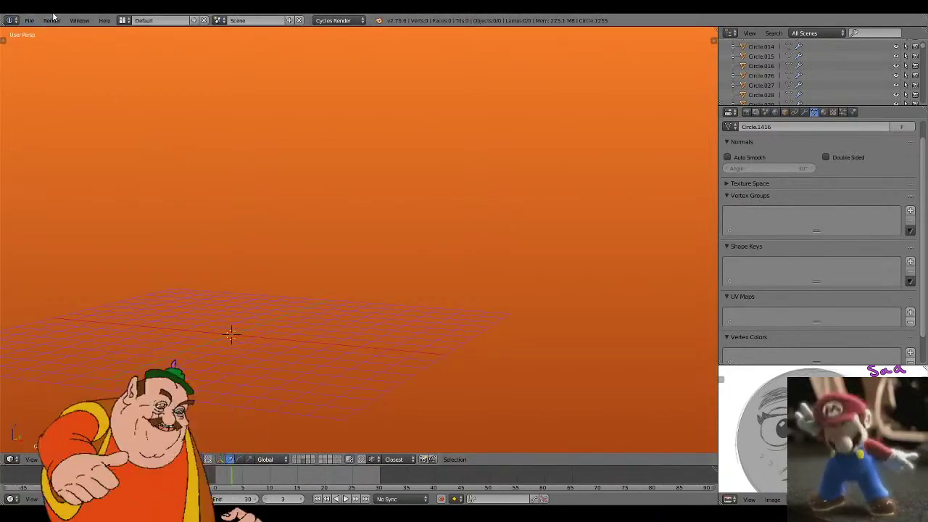
- Reopen the recent file here_are2.blend and show only the layer holding the wagons
{"action": "left_click", "coordinate": [29, 19]}
{"action": "mouse_move", "coordinate": [59, 50]}
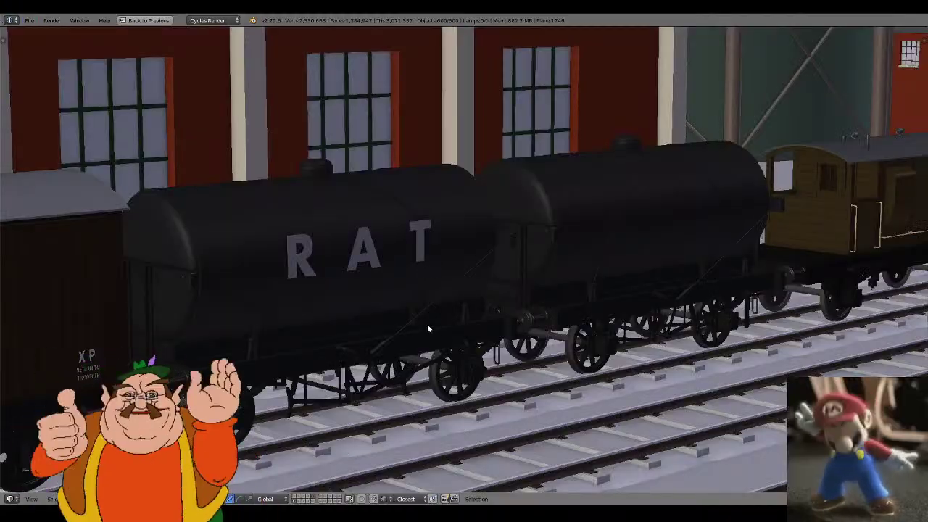
{"action": "right_click", "coordinate": [427, 325]}
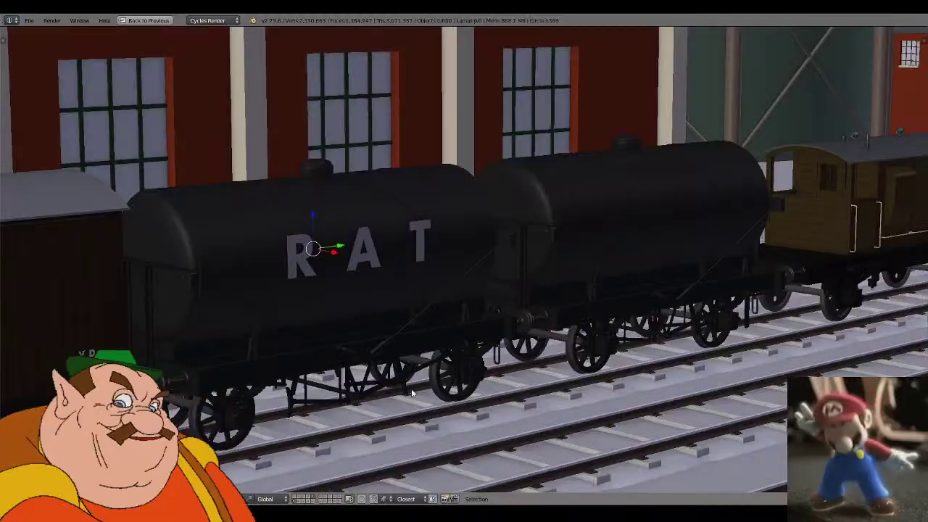
{"action": "left_click", "coordinate": [314, 499]}
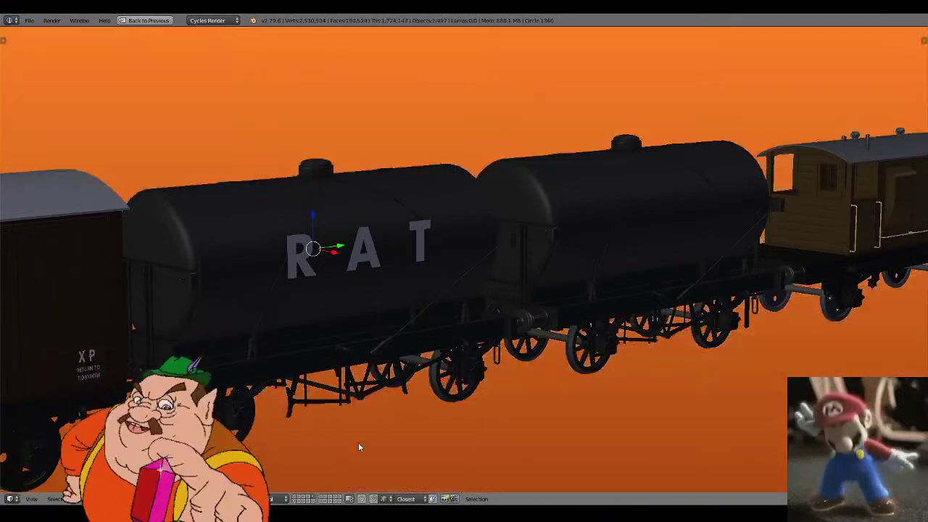
- Turn off Only Render in the 3D view so the wagons' empties are displayed, keeping the view maximized
{"action": "key", "text": "ctrl+Up"}
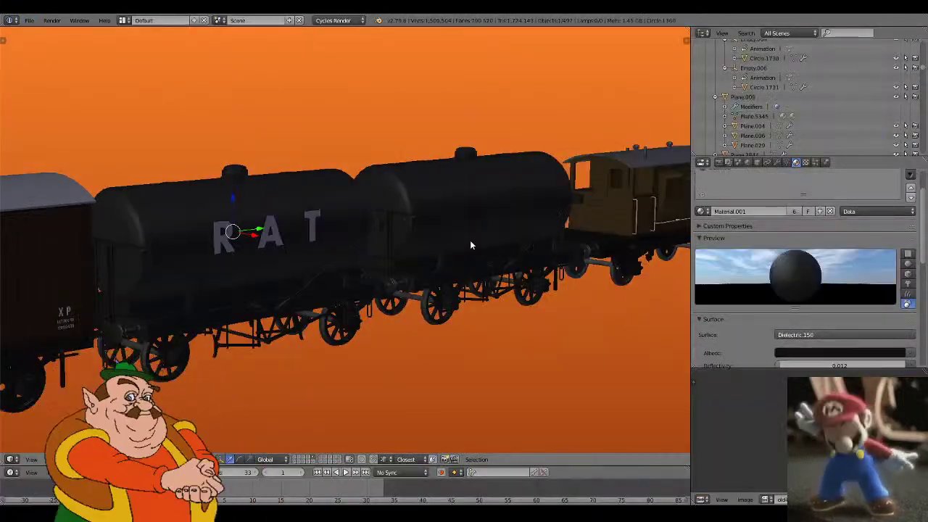
{"action": "key", "text": "n"}
{"action": "left_click", "coordinate": [619, 323]}
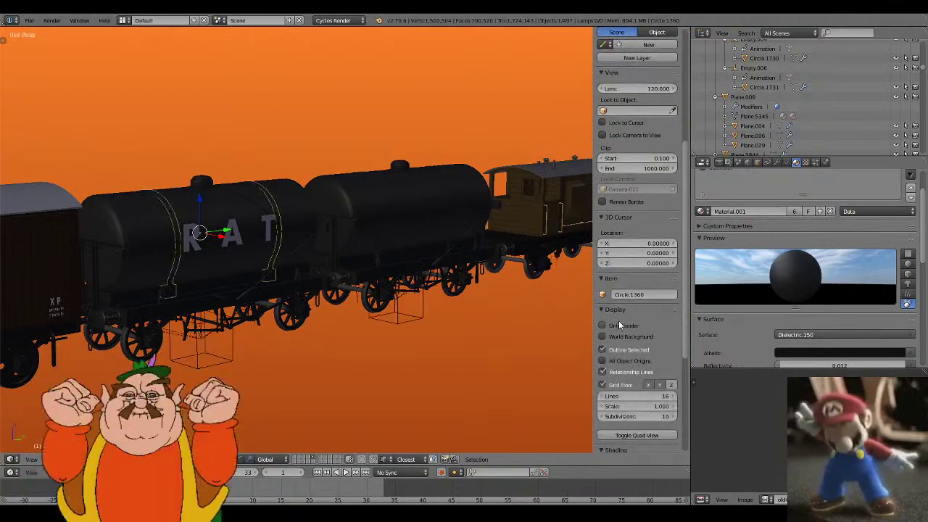
{"action": "key", "text": "n"}
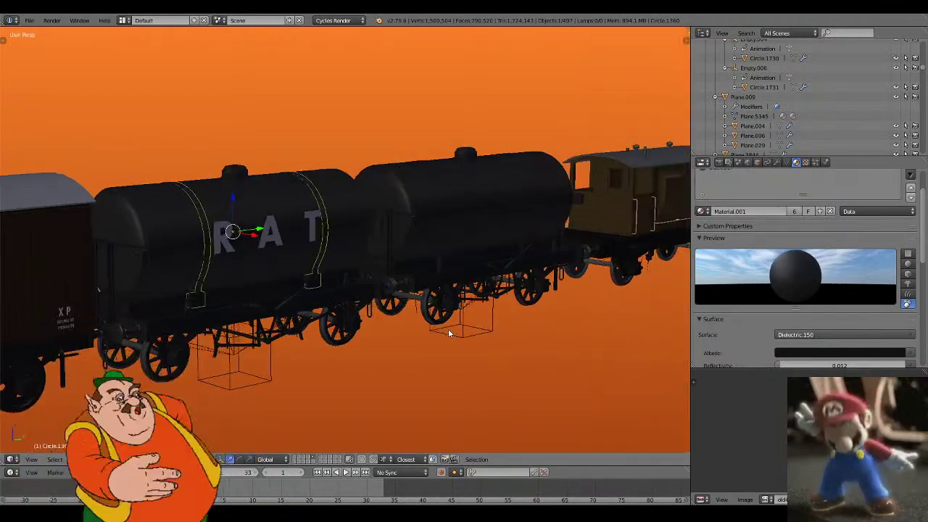
{"action": "key", "text": "ctrl+Up"}
- Select the whole RAT tank wagon together with its empties
{"action": "middle_click_drag", "start_coordinate": [464, 335], "coordinate": [429, 338]}
{"action": "key", "text": "KP_Decimal"}
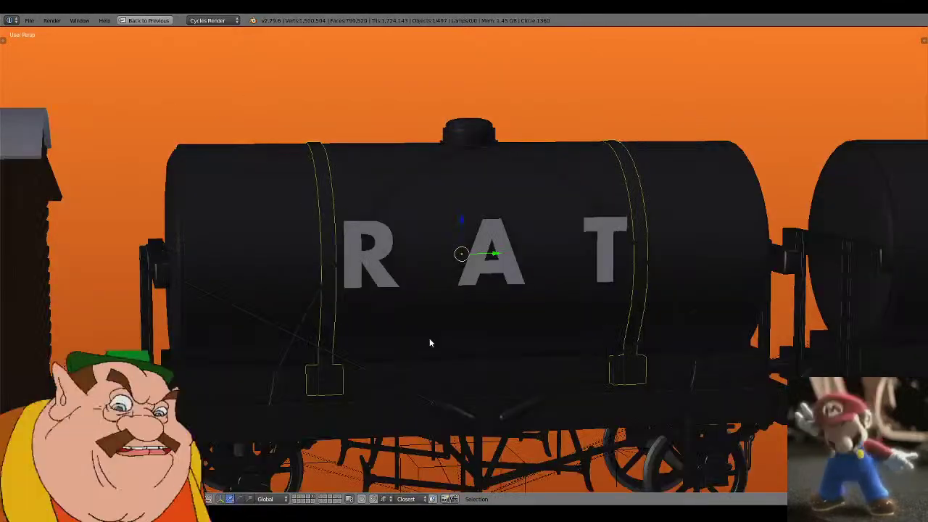
{"action": "scroll", "coordinate": [429, 338], "scroll_direction": "down", "scroll_amount": 3}
{"action": "key", "text": "z"}
{"action": "key", "text": "b"}
{"action": "left_click_drag", "start_coordinate": [306, 418], "coordinate": [615, 155]}
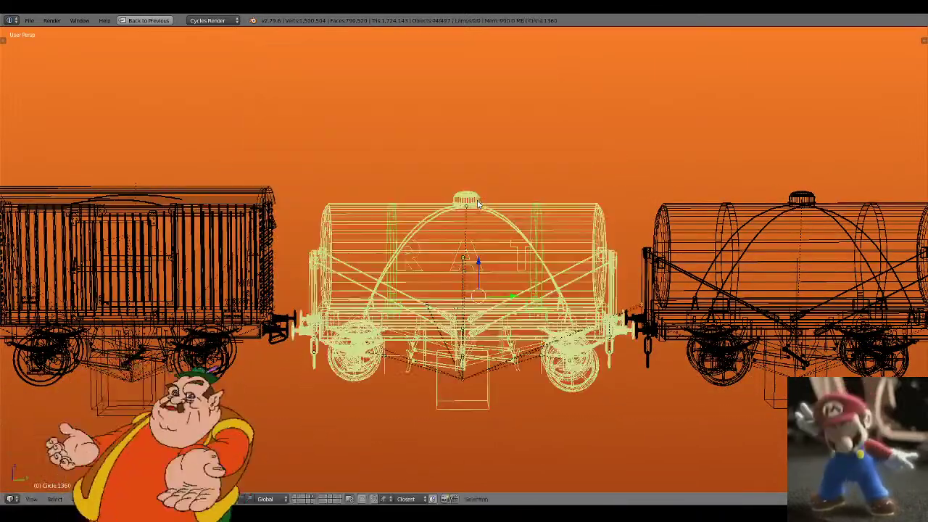
- Add the RAT open wagon at the front of the train and its empties to the selection
{"action": "scroll", "coordinate": [497, 282], "scroll_direction": "down", "scroll_amount": 3}
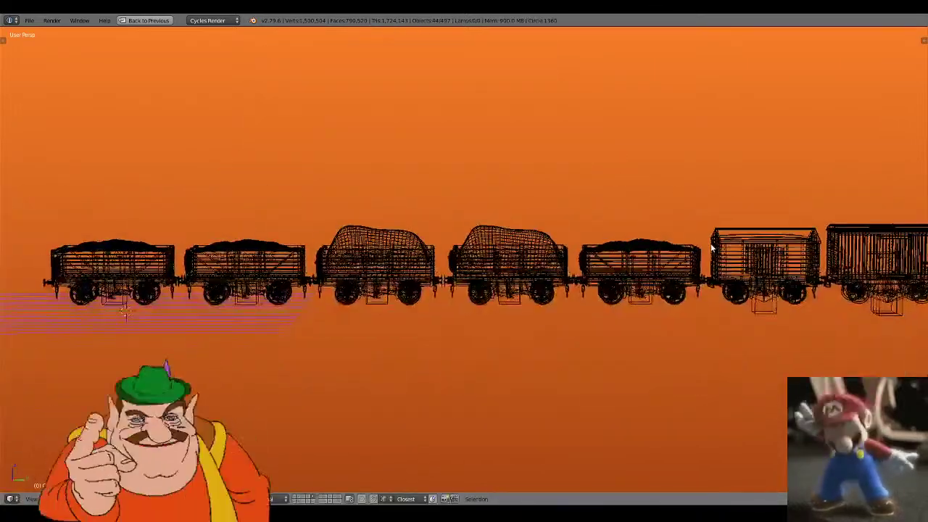
{"action": "key", "text": "z"}
{"action": "middle_click_drag", "start_coordinate": [344, 288], "coordinate": [664, 318], "text": "shift"}
{"action": "scroll", "coordinate": [517, 300], "scroll_direction": "up", "scroll_amount": 3}
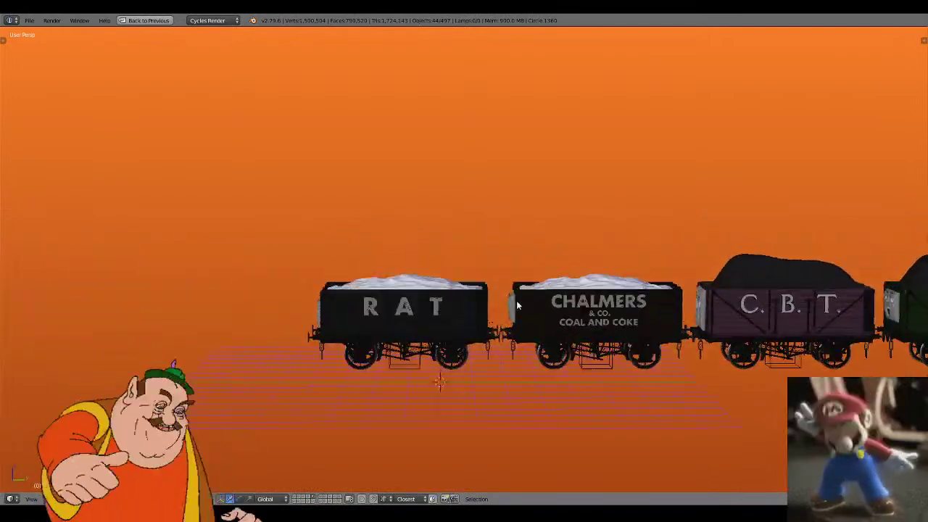
{"action": "key", "text": "z"}
{"action": "key", "text": "b"}
{"action": "left_click_drag", "start_coordinate": [498, 416], "coordinate": [141, 116]}
{"action": "middle_click_drag", "start_coordinate": [620, 358], "coordinate": [392, 349], "text": "shift"}
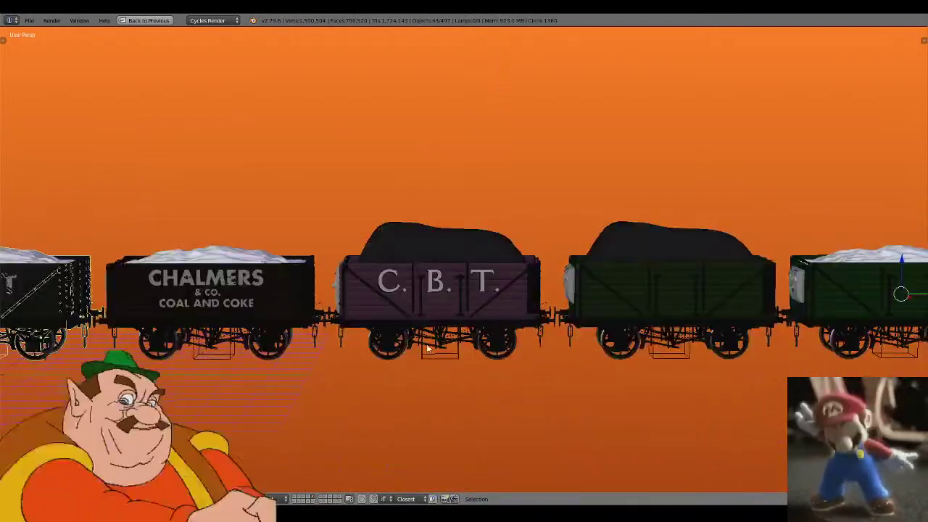
- Add the green coal-loaded wagon and its empties to the selection
{"action": "scroll", "coordinate": [455, 340], "scroll_direction": "down", "scroll_amount": 4, "text": "ctrl"}
{"action": "scroll", "coordinate": [455, 339], "scroll_direction": "up", "scroll_amount": 2}
{"action": "key", "text": "z"}
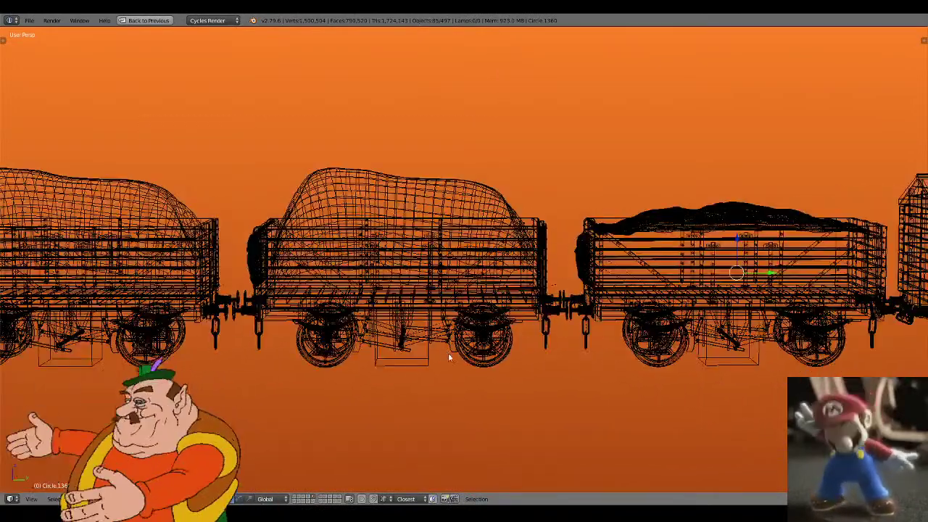
{"action": "key", "text": "b"}
{"action": "left_click_drag", "start_coordinate": [553, 399], "coordinate": [247, 157]}
{"action": "scroll", "coordinate": [490, 311], "scroll_direction": "down", "scroll_amount": 1}
{"action": "key", "text": "z"}
{"action": "key", "text": "z"}
- Add the green wagon with the white load and its empties to the selection
{"action": "middle_click_drag", "start_coordinate": [489, 312], "coordinate": [704, 413]}
{"action": "key", "text": "z"}
{"action": "scroll", "coordinate": [539, 340], "scroll_direction": "down", "scroll_amount": 1}
{"action": "key", "text": "z"}
{"action": "scroll", "coordinate": [638, 381], "scroll_direction": "up", "scroll_amount": 1}
{"action": "key", "text": "b"}
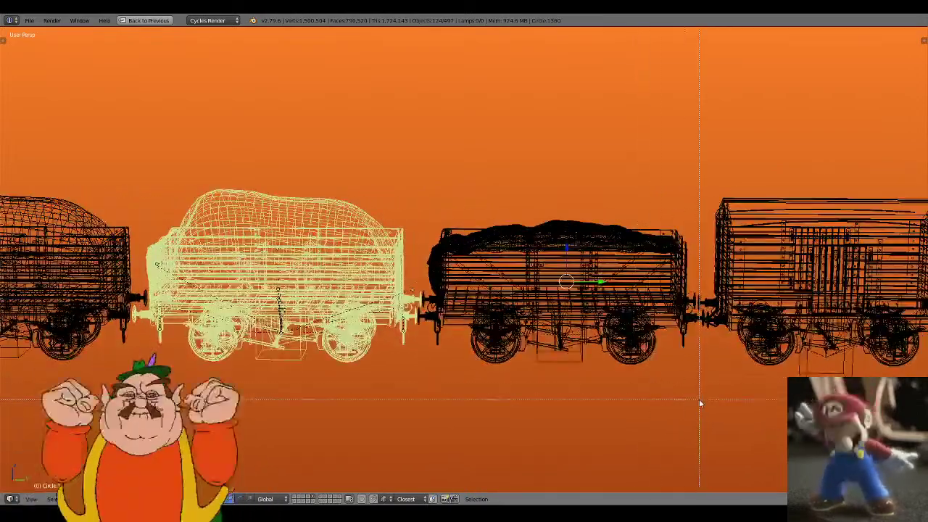
{"action": "left_click_drag", "start_coordinate": [699, 398], "coordinate": [369, 182]}
- Copy the four selected wagons with their empties to the buffer
{"action": "key", "text": "z"}
{"action": "key", "text": "z"}
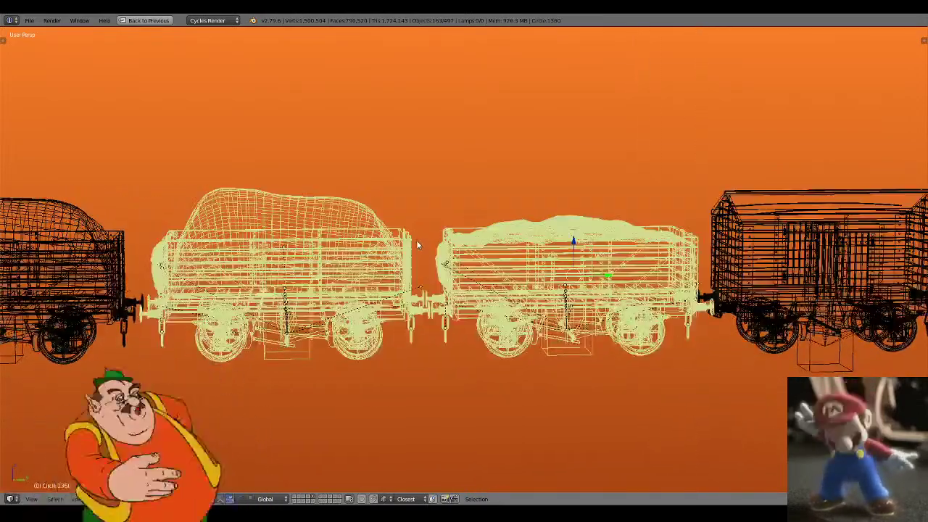
{"action": "key", "text": "z"}
{"action": "key", "text": "ctrl+c"}
{"action": "middle_click_drag", "start_coordinate": [440, 268], "coordinate": [491, 277]}
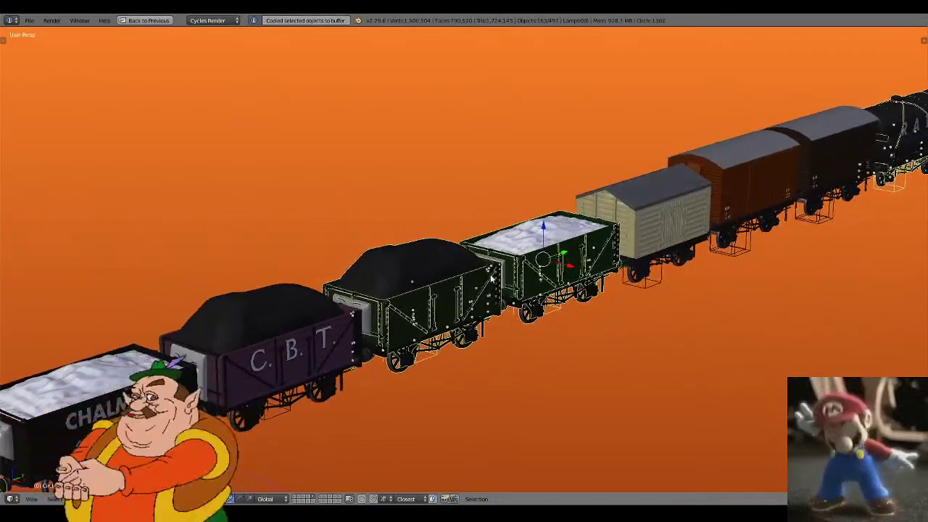
{"action": "middle_click_drag", "start_coordinate": [434, 252], "coordinate": [444, 238]}
{"action": "scroll", "coordinate": [445, 238], "scroll_direction": "up", "scroll_amount": 1}
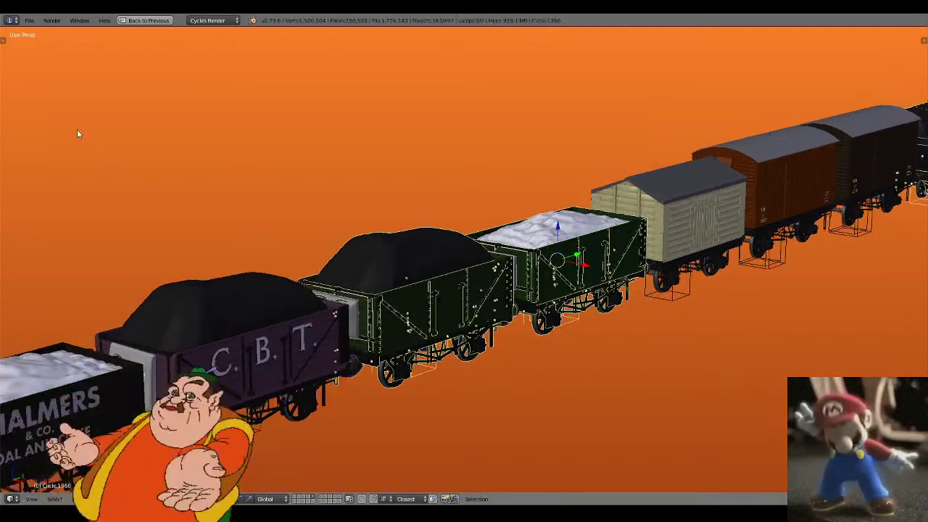
- Open the recent file kob_.blend and paste the copied wagons onto an empty layer
{"action": "left_click", "coordinate": [29, 20]}
{"action": "mouse_move", "coordinate": [65, 52]}
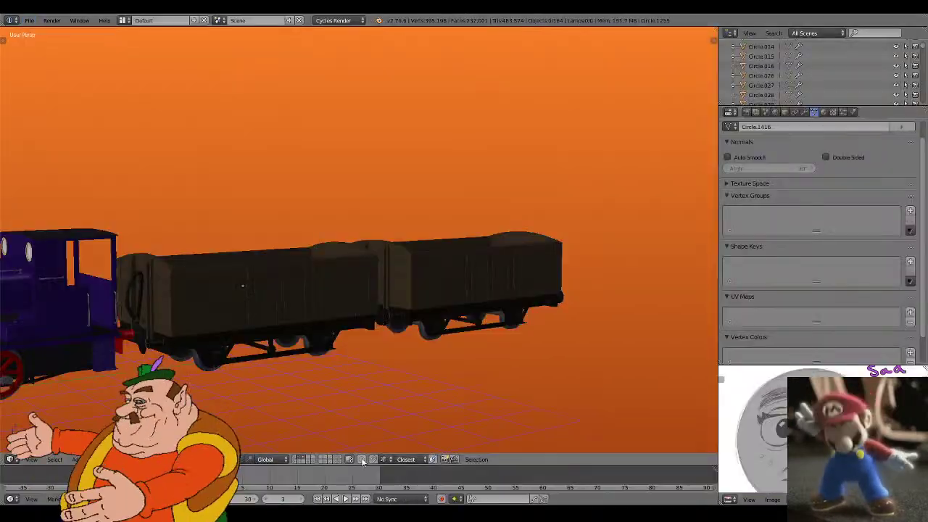
{"action": "left_click", "coordinate": [305, 461]}
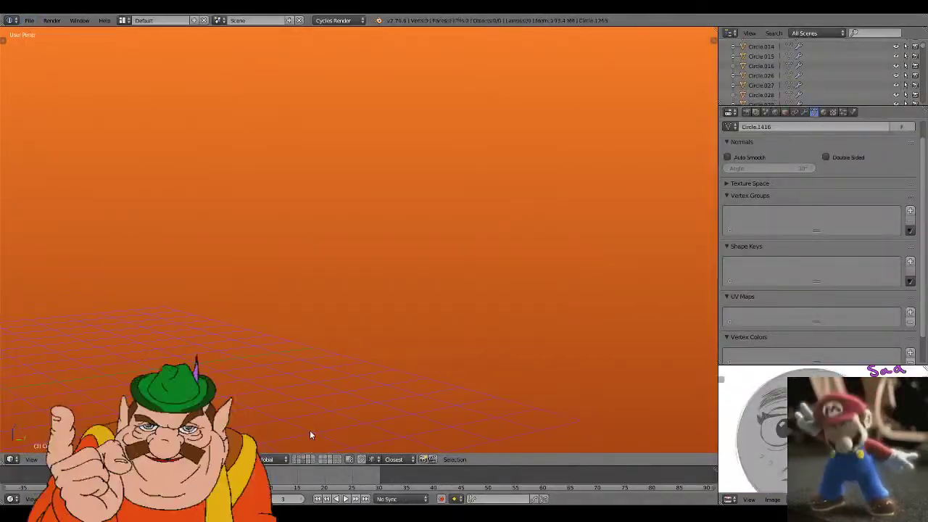
{"action": "key", "text": "ctrl+v"}
{"action": "middle_click_drag", "start_coordinate": [352, 373], "coordinate": [519, 339]}
- Select the RAT tank wagon, move it back along the row and out beside the green wagons, and deselect it
{"action": "key", "text": "z"}
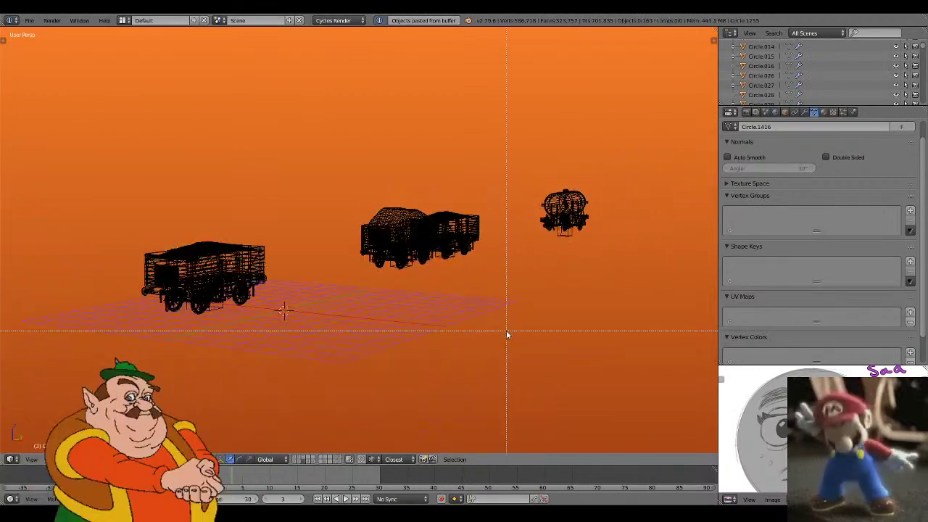
{"action": "left_click_drag", "start_coordinate": [631, 123], "coordinate": [631, 123]}
{"action": "key", "text": "z"}
{"action": "key", "text": "g"}
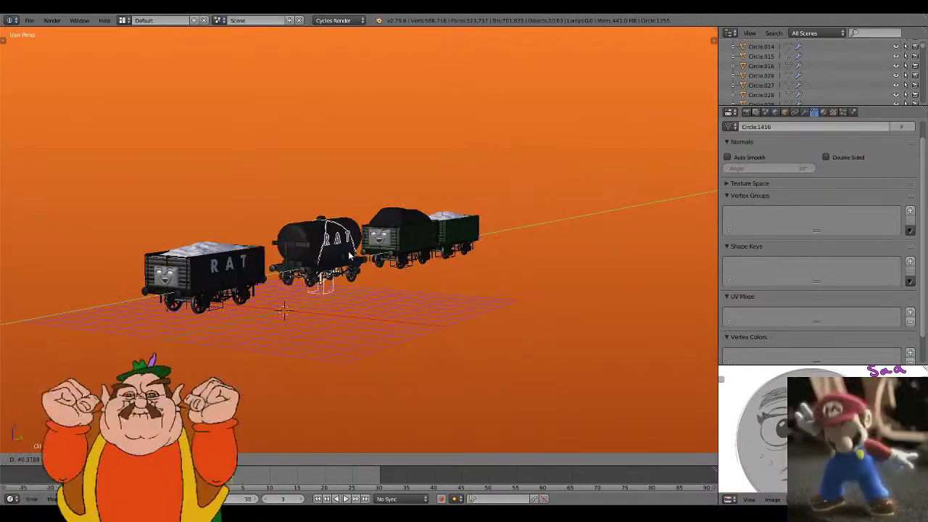
{"action": "left_click", "coordinate": [345, 283]}
{"action": "key", "text": "g"}
{"action": "left_click", "coordinate": [479, 308]}
{"action": "key", "text": "a"}
- Select the RAT lettering on the tank wagon and rotate it slightly about the Y axis to suit the tank's curved side
{"action": "scroll", "coordinate": [486, 287], "scroll_direction": "up", "scroll_amount": 6}
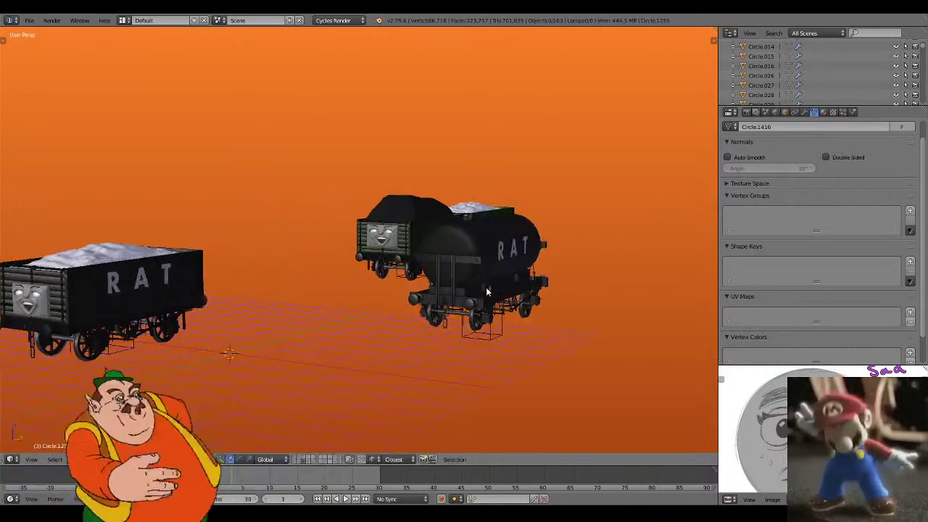
{"action": "middle_click_drag", "start_coordinate": [486, 287], "coordinate": [524, 296]}
{"action": "right_click", "coordinate": [523, 297]}
{"action": "right_click", "coordinate": [558, 298]}
{"action": "key", "text": "r"}
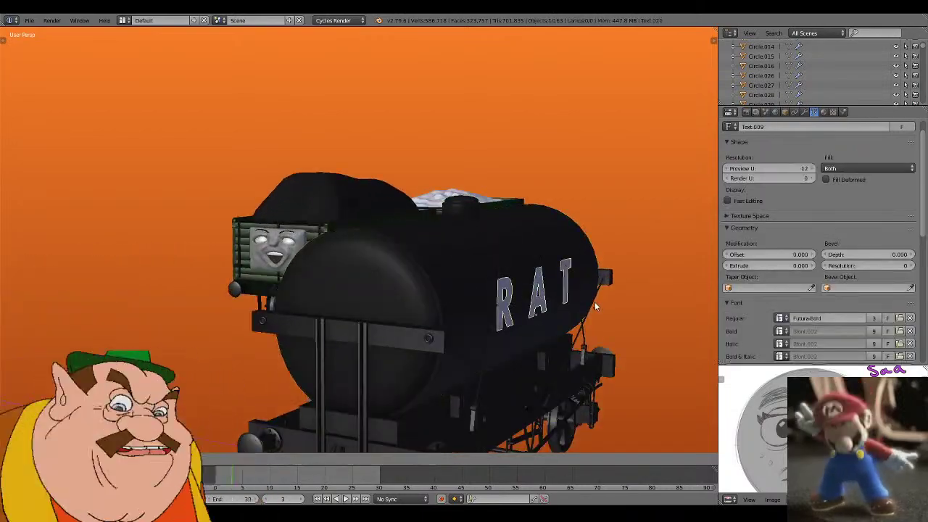
{"action": "key", "text": "y"}
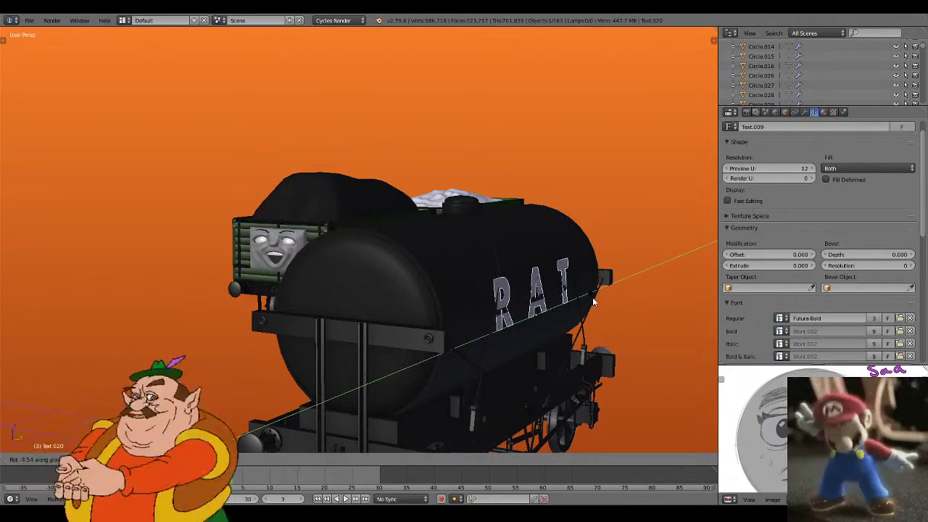
{"action": "left_click", "coordinate": [599, 303]}
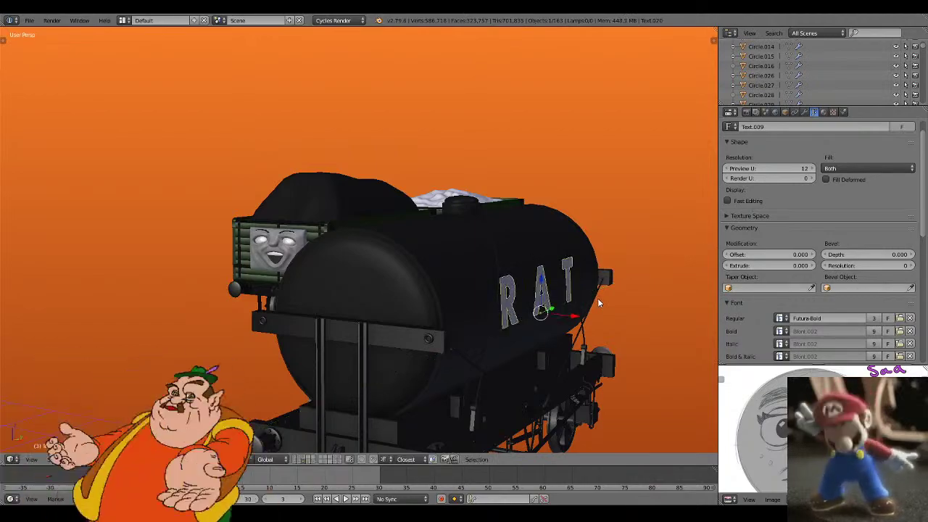
{"action": "key", "text": "KP_1"}
{"action": "scroll", "coordinate": [602, 294], "scroll_direction": "up", "scroll_amount": 5}
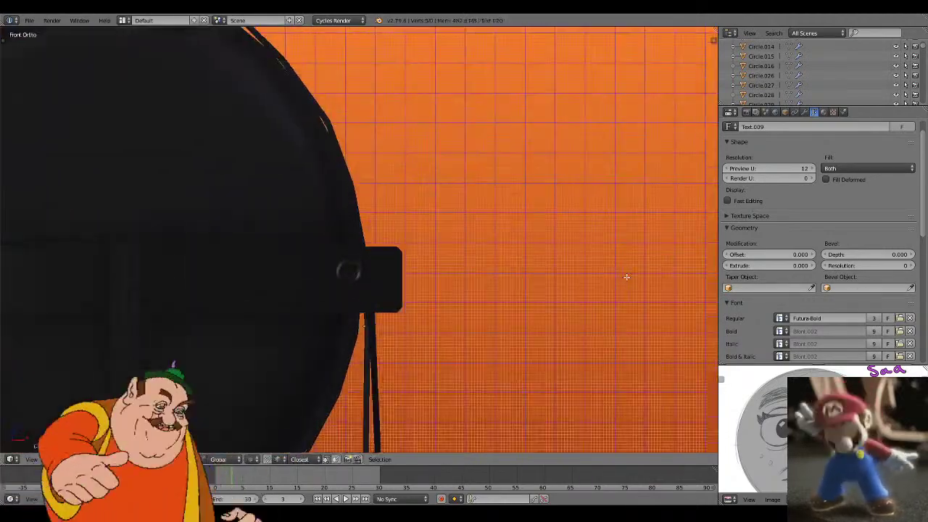
{"action": "key", "text": "Tab"}
{"action": "middle_click_drag", "start_coordinate": [433, 273], "coordinate": [356, 276]}
{"action": "scroll", "coordinate": [355, 275], "scroll_direction": "down", "scroll_amount": 6}
{"action": "key", "text": "Tab"}
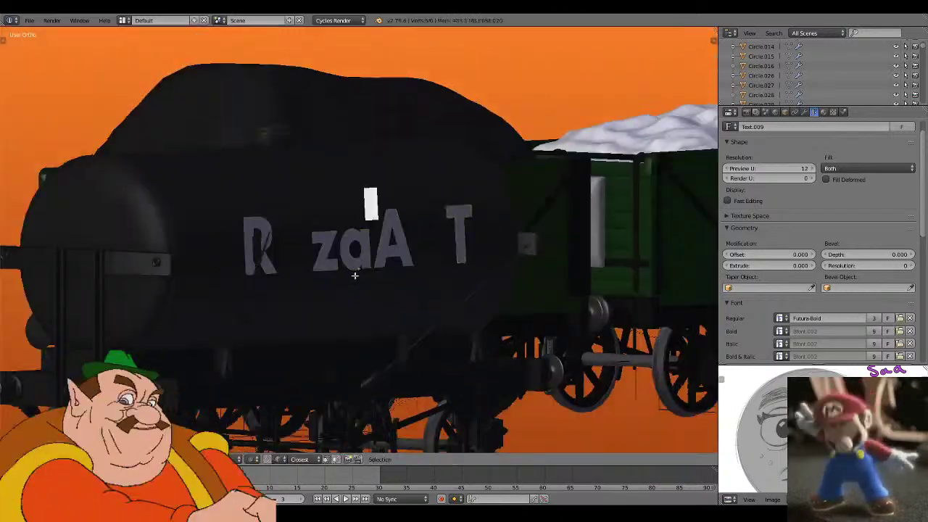
{"action": "key", "text": "BackSpace"}
{"action": "key", "text": "BackSpace"}
{"action": "key", "text": "Tab"}
{"action": "key", "text": "a"}
{"action": "key", "text": "z"}
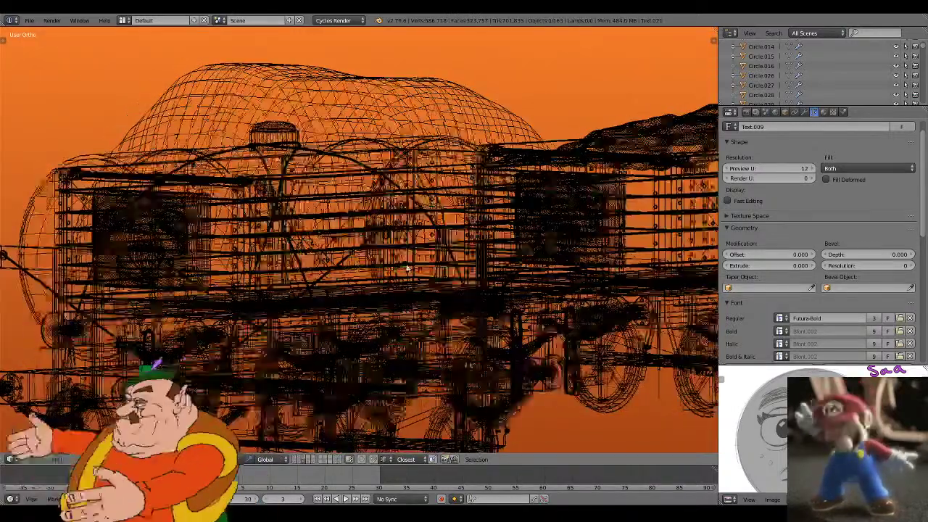
{"action": "key", "text": "z"}
- Shift the RAT lettering about 0.19 units back along the Y axis to centre it on the tank, and deselect it
{"action": "middle_click_drag", "start_coordinate": [355, 275], "coordinate": [366, 255]}
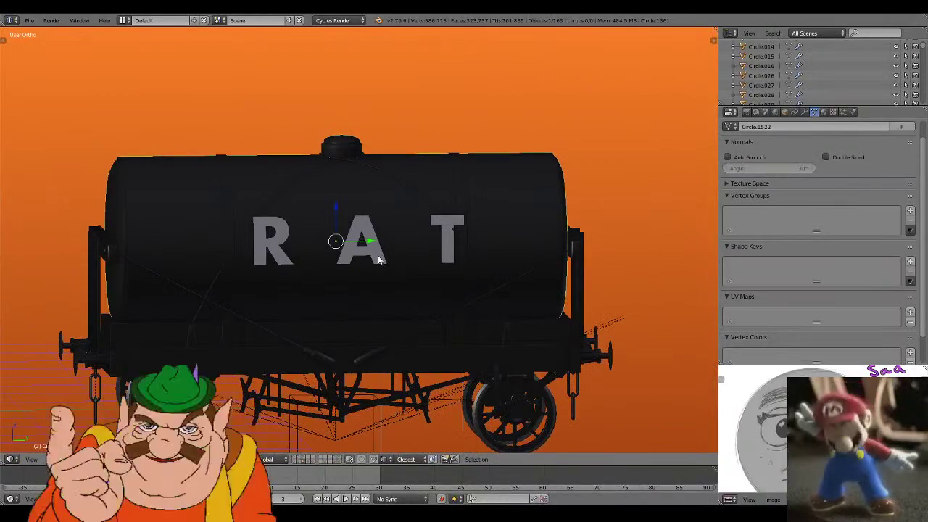
{"action": "key", "text": "g"}
{"action": "key", "text": "y"}
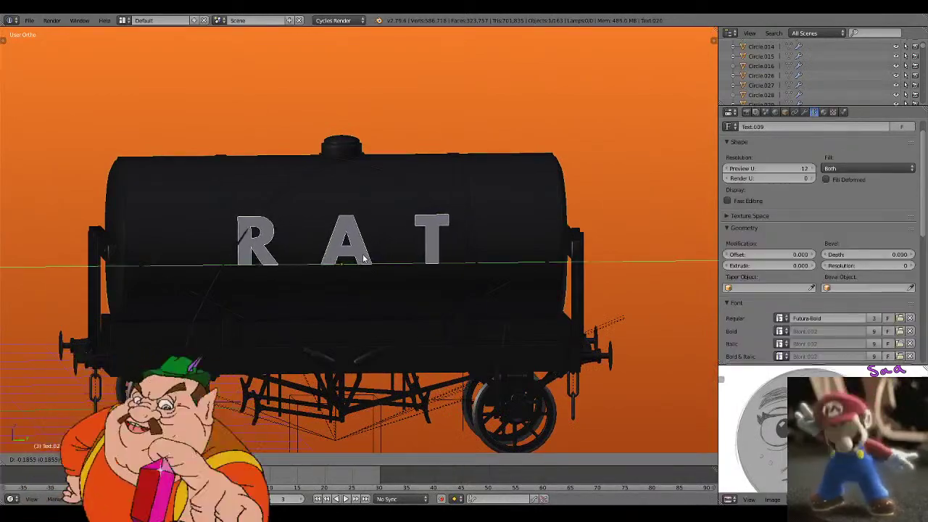
{"action": "left_click", "coordinate": [365, 258]}
{"action": "scroll", "coordinate": [551, 288], "scroll_direction": "down", "scroll_amount": 4}
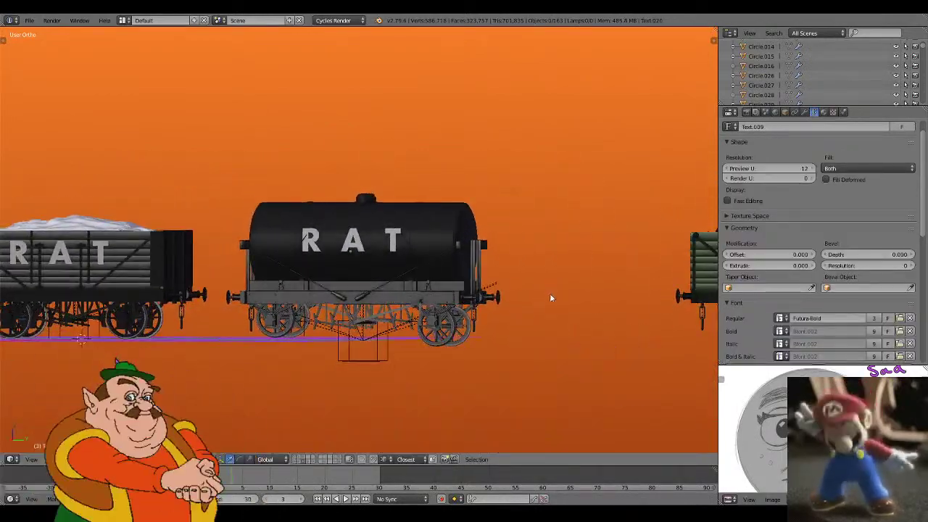
- Play the animation to examine how the tank wagon's wheels move, and return to the first frame
{"action": "middle_click_drag", "start_coordinate": [550, 293], "coordinate": [522, 302]}
{"action": "key", "text": "alt+a"}
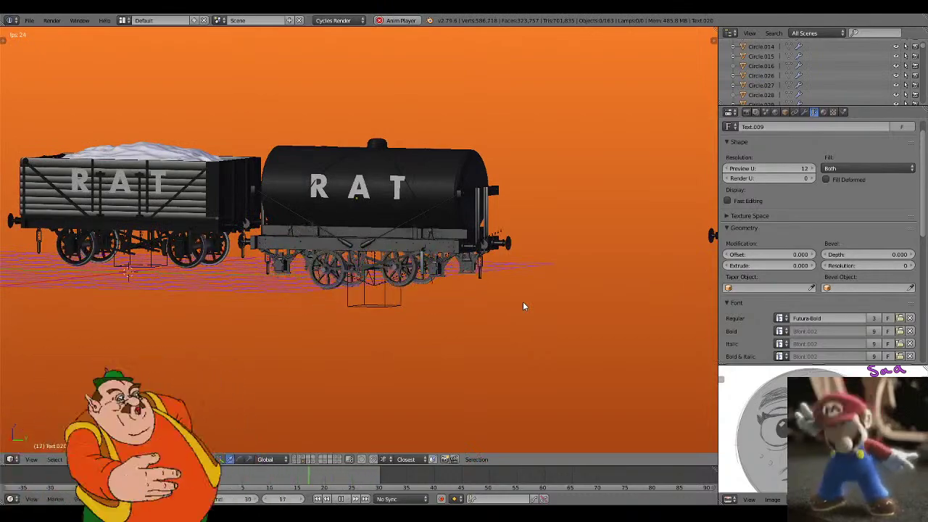
{"action": "scroll", "coordinate": [522, 302], "scroll_direction": "up", "scroll_amount": 2}
{"action": "scroll", "coordinate": [522, 303], "scroll_direction": "up", "scroll_amount": 3}
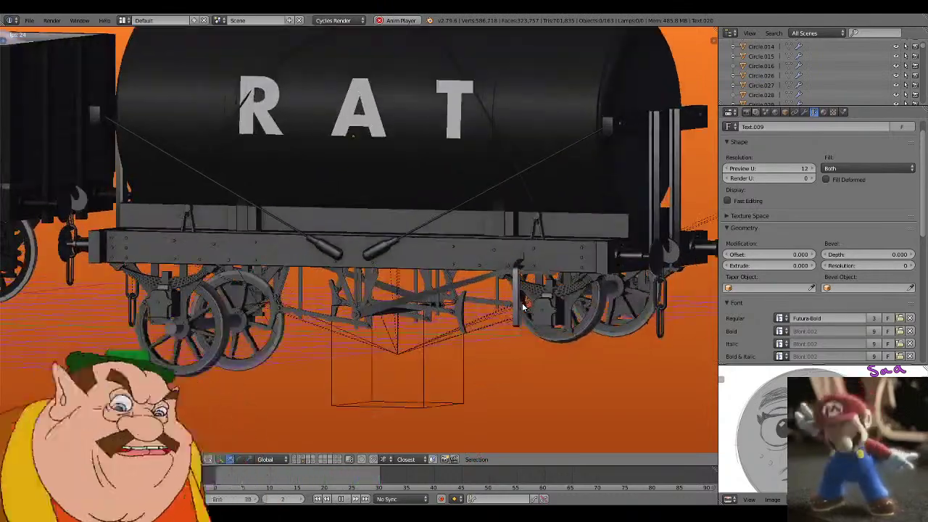
{"action": "middle_click_drag", "start_coordinate": [524, 303], "coordinate": [576, 334]}
{"action": "scroll", "coordinate": [546, 304], "scroll_direction": "down", "scroll_amount": 3}
{"action": "scroll", "coordinate": [576, 325], "scroll_direction": "up", "scroll_amount": 1}
{"action": "scroll", "coordinate": [576, 325], "scroll_direction": "up", "scroll_amount": 1}
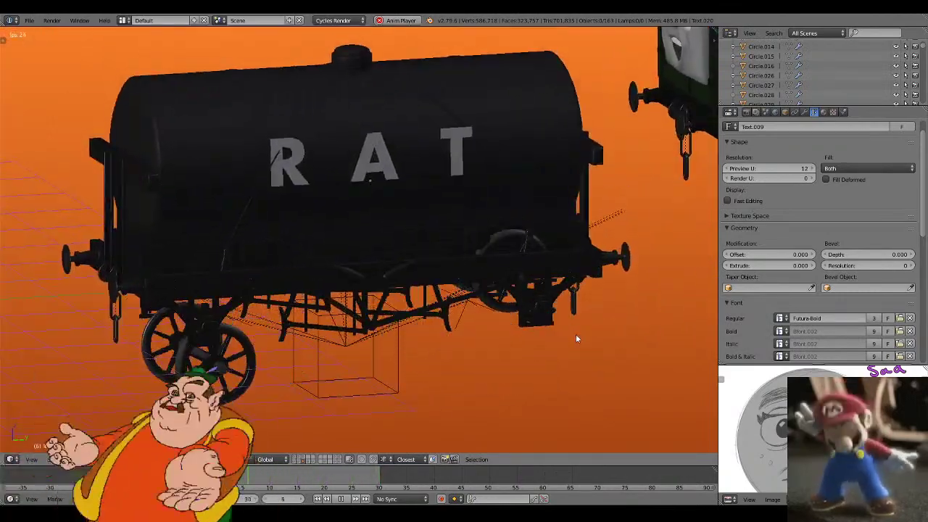
{"action": "scroll", "coordinate": [576, 330], "scroll_direction": "down", "scroll_amount": 2}
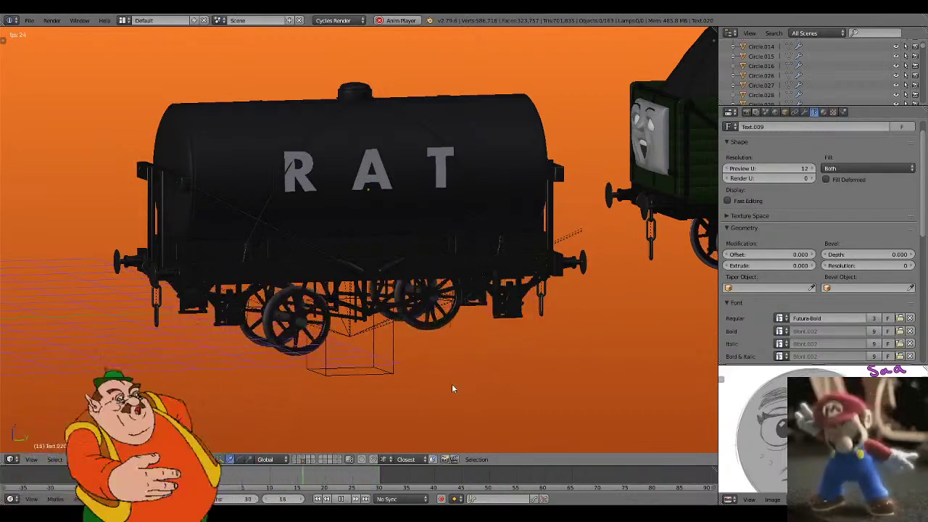
{"action": "key", "text": "Escape"}
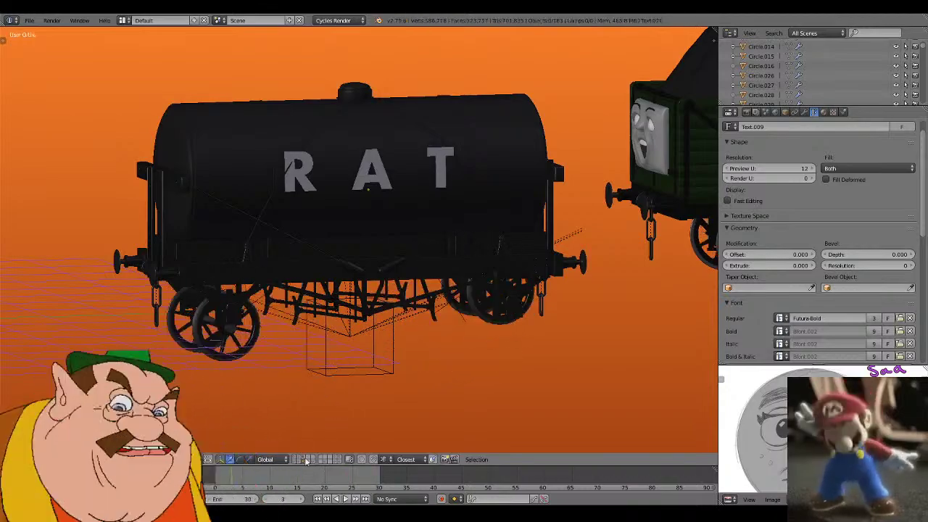
{"action": "left_click", "coordinate": [317, 500]}
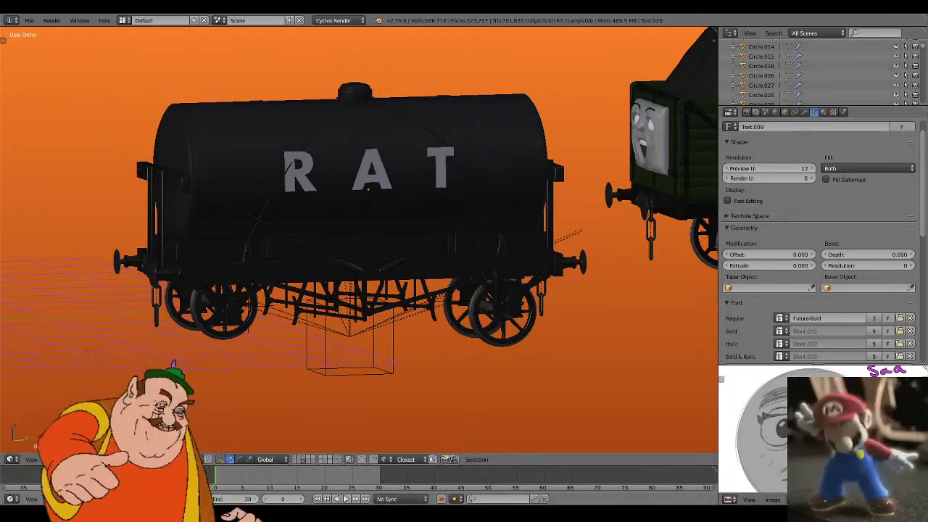
- Select the tank wagon's wheelset nearest the open RAT wagon and clear its parent while keeping its transformation
{"action": "key", "text": "z"}
{"action": "key", "text": "a"}
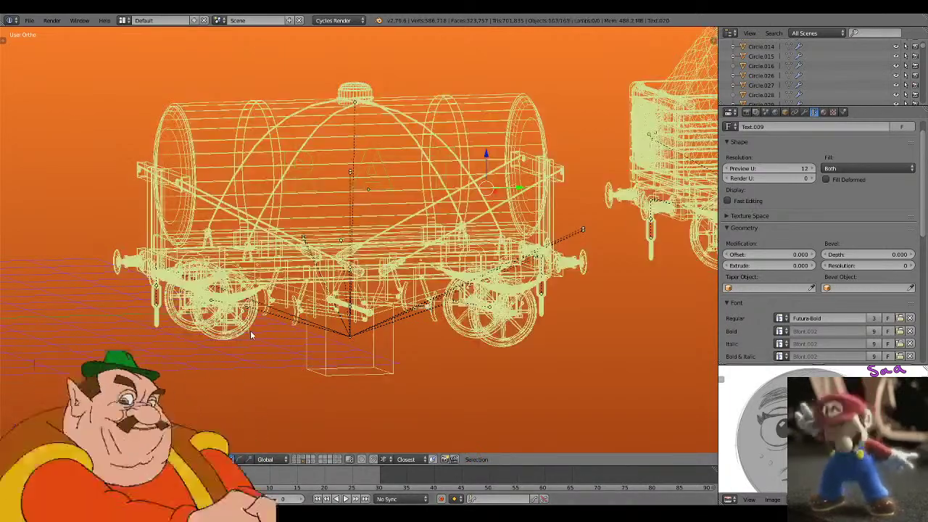
{"action": "right_click", "coordinate": [250, 332]}
{"action": "key", "text": "z"}
{"action": "key", "text": "z"}
{"action": "key", "text": "KP_3"}
{"action": "key", "text": "KP_Decimal"}
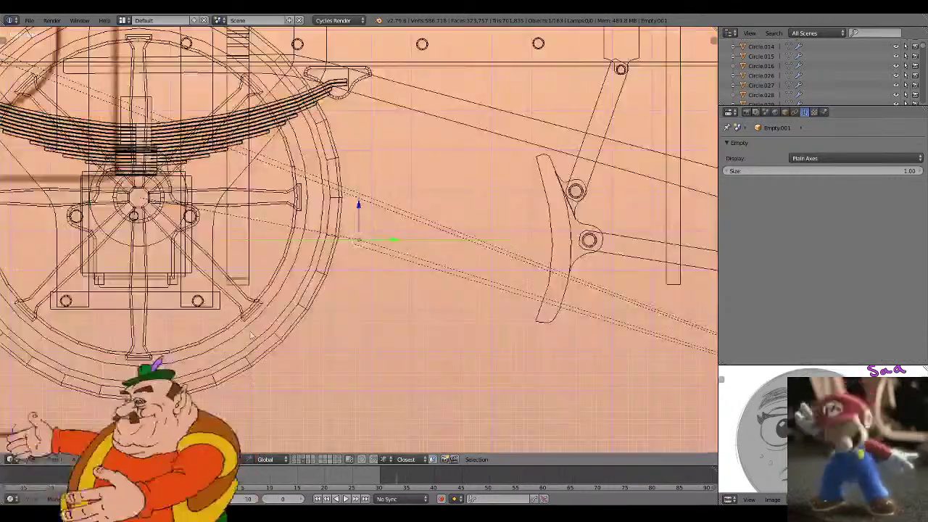
{"action": "scroll", "coordinate": [250, 330], "scroll_direction": "down", "scroll_amount": 6}
{"action": "right_click", "coordinate": [313, 288]}
{"action": "key", "text": "alt+p"}
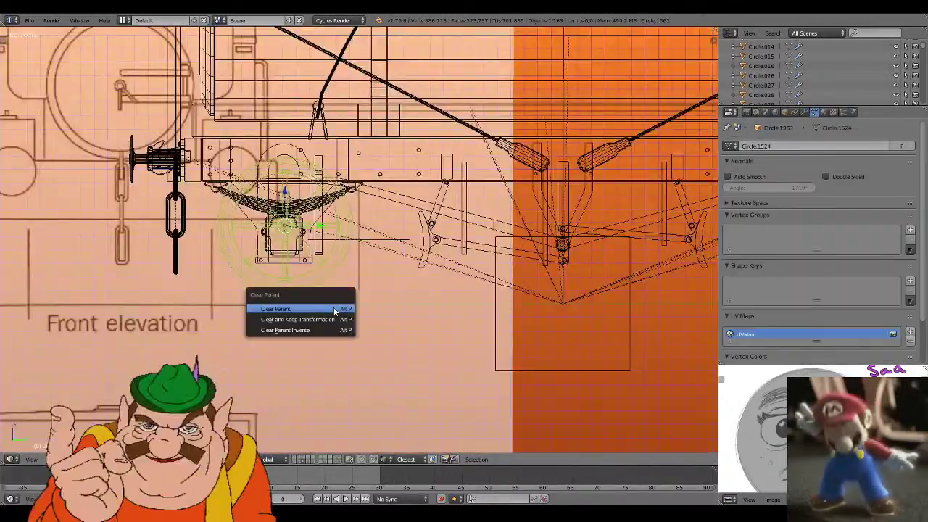
{"action": "key", "text": "Down"}
{"action": "key", "text": "Return"}
- Select the tank wagon's wheelset nearest the green wagons and clear its parent
{"action": "key", "text": "ctrl+KP_1"}
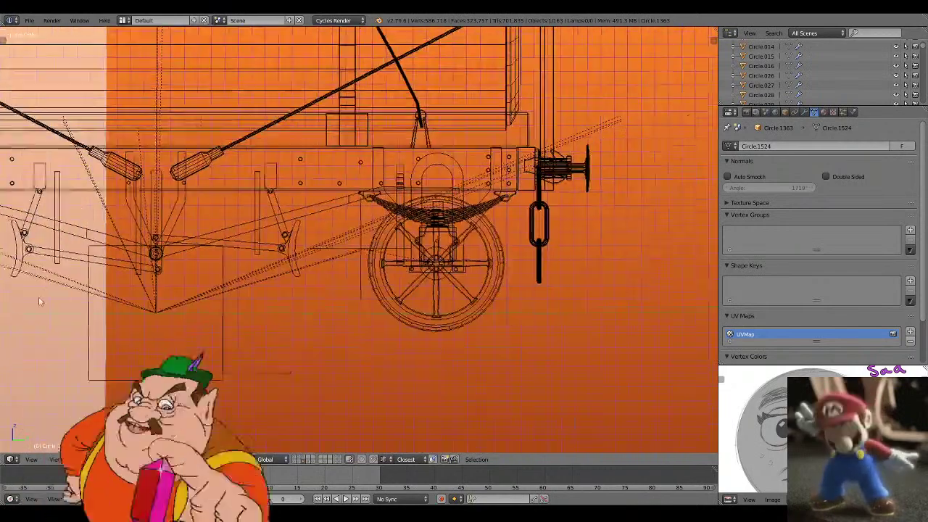
{"action": "right_click", "coordinate": [413, 308]}
{"action": "key", "text": "alt+p"}
{"action": "left_click", "coordinate": [415, 309]}
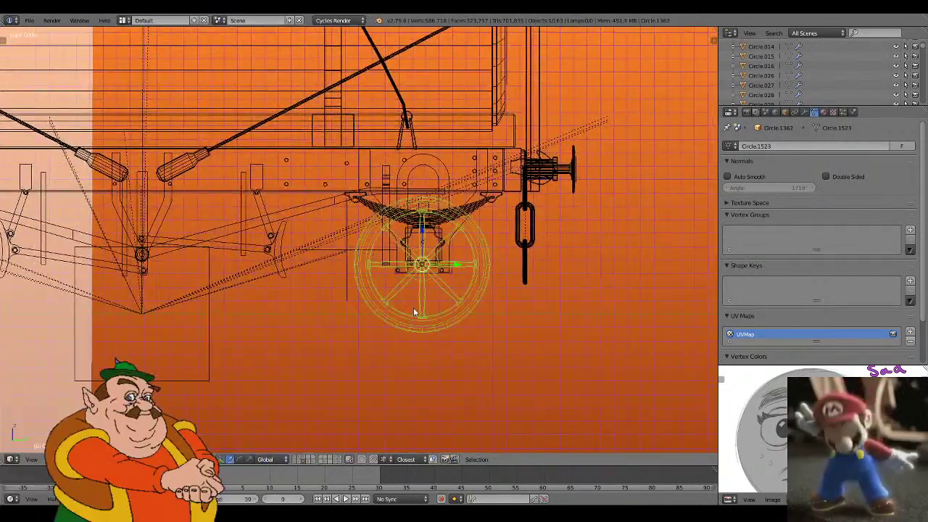
- Raise the wheelset nearest the green wagons about 0.11 units along the Z axis, check its height from the front, and deselect it
{"action": "key", "text": "g"}
{"action": "key", "text": "z"}
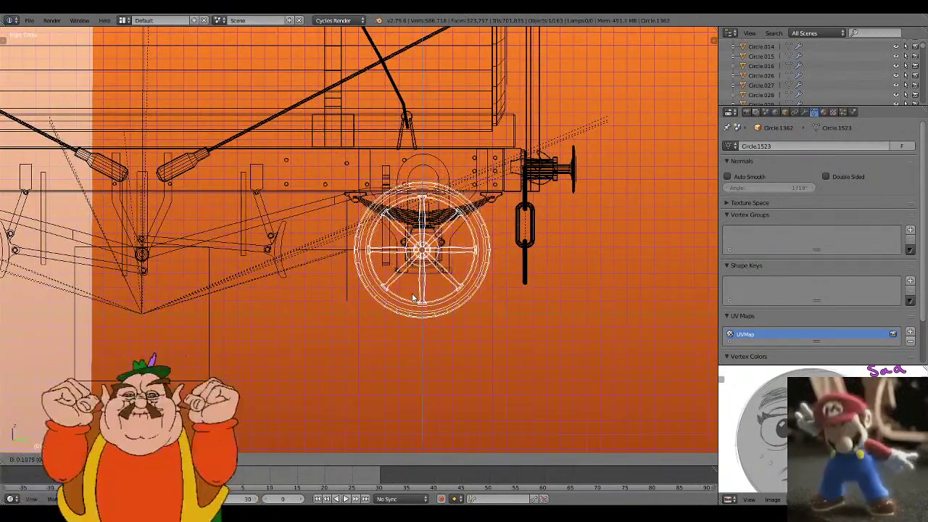
{"action": "left_click", "coordinate": [412, 293]}
{"action": "key", "text": "z"}
{"action": "key", "text": "z"}
{"action": "key", "text": "KP_1"}
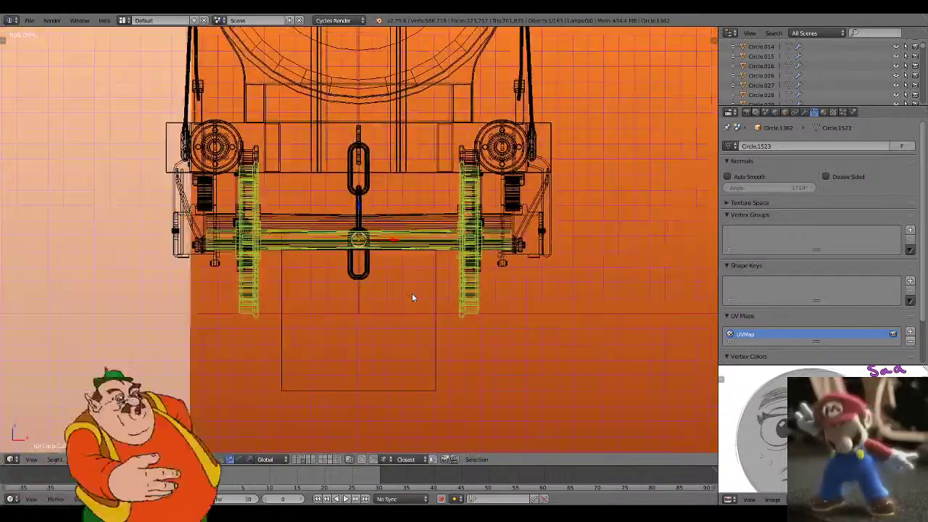
{"action": "scroll", "coordinate": [393, 229], "scroll_direction": "up", "scroll_amount": 8}
{"action": "key", "text": "g"}
{"action": "right_click", "coordinate": [464, 251]}
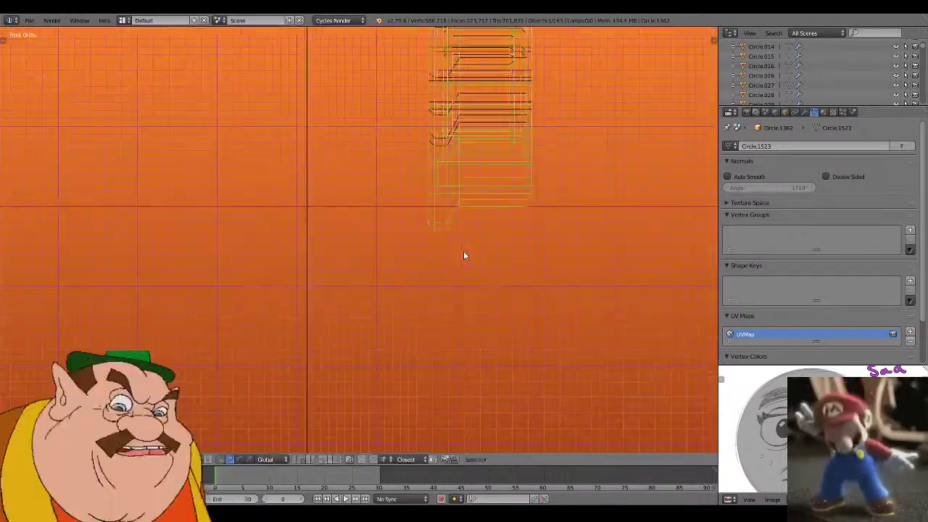
{"action": "key", "text": "a"}
- Raise the tank wagon's other wheelset about 0.1 units along the Z axis to match the first, and deselect it
{"action": "scroll", "coordinate": [463, 250], "scroll_direction": "down", "scroll_amount": 9}
{"action": "key", "text": "z"}
{"action": "mouse_move", "coordinate": [451, 222]}
{"action": "middle_mouse_down", "text": "shift"}
{"action": "mouse_move", "coordinate": [478, 287]}
{"action": "mouse_move", "coordinate": [518, 319]}
{"action": "mouse_move", "coordinate": [470, 249]}
{"action": "middle_mouse_up", "text": "shift"}
{"action": "key", "text": "z"}
{"action": "right_click", "coordinate": [378, 197]}
{"action": "scroll", "coordinate": [470, 250], "scroll_direction": "up", "scroll_amount": 6}
{"action": "key", "text": "shift+d"}
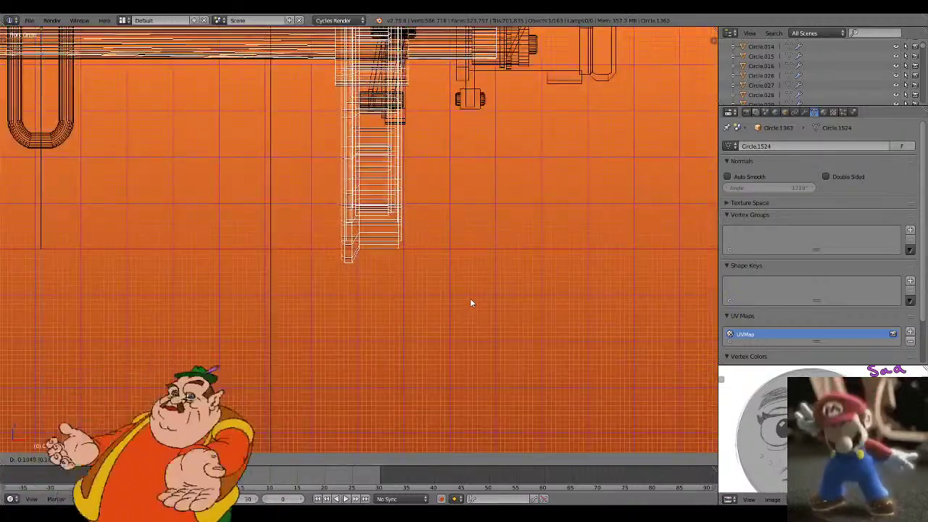
{"action": "right_click", "coordinate": [469, 303]}
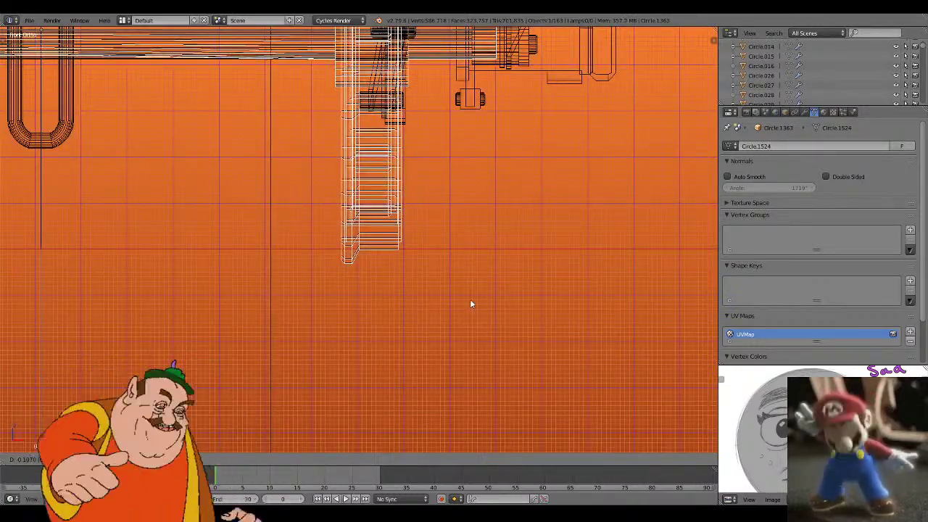
{"action": "key", "text": "a"}
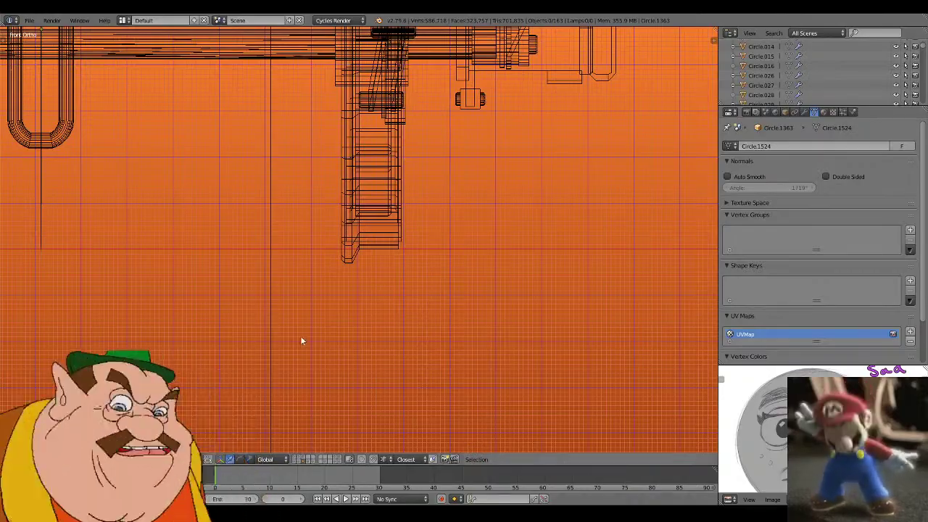
{"action": "scroll", "coordinate": [341, 271], "scroll_direction": "down", "scroll_amount": 7}
{"action": "mouse_move", "coordinate": [408, 245]}
{"action": "middle_mouse_down"}
{"action": "mouse_move", "coordinate": [335, 256]}
{"action": "mouse_move", "coordinate": [387, 244]}
{"action": "mouse_move", "coordinate": [355, 251]}
{"action": "mouse_move", "coordinate": [522, 327]}
{"action": "mouse_move", "coordinate": [403, 312]}
{"action": "middle_mouse_up"}
{"action": "key", "text": "z"}
{"action": "key", "text": "z"}
{"action": "right_click", "coordinate": [421, 324]}
{"action": "scroll", "coordinate": [404, 314], "scroll_direction": "down", "scroll_amount": 1}
{"action": "key", "text": "z"}
{"action": "key", "text": "g"}
{"action": "right_click", "coordinate": [431, 342]}
{"action": "middle_click_drag", "start_coordinate": [431, 341], "coordinate": [429, 321]}
{"action": "scroll", "coordinate": [446, 348], "scroll_direction": "down", "scroll_amount": 2}
{"action": "scroll", "coordinate": [481, 265], "scroll_direction": "up", "scroll_amount": 5}
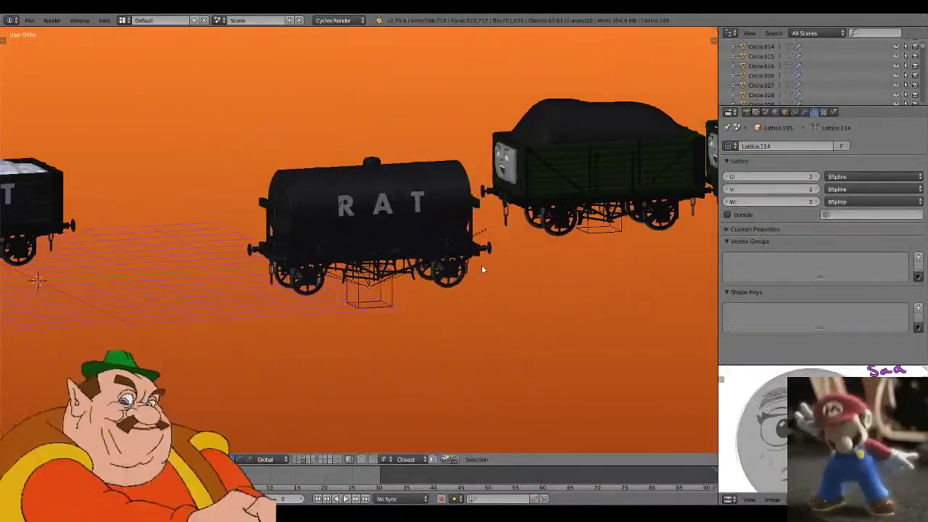
- Select the eye mesh of the green wagon nearest the tank wagon and show its material settings
{"action": "right_click", "coordinate": [520, 163]}
{"action": "right_click", "coordinate": [520, 163]}
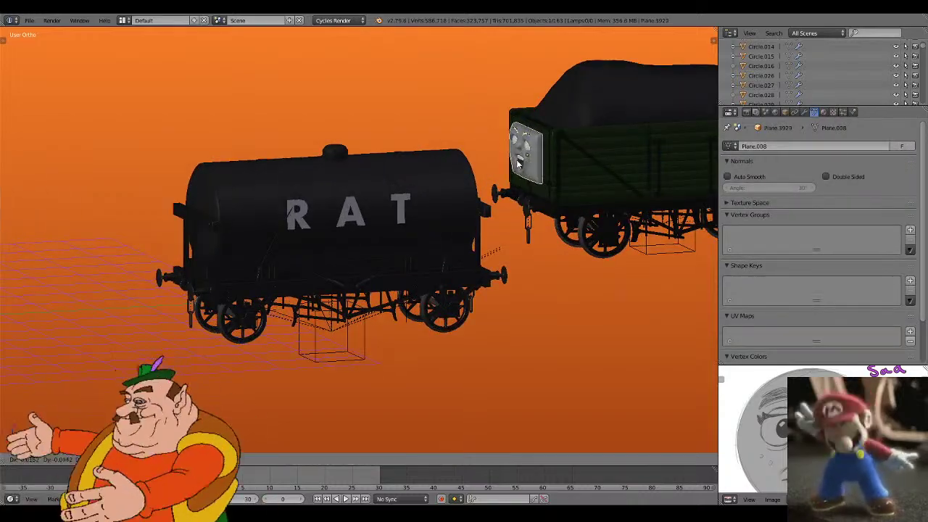
{"action": "middle_click_drag", "start_coordinate": [499, 207], "coordinate": [538, 216]}
{"action": "scroll", "coordinate": [524, 210], "scroll_direction": "down", "scroll_amount": 1}
{"action": "scroll", "coordinate": [627, 174], "scroll_direction": "down", "scroll_amount": 3}
{"action": "scroll", "coordinate": [413, 184], "scroll_direction": "up", "scroll_amount": 4}
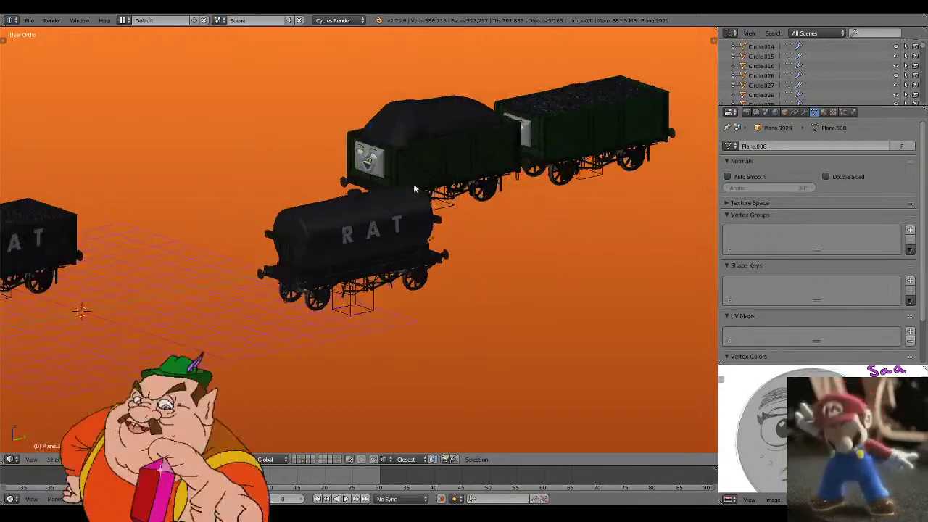
{"action": "key", "text": "z"}
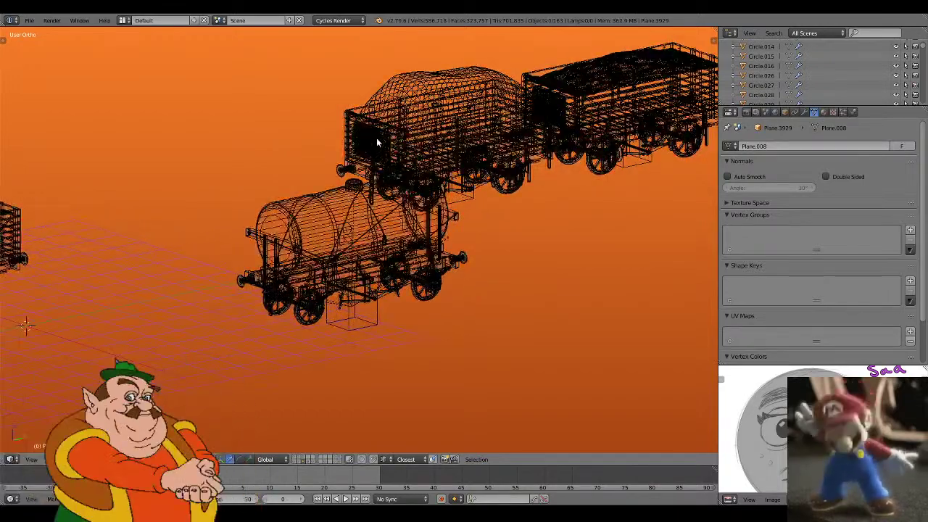
{"action": "right_click", "coordinate": [377, 140]}
{"action": "key", "text": "z"}
{"action": "left_click", "coordinate": [821, 112]}
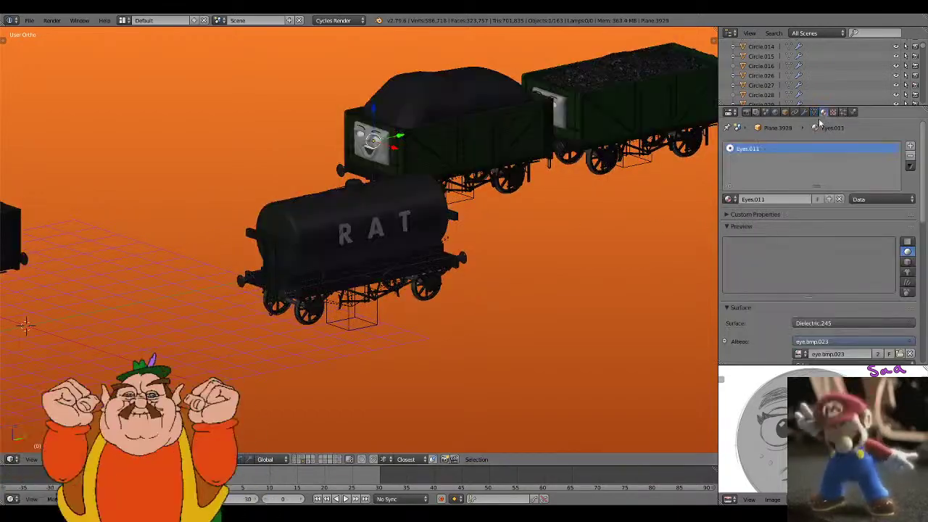
- Try eye.bmp.002 as the Albedo texture of this wagon's eyes and settle on eye_1.bmp
{"action": "left_click", "coordinate": [798, 354]}
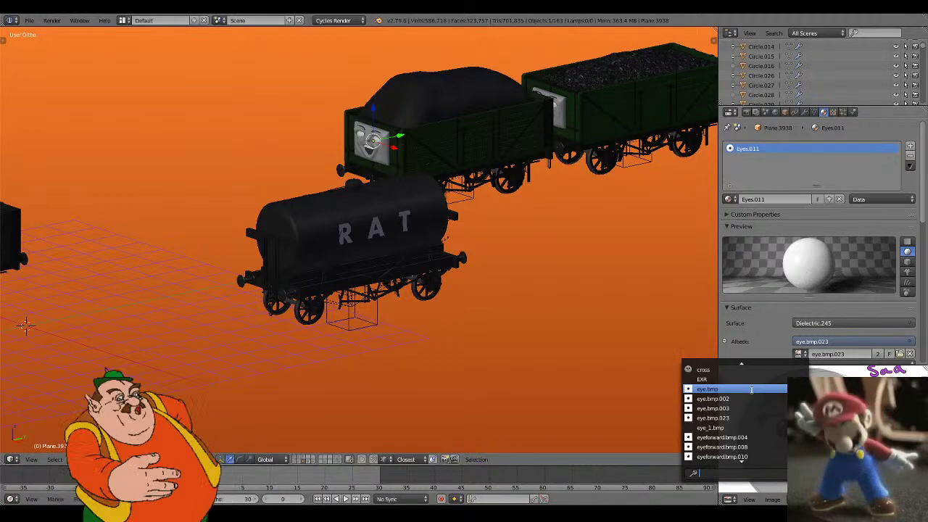
{"action": "left_click", "coordinate": [747, 397]}
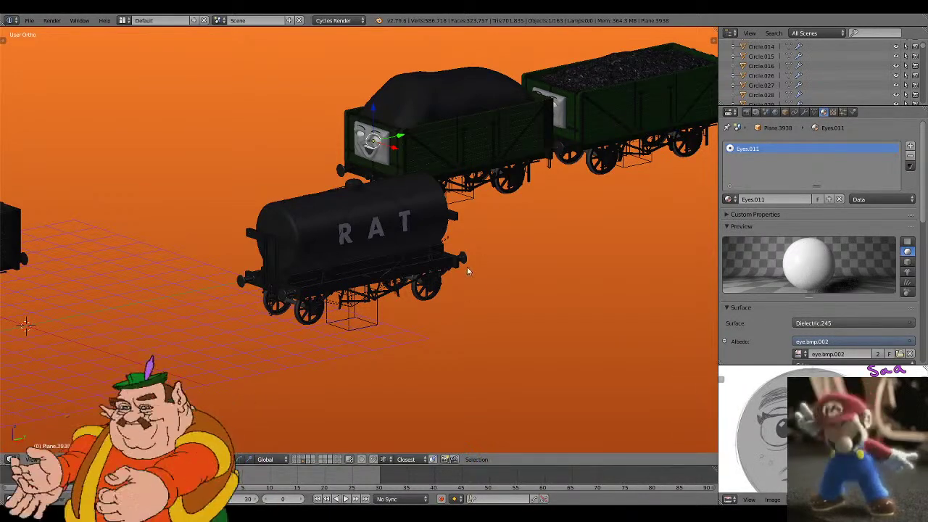
{"action": "left_click", "coordinate": [799, 353]}
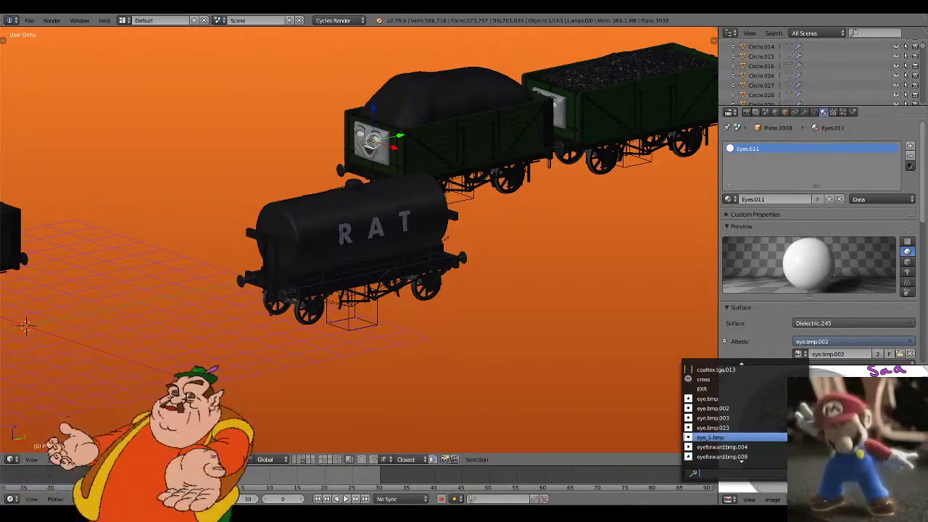
{"action": "left_click", "coordinate": [711, 446]}
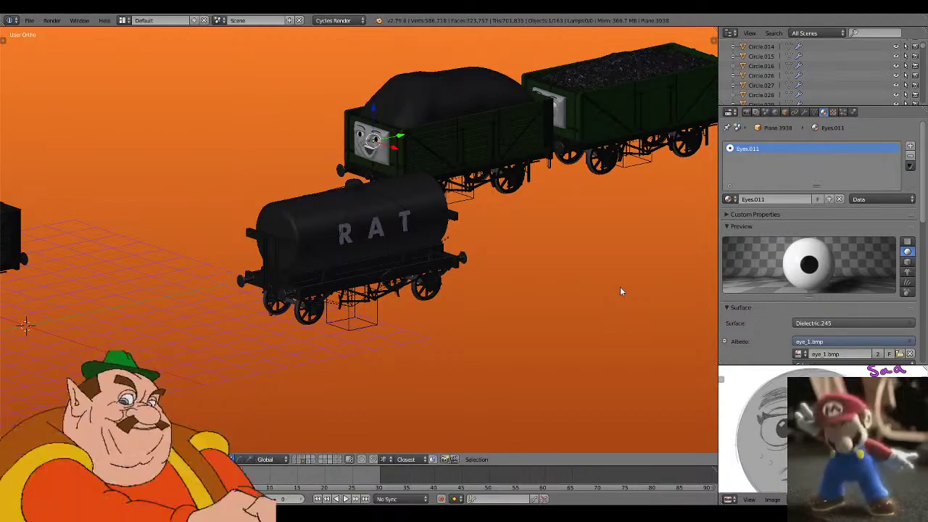
- Deselect the first wagon's eyes and select the eye mesh of the green coal wagon behind it
{"action": "middle_click_drag", "start_coordinate": [555, 231], "coordinate": [445, 221]}
{"action": "scroll", "coordinate": [447, 221], "scroll_direction": "up", "scroll_amount": 1}
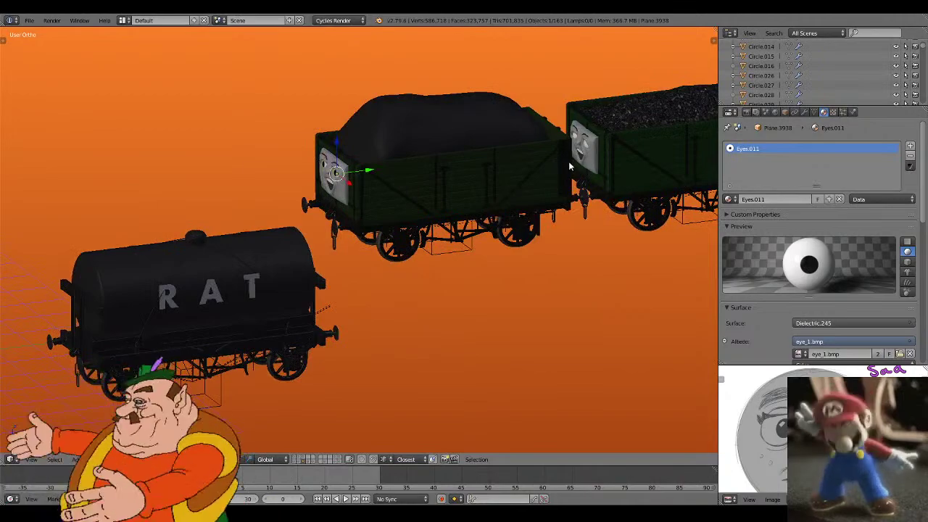
{"action": "key", "text": "a"}
{"action": "right_click", "coordinate": [585, 148]}
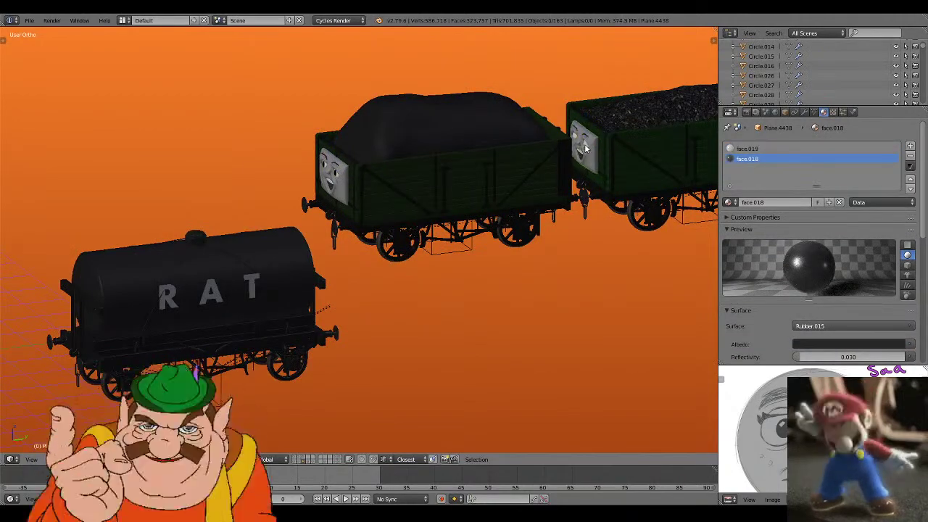
{"action": "key", "text": "z"}
{"action": "right_click", "coordinate": [588, 145]}
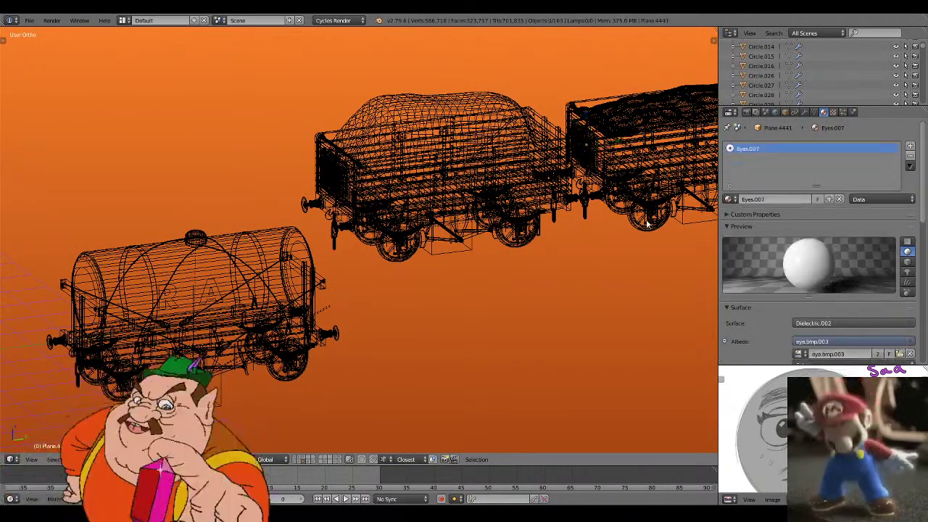
{"action": "key", "text": "z"}
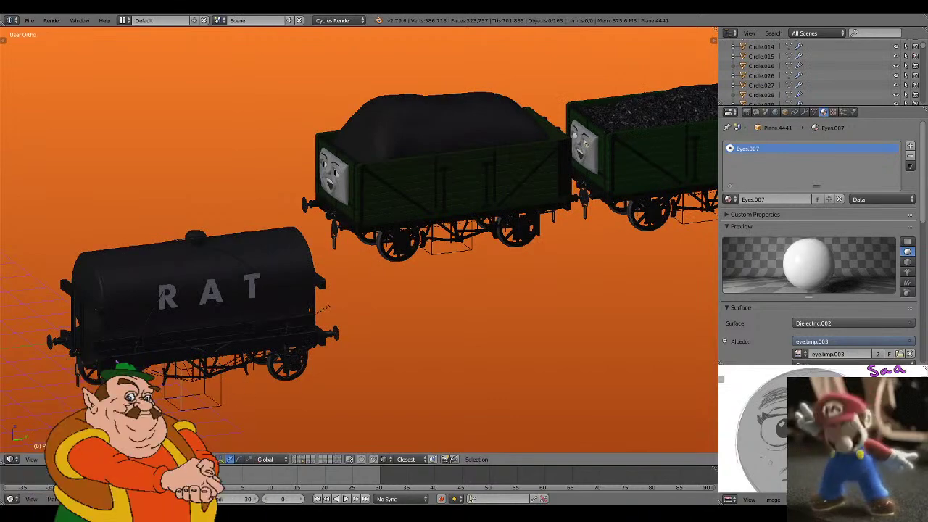
{"action": "right_click", "coordinate": [586, 144]}
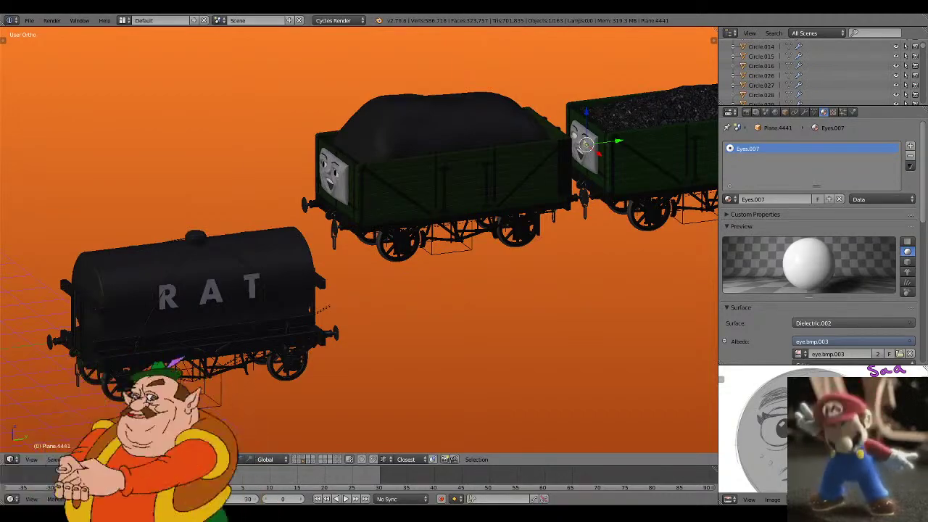
- Set the Albedo texture of the green coal wagon's eyes to eye_1.bmp and deselect them
{"action": "scroll", "coordinate": [382, 303], "scroll_direction": "down", "scroll_amount": 2}
{"action": "middle_click_drag", "start_coordinate": [386, 301], "coordinate": [503, 294]}
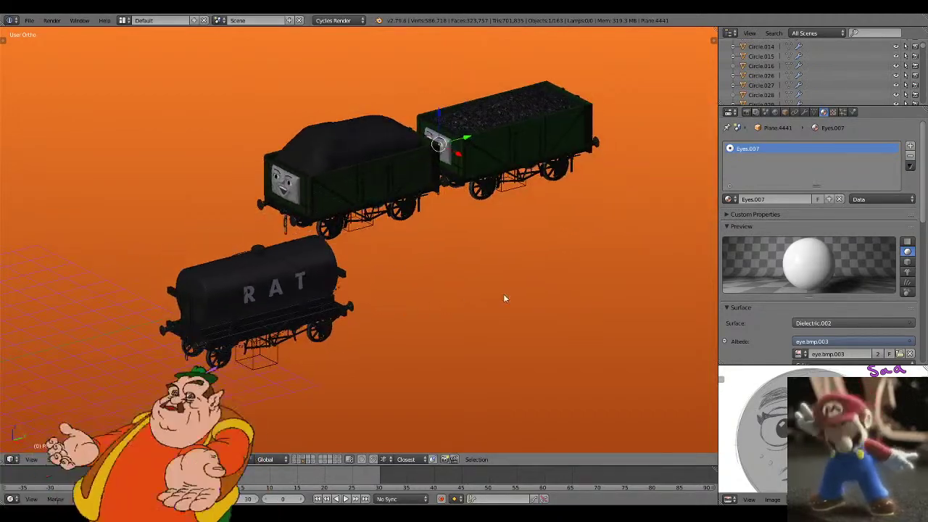
{"action": "scroll", "coordinate": [503, 294], "scroll_direction": "up", "scroll_amount": 1}
{"action": "left_click", "coordinate": [799, 354]}
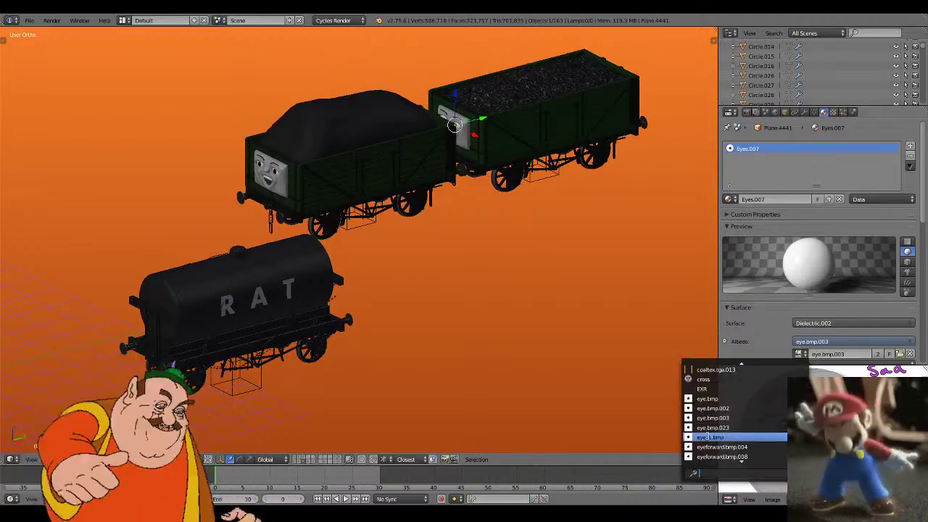
{"action": "left_click", "coordinate": [707, 437]}
{"action": "scroll", "coordinate": [521, 270], "scroll_direction": "down", "scroll_amount": 4}
{"action": "key", "text": "a"}
- Examine the RAT tank wagon and the green wagons in perspective by flying around them
{"action": "middle_click_drag", "start_coordinate": [498, 253], "coordinate": [425, 371]}
{"action": "scroll", "coordinate": [435, 232], "scroll_direction": "up", "scroll_amount": 5}
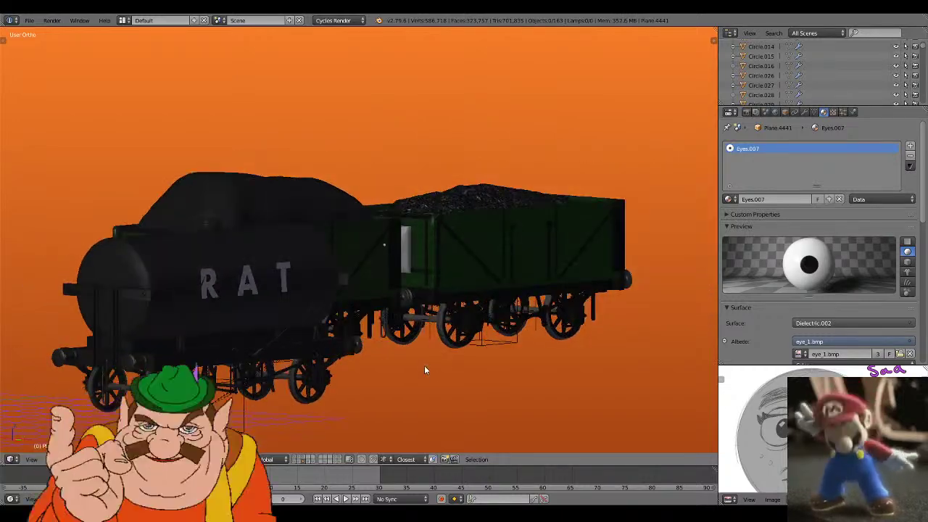
{"action": "key", "text": "shift+f"}
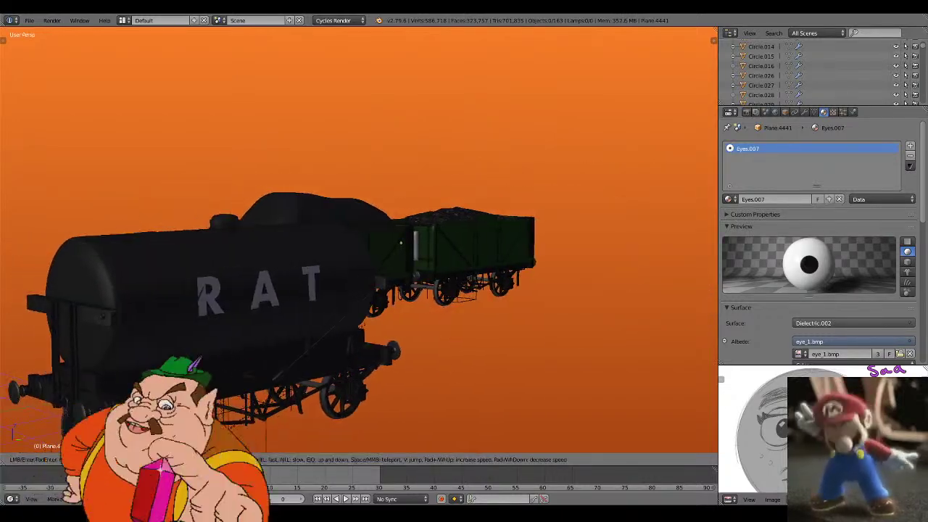
{"action": "key", "text": "d"}
{"action": "key", "text": "w"}
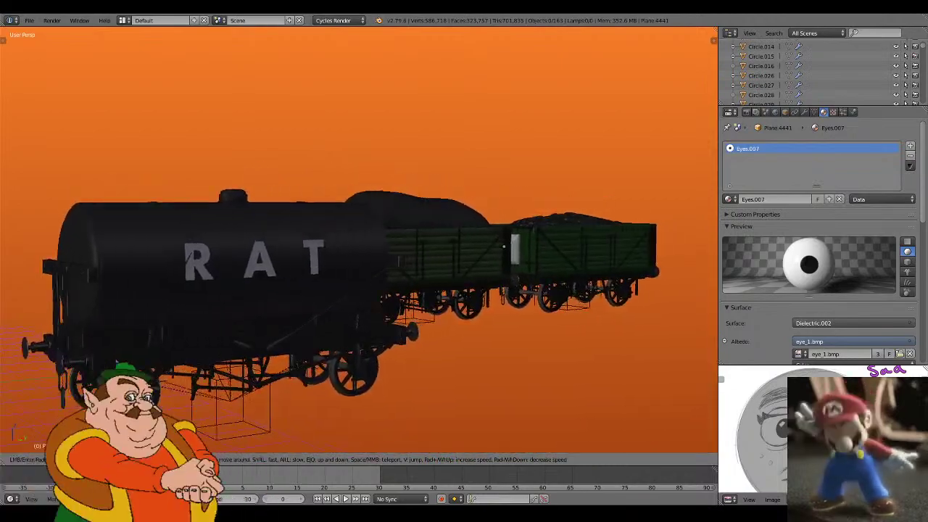
{"action": "key", "text": "a"}
{"action": "key", "text": "q"}
{"action": "key", "text": "d"}
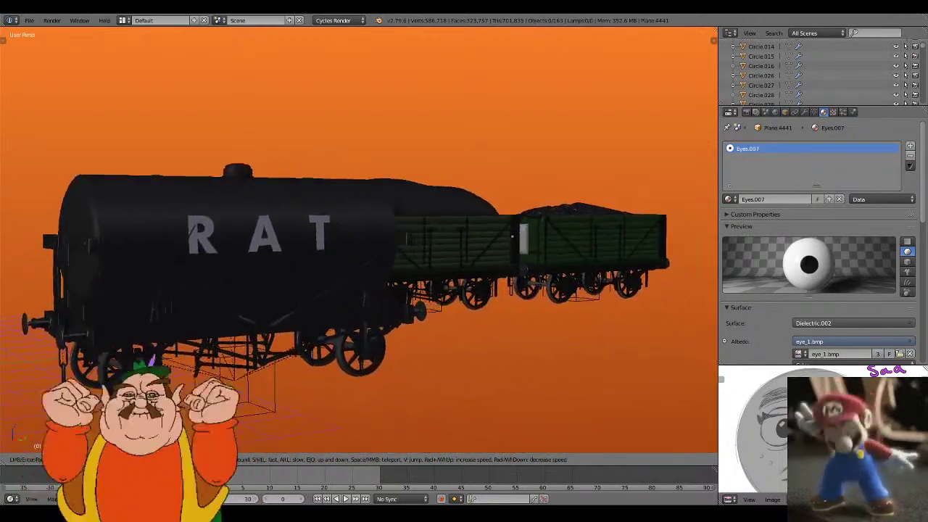
{"action": "key", "text": "s"}
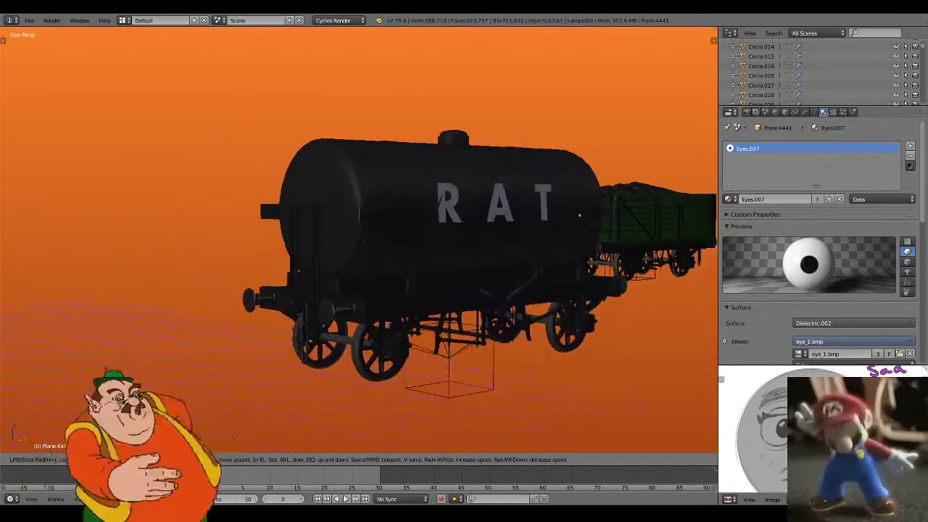
{"action": "key", "text": "w"}
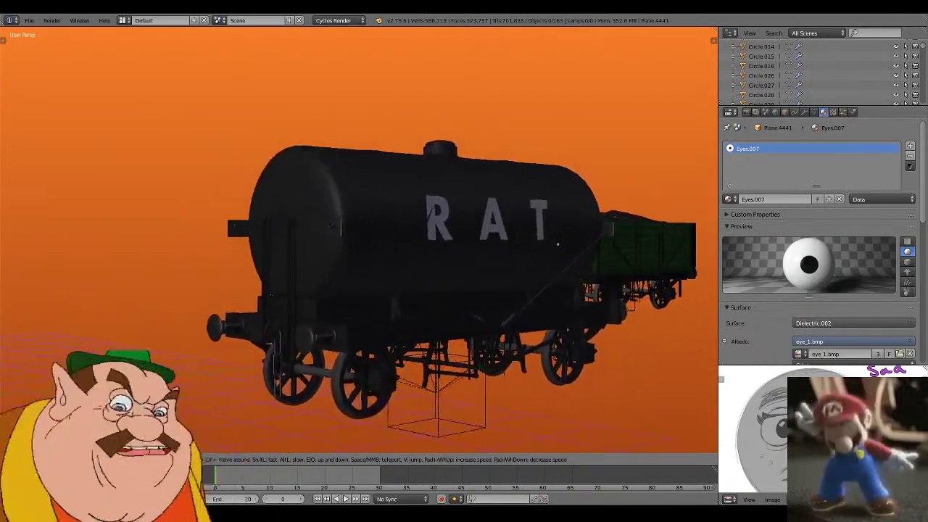
{"action": "left_click", "coordinate": [359, 240]}
- Display the layers with the brown wagons, Kobold locomotive, tracks and scenery, and check the whole composition through the camera
{"action": "left_click", "coordinate": [300, 457]}
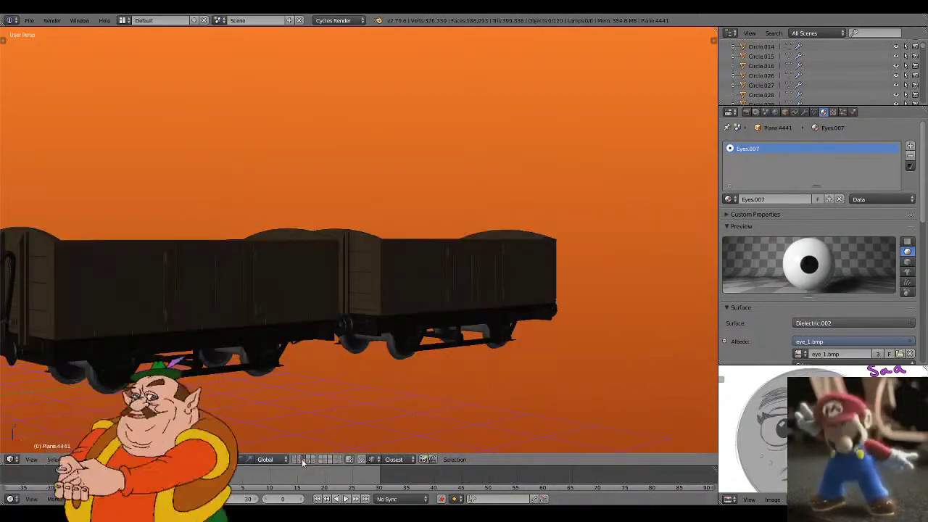
{"action": "left_click", "coordinate": [305, 458], "text": "shift"}
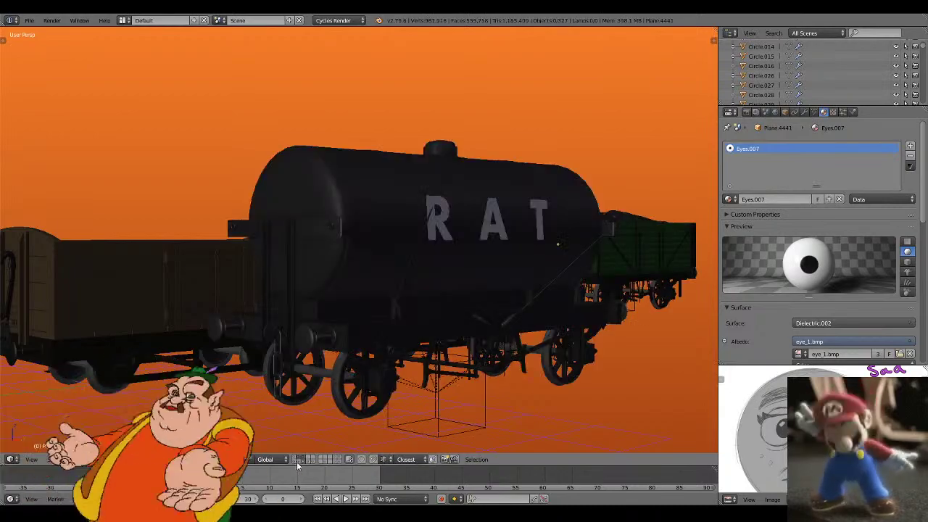
{"action": "left_click", "coordinate": [297, 462], "text": "shift"}
{"action": "left_click", "coordinate": [309, 461], "text": "shift"}
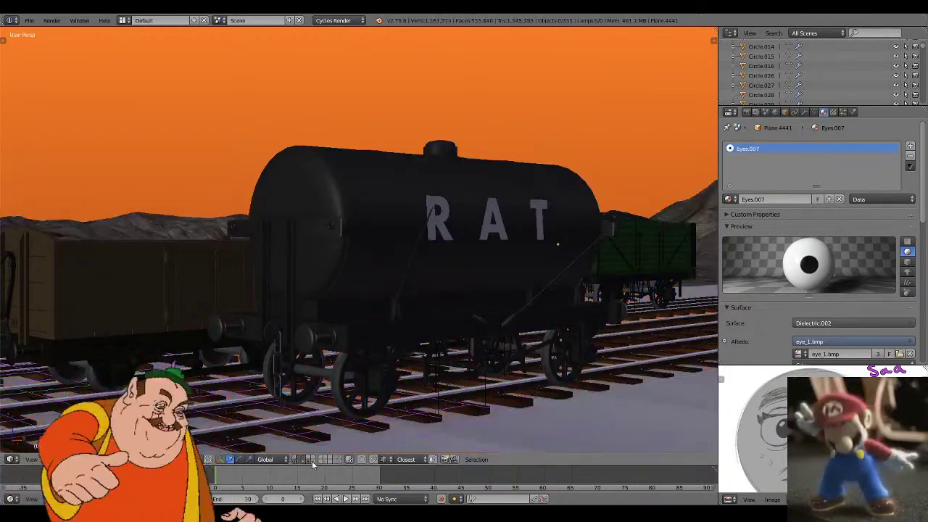
{"action": "key", "text": "KP_0"}
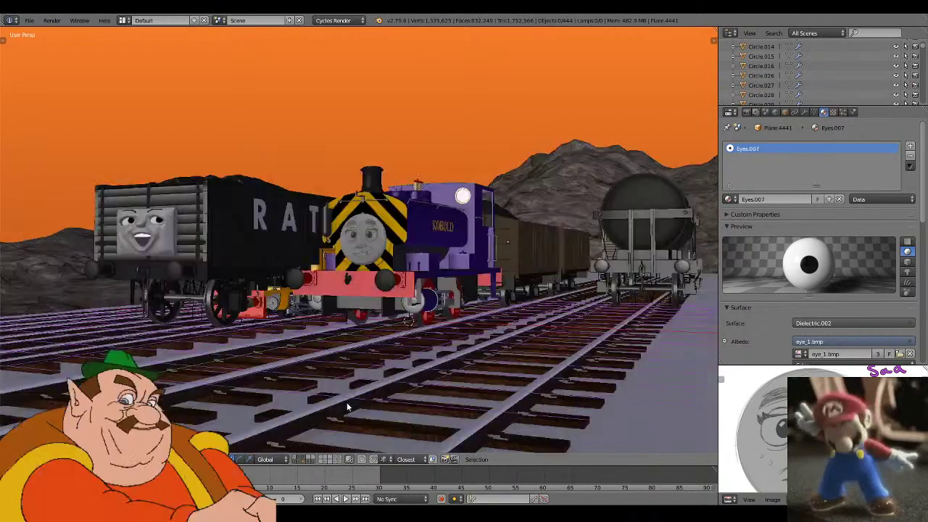
{"action": "scroll", "coordinate": [346, 402], "scroll_direction": "up", "scroll_amount": 2}
{"action": "scroll", "coordinate": [388, 419], "scroll_direction": "down", "scroll_amount": 1}
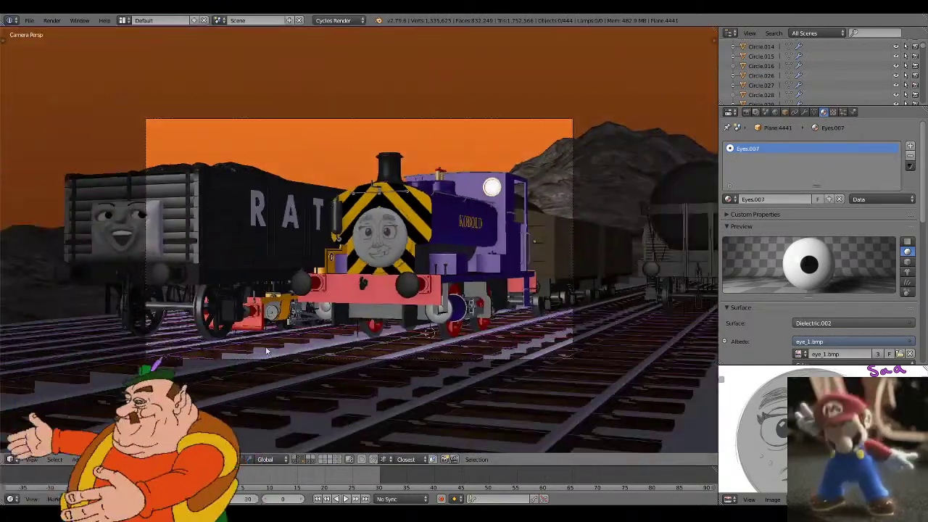
{"action": "scroll", "coordinate": [207, 277], "scroll_direction": "up", "scroll_amount": 1}
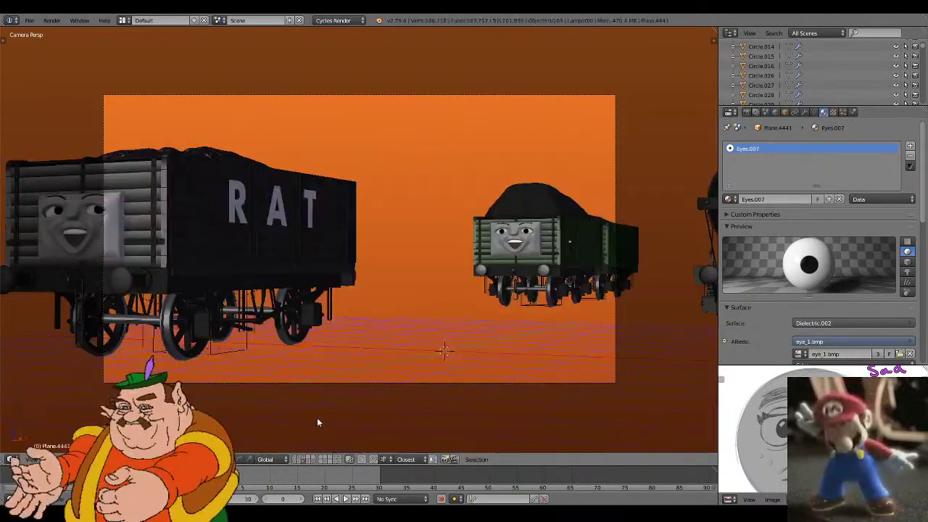
- Select all parts of the open RAT wagon and both green wagons in wireframe, leaving out the tank wagon, and view them from the front
{"action": "scroll", "coordinate": [348, 399], "scroll_direction": "down", "scroll_amount": 3}
{"action": "key", "text": "z"}
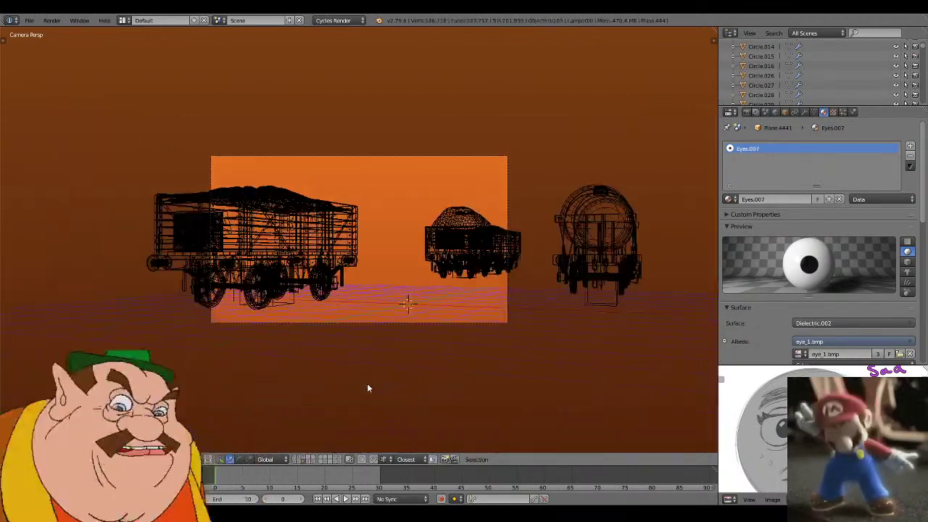
{"action": "key", "text": "b"}
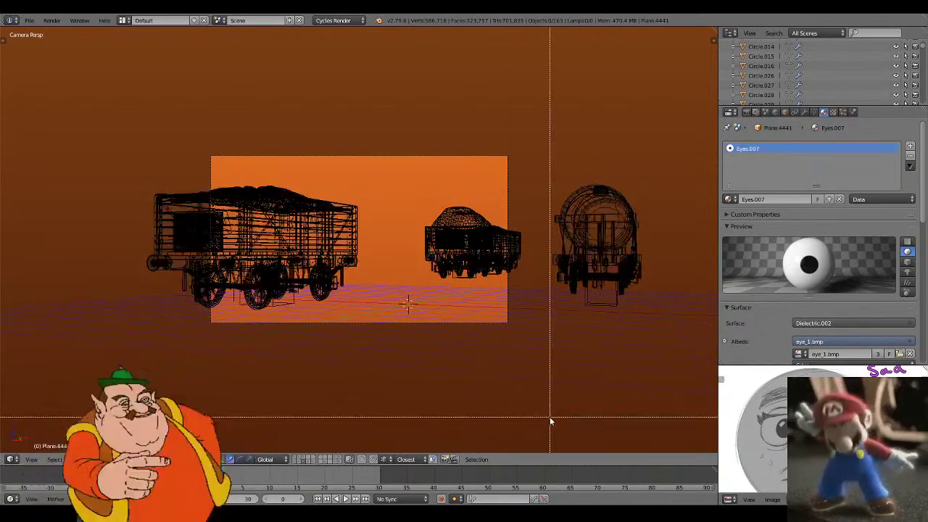
{"action": "left_click_drag", "start_coordinate": [549, 419], "coordinate": [9, 29]}
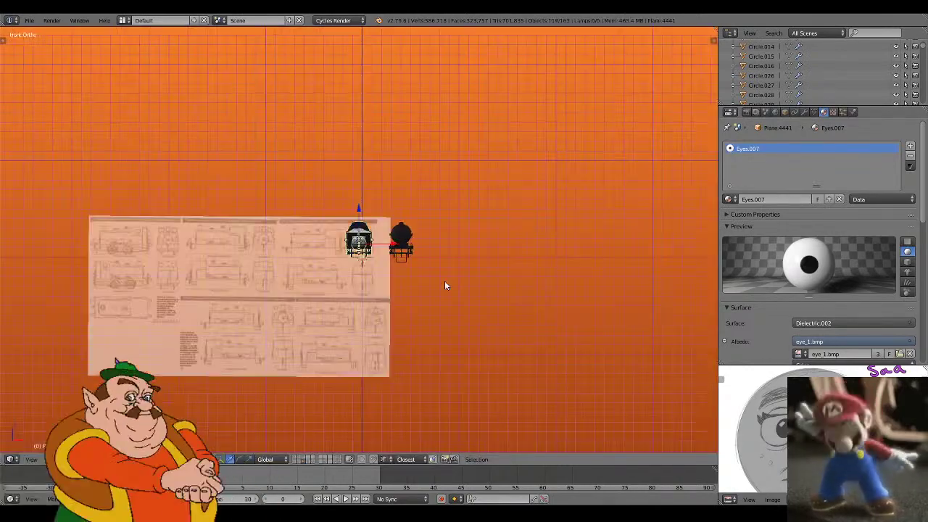
{"action": "scroll", "coordinate": [445, 281], "scroll_direction": "up", "scroll_amount": 10}
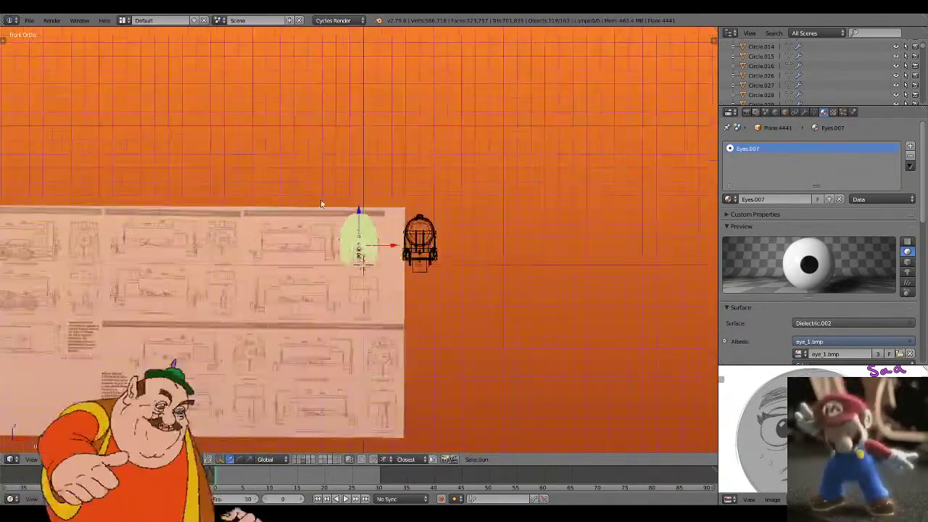
- Find and display the track layer together with the wagons, and compare the selected wagons' wheels with the rails from the front
{"action": "left_click", "coordinate": [296, 458], "text": "shift"}
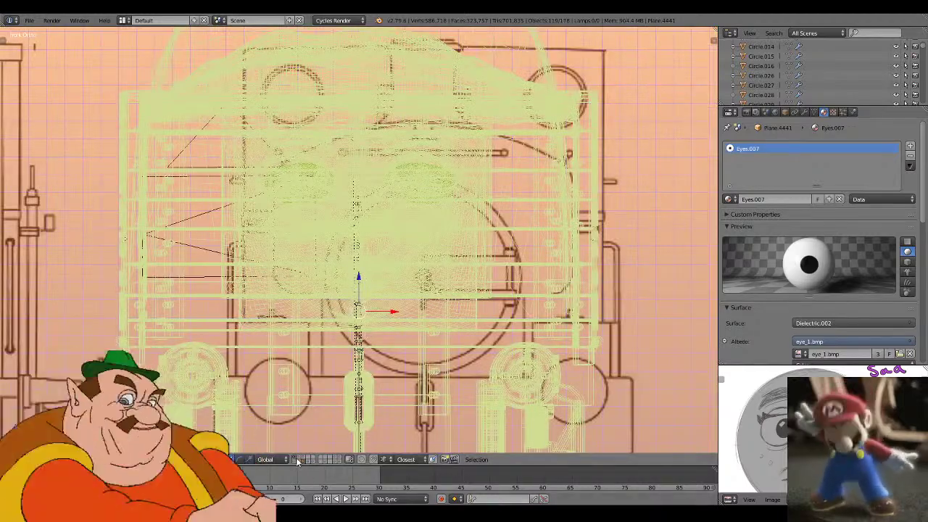
{"action": "left_click", "coordinate": [297, 461], "text": "shift"}
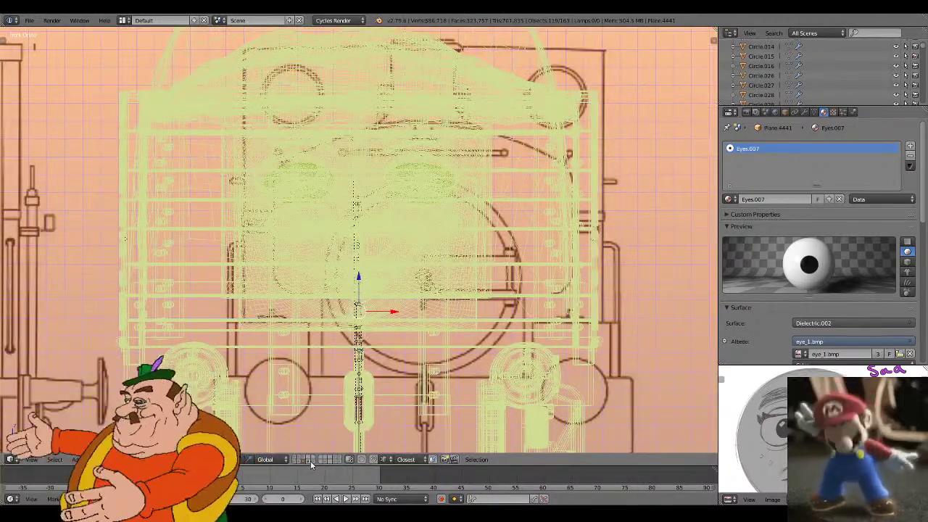
{"action": "left_click", "coordinate": [309, 462], "text": "shift"}
{"action": "left_click", "coordinate": [297, 462], "text": "shift"}
{"action": "left_click", "coordinate": [308, 462], "text": "shift"}
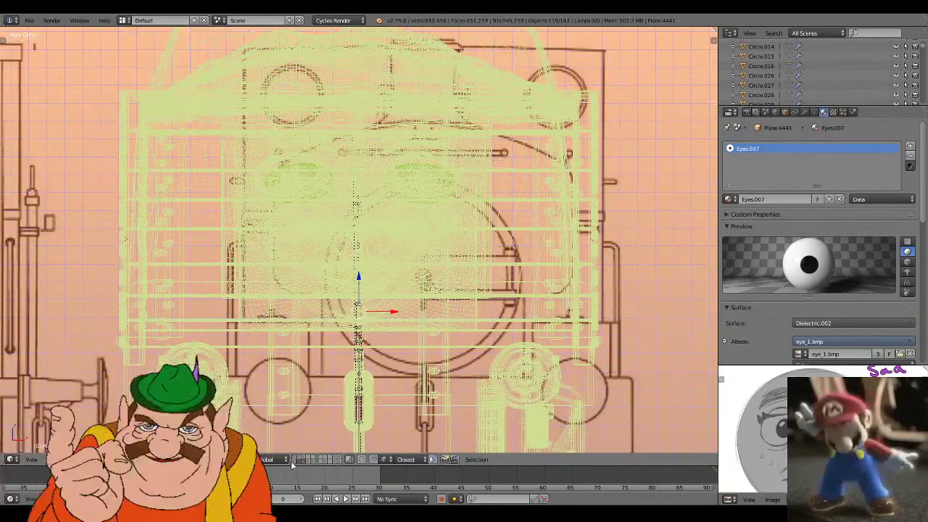
{"action": "left_click", "coordinate": [295, 460], "text": "shift"}
{"action": "scroll", "coordinate": [358, 387], "scroll_direction": "down", "scroll_amount": 5, "text": "shift"}
{"action": "scroll", "coordinate": [360, 387], "scroll_direction": "down", "scroll_amount": 8, "text": "shift"}
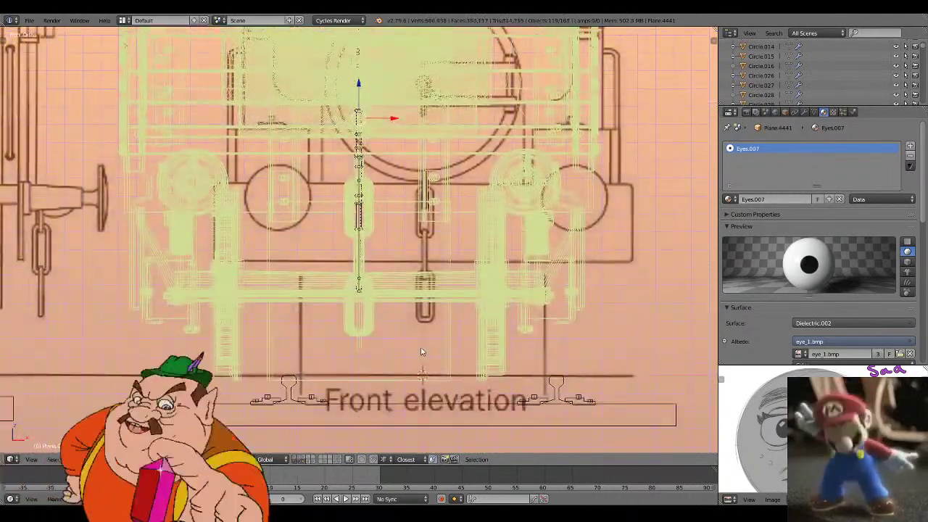
- Move the open RAT wagon and both green wagons sideways onto the Kobold's rails, and along the track to behind the brown wagons
{"action": "key", "text": "g"}
{"action": "key", "text": "x"}
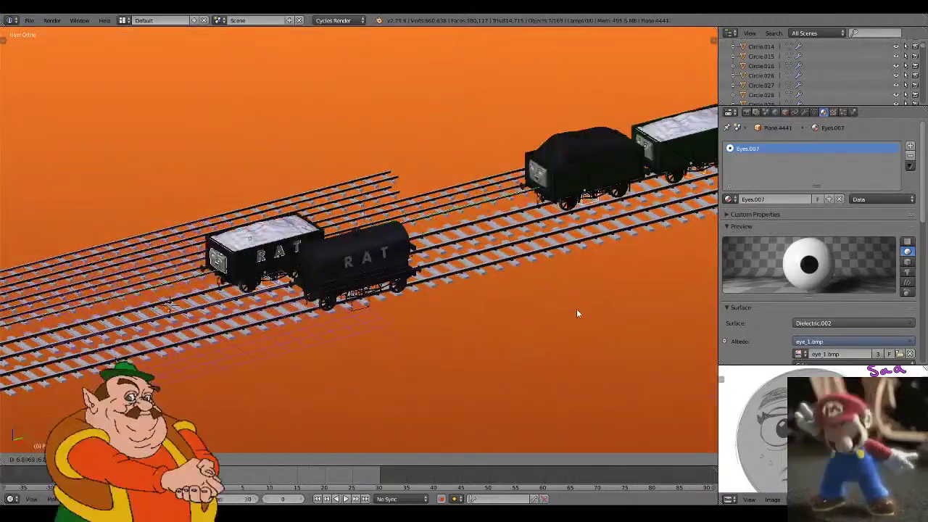
{"action": "left_click", "coordinate": [578, 312]}
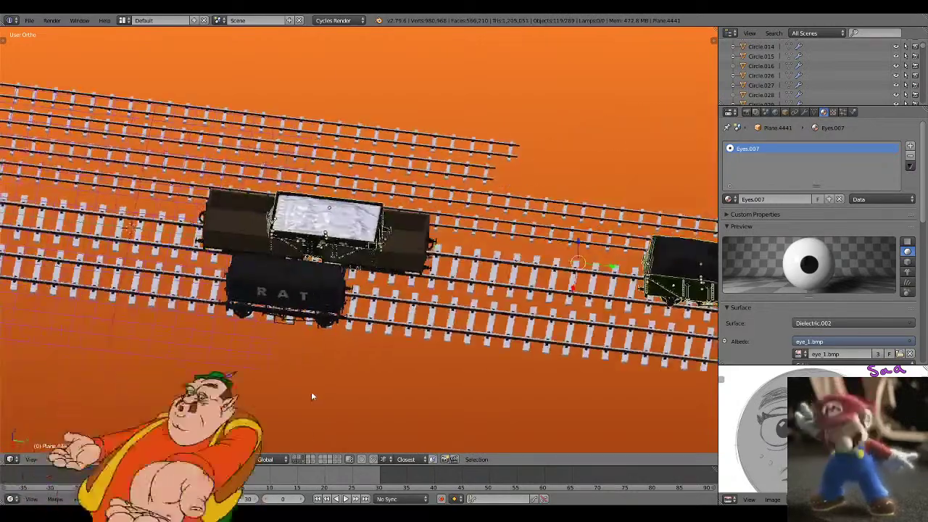
{"action": "key", "text": "g"}
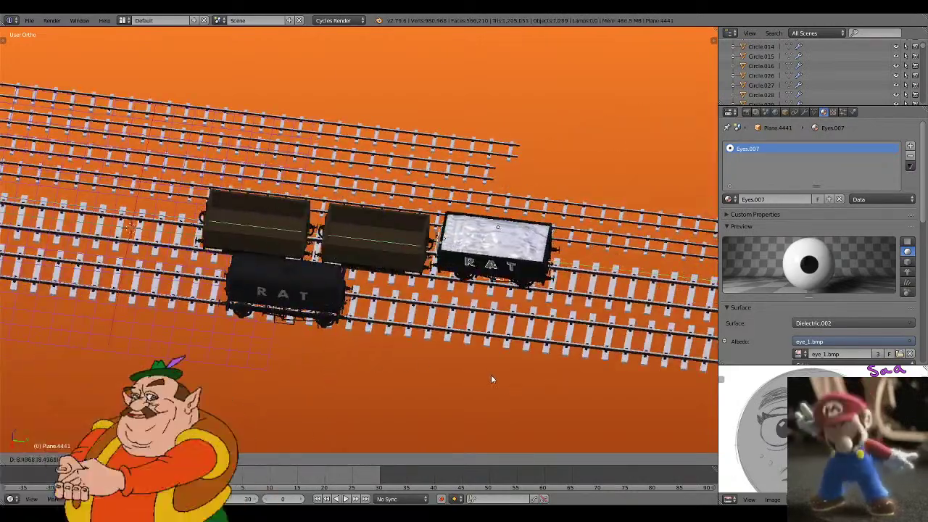
{"action": "left_click", "coordinate": [505, 385]}
- Fine-tune the three selected wagons' position along the Y axis in side view so the RAT wagon sits close behind the second brown wagon
{"action": "key", "text": "KP_3"}
{"action": "key", "text": "z"}
{"action": "scroll", "coordinate": [505, 381], "scroll_direction": "up", "scroll_amount": 8}
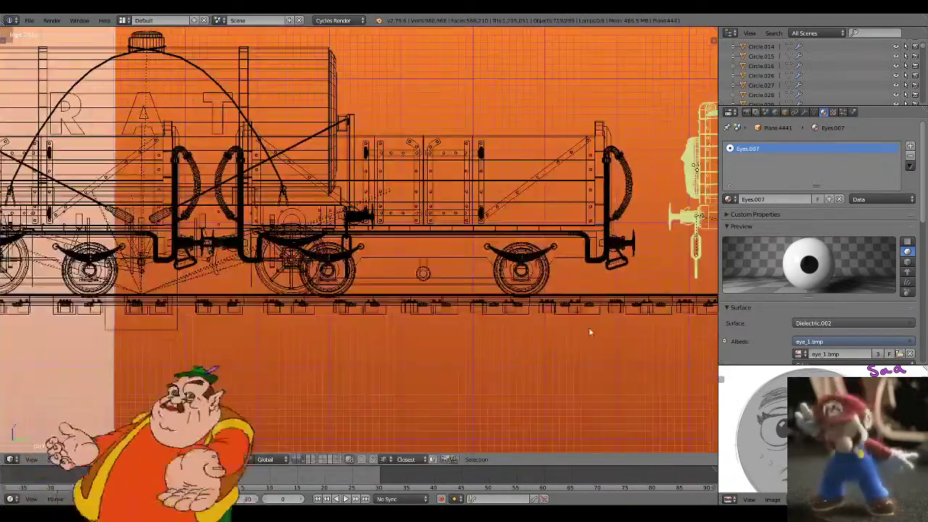
{"action": "scroll", "coordinate": [326, 336], "scroll_direction": "up", "scroll_amount": 4}
{"action": "middle_click_drag", "start_coordinate": [588, 327], "coordinate": [258, 335], "text": "shift"}
{"action": "key", "text": "g"}
{"action": "key", "text": "y"}
{"action": "scroll", "coordinate": [348, 338], "scroll_direction": "down", "scroll_amount": 8}
{"action": "middle_click_drag", "start_coordinate": [348, 337], "coordinate": [465, 340]}
{"action": "key", "text": "z"}
{"action": "key", "text": "a"}
{"action": "key", "text": "z"}
{"action": "scroll", "coordinate": [465, 340], "scroll_direction": "up", "scroll_amount": 3}
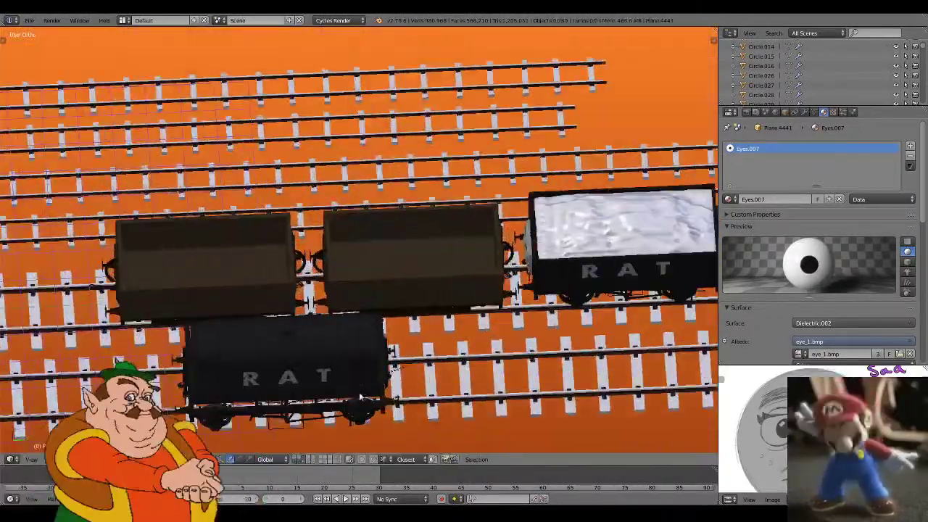
- Isolate the brown wagons, select the rear one with its coupling links, and move it along the Y axis far behind the other
{"action": "left_click", "coordinate": [301, 459]}
{"action": "left_click", "coordinate": [308, 458]}
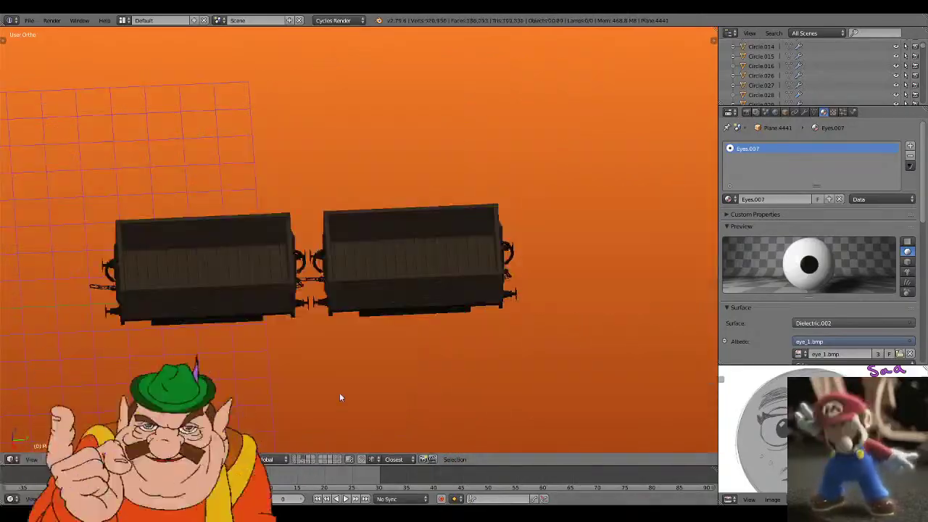
{"action": "key", "text": "KP_3"}
{"action": "key", "text": "z"}
{"action": "scroll", "coordinate": [341, 388], "scroll_direction": "up", "scroll_amount": 5}
{"action": "scroll", "coordinate": [448, 253], "scroll_direction": "up", "scroll_amount": 5}
{"action": "middle_click_drag", "start_coordinate": [356, 368], "coordinate": [398, 384], "text": "shift"}
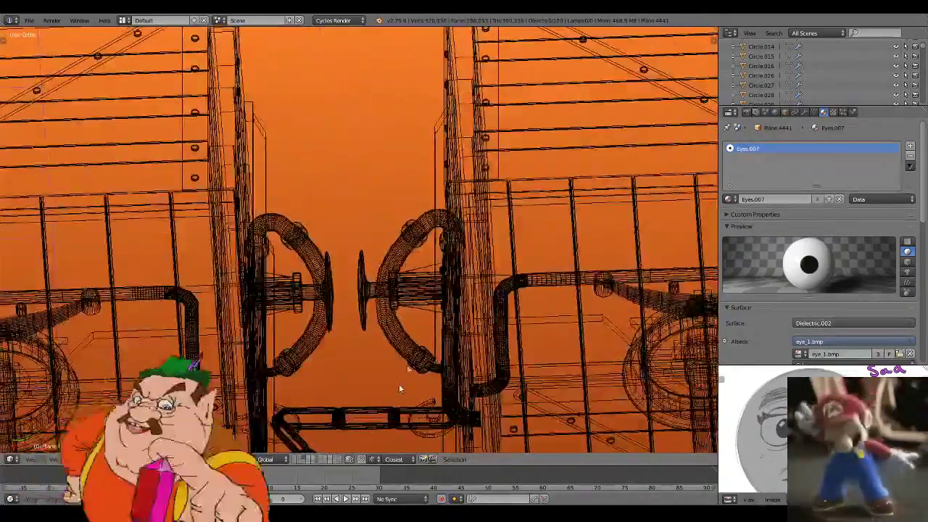
{"action": "right_click", "coordinate": [386, 421]}
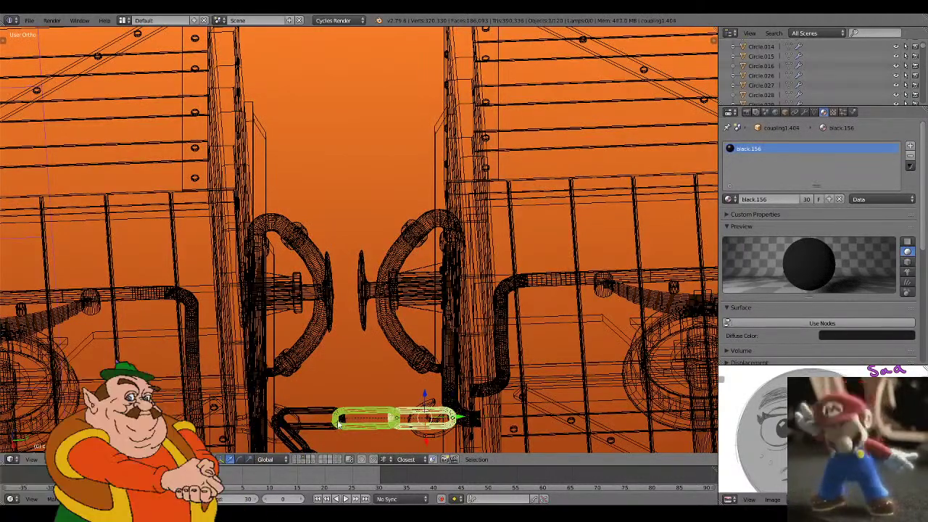
{"action": "right_click", "coordinate": [309, 423], "text": "shift"}
{"action": "scroll", "coordinate": [430, 376], "scroll_direction": "down", "scroll_amount": 8}
{"action": "key", "text": "b"}
{"action": "left_click_drag", "start_coordinate": [367, 361], "coordinate": [667, 168]}
{"action": "scroll", "coordinate": [403, 302], "scroll_direction": "down", "scroll_amount": 9}
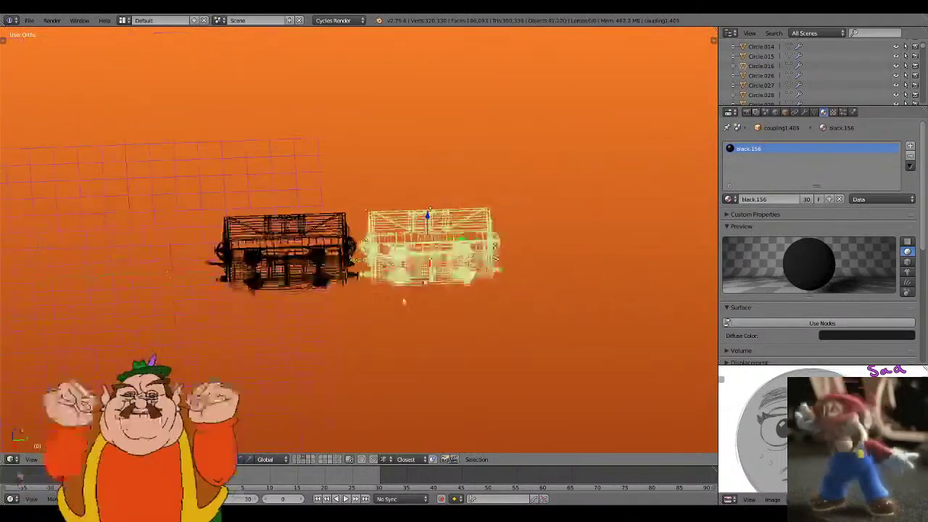
{"action": "key", "text": "g"}
{"action": "key", "text": "y"}
{"action": "left_click", "coordinate": [79, 318]}
{"action": "scroll", "coordinate": [378, 380], "scroll_direction": "down", "scroll_amount": 1}
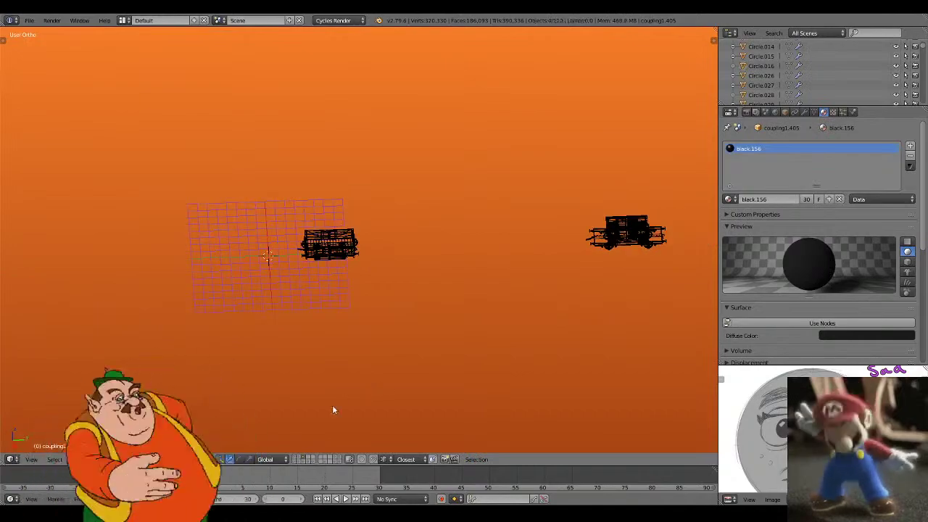
- Display the RAT wagons with the brown ones, select the whole open RAT wagon, and move it up behind the front brown wagon
{"action": "left_click", "coordinate": [310, 462]}
{"action": "left_click", "coordinate": [308, 462]}
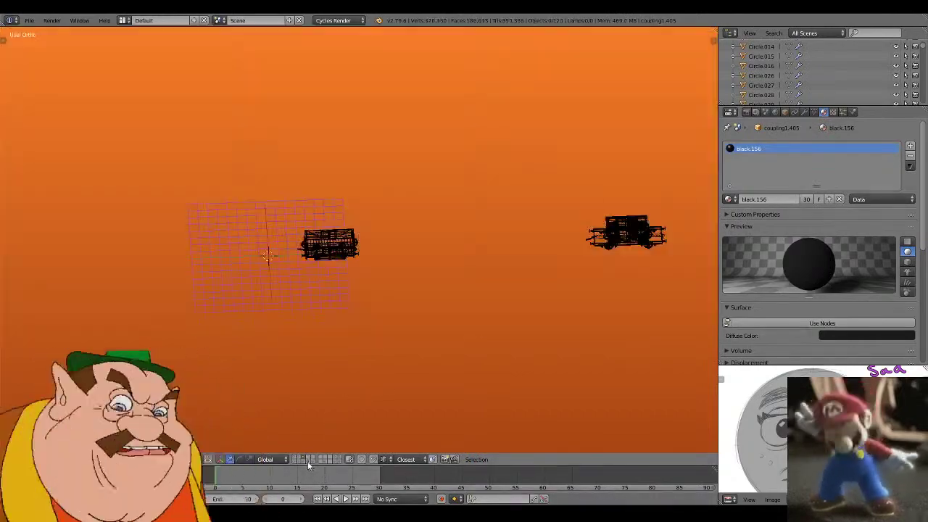
{"action": "left_click", "coordinate": [304, 462]}
{"action": "scroll", "coordinate": [387, 381], "scroll_direction": "up", "scroll_amount": 5}
{"action": "key", "text": "z"}
{"action": "key", "text": "z"}
{"action": "key", "text": "b"}
{"action": "left_click_drag", "start_coordinate": [465, 327], "coordinate": [658, 174]}
{"action": "key", "text": "z"}
{"action": "key", "text": "g"}
{"action": "key", "text": "x"}
{"action": "left_click", "coordinate": [468, 258]}
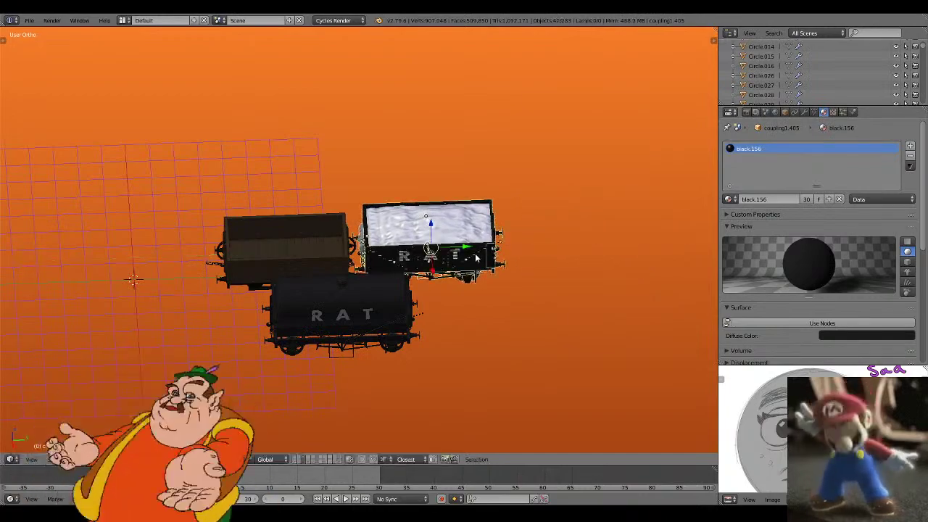
- Adjust the open RAT wagon along the Y axis in side view to set its buffers' spacing from the front brown wagon
{"action": "scroll", "coordinate": [471, 257], "scroll_direction": "up", "scroll_amount": 3}
{"action": "key", "text": "KP_3"}
{"action": "key", "text": "z"}
{"action": "middle_click_drag", "start_coordinate": [214, 256], "coordinate": [316, 248], "text": "shift"}
{"action": "scroll", "coordinate": [315, 248], "scroll_direction": "up", "scroll_amount": 2}
{"action": "key", "text": "g"}
{"action": "key", "text": "y"}
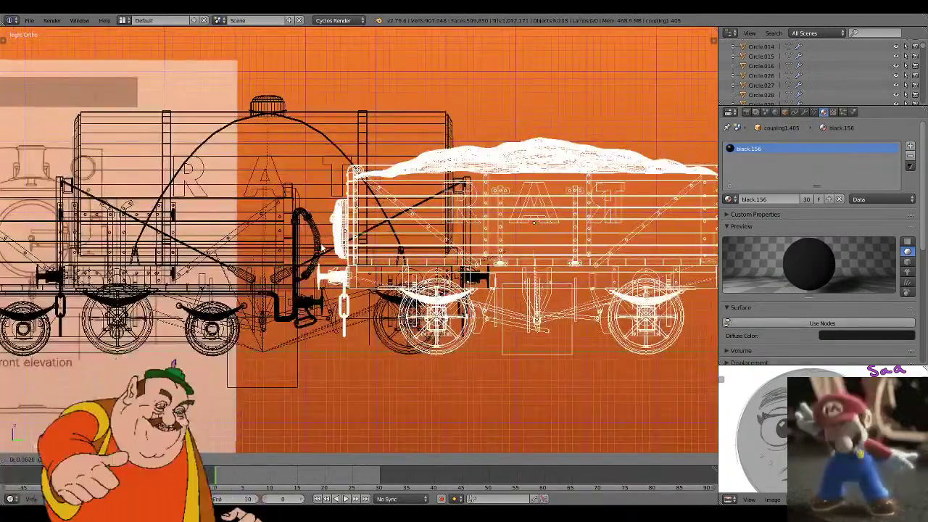
{"action": "left_click", "coordinate": [327, 249]}
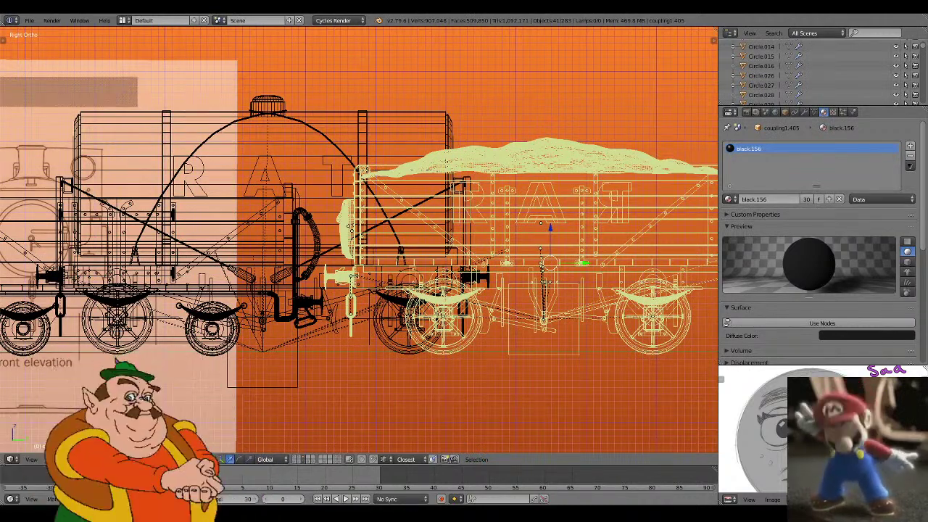
- Deselect everything, display the locomotive, track and scenery layers, and check the train's composition through the camera
{"action": "key", "text": "z"}
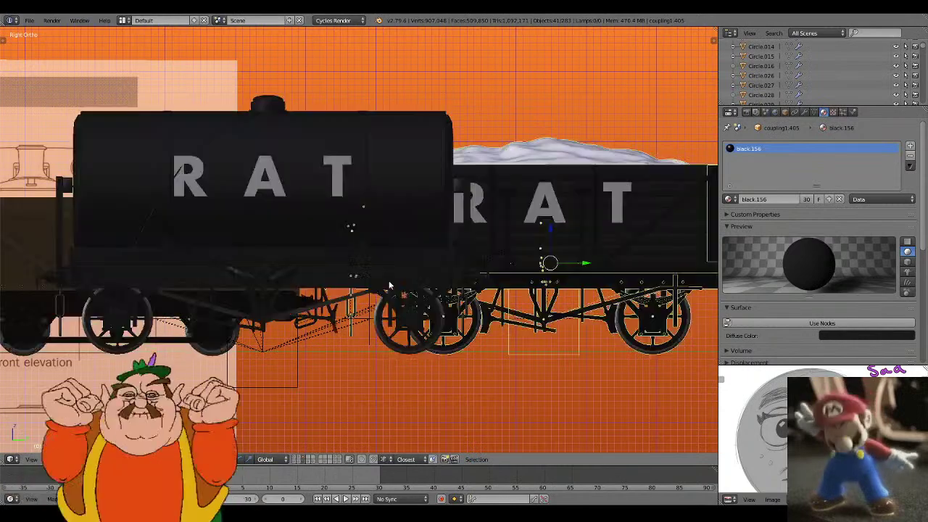
{"action": "key", "text": "a"}
{"action": "scroll", "coordinate": [411, 308], "scroll_direction": "down", "scroll_amount": 2}
{"action": "middle_click_drag", "start_coordinate": [412, 304], "coordinate": [473, 333]}
{"action": "key", "text": "KP_0"}
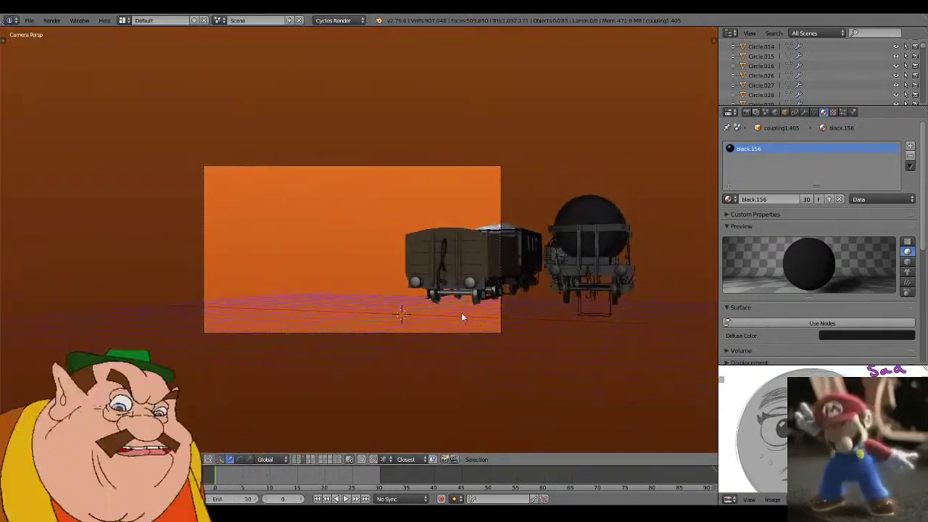
{"action": "scroll", "coordinate": [406, 323], "scroll_direction": "up", "scroll_amount": 4}
{"action": "left_click", "coordinate": [296, 459], "text": "shift"}
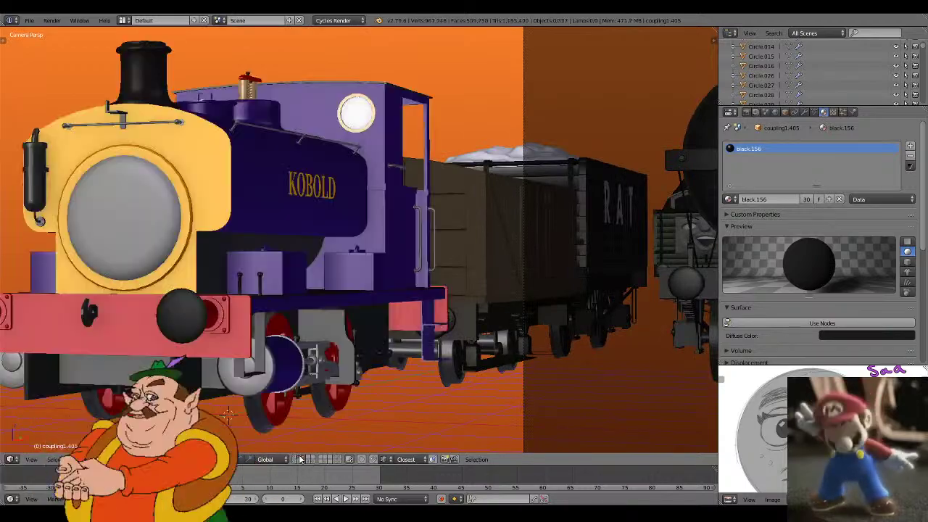
{"action": "left_click", "coordinate": [306, 464], "text": "shift"}
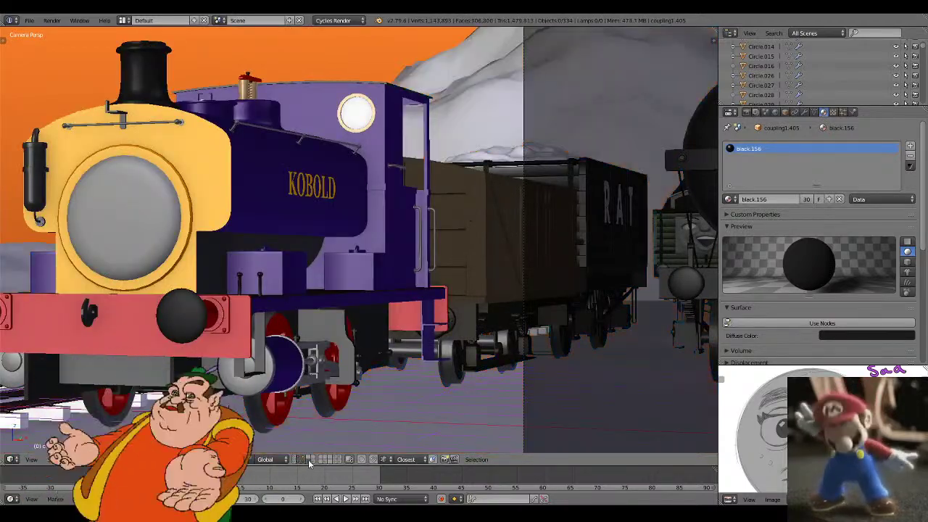
{"action": "left_click", "coordinate": [295, 467], "text": "shift"}
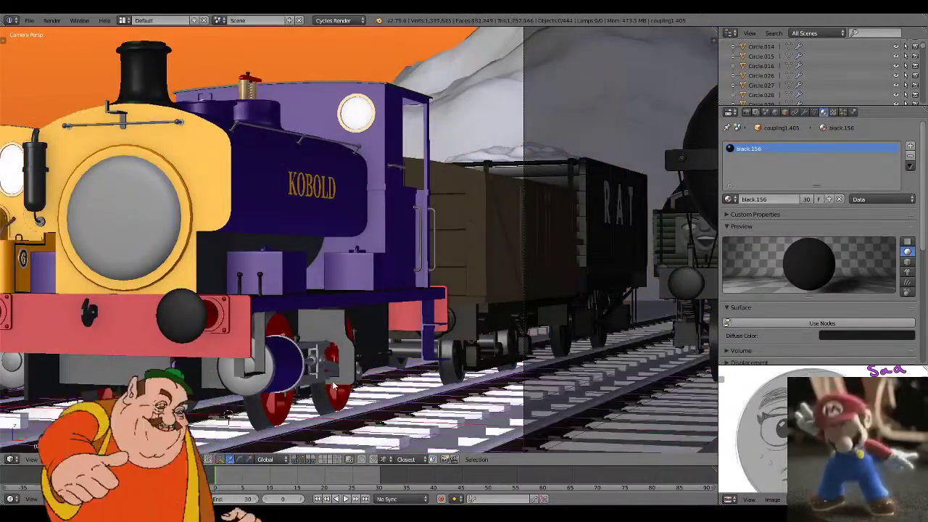
{"action": "scroll", "coordinate": [332, 384], "scroll_direction": "down", "scroll_amount": 5}
{"action": "key", "text": "z"}
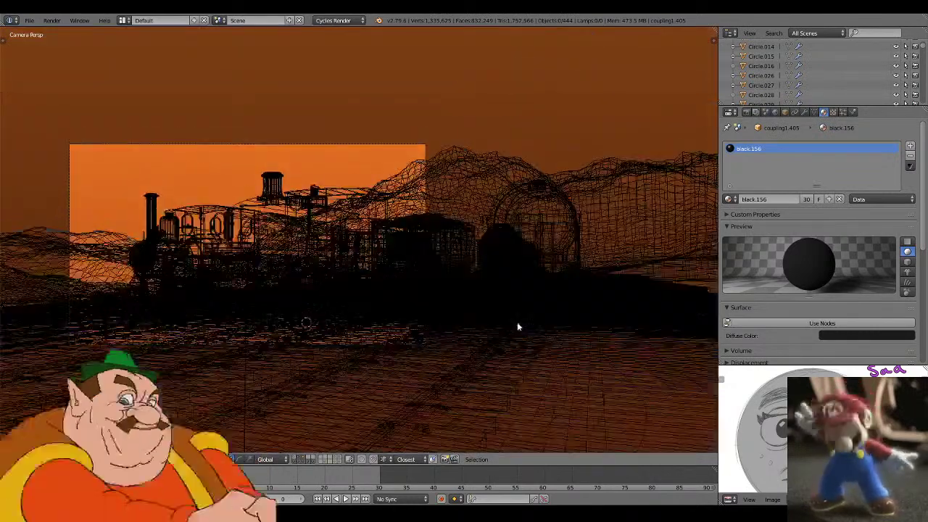
{"action": "right_click", "coordinate": [519, 315]}
{"action": "key", "text": "z"}
{"action": "key", "text": "g"}
{"action": "key", "text": "x"}
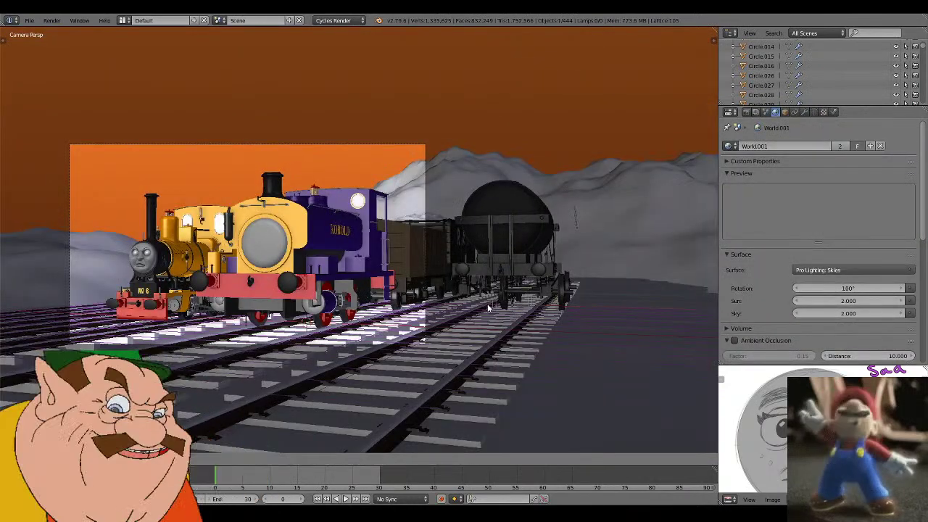
{"action": "right_click", "coordinate": [366, 328]}
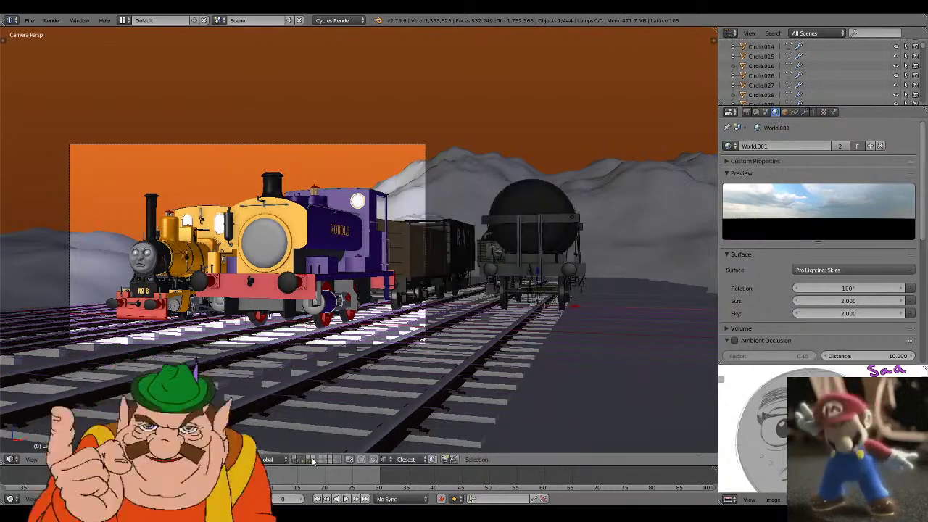
- Select all parts of the RAT tank wagon with its layer isolated, and shift it sideways onto the adjacent rails while viewing the full scene through the camera
{"action": "left_click", "coordinate": [303, 463]}
{"action": "key", "text": "z"}
{"action": "mouse_move", "coordinate": [506, 361]}
{"action": "middle_mouse_down"}
{"action": "mouse_move", "coordinate": [547, 379]}
{"action": "mouse_move", "coordinate": [500, 382]}
{"action": "middle_mouse_up"}
{"action": "key", "text": "KP_5"}
{"action": "right_click", "coordinate": [583, 279]}
{"action": "key", "text": "z"}
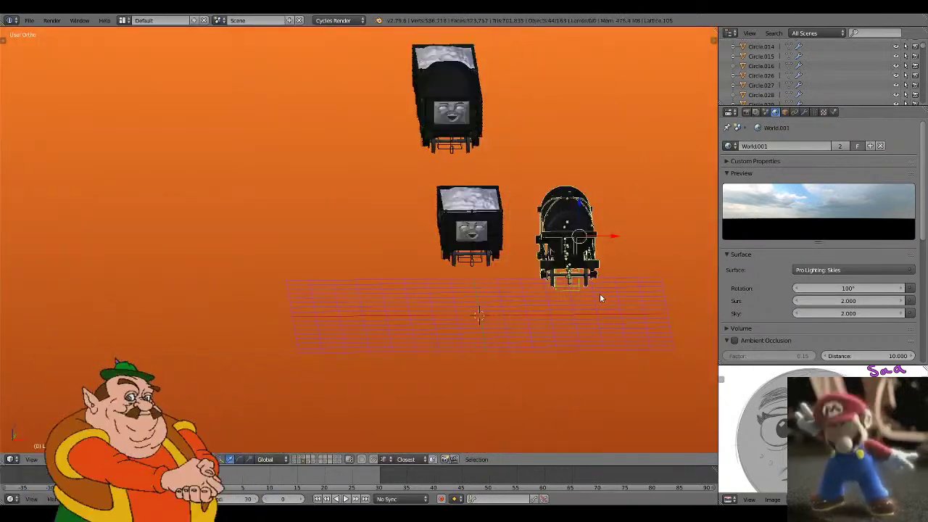
{"action": "key", "text": "KP_0"}
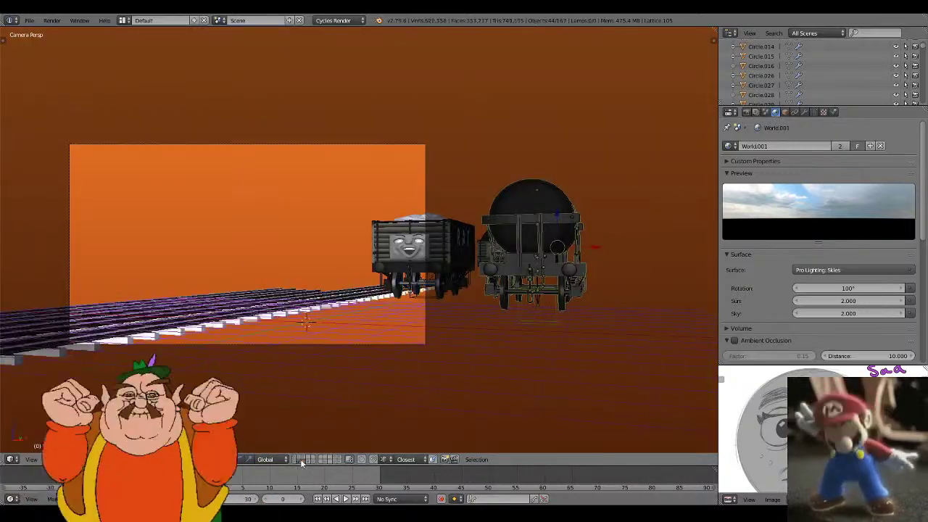
{"action": "left_click", "coordinate": [301, 460], "text": "shift"}
{"action": "left_click", "coordinate": [297, 460], "text": "shift"}
{"action": "left_click", "coordinate": [312, 460], "text": "shift"}
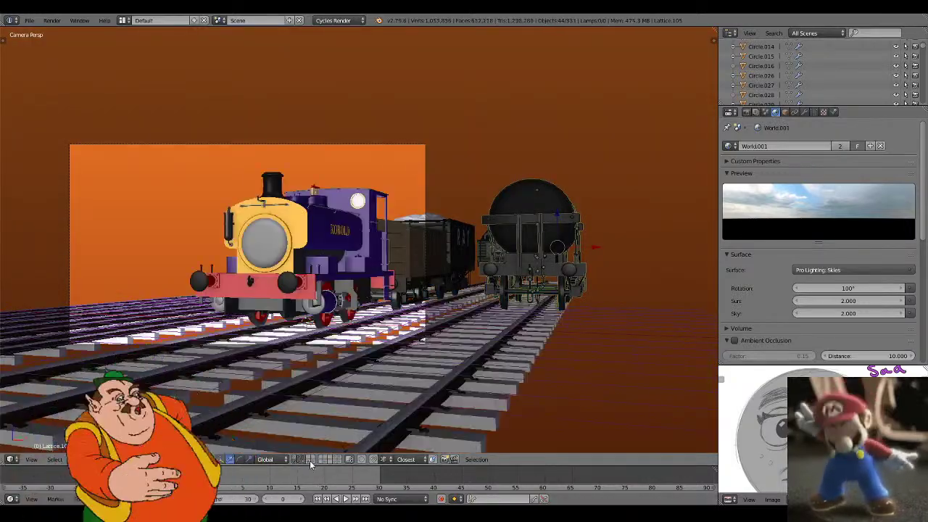
{"action": "left_click", "coordinate": [310, 460], "text": "shift"}
{"action": "key", "text": "g"}
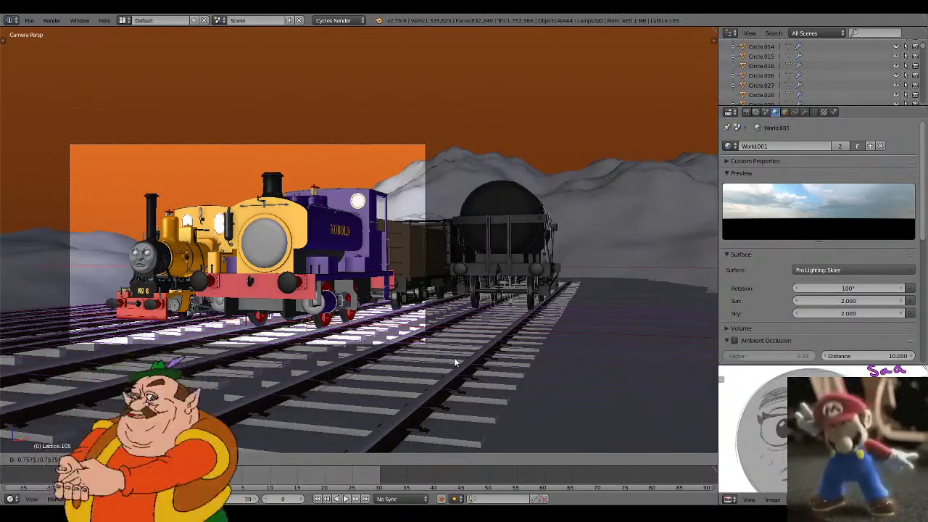
{"action": "left_click", "coordinate": [453, 358]}
{"action": "scroll", "coordinate": [500, 342], "scroll_direction": "down", "scroll_amount": 1}
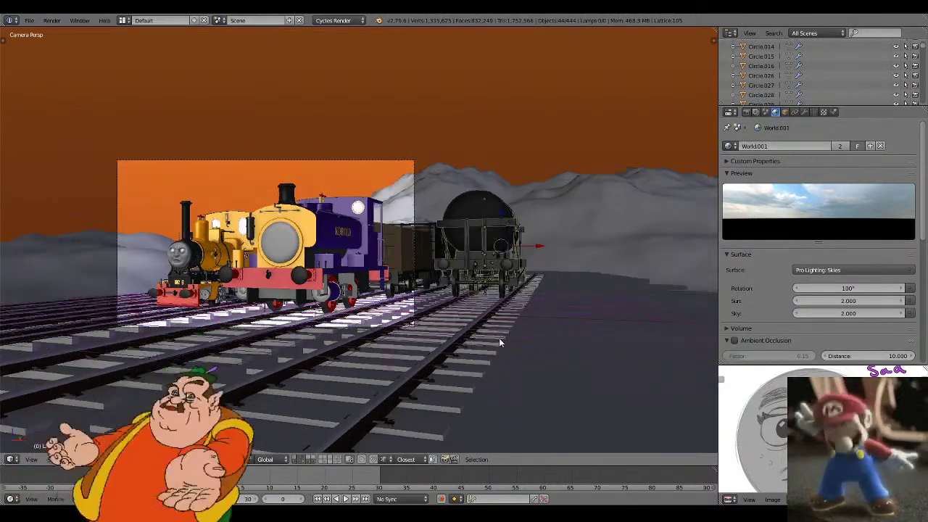
{"action": "scroll", "coordinate": [500, 343], "scroll_direction": "up", "scroll_amount": 1}
{"action": "key", "text": "a"}
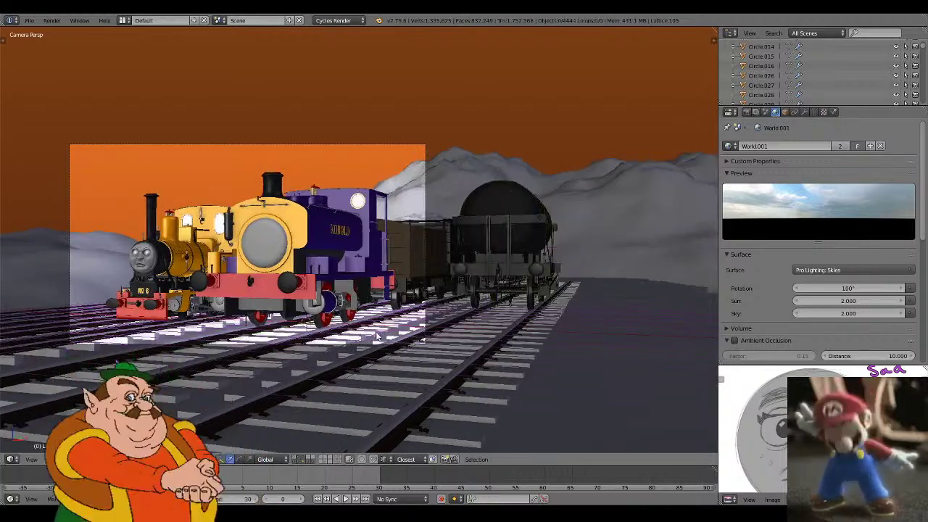
- Frame both locomotives in the camera view and save the scene file
{"action": "middle_click_drag", "start_coordinate": [377, 336], "coordinate": [498, 353], "text": "shift"}
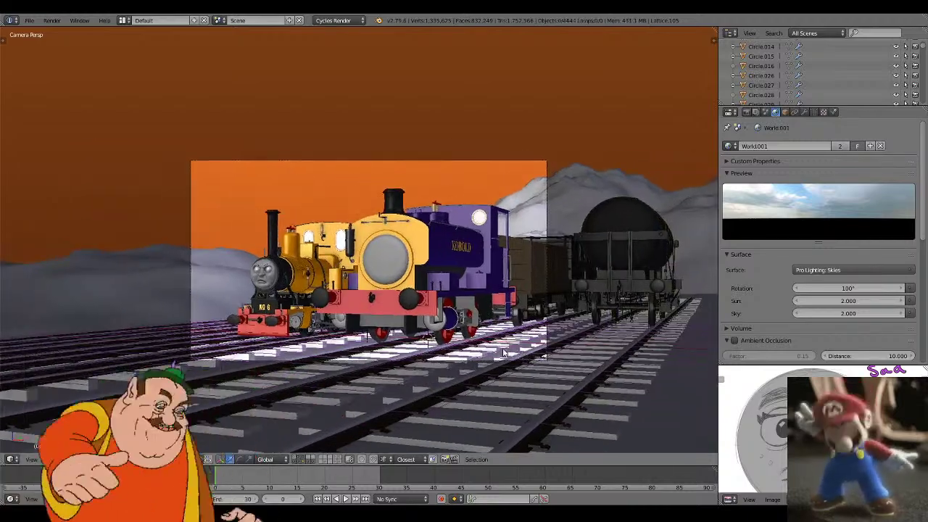
{"action": "scroll", "coordinate": [464, 364], "scroll_direction": "up", "scroll_amount": 1}
{"action": "middle_click_drag", "start_coordinate": [445, 386], "coordinate": [445, 370], "text": "shift"}
{"action": "scroll", "coordinate": [445, 370], "scroll_direction": "up", "scroll_amount": 1}
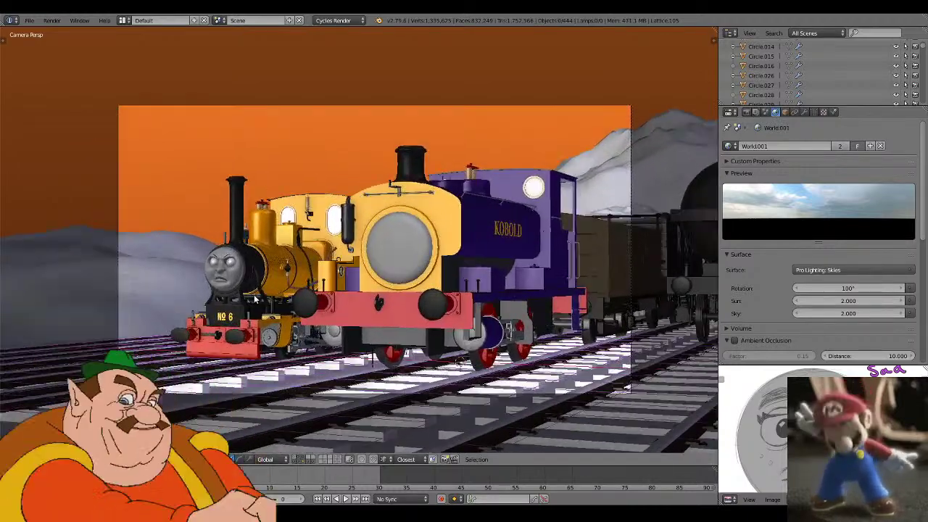
{"action": "left_click", "coordinate": [29, 20]}
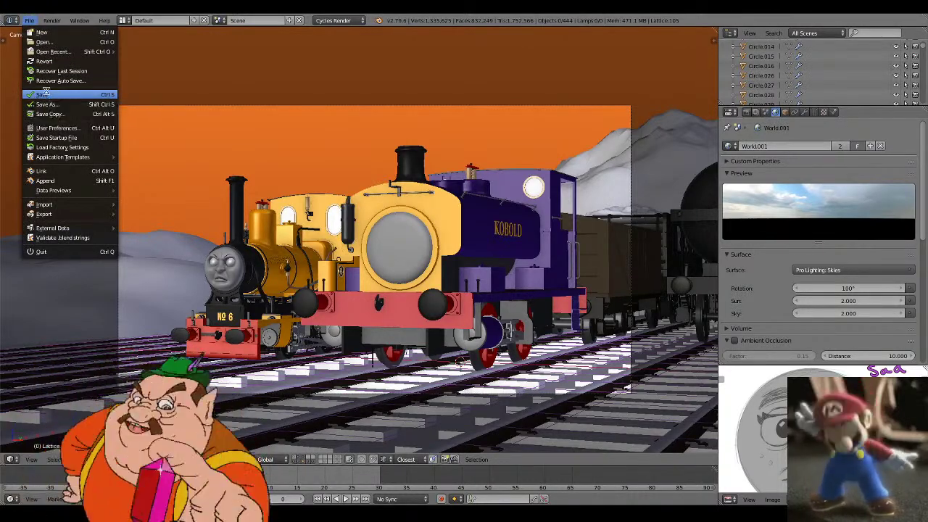
{"action": "left_click", "coordinate": [47, 95]}
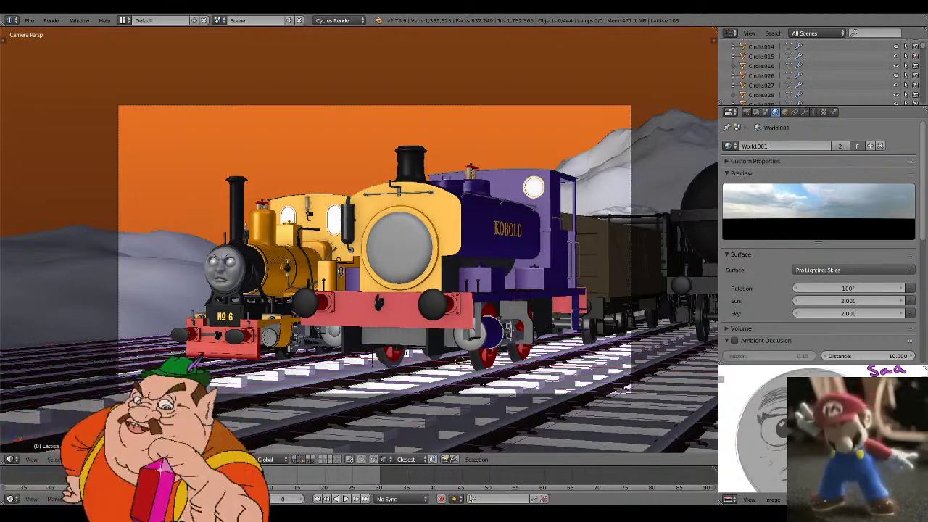
{"action": "scroll", "coordinate": [339, 406], "scroll_direction": "up", "scroll_amount": 2}
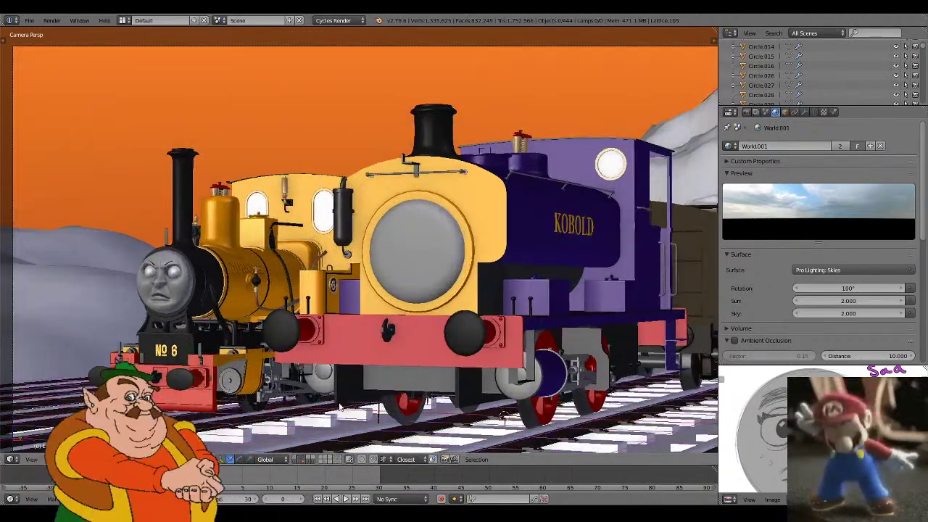
{"action": "scroll", "coordinate": [342, 408], "scroll_direction": "down", "scroll_amount": 1}
{"action": "scroll", "coordinate": [337, 406], "scroll_direction": "up", "scroll_amount": 1}
{"action": "scroll", "coordinate": [337, 402], "scroll_direction": "down", "scroll_amount": 1}
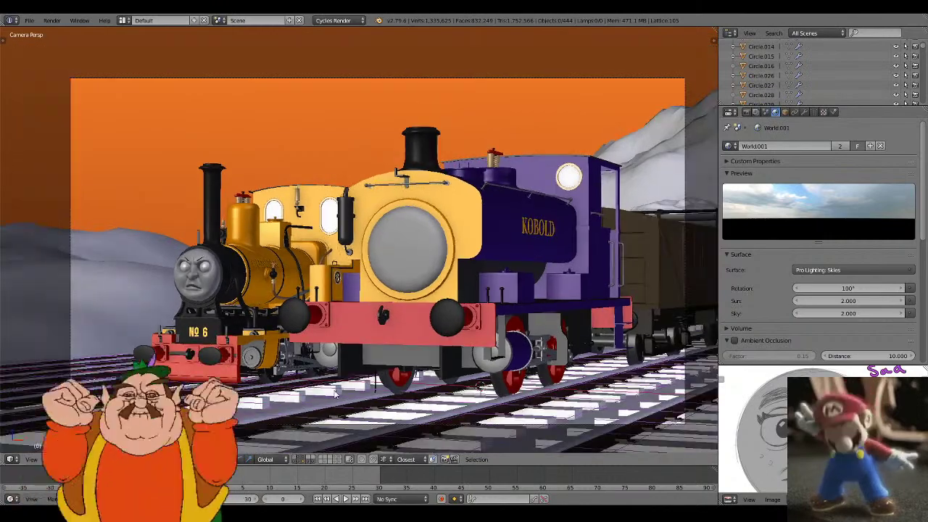
{"action": "scroll", "coordinate": [341, 353], "scroll_direction": "up", "scroll_amount": 2}
{"action": "scroll", "coordinate": [367, 364], "scroll_direction": "down", "scroll_amount": 3}
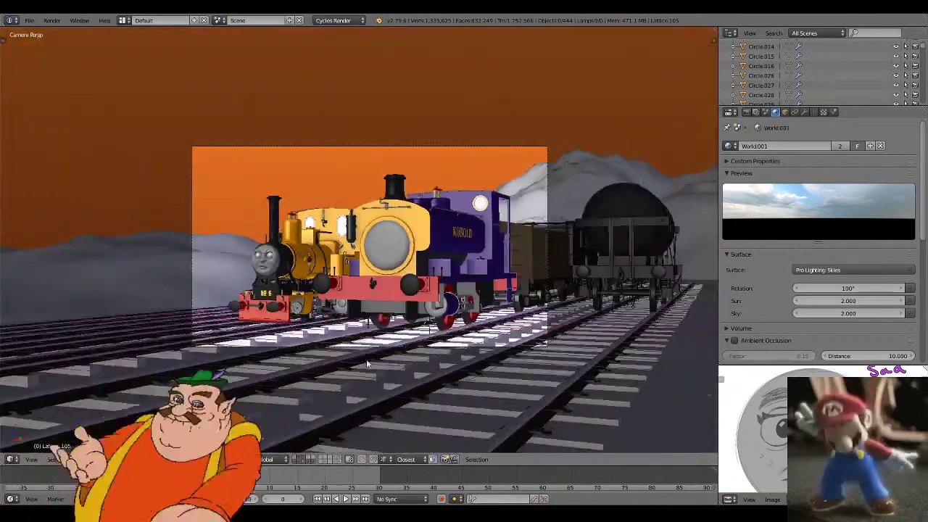
- Examine the whole scene outside the camera view in textured display, including the wagons at the far end of the tracks
{"action": "scroll", "coordinate": [522, 355], "scroll_direction": "up", "scroll_amount": 1}
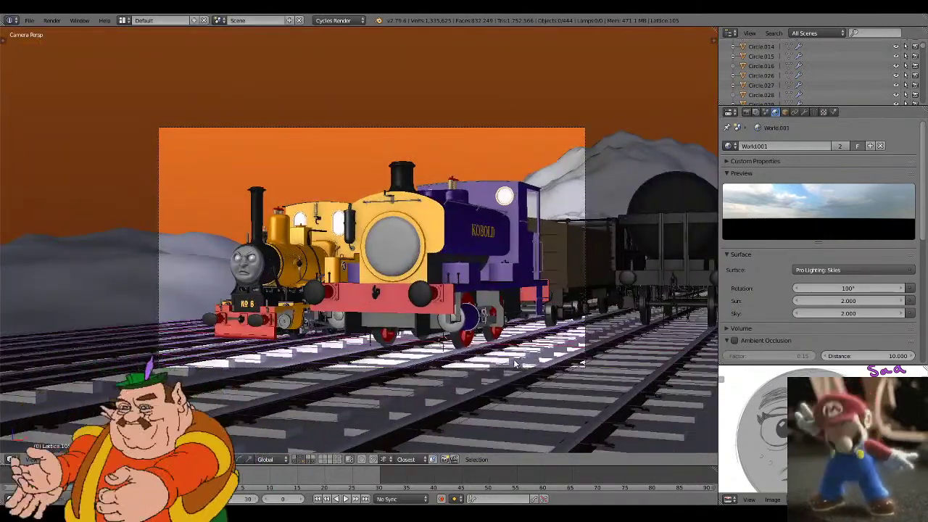
{"action": "middle_click_drag", "start_coordinate": [514, 362], "coordinate": [488, 378]}
{"action": "scroll", "coordinate": [488, 378], "scroll_direction": "up", "scroll_amount": 2}
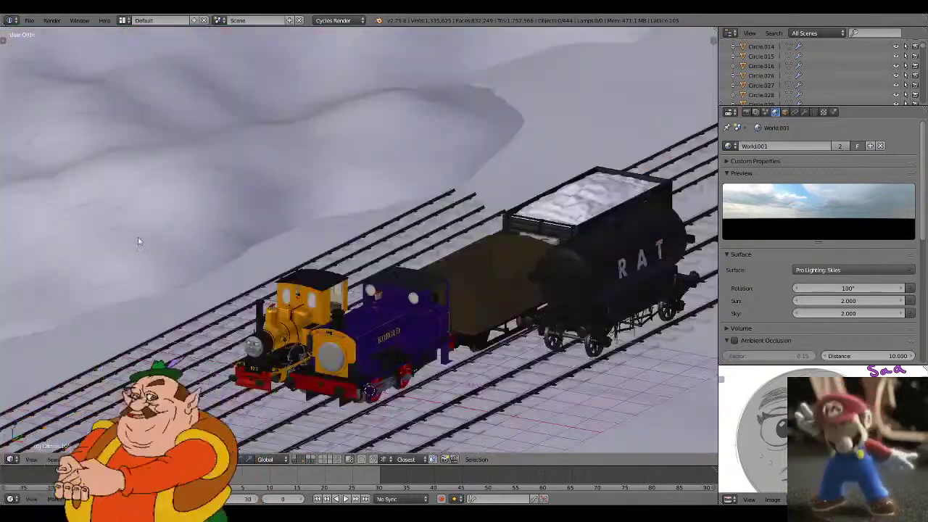
{"action": "key", "text": "alt+z"}
{"action": "scroll", "coordinate": [220, 234], "scroll_direction": "down", "scroll_amount": 4}
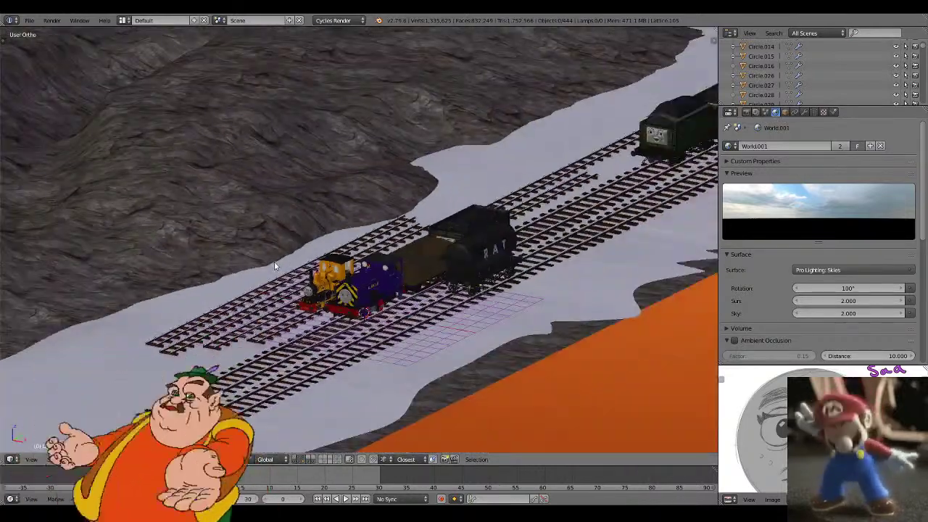
{"action": "scroll", "coordinate": [553, 212], "scroll_direction": "down", "scroll_amount": 2}
{"action": "middle_click_drag", "start_coordinate": [551, 210], "coordinate": [314, 233], "text": "shift"}
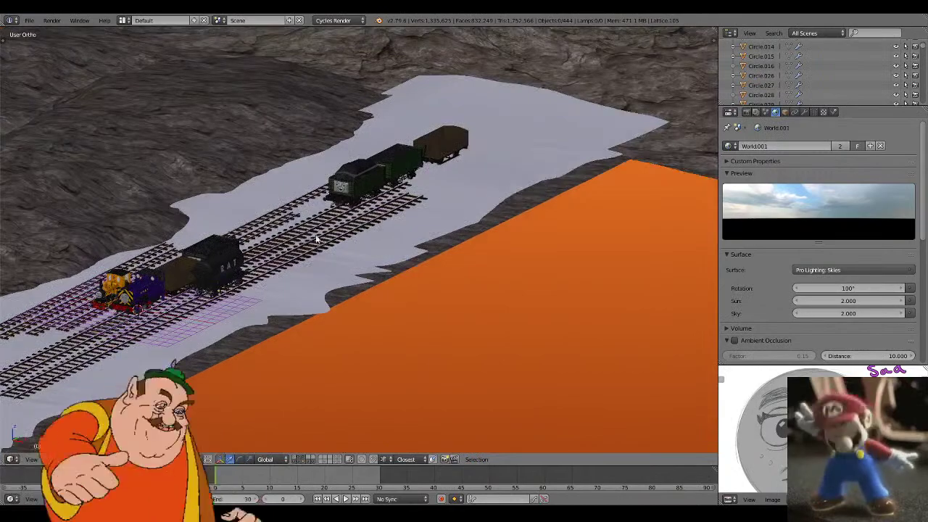
{"action": "scroll", "coordinate": [314, 233], "scroll_direction": "up", "scroll_amount": 5}
- Go through the scene's layers and isolate the one that holds the brown wagons
{"action": "left_click", "coordinate": [304, 460]}
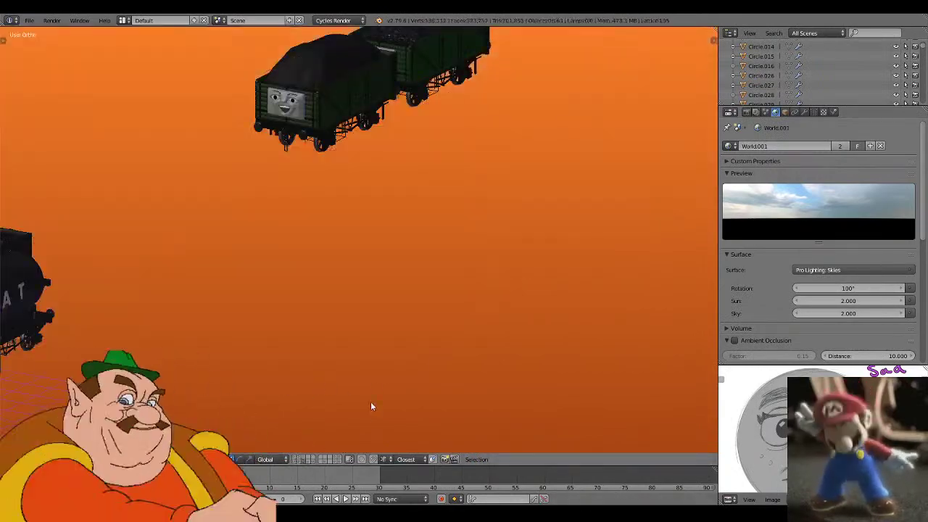
{"action": "middle_click_drag", "start_coordinate": [372, 408], "coordinate": [313, 460]}
{"action": "left_click", "coordinate": [309, 460]}
{"action": "left_click", "coordinate": [314, 462]}
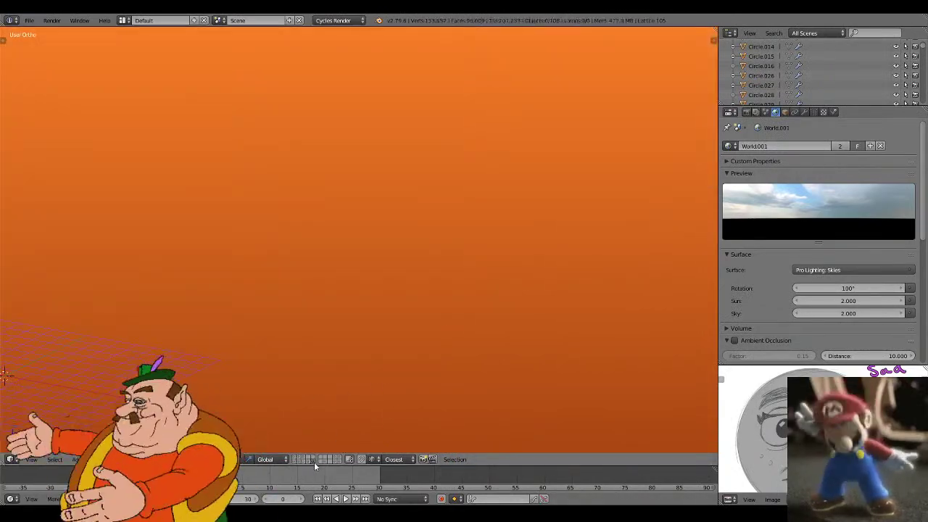
{"action": "left_click", "coordinate": [305, 457]}
{"action": "left_click", "coordinate": [304, 460]}
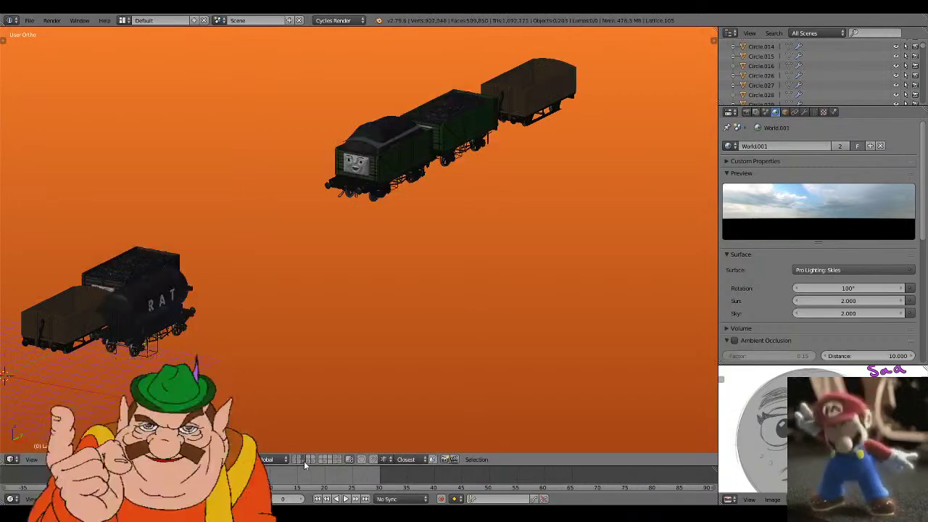
{"action": "left_click", "coordinate": [305, 459]}
{"action": "left_click", "coordinate": [306, 459]}
- Select all parts of the brown wagon at the far end of the train and move them to another layer
{"action": "key", "text": "z"}
{"action": "key", "text": "b"}
{"action": "mouse_move", "coordinate": [215, 336]}
{"action": "left_mouse_down"}
{"action": "mouse_move", "coordinate": [441, 87]}
{"action": "mouse_move", "coordinate": [600, 41]}
{"action": "left_mouse_up"}
{"action": "key", "text": "z"}
{"action": "key", "text": "m"}
{"action": "left_click", "coordinate": [531, 350]}
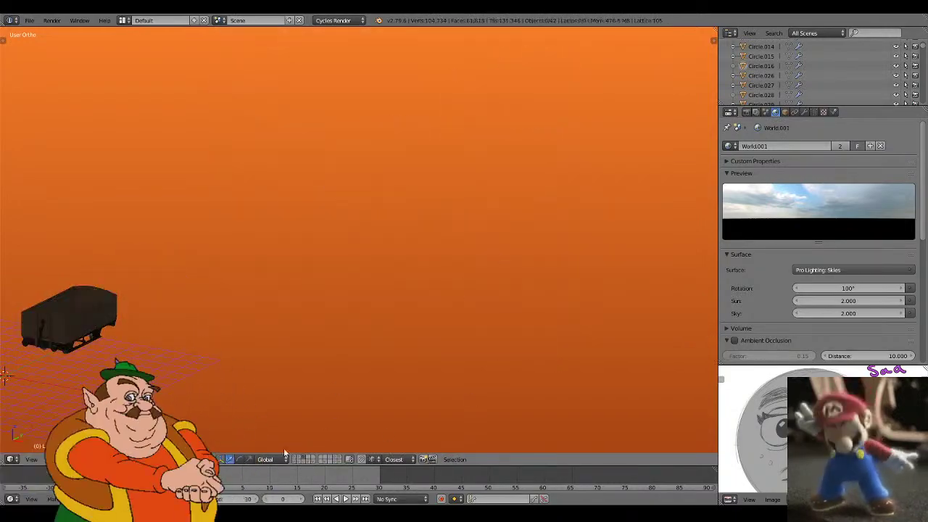
- Display the layers of the remaining wagons, scenery, tracks and locomotive together
{"action": "left_click", "coordinate": [307, 461]}
{"action": "left_click", "coordinate": [307, 461], "text": "shift"}
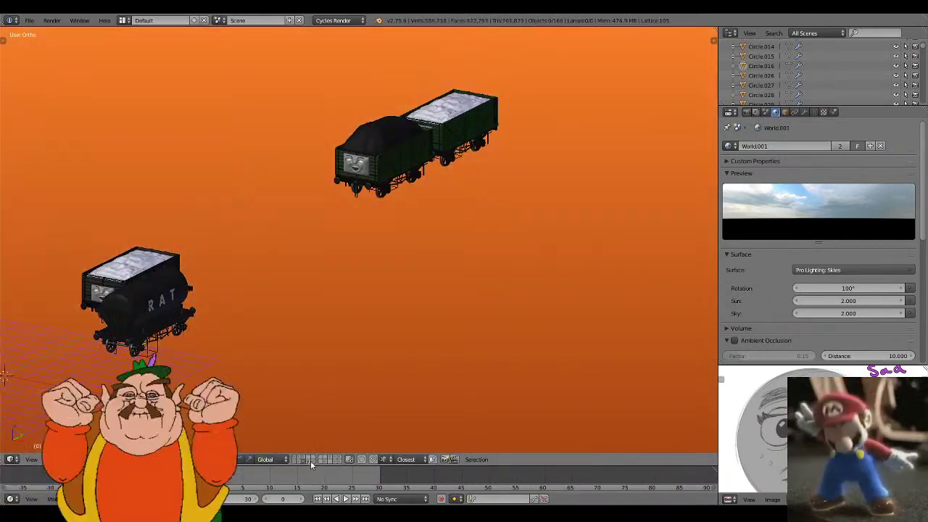
{"action": "left_click", "coordinate": [312, 459], "text": "shift"}
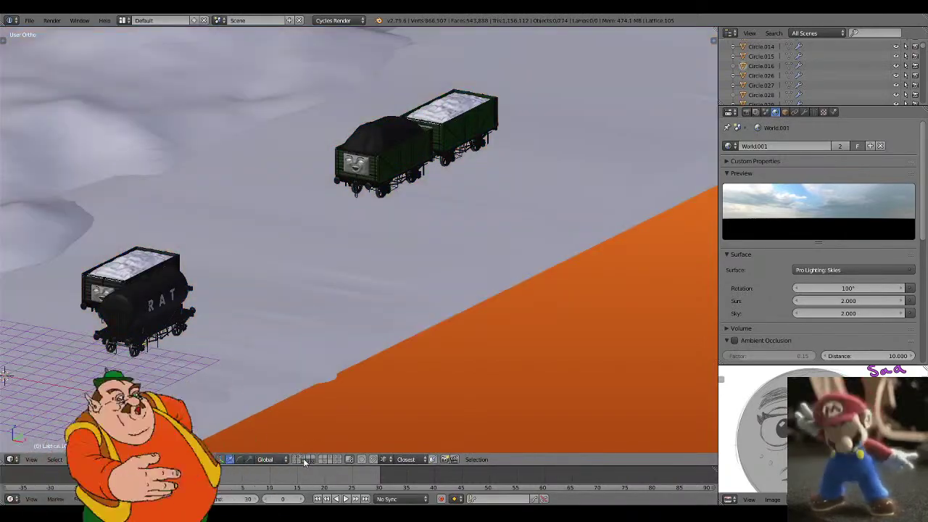
{"action": "left_click", "coordinate": [304, 461], "text": "shift"}
{"action": "left_click", "coordinate": [298, 462], "text": "shift"}
{"action": "left_click", "coordinate": [294, 462], "text": "shift"}
{"action": "left_click", "coordinate": [297, 461], "text": "shift"}
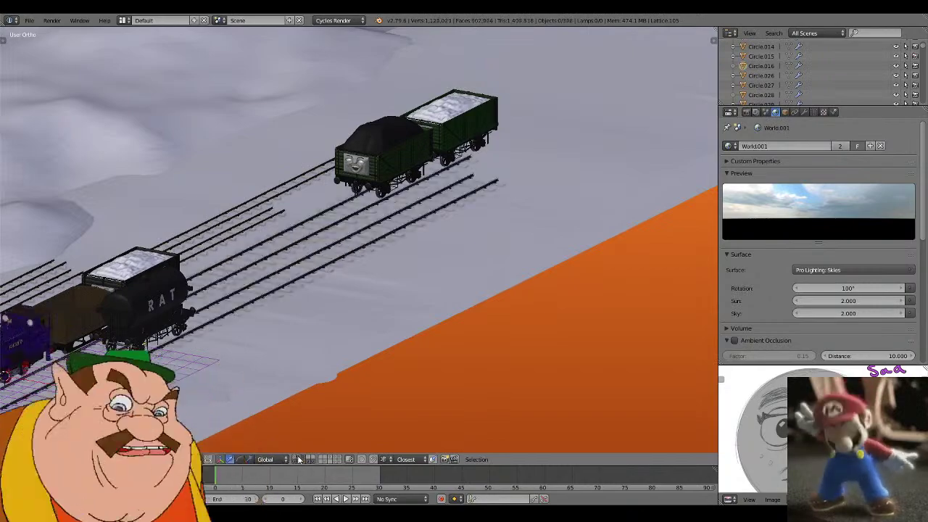
- Check the locomotives' composition through the camera in wireframe, solid and textured display
{"action": "key", "text": "KP_0"}
{"action": "scroll", "coordinate": [351, 391], "scroll_direction": "up", "scroll_amount": 2}
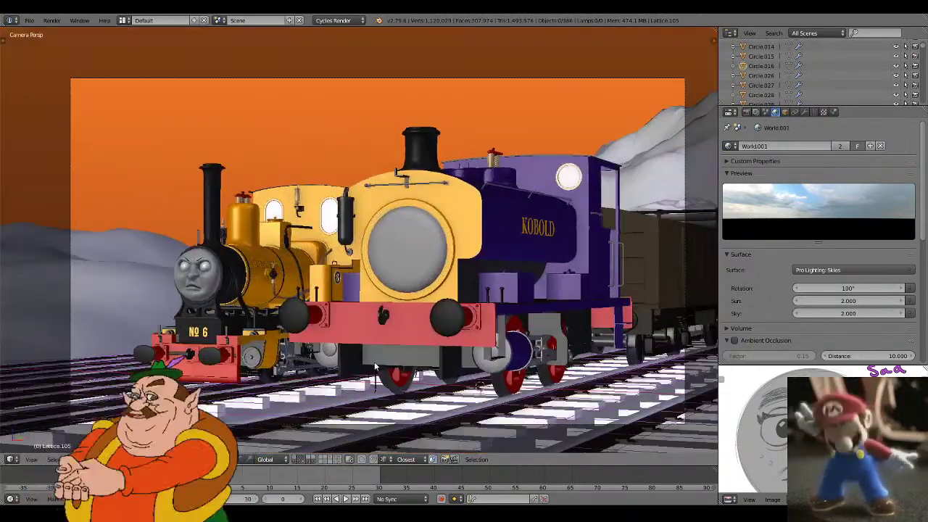
{"action": "scroll", "coordinate": [352, 389], "scroll_direction": "down", "scroll_amount": 1}
{"action": "scroll", "coordinate": [355, 386], "scroll_direction": "up", "scroll_amount": 2}
{"action": "key", "text": "z"}
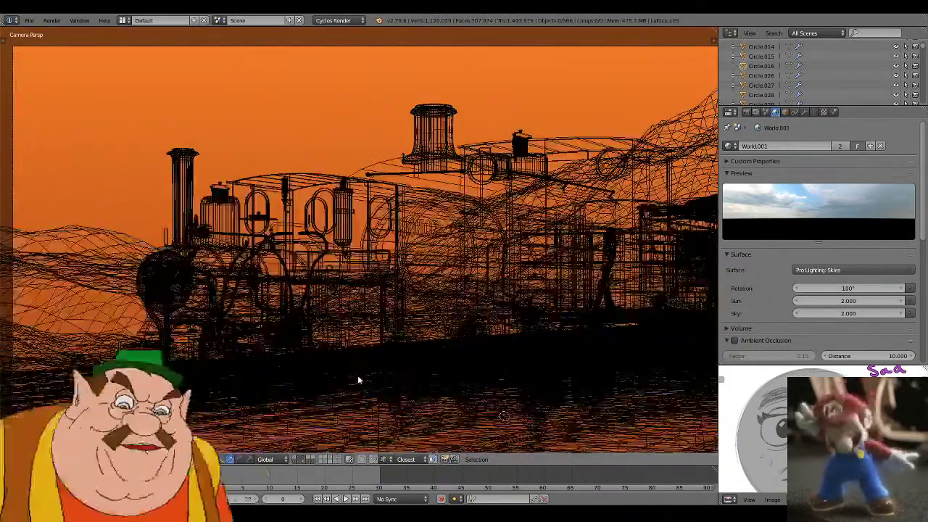
{"action": "scroll", "coordinate": [357, 376], "scroll_direction": "down", "scroll_amount": 1}
{"action": "key", "text": "z"}
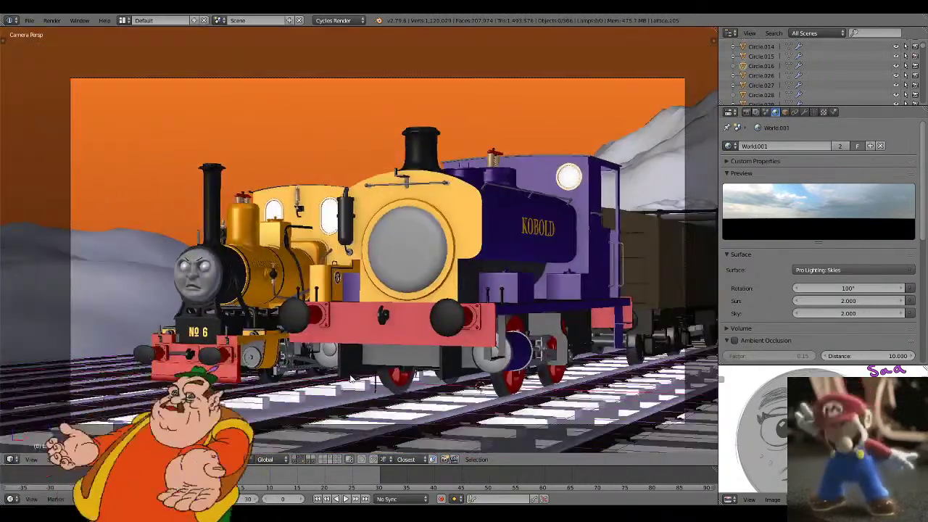
{"action": "key", "text": "alt+z"}
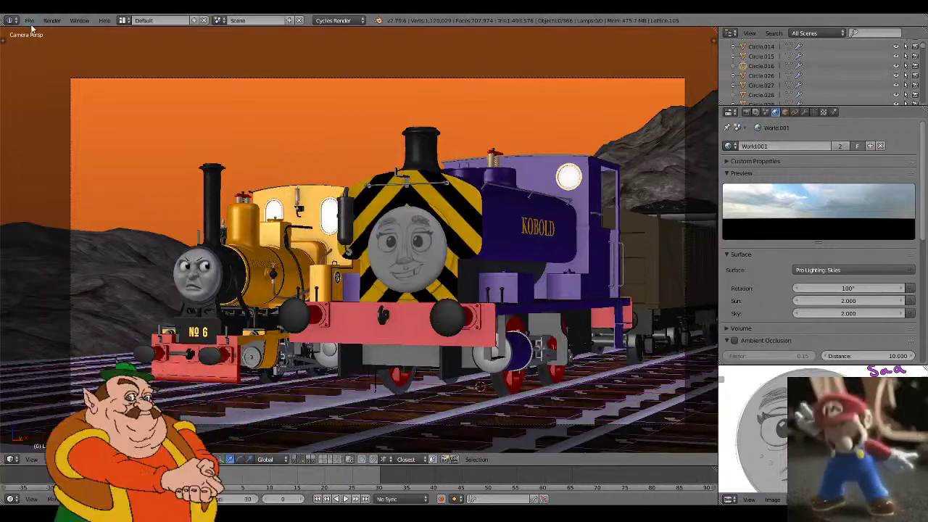
- Open yarfdsghity_cum.blend from the sets folder inside the thomas the train folder, browsing the files as thumbnails
{"action": "left_click", "coordinate": [30, 20]}
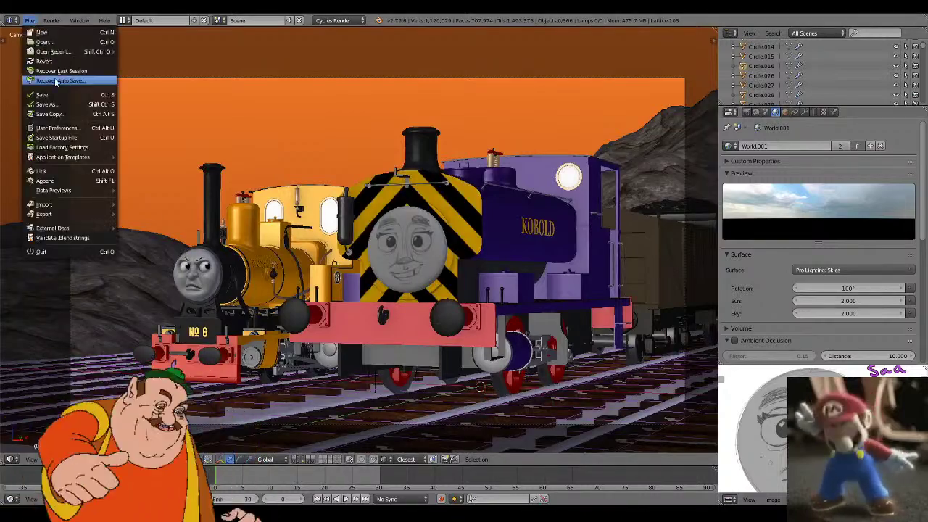
{"action": "left_click", "coordinate": [30, 20]}
{"action": "left_click", "coordinate": [30, 20]}
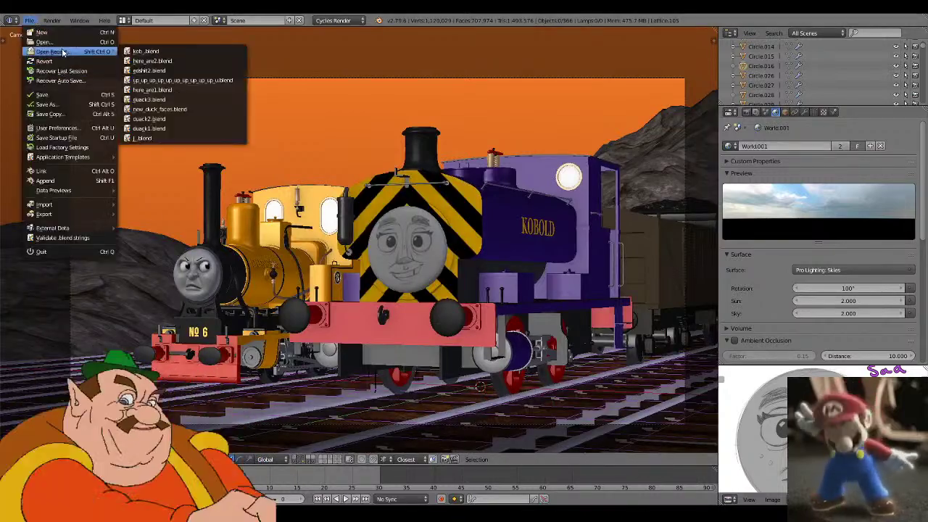
{"action": "mouse_move", "coordinate": [54, 51]}
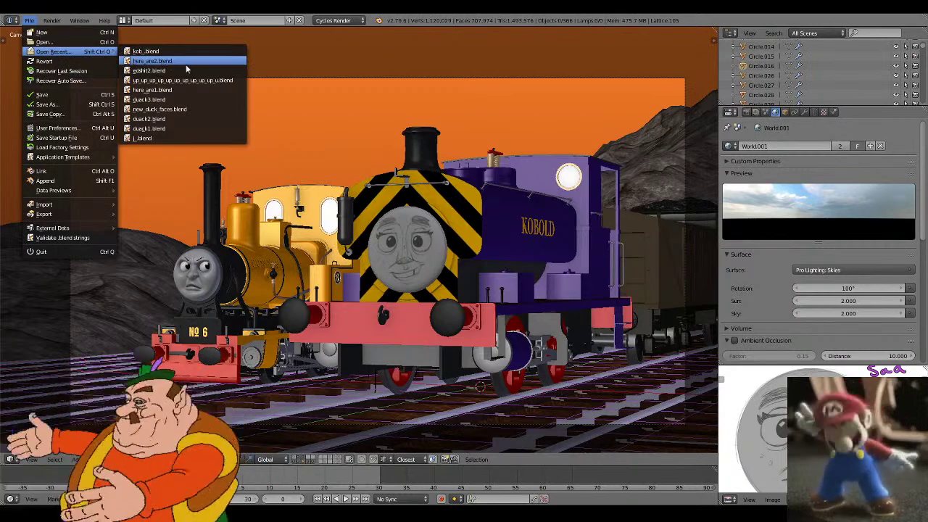
{"action": "left_click", "coordinate": [73, 42]}
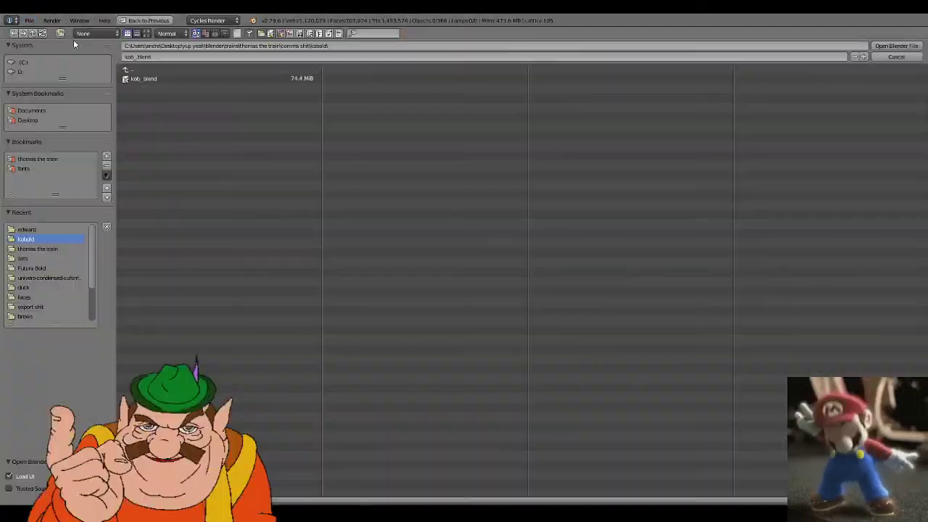
{"action": "left_click", "coordinate": [146, 33]}
{"action": "left_click", "coordinate": [150, 109]}
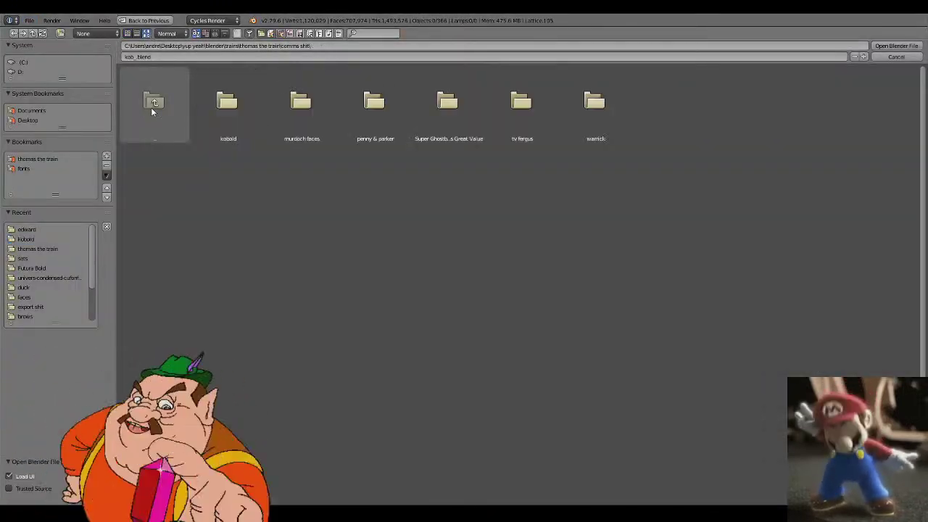
{"action": "left_click", "coordinate": [156, 87]}
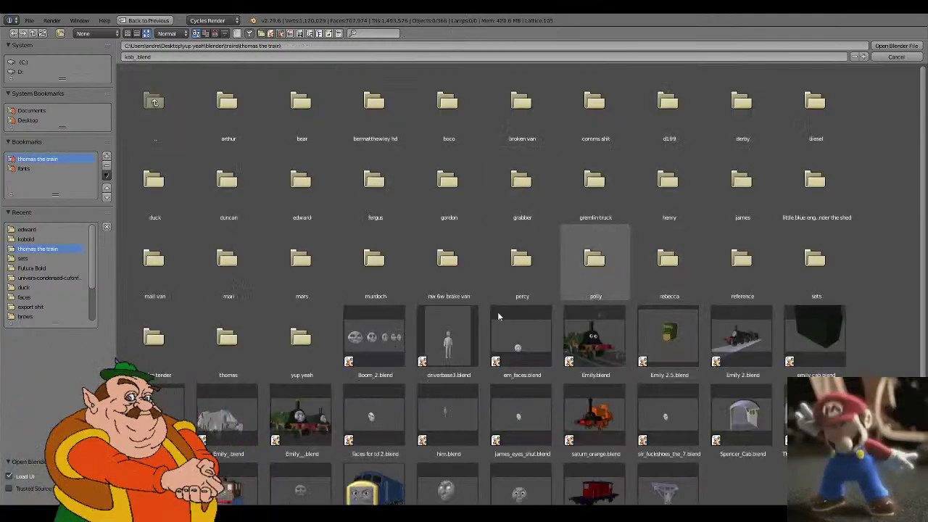
{"action": "left_click", "coordinate": [817, 270]}
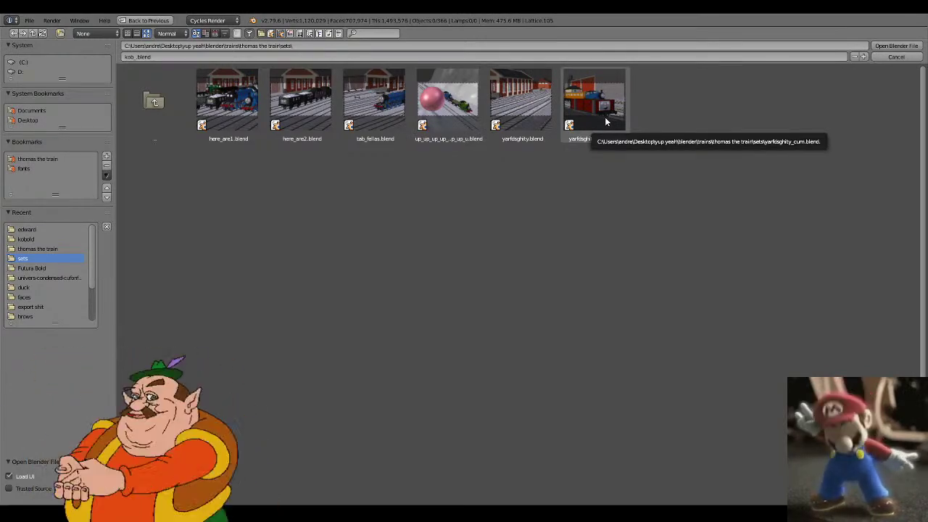
{"action": "left_click", "coordinate": [584, 106]}
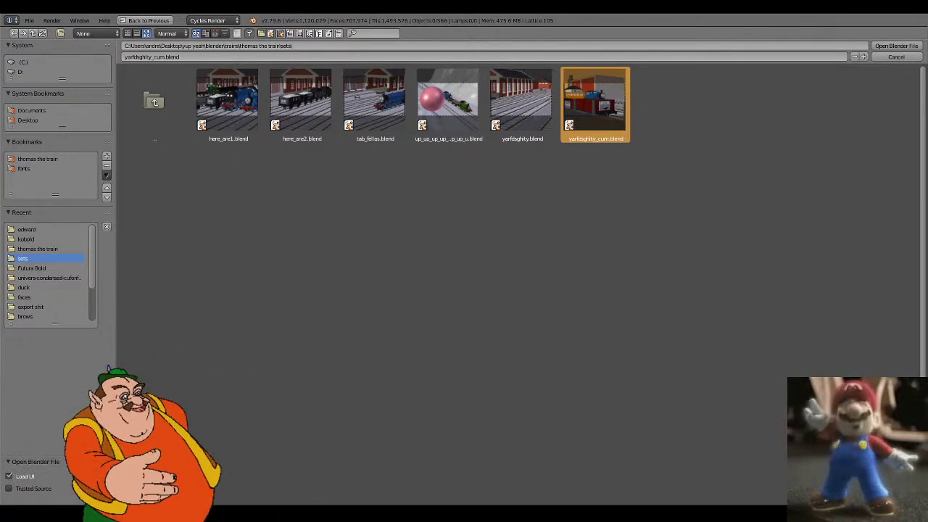
{"action": "key", "text": "Return"}
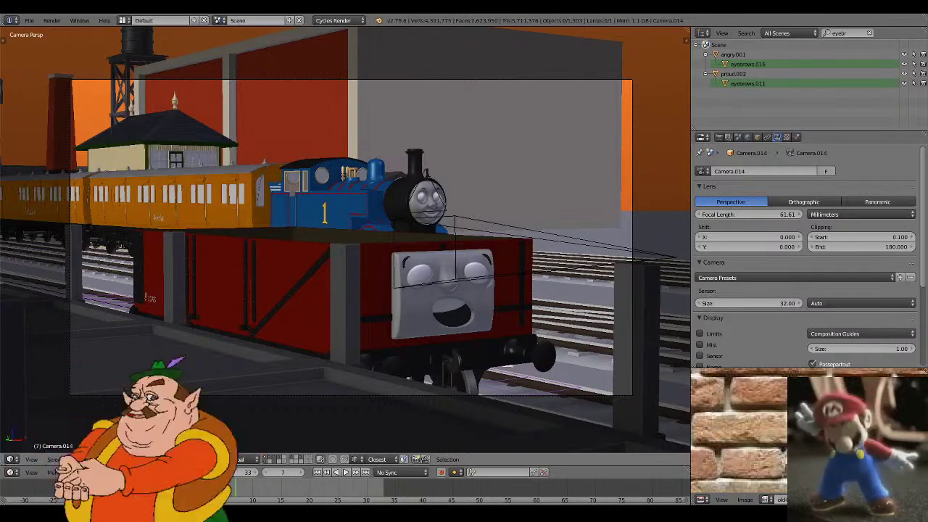
- Examine the opened scene through its camera, including the blue engine, the red truck's face and the Annie lettering on the coach
{"action": "scroll", "coordinate": [506, 300], "scroll_direction": "down", "scroll_amount": 3}
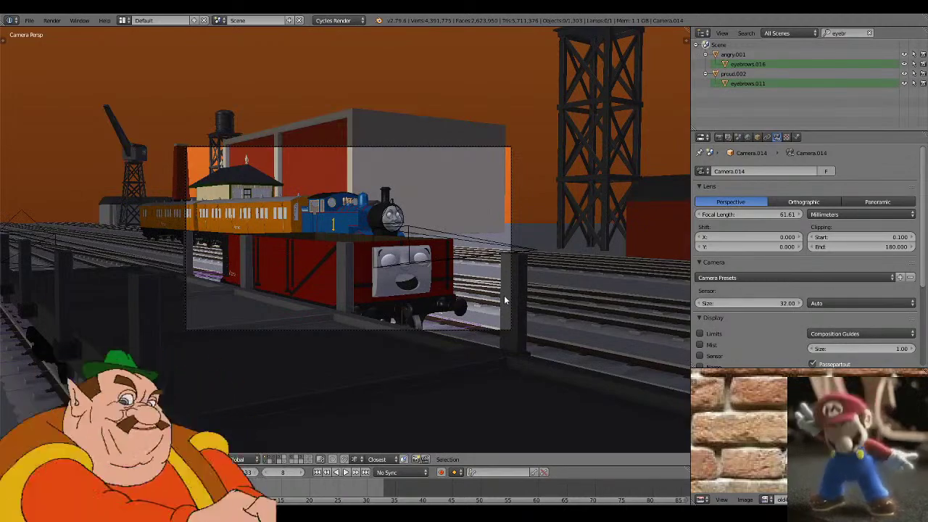
{"action": "scroll", "coordinate": [505, 300], "scroll_direction": "up", "scroll_amount": 6}
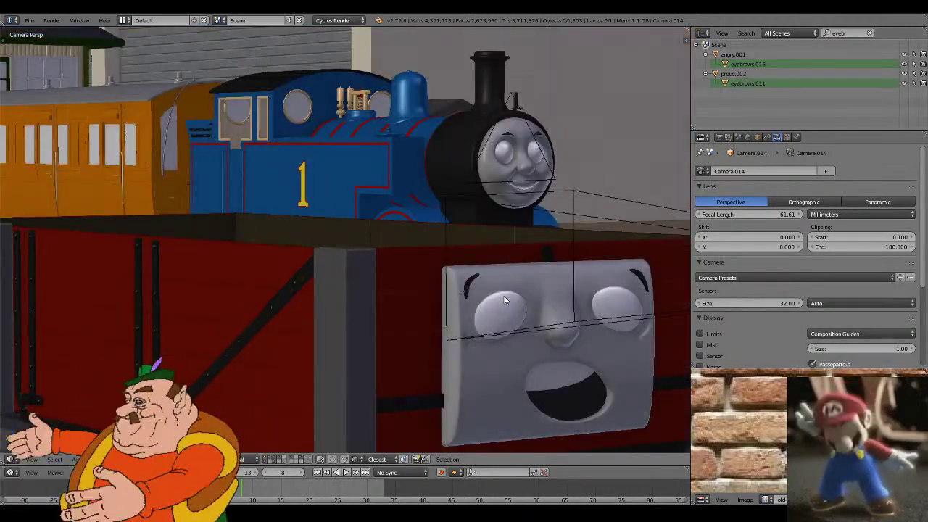
{"action": "scroll", "coordinate": [503, 299], "scroll_direction": "up", "scroll_amount": 1}
{"action": "scroll", "coordinate": [497, 268], "scroll_direction": "down", "scroll_amount": 3}
{"action": "key", "text": "z"}
{"action": "key", "text": "z"}
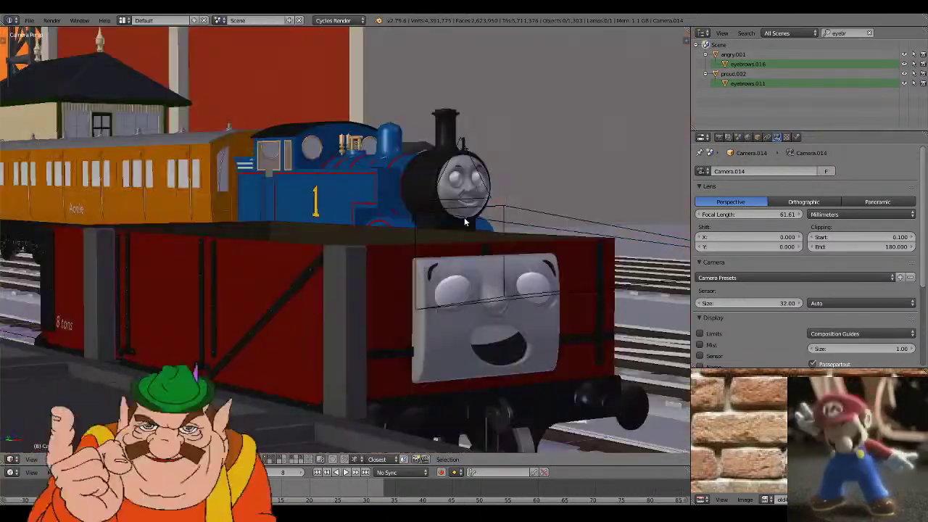
{"action": "middle_click_drag", "start_coordinate": [200, 203], "coordinate": [556, 265], "text": "shift"}
{"action": "scroll", "coordinate": [556, 265], "scroll_direction": "up", "scroll_amount": 7}
{"action": "middle_click_drag", "start_coordinate": [621, 395], "coordinate": [347, 280], "text": "shift"}
{"action": "scroll", "coordinate": [348, 281], "scroll_direction": "up", "scroll_amount": 5}
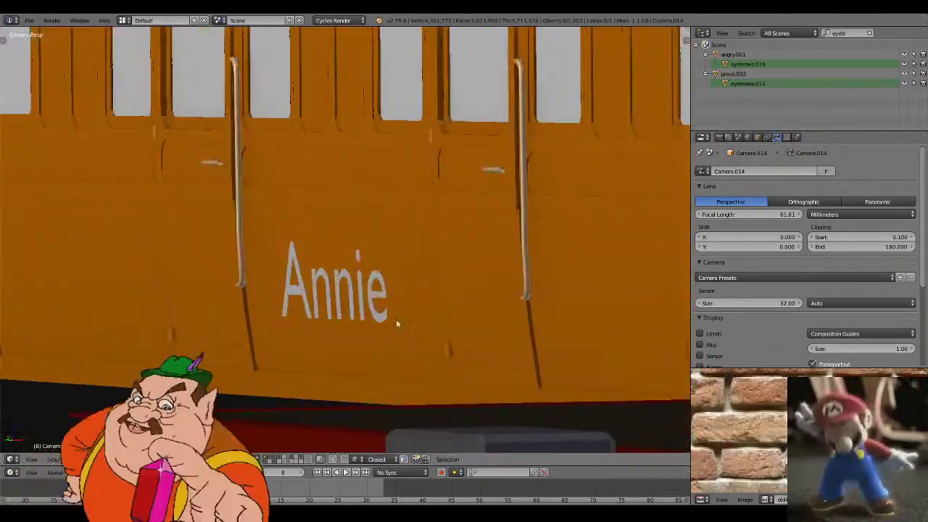
{"action": "scroll", "coordinate": [374, 311], "scroll_direction": "down", "scroll_amount": 18}
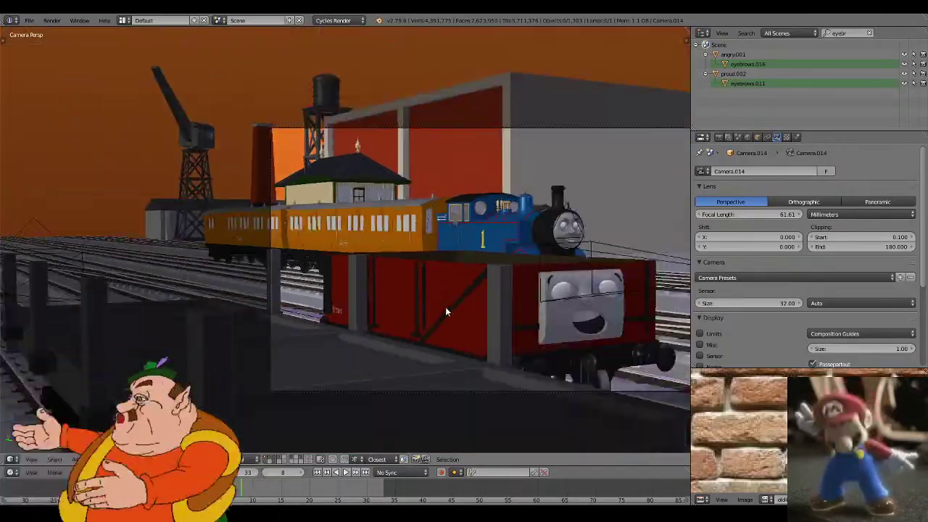
- Look over the yard outside the camera view, from the blue engine to the red number 5 engine's goods train
{"action": "middle_click_drag", "start_coordinate": [446, 310], "coordinate": [369, 319]}
{"action": "scroll", "coordinate": [416, 311], "scroll_direction": "down", "scroll_amount": 4}
{"action": "middle_click_drag", "start_coordinate": [507, 296], "coordinate": [443, 332]}
{"action": "scroll", "coordinate": [443, 331], "scroll_direction": "up", "scroll_amount": 5}
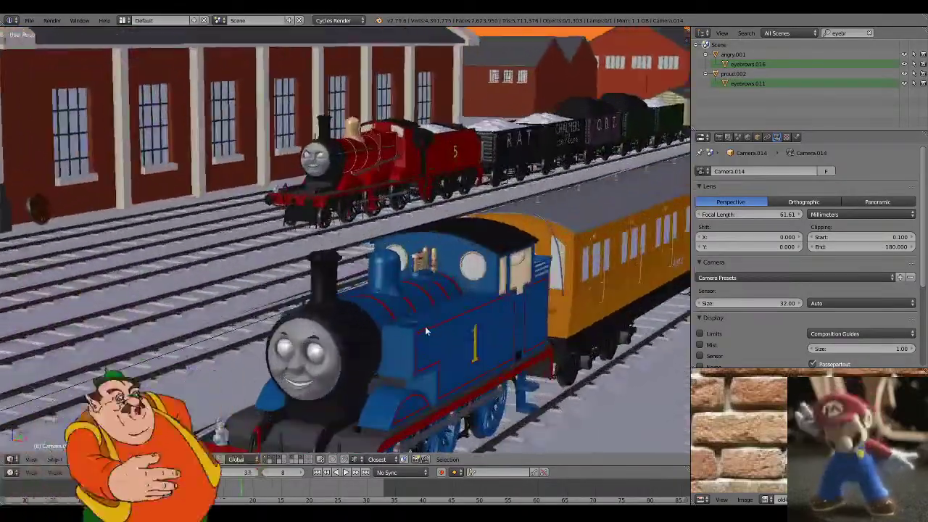
{"action": "scroll", "coordinate": [426, 327], "scroll_direction": "down", "scroll_amount": 5}
{"action": "middle_click_drag", "start_coordinate": [332, 311], "coordinate": [533, 295], "text": "shift"}
- Fly the view to the laughing red engine beside the brick buildings and inspect it in textured display with the viewport maximized
{"action": "right_click", "coordinate": [342, 176]}
{"action": "key", "text": "KP_Decimal"}
{"action": "key", "text": "shift+f"}
{"action": "key", "text": "s"}
{"action": "key", "text": "d"}
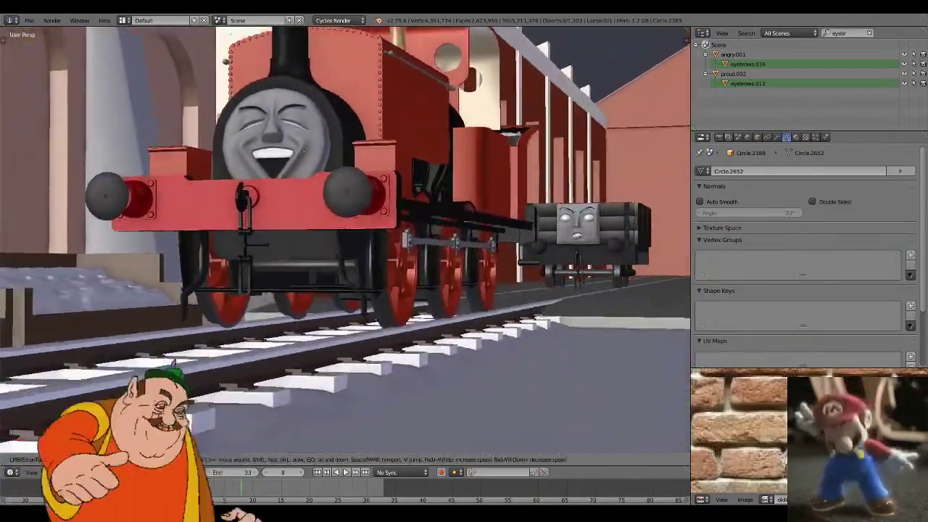
{"action": "key", "text": "a"}
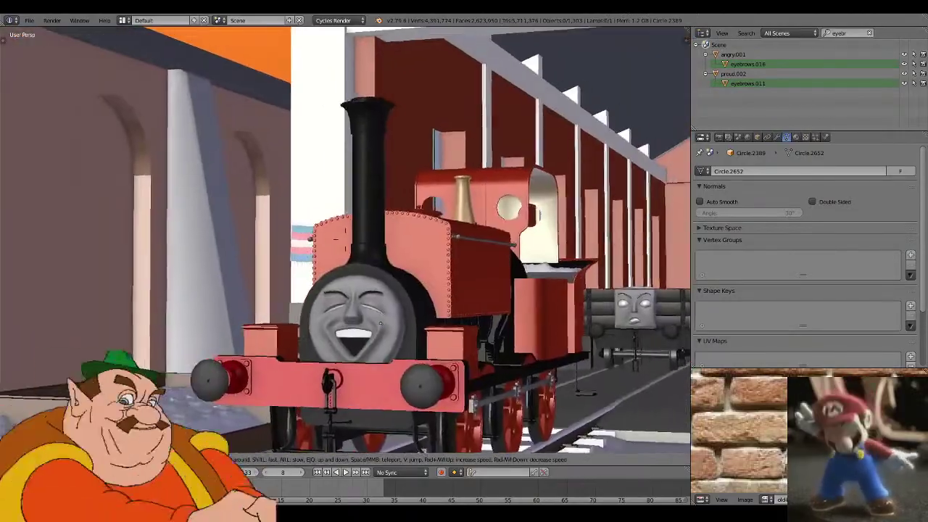
{"action": "key", "text": "s"}
{"action": "key", "text": "q"}
{"action": "left_click", "coordinate": [345, 241]}
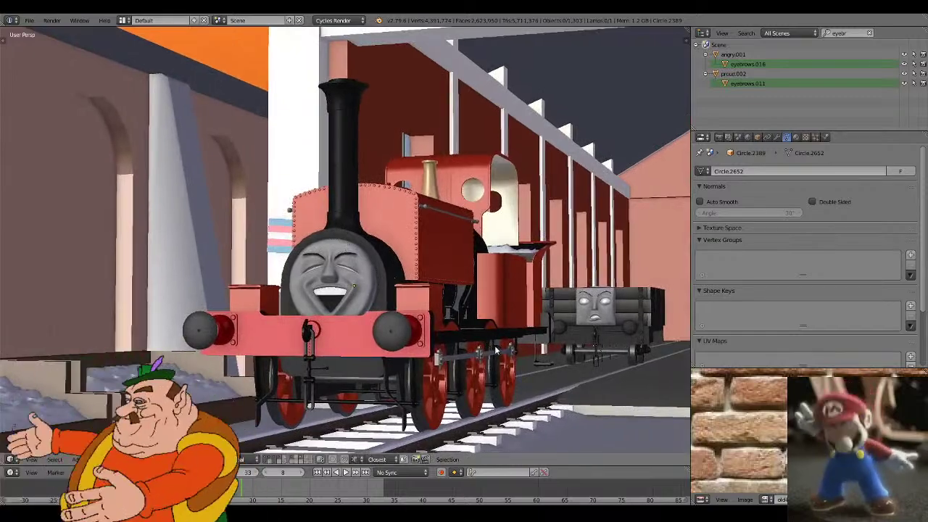
{"action": "key", "text": "alt+z"}
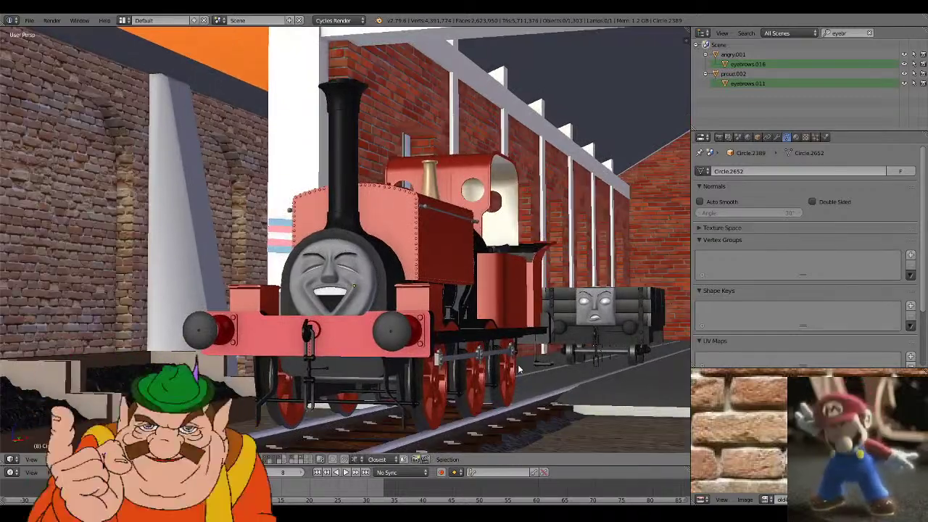
{"action": "key", "text": "ctrl+Up"}
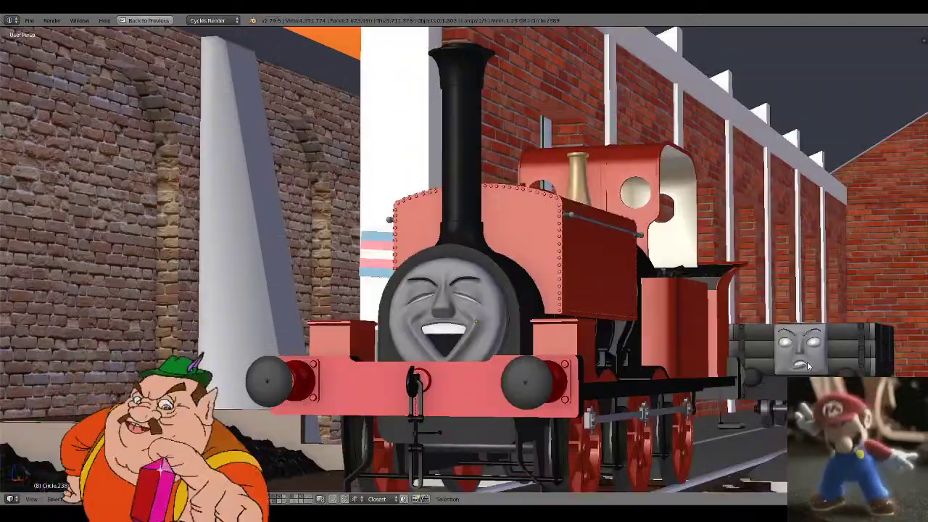
- Fly the view back to frame the laughing red engine together with the faced truck behind it
{"action": "key", "text": "shift+f"}
{"action": "key", "text": "w"}
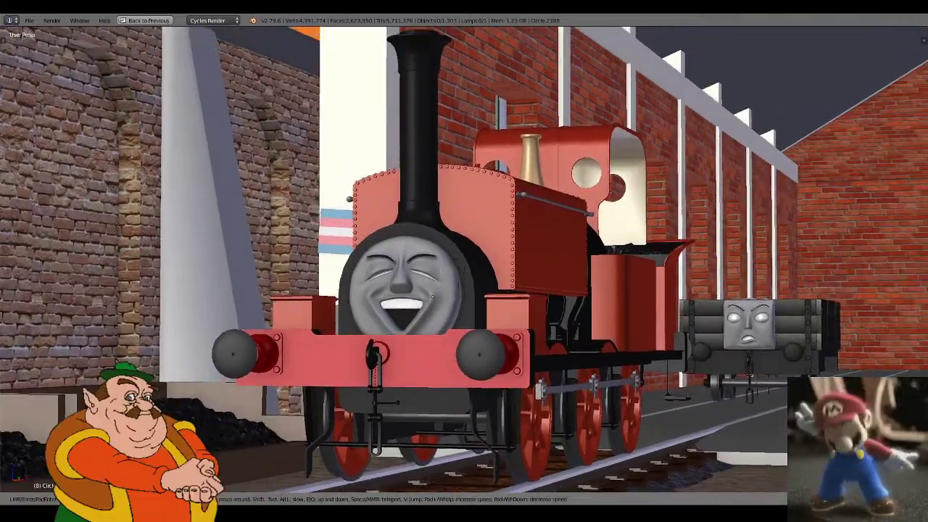
{"action": "key", "text": "s"}
{"action": "key", "text": "a"}
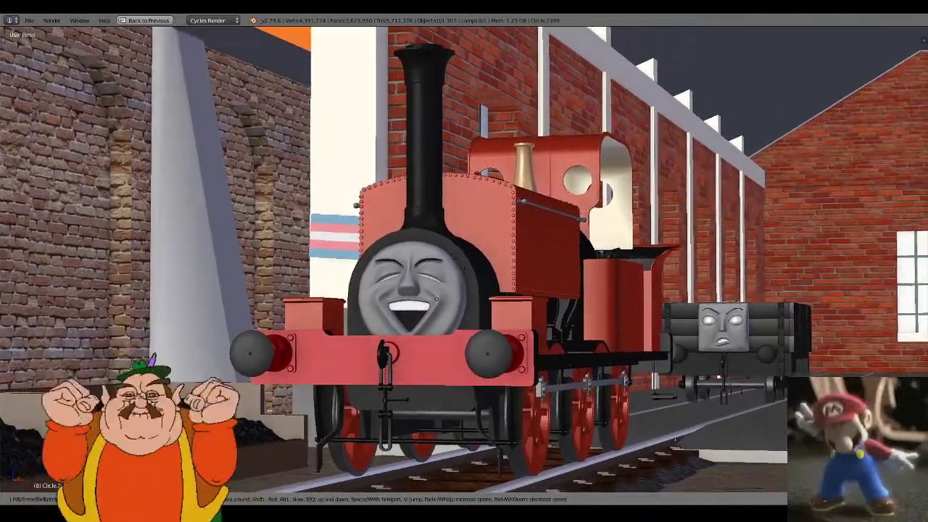
{"action": "left_click", "coordinate": [495, 257]}
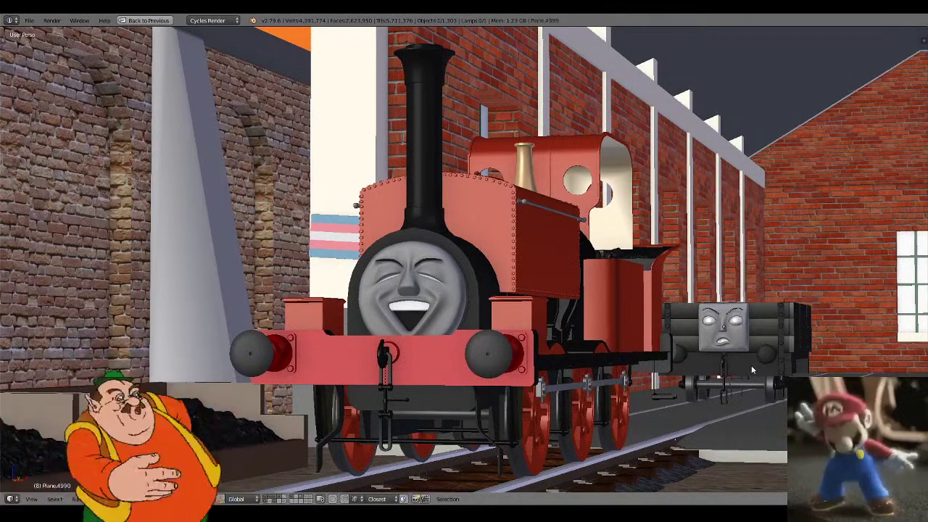
- Load eye_1.bmp as the albedo image of the eye material on the truck behind the red engine
{"action": "right_click", "coordinate": [737, 325]}
{"action": "key", "text": "shift+space"}
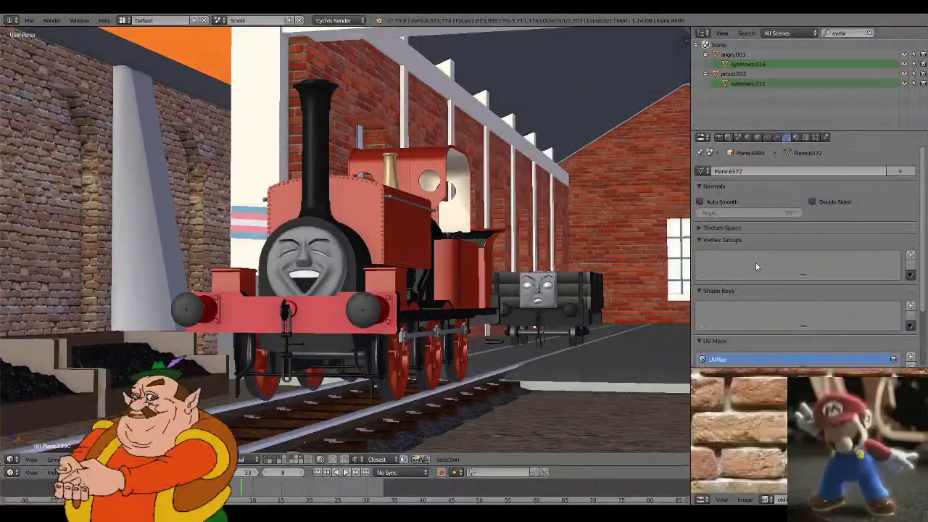
{"action": "left_click", "coordinate": [794, 137]}
{"action": "scroll", "coordinate": [819, 335], "scroll_direction": "down", "scroll_amount": 3}
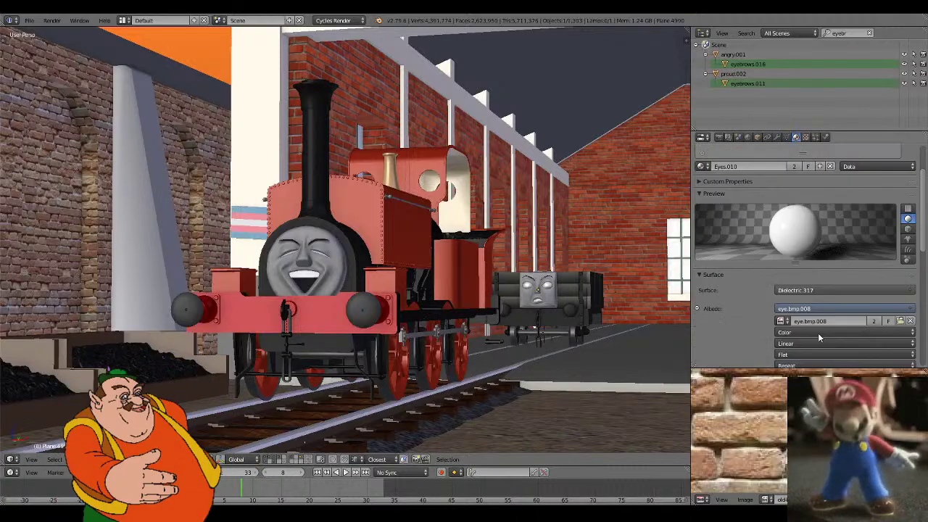
{"action": "left_click", "coordinate": [899, 320]}
{"action": "scroll", "coordinate": [899, 324], "scroll_direction": "down", "scroll_amount": 1}
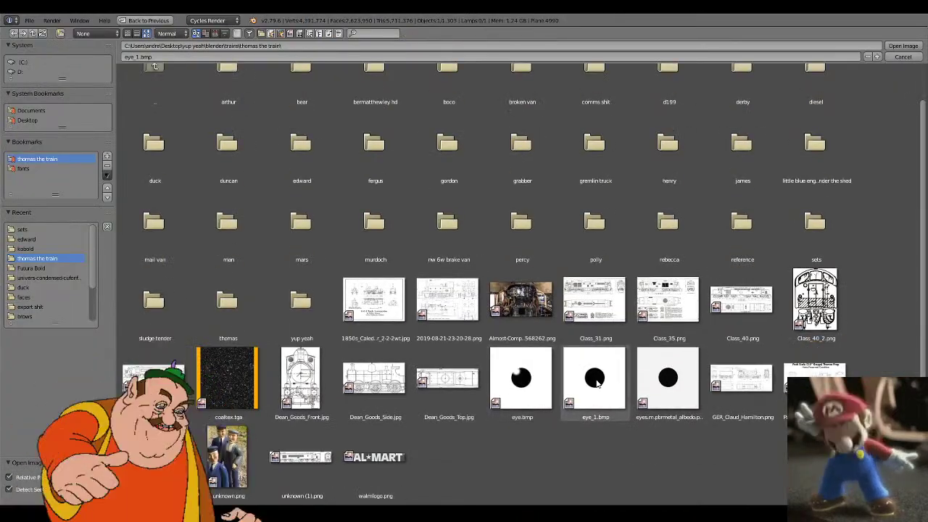
{"action": "double_click", "coordinate": [594, 378]}
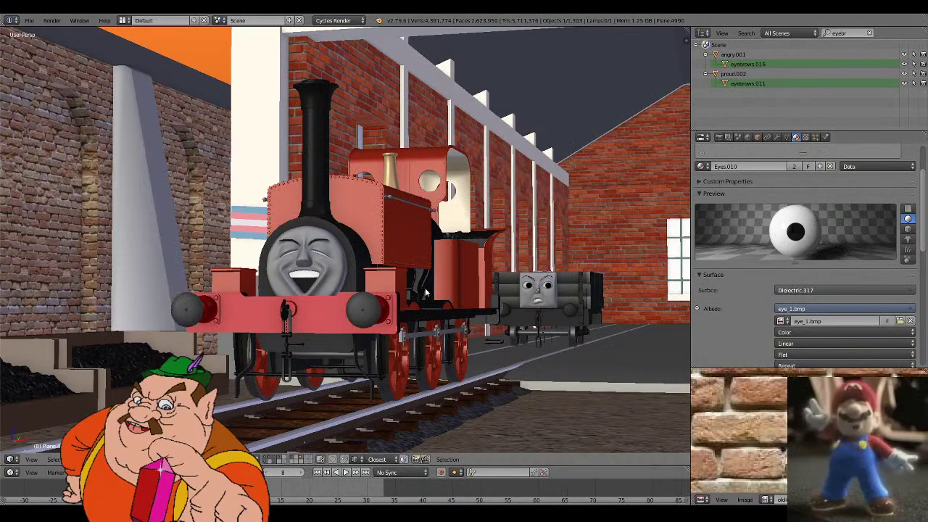
- Hide the layer with the goods vans that block the view of the red engine from outside the shed
{"action": "key", "text": "ctrl+space"}
{"action": "scroll", "coordinate": [365, 445], "scroll_direction": "down", "scroll_amount": 2}
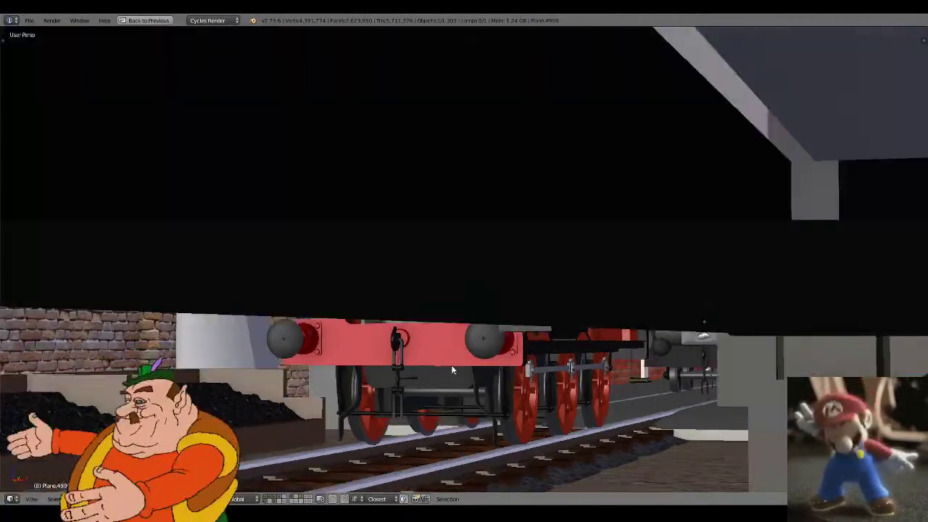
{"action": "middle_click_drag", "start_coordinate": [526, 254], "coordinate": [599, 229]}
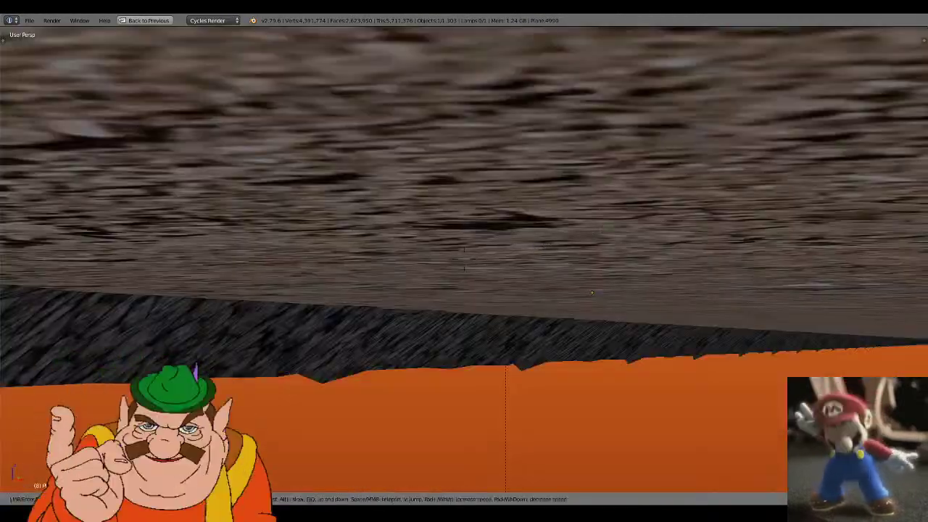
{"action": "key", "text": "shift+f"}
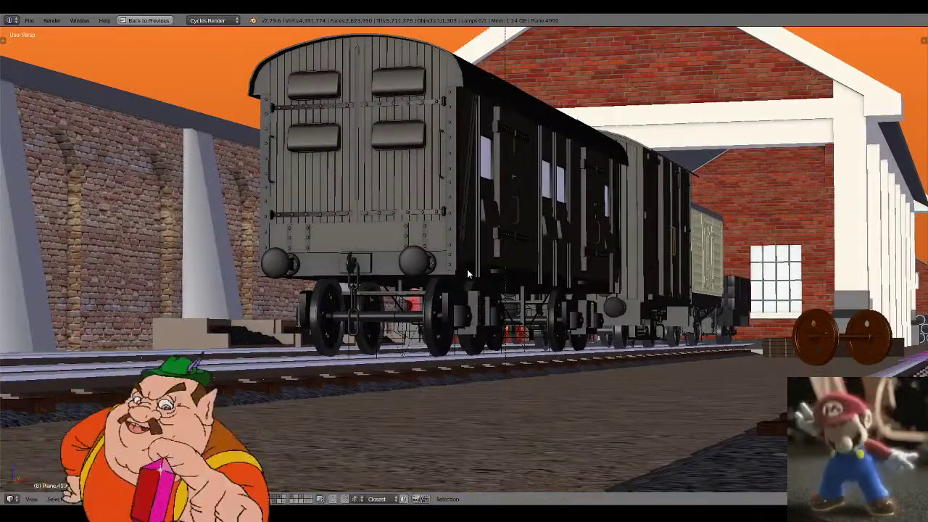
{"action": "left_click", "coordinate": [427, 311]}
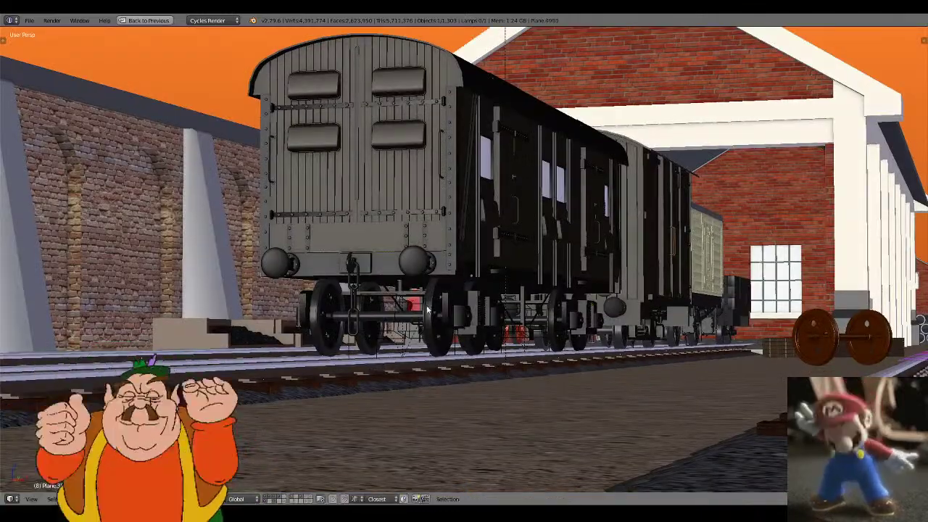
{"action": "left_click", "coordinate": [292, 499]}
- Fly up close to the laughing red engine with the truck behind it and preview the view in rendered display
{"action": "key", "text": "shift+f"}
{"action": "key", "text": "w"}
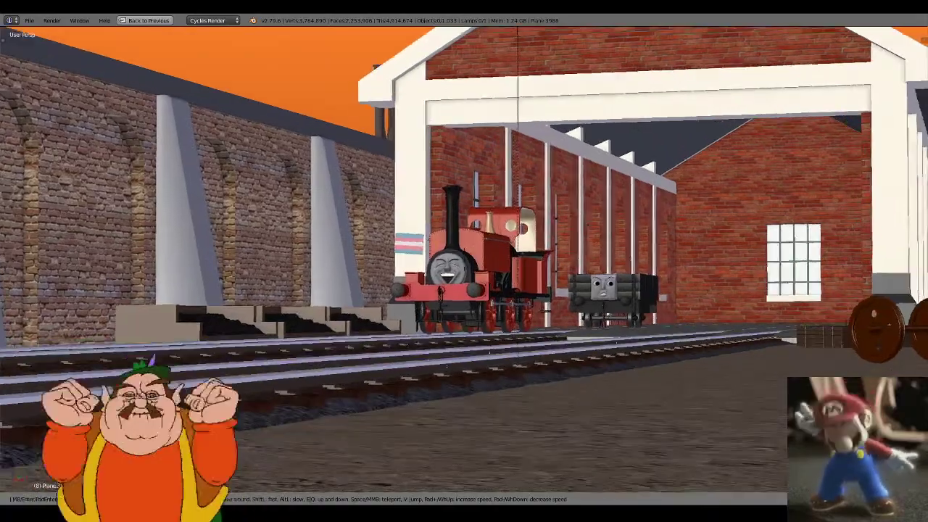
{"action": "key", "text": "w"}
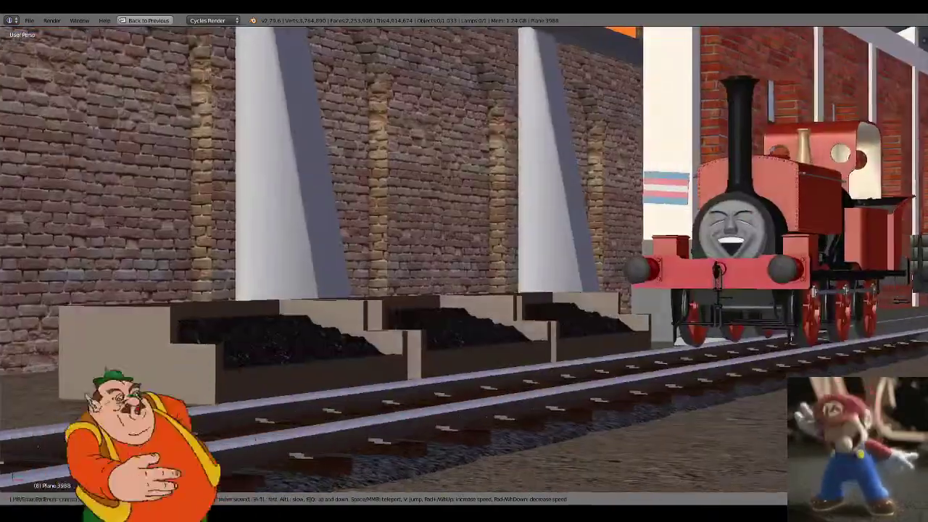
{"action": "key", "text": "w"}
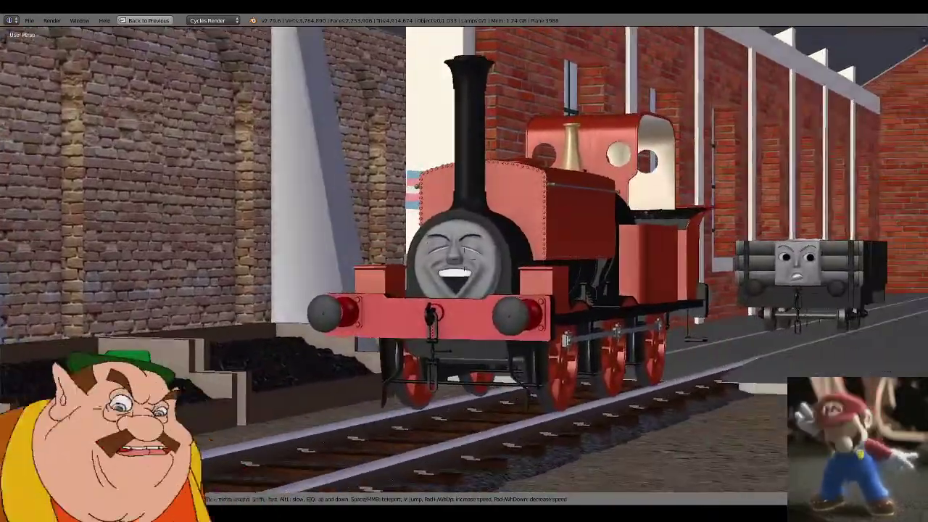
{"action": "key", "text": "w"}
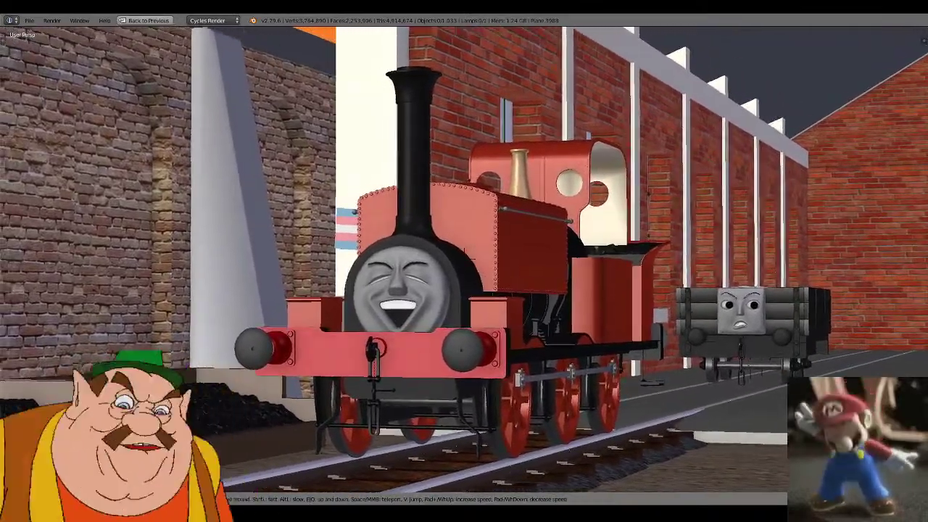
{"action": "key", "text": "w"}
{"action": "left_click", "coordinate": [519, 327]}
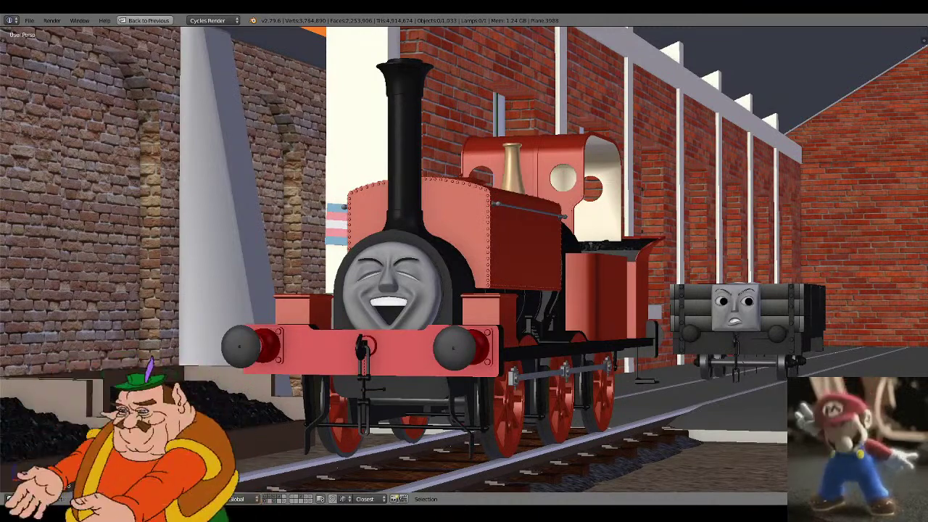
{"action": "key", "text": "shift+z"}
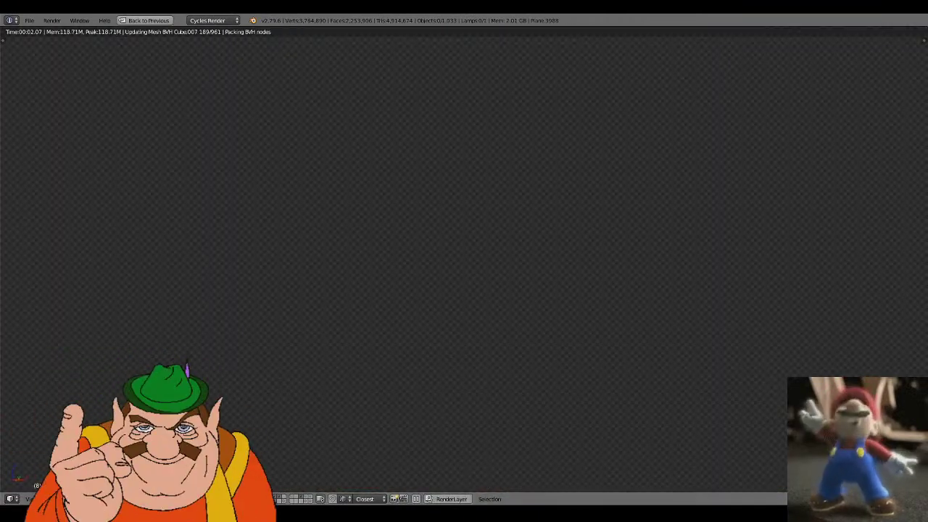
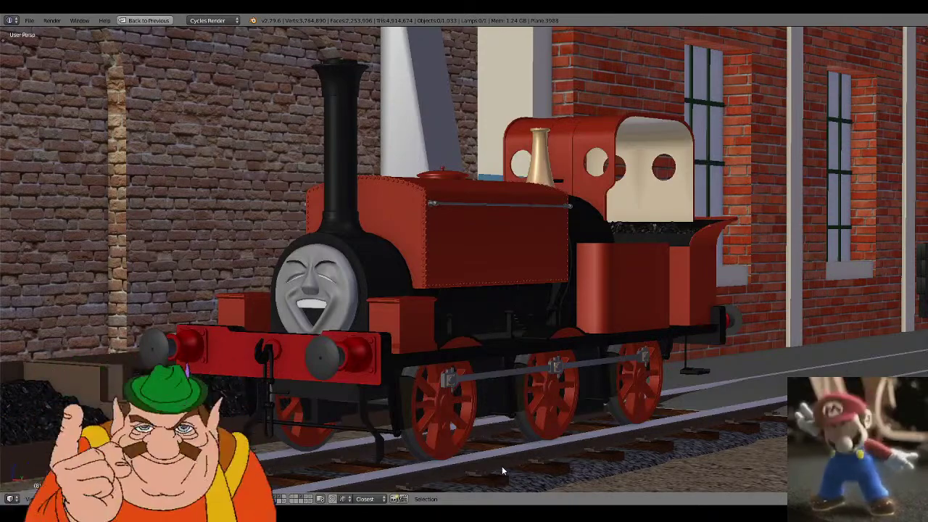
- Fly from the red engine to the brick hut beside the water tower and inspect it in solid display
{"action": "key", "text": "shift+f"}
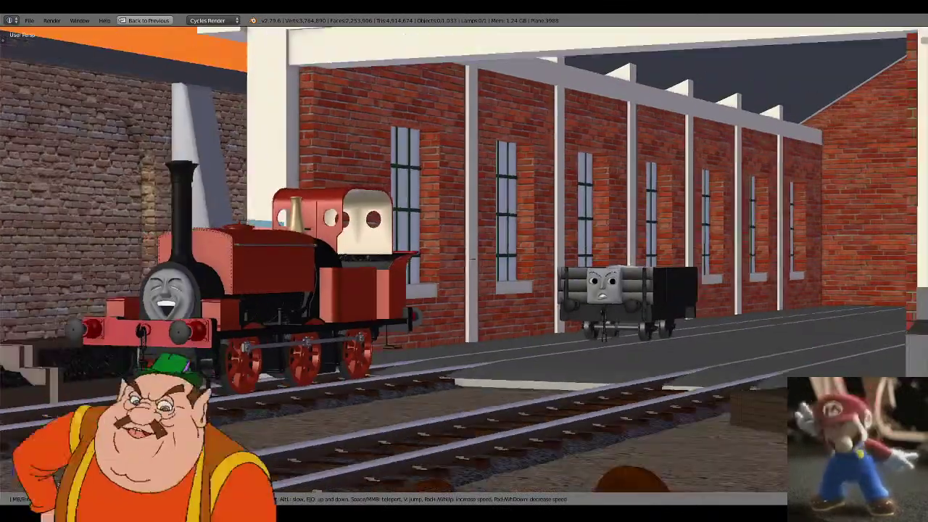
{"action": "key", "text": "s"}
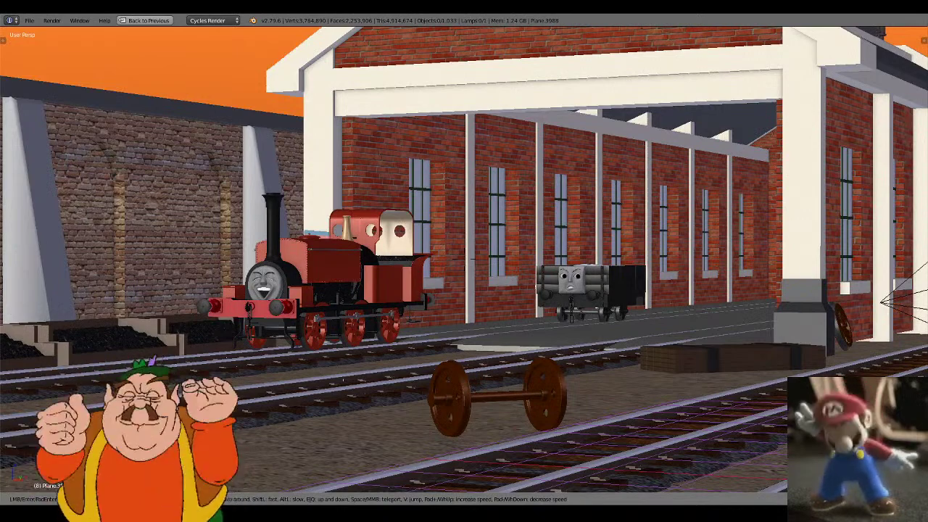
{"action": "mouse_move", "coordinate": [471, 258]}
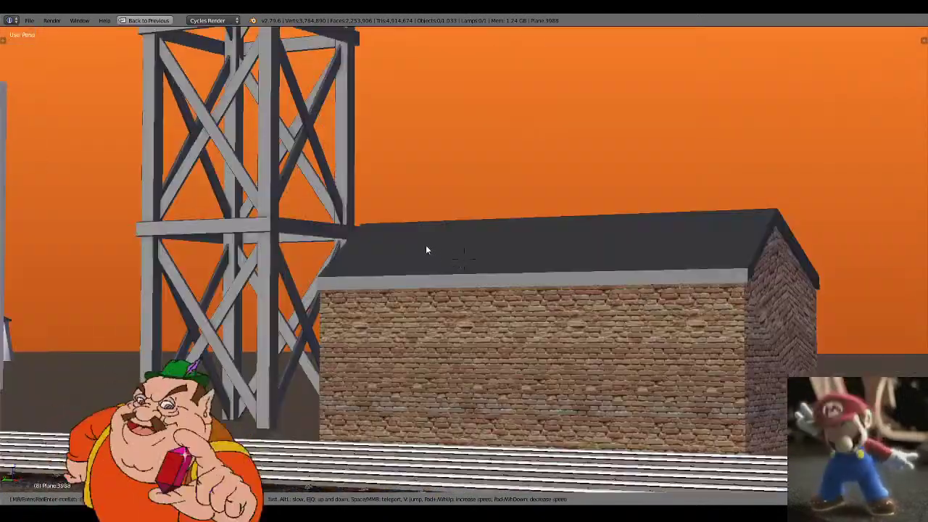
{"action": "key", "text": "z"}
{"action": "key", "text": "z"}
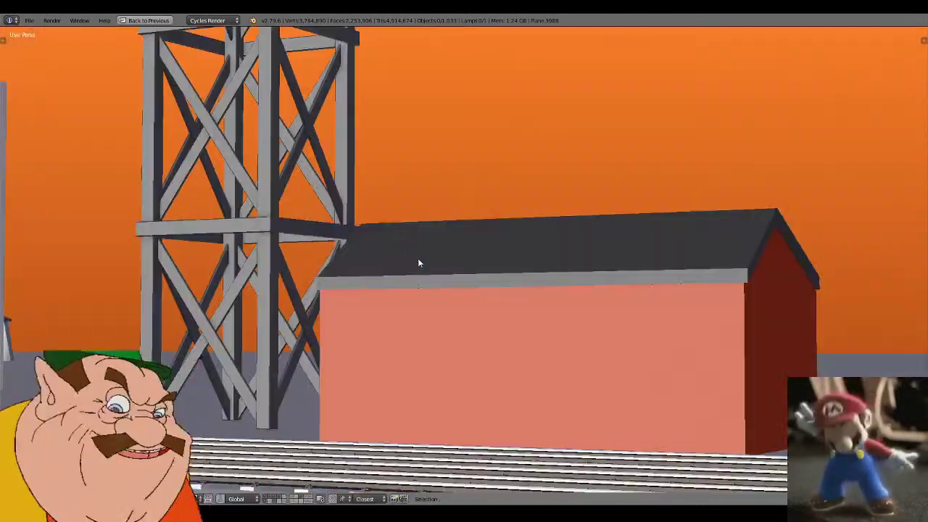
{"action": "key", "text": "z"}
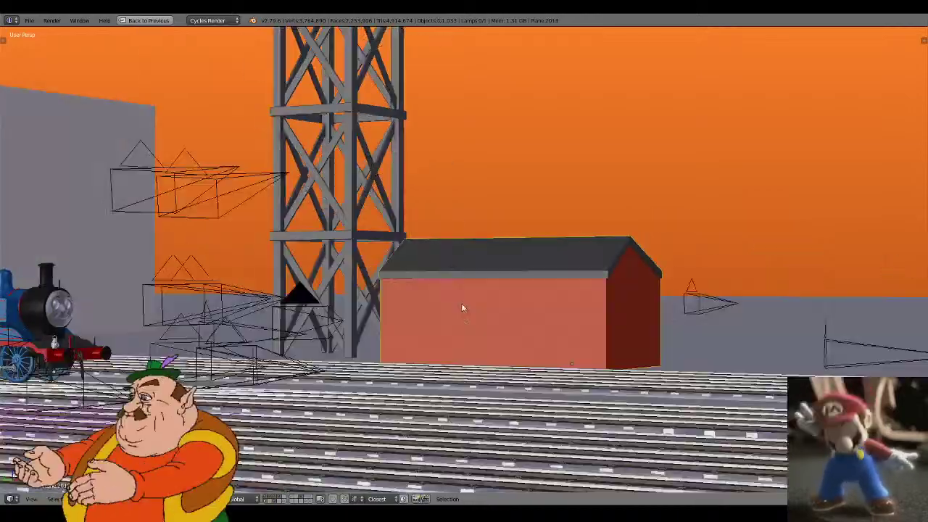
{"action": "key", "text": "z"}
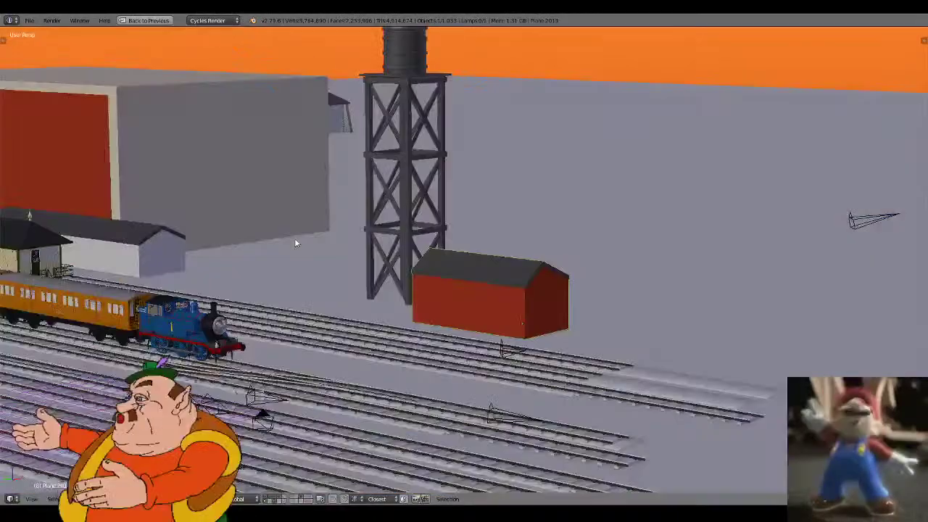
- Select the yard's scenery structures, including the water towers, crane and huts, and copy them
{"action": "middle_click_drag", "start_coordinate": [294, 238], "coordinate": [435, 329], "text": "shift"}
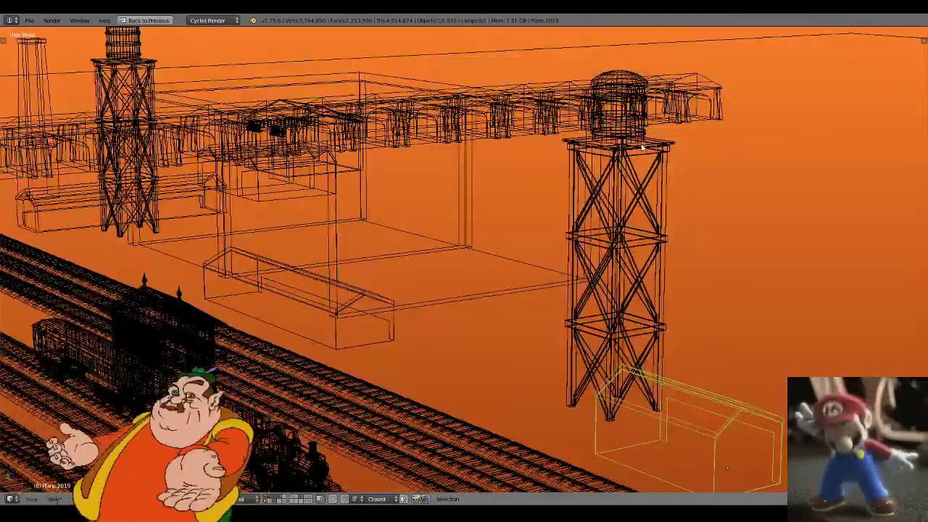
{"action": "right_click", "coordinate": [642, 147]}
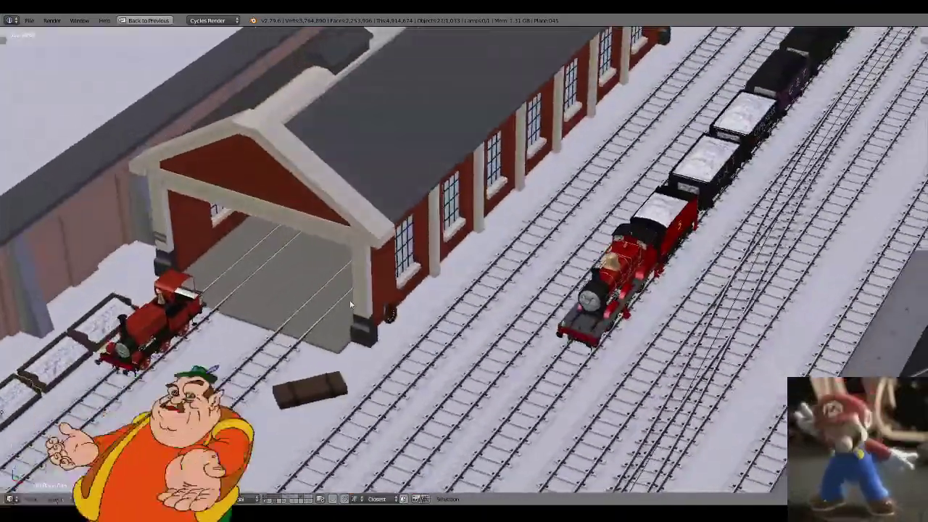
{"action": "middle_click_drag", "start_coordinate": [350, 305], "coordinate": [460, 250], "text": "shift"}
{"action": "mouse_move", "coordinate": [441, 283]}
{"action": "middle_mouse_down"}
{"action": "mouse_move", "coordinate": [438, 271]}
{"action": "mouse_move", "coordinate": [440, 281]}
{"action": "middle_mouse_up"}
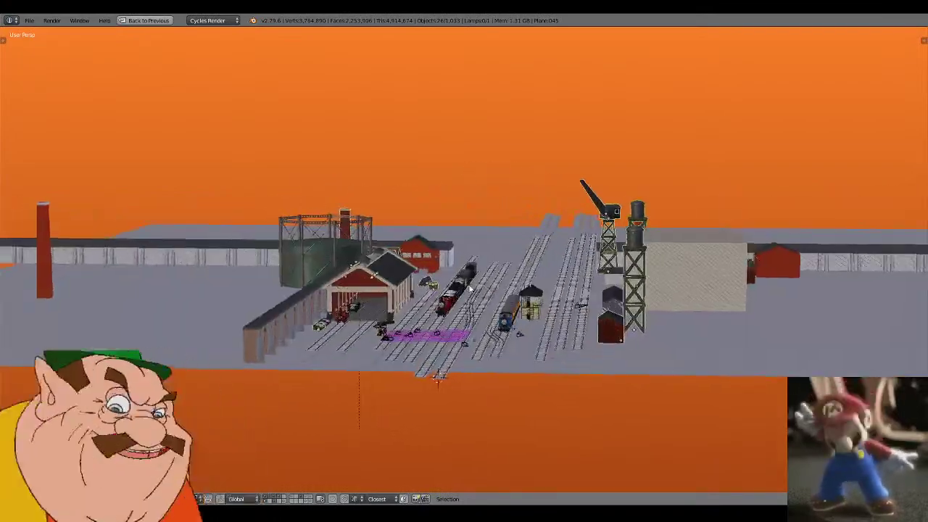
{"action": "key", "text": "ctrl+c"}
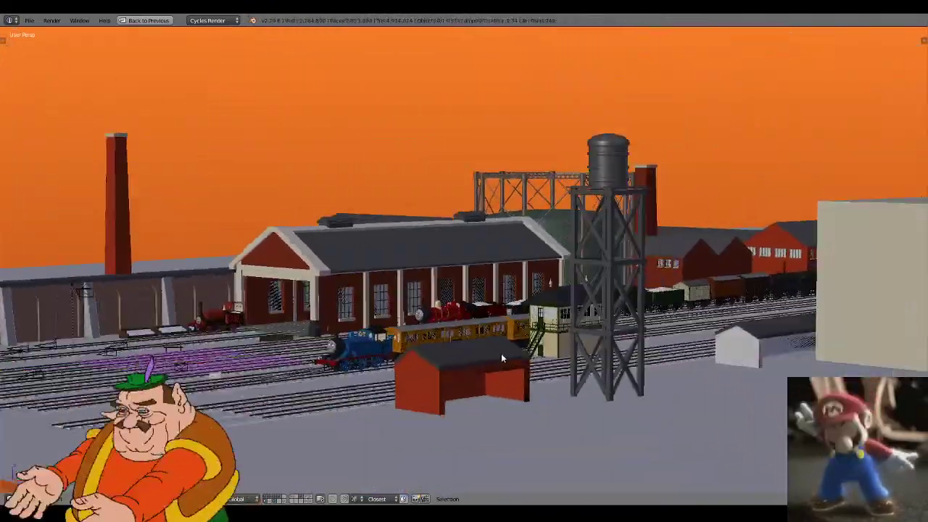
- Take a closer look at the yard's engines and signal box, and reopen the recent file kob_.blend
{"action": "middle_click_drag", "start_coordinate": [501, 353], "coordinate": [511, 358]}
{"action": "scroll", "coordinate": [511, 358], "scroll_direction": "up", "scroll_amount": 4}
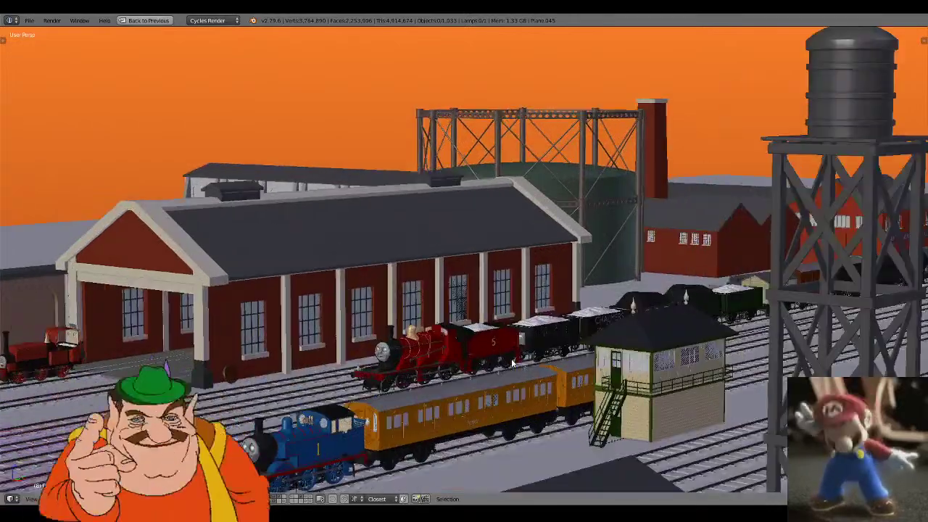
{"action": "left_click", "coordinate": [29, 21]}
{"action": "mouse_move", "coordinate": [62, 54]}
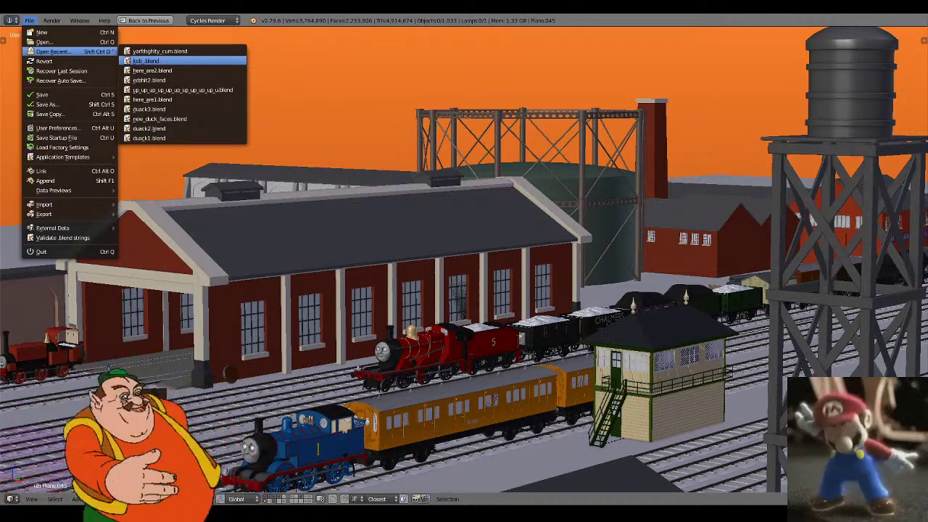
{"action": "left_click", "coordinate": [145, 61]}
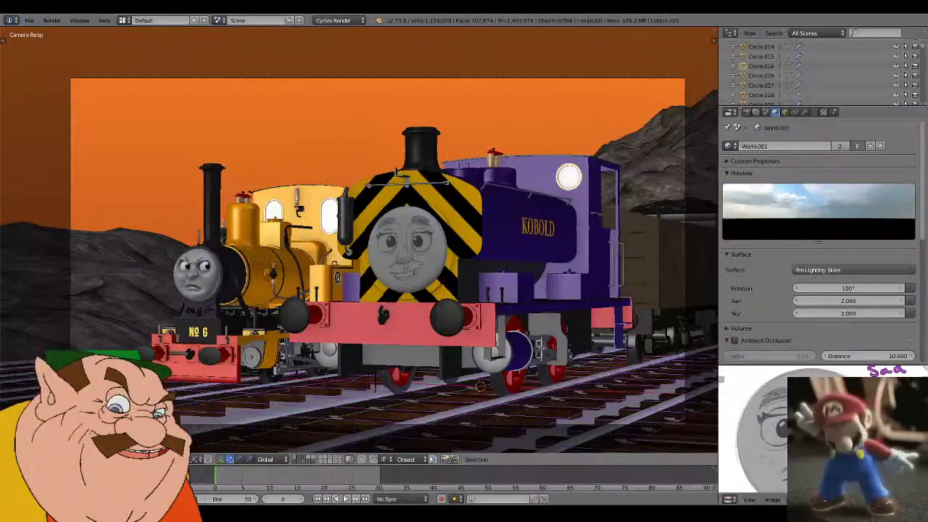
- Leave the camera view and look over the whole Kobold scene from above in orthographic solid display
{"action": "scroll", "coordinate": [403, 293], "scroll_direction": "down", "scroll_amount": 5}
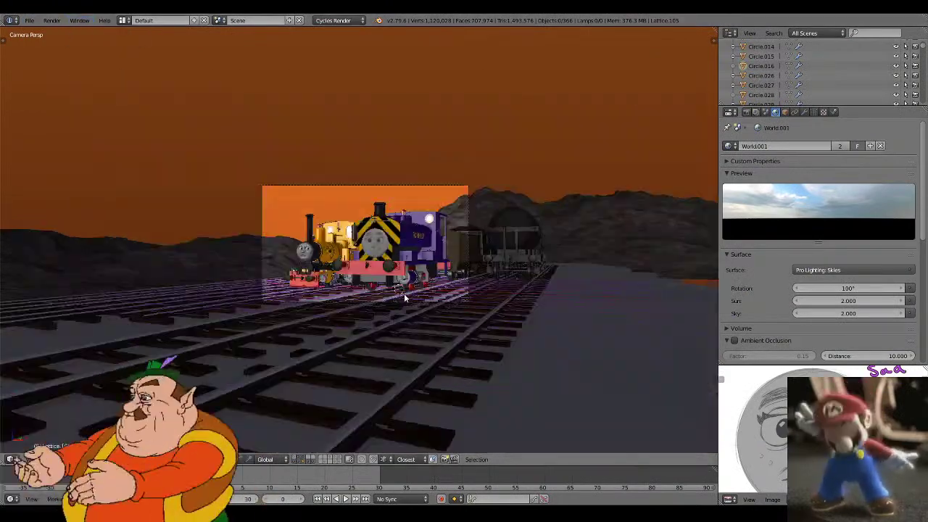
{"action": "middle_click_drag", "start_coordinate": [404, 293], "coordinate": [418, 353]}
{"action": "key", "text": "KP_5"}
{"action": "scroll", "coordinate": [411, 322], "scroll_direction": "down", "scroll_amount": 6}
{"action": "key", "text": "z"}
{"action": "key", "text": "z"}
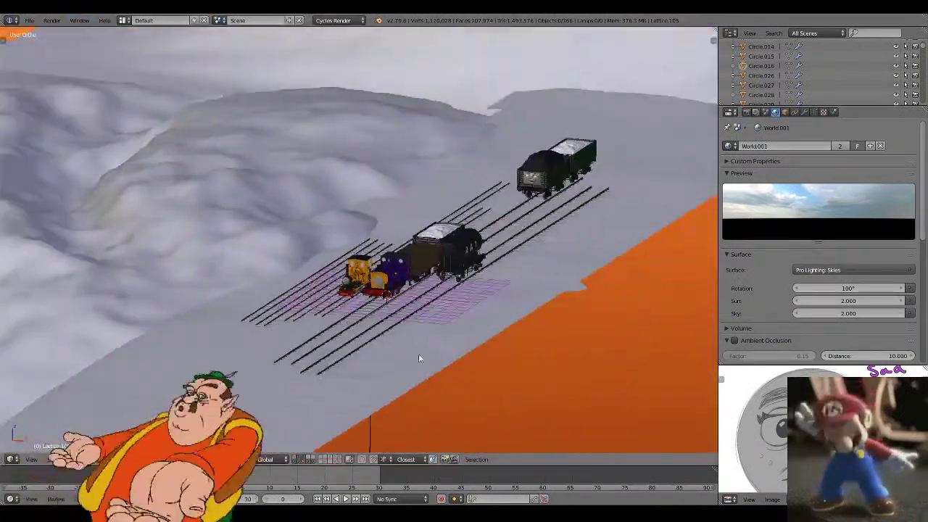
- Go through the Kobold scene's layers one at a time, including the tracks, and stop on the landscape layer
{"action": "scroll", "coordinate": [418, 357], "scroll_direction": "down", "scroll_amount": 1}
{"action": "left_click", "coordinate": [303, 461]}
{"action": "left_click", "coordinate": [303, 457]}
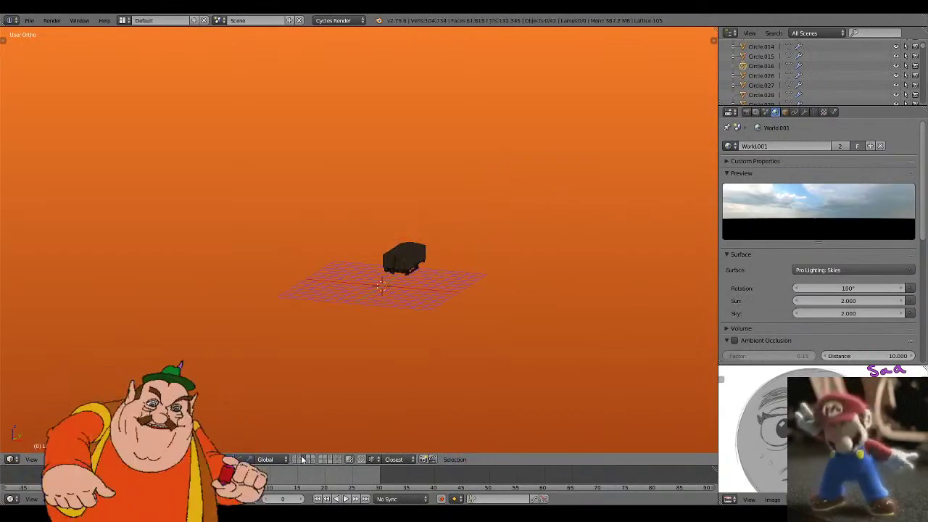
{"action": "left_click", "coordinate": [299, 457]}
{"action": "left_click", "coordinate": [302, 463]}
{"action": "left_click", "coordinate": [298, 461]}
{"action": "left_click", "coordinate": [296, 461]}
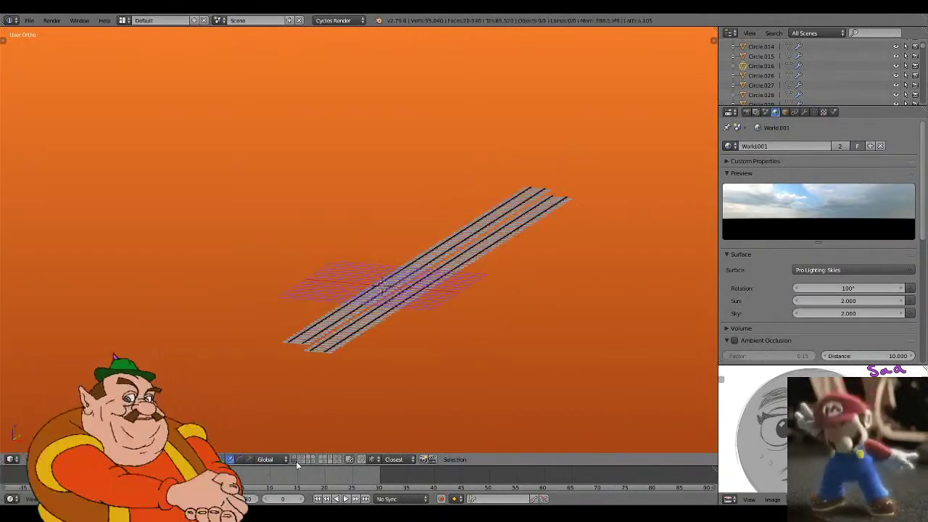
{"action": "left_click", "coordinate": [303, 462]}
{"action": "left_click", "coordinate": [308, 462]}
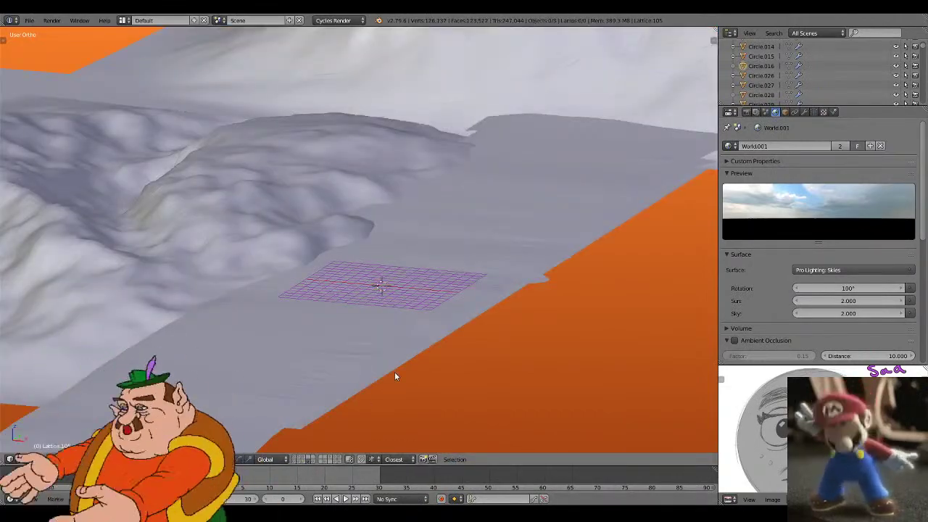
- Paste the copied scenery structures into the Kobold scene and look over their placement around the landscape in wireframe display
{"action": "key", "text": "ctrl+v"}
{"action": "scroll", "coordinate": [434, 316], "scroll_direction": "down", "scroll_amount": 7}
{"action": "middle_click_drag", "start_coordinate": [433, 315], "coordinate": [306, 248]}
{"action": "key", "text": "z"}
{"action": "scroll", "coordinate": [375, 259], "scroll_direction": "up", "scroll_amount": 1}
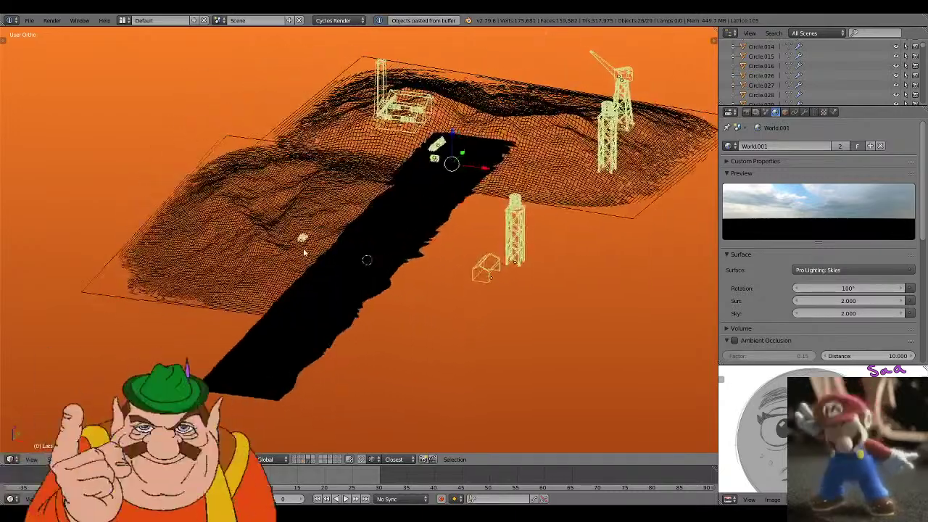
{"action": "scroll", "coordinate": [306, 249], "scroll_direction": "up", "scroll_amount": 1}
{"action": "key", "text": "z"}
{"action": "key", "text": "z"}
{"action": "key", "text": "a"}
{"action": "right_click", "coordinate": [297, 247]}
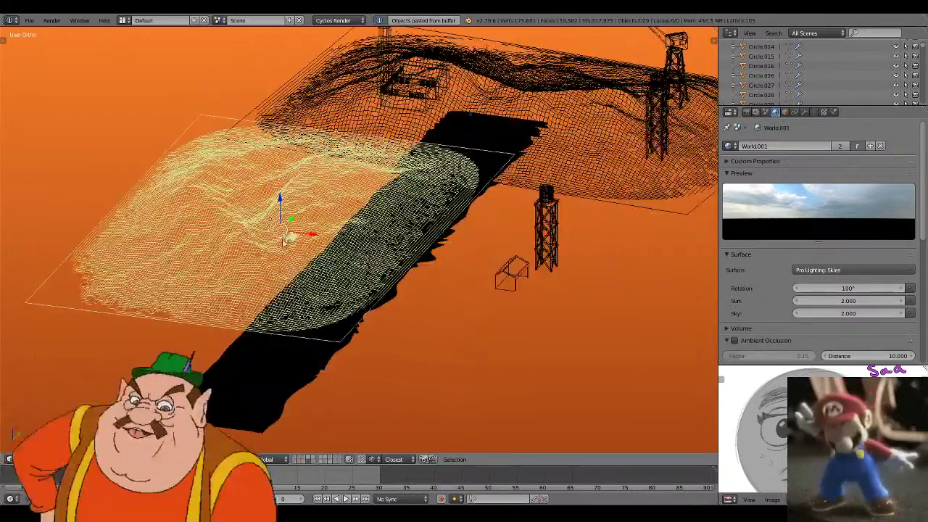
{"action": "right_click", "coordinate": [294, 241]}
{"action": "key", "text": "ctrl+z"}
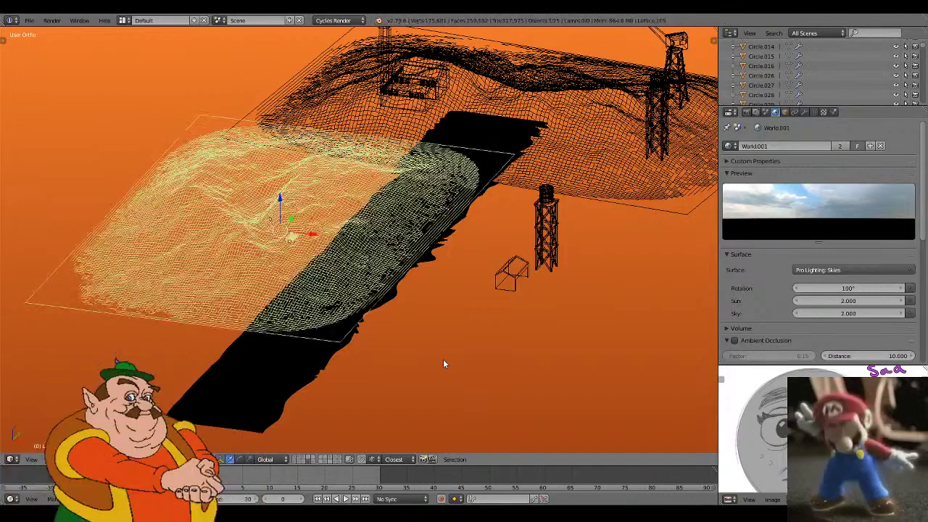
{"action": "key", "text": "a"}
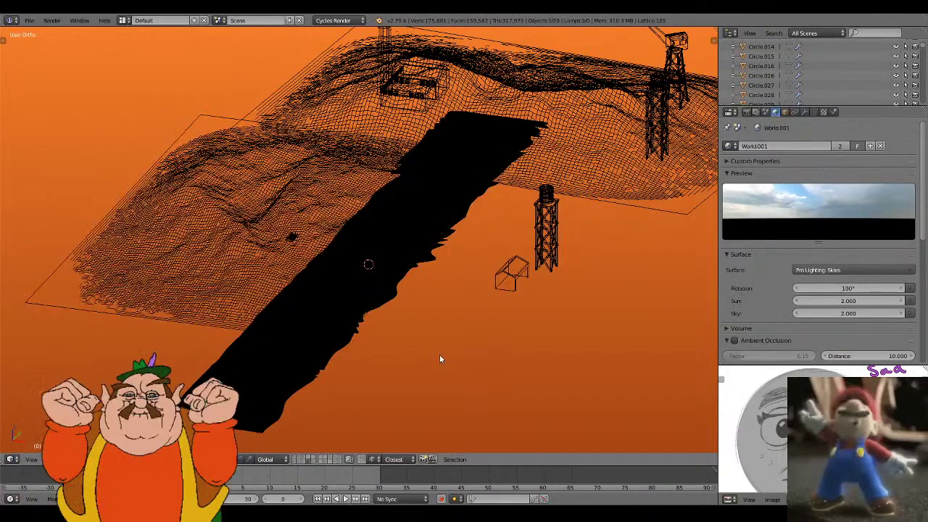
{"action": "key", "text": "a"}
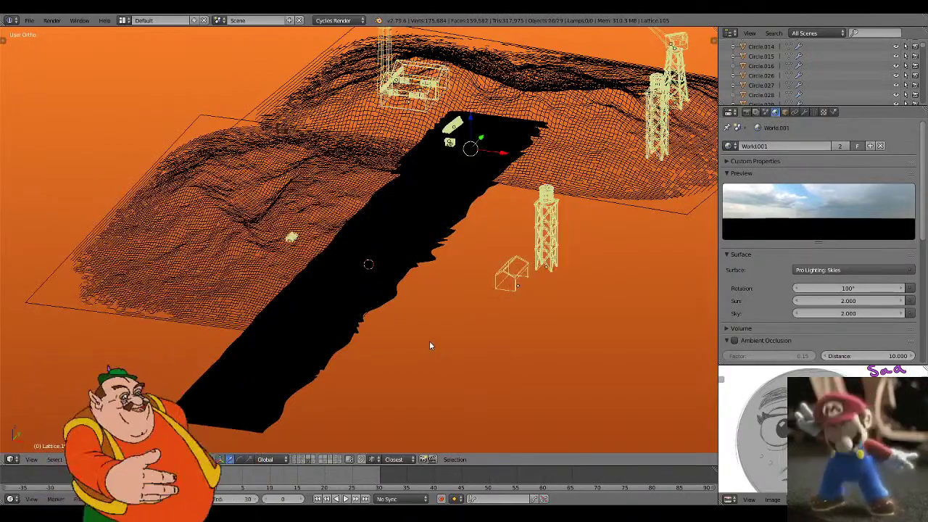
- Move the pasted scenery structures to layer 6 and show only that layer
{"action": "key", "text": "m"}
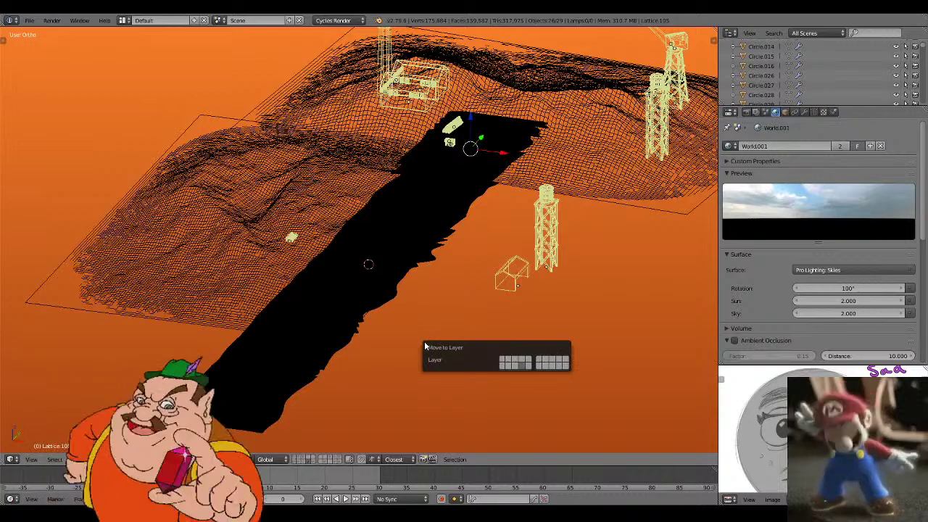
{"action": "left_click", "coordinate": [537, 362]}
{"action": "left_click", "coordinate": [317, 457]}
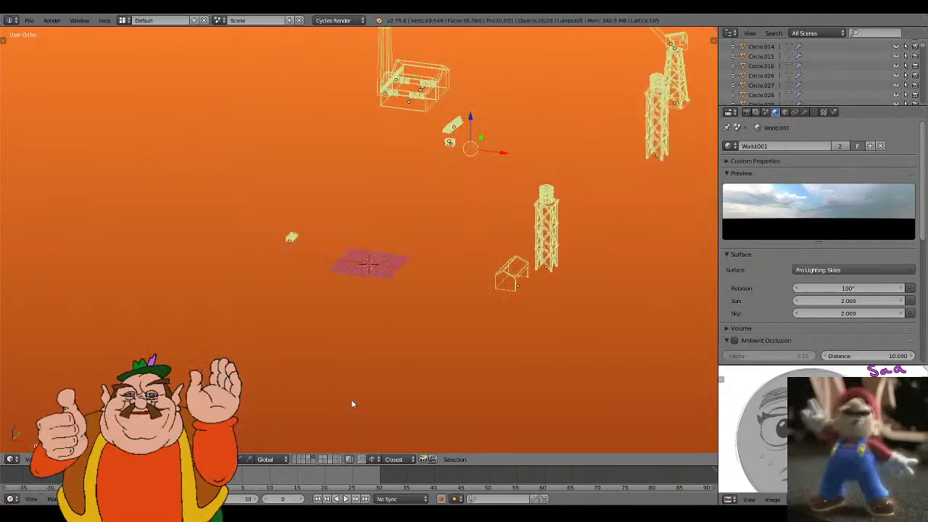
- Move the water tower beside the small hut next to the lattice grid, and check it through the camera in solid display
{"action": "right_click", "coordinate": [547, 211]}
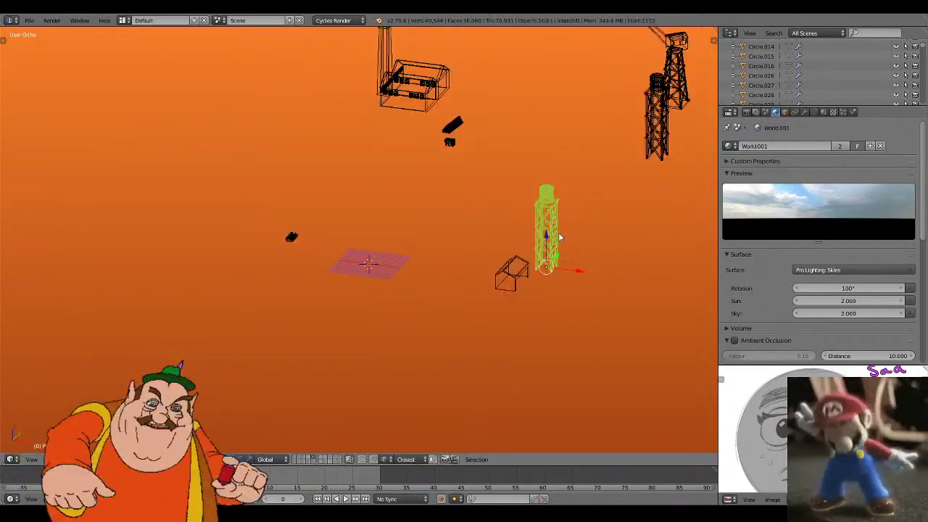
{"action": "key", "text": "g"}
{"action": "left_click", "coordinate": [356, 183]}
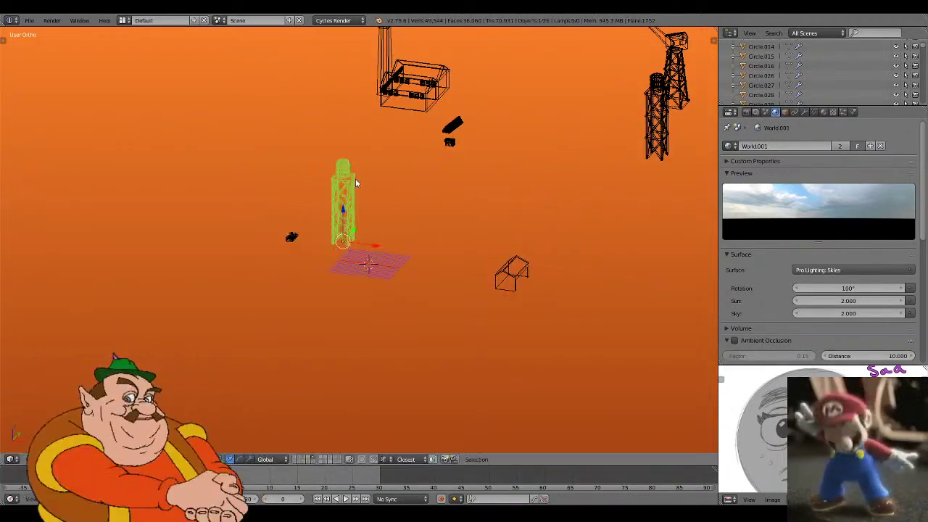
{"action": "key", "text": "KP_0"}
{"action": "key", "text": "z"}
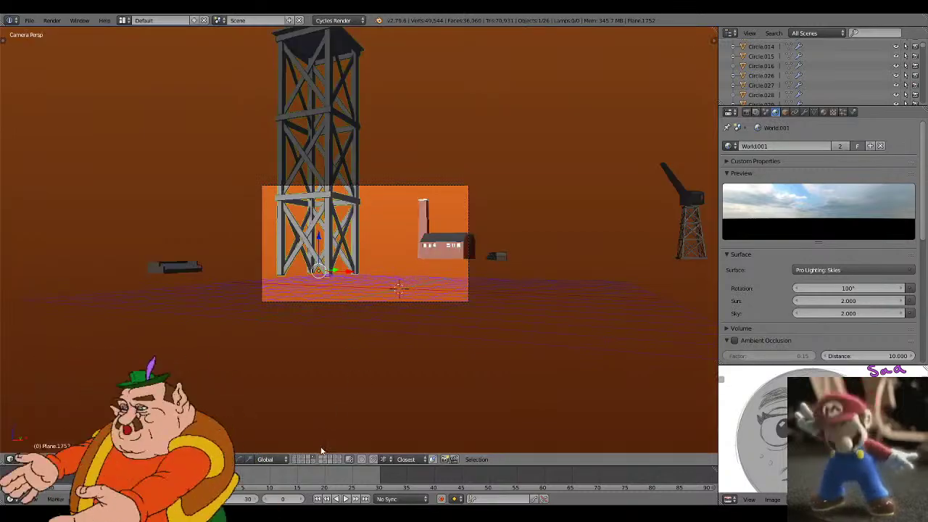
- Show the locomotive, wagon, track and landscape layers together with the scenery structures in the camera view
{"action": "left_click", "coordinate": [302, 461], "text": "shift"}
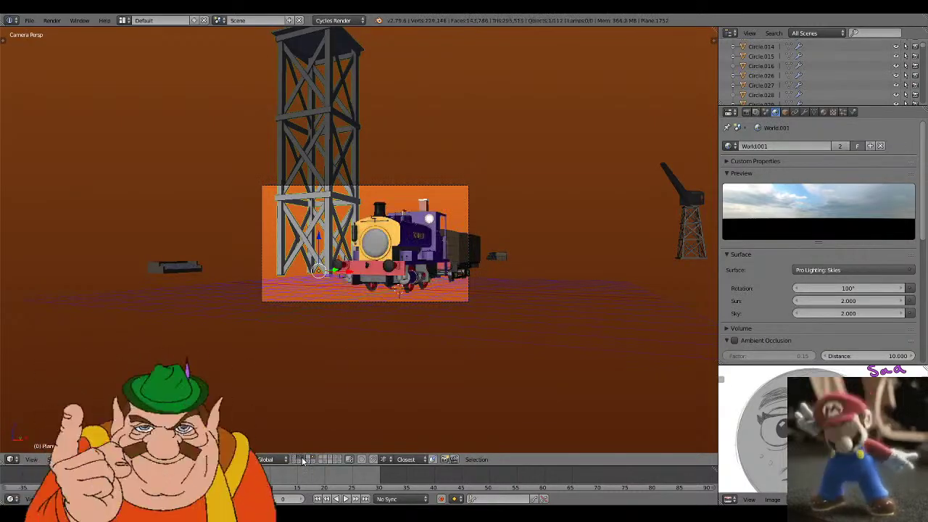
{"action": "left_click", "coordinate": [303, 461], "text": "shift"}
{"action": "left_click", "coordinate": [302, 461], "text": "shift"}
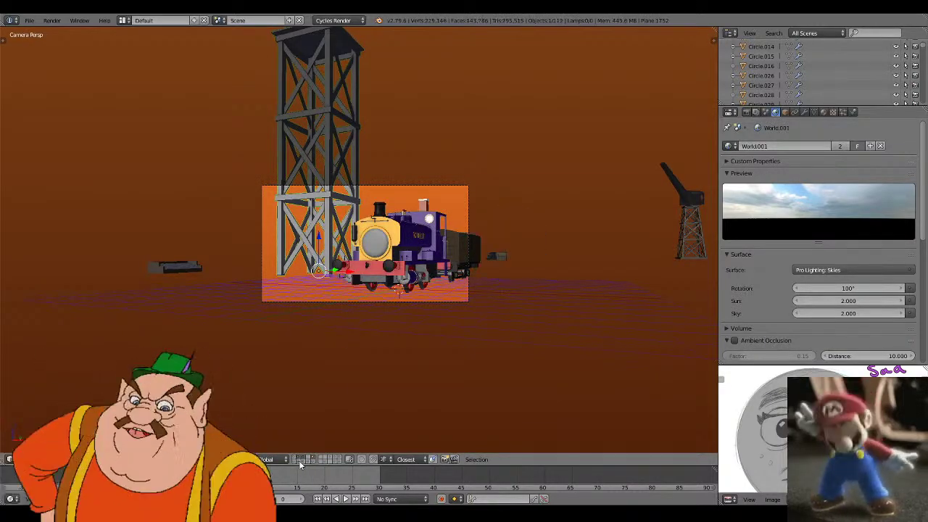
{"action": "left_click", "coordinate": [299, 461], "text": "shift"}
{"action": "left_click", "coordinate": [302, 461], "text": "shift"}
{"action": "left_click", "coordinate": [298, 462], "text": "shift"}
{"action": "left_click", "coordinate": [311, 461], "text": "shift"}
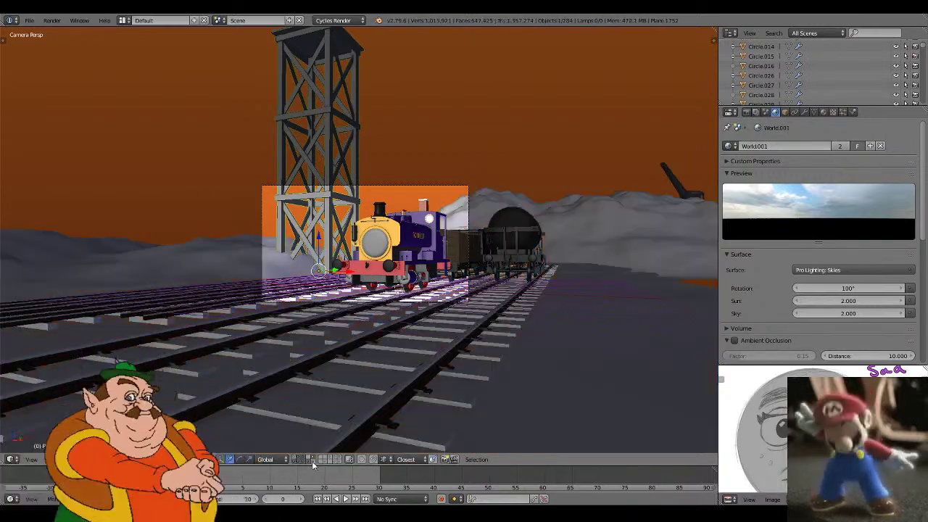
- Reposition the water tower in the distance behind the tracks, on the open side of the locomotive within the camera frame
{"action": "key", "text": "g"}
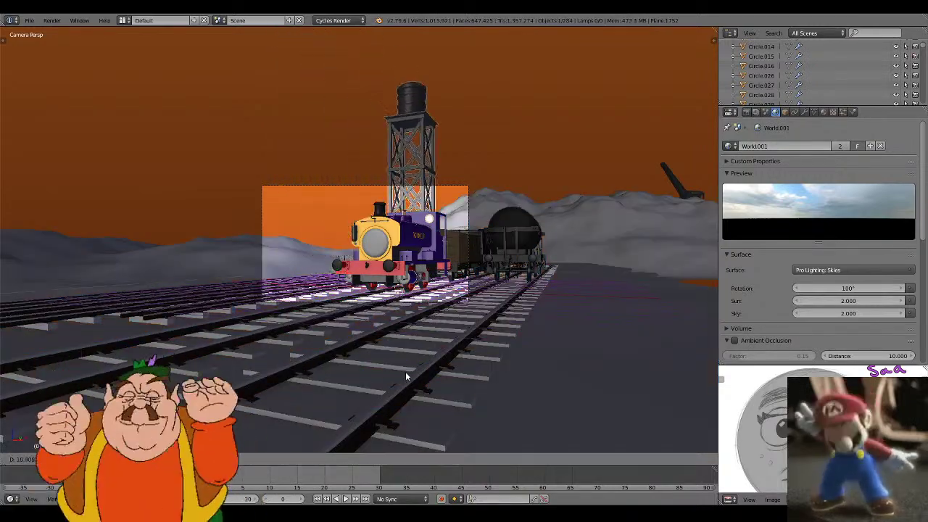
{"action": "left_click", "coordinate": [346, 369]}
{"action": "key", "text": "g"}
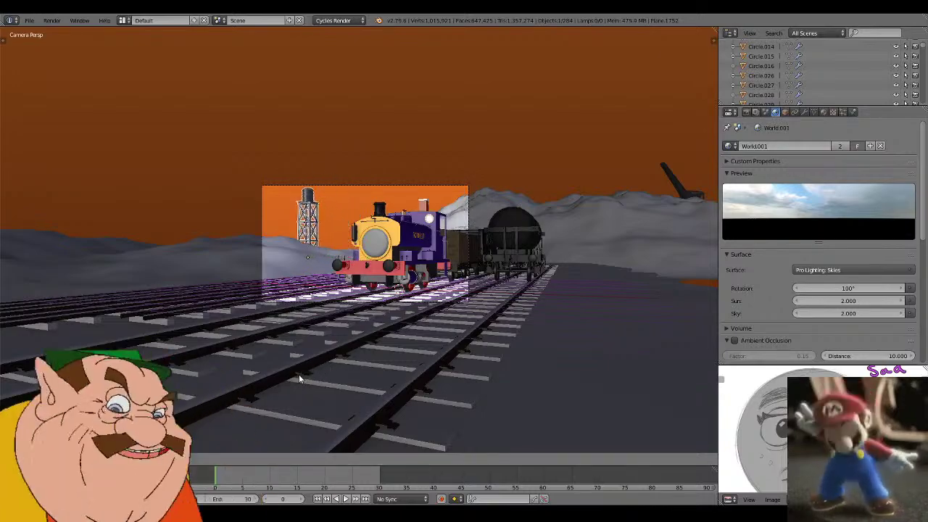
{"action": "left_click", "coordinate": [298, 374]}
{"action": "scroll", "coordinate": [430, 215], "scroll_direction": "up", "scroll_amount": 1}
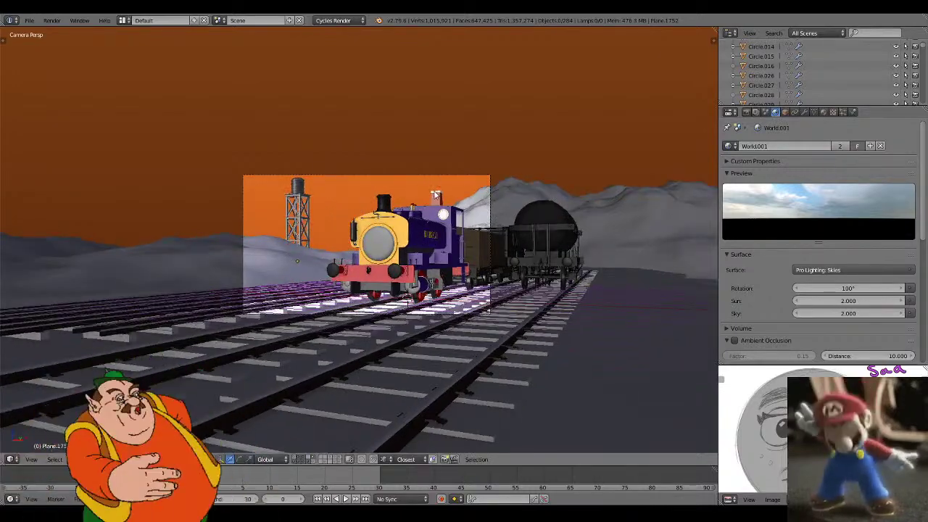
- Move the brick chimney along the X and Y axes to stand behind the brown wagon at the camera frame's edge
{"action": "right_click", "coordinate": [434, 194]}
{"action": "key", "text": "g"}
{"action": "key", "text": "x"}
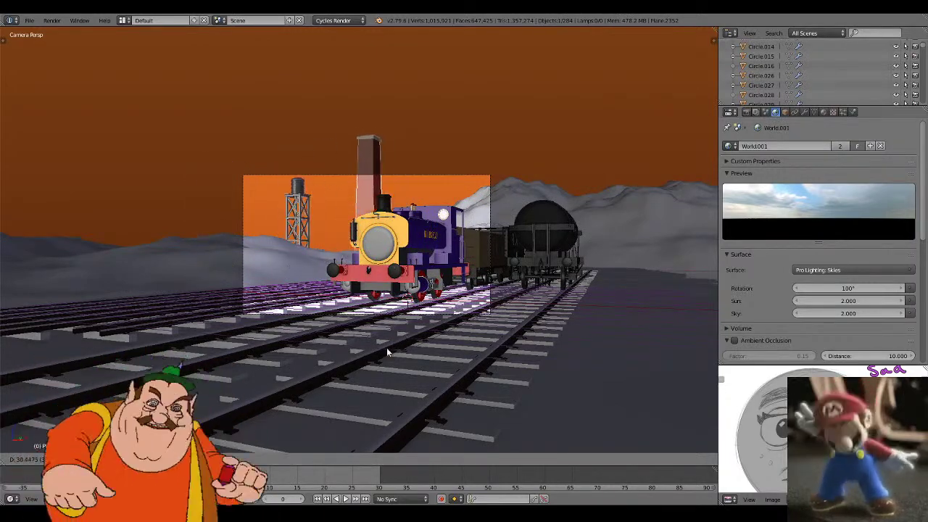
{"action": "left_click", "coordinate": [463, 374]}
{"action": "key", "text": "g"}
{"action": "key", "text": "y"}
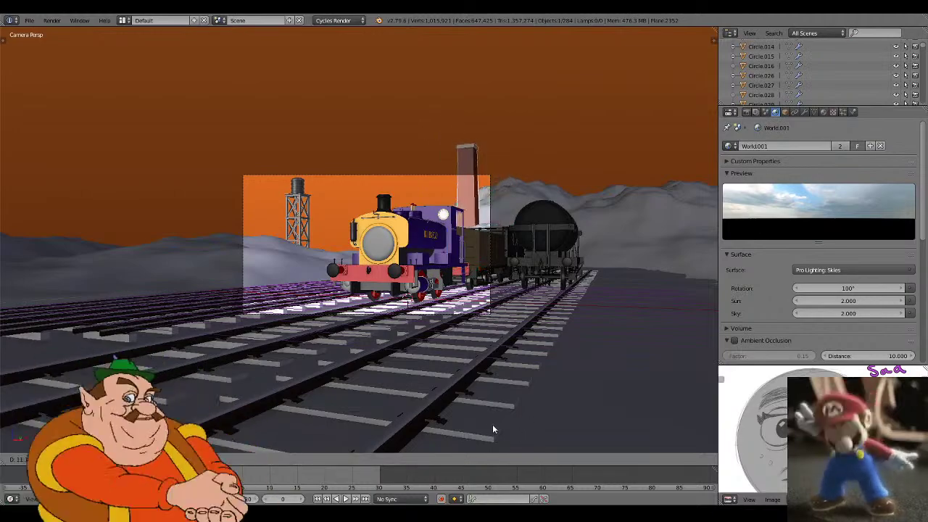
{"action": "left_click", "coordinate": [505, 426]}
- Shift the distant hill landscape along the X axis so it sits behind the locomotive in the camera frame
{"action": "right_click", "coordinate": [601, 222]}
{"action": "key", "text": "g"}
{"action": "key", "text": "x"}
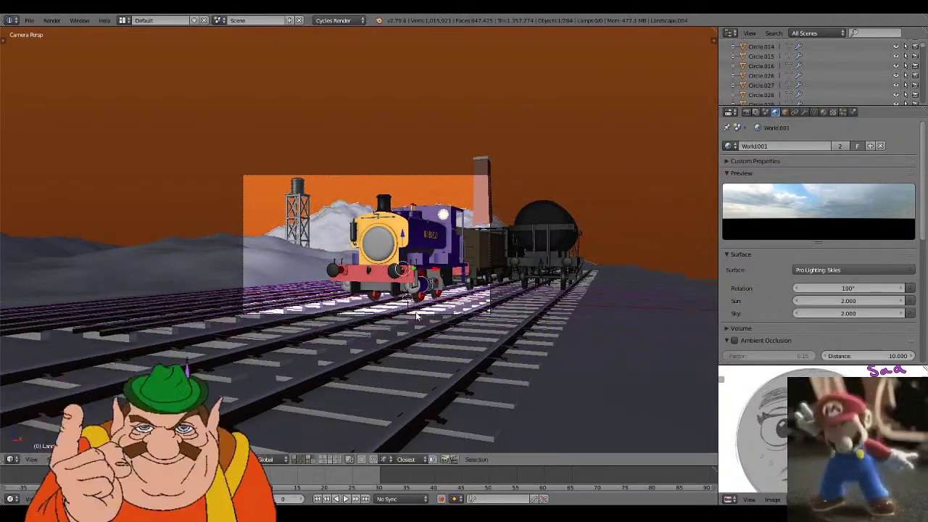
- Nudge the water tower slightly away from the locomotive and adjust the distant hill landscape behind it
{"action": "right_click", "coordinate": [296, 257]}
{"action": "key", "text": "g"}
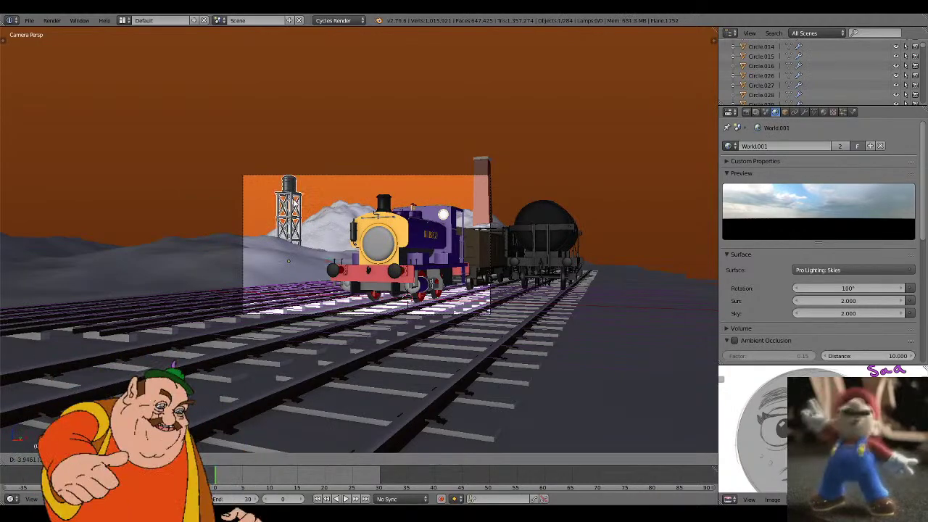
{"action": "left_click", "coordinate": [293, 200]}
{"action": "key", "text": "a"}
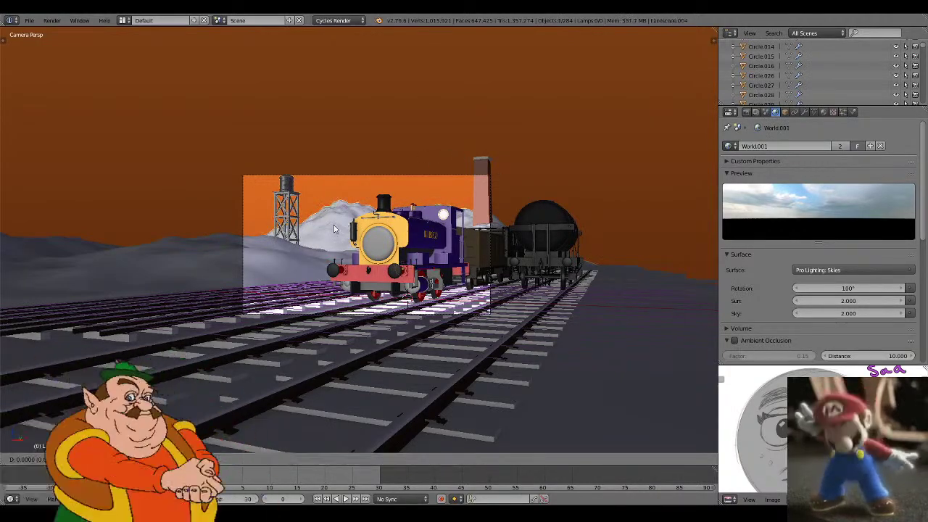
{"action": "left_click", "coordinate": [368, 210]}
- Move the brick chimney inward so it rises behind the purple locomotive within the camera frame
{"action": "right_click", "coordinate": [489, 167]}
{"action": "key", "text": "g"}
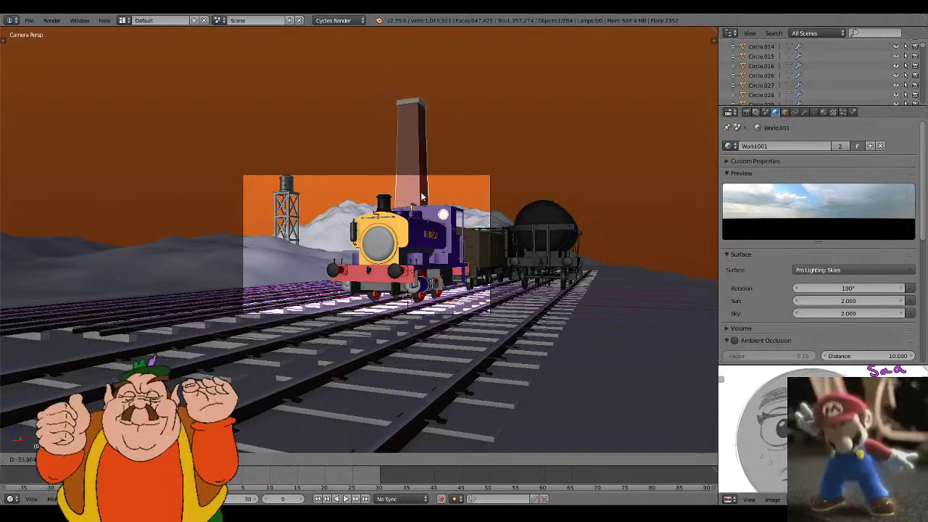
- Push the brick chimney back into the distance behind the hills and reposition the water tower slightly
{"action": "key", "text": "g"}
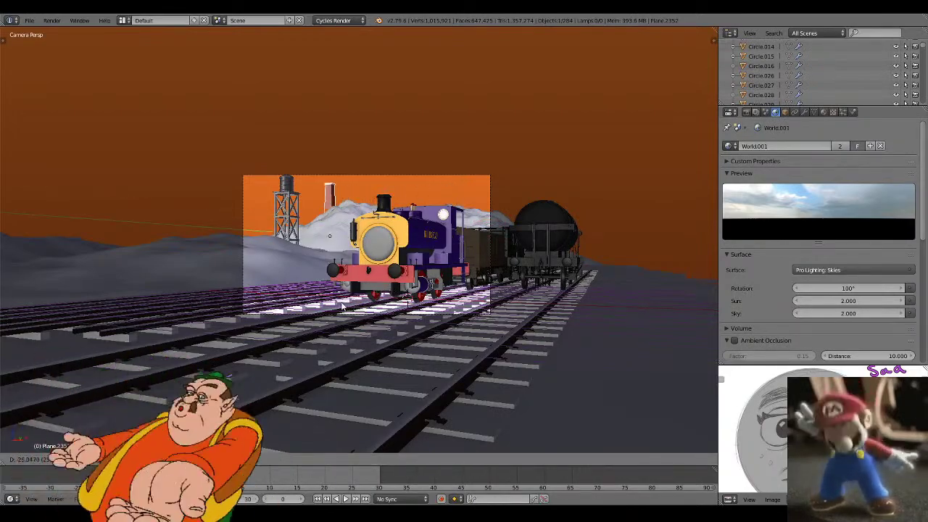
{"action": "scroll", "coordinate": [404, 273], "scroll_direction": "up", "scroll_amount": 4}
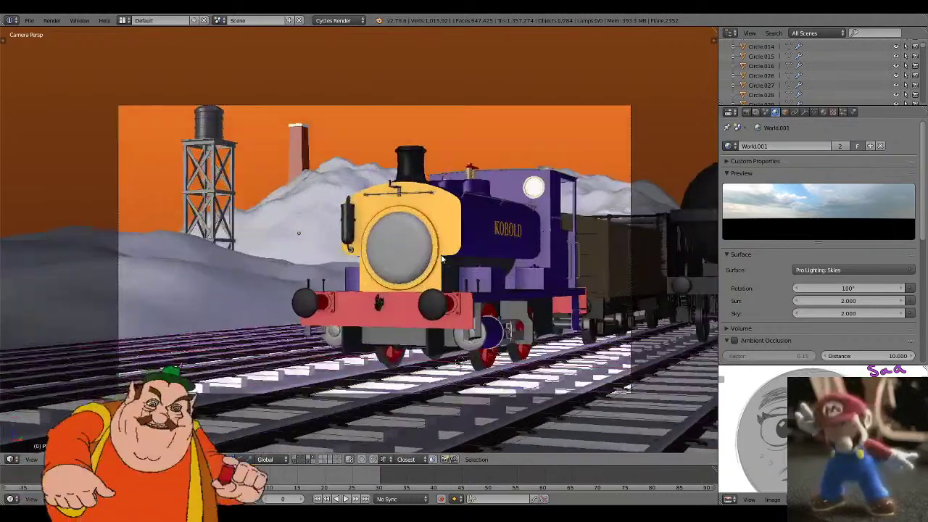
{"action": "key", "text": "z"}
{"action": "key", "text": "z"}
{"action": "right_click", "coordinate": [219, 231]}
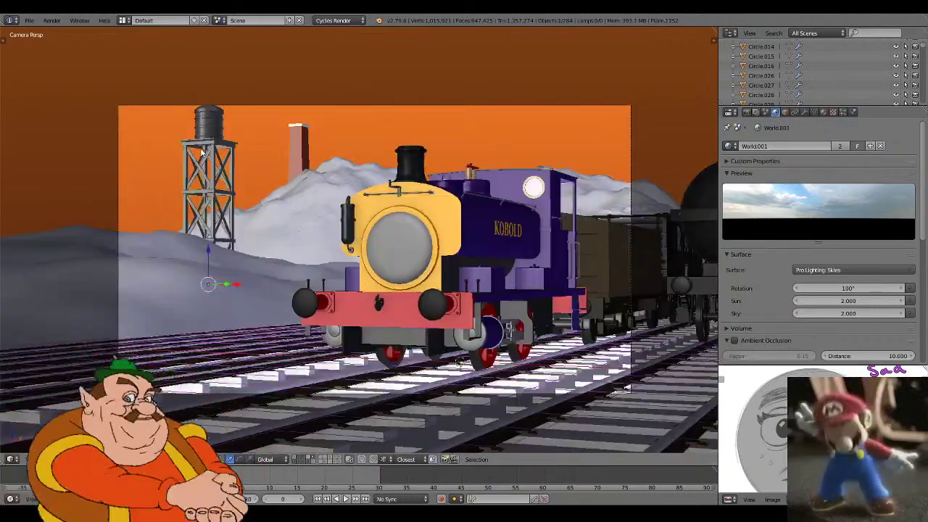
{"action": "key", "text": "g"}
{"action": "left_click", "coordinate": [296, 244]}
{"action": "key", "text": "a"}
- Isolate the layer containing the background props, hiding the terrain, tracks and trains
{"action": "scroll", "coordinate": [520, 322], "scroll_direction": "down", "scroll_amount": 7}
{"action": "key", "text": "KP_0"}
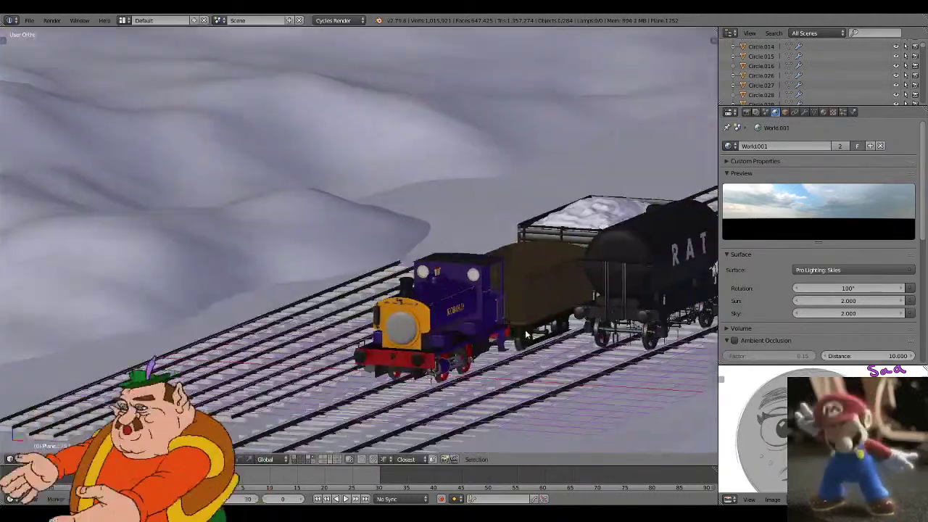
{"action": "scroll", "coordinate": [526, 327], "scroll_direction": "down", "scroll_amount": 8}
{"action": "key", "text": "z"}
{"action": "key", "text": "z"}
{"action": "mouse_move", "coordinate": [534, 311]}
{"action": "middle_mouse_down"}
{"action": "mouse_move", "coordinate": [557, 306]}
{"action": "mouse_move", "coordinate": [531, 312]}
{"action": "middle_mouse_up"}
{"action": "scroll", "coordinate": [557, 304], "scroll_direction": "up", "scroll_amount": 3}
{"action": "key", "text": "z"}
{"action": "key", "text": "z"}
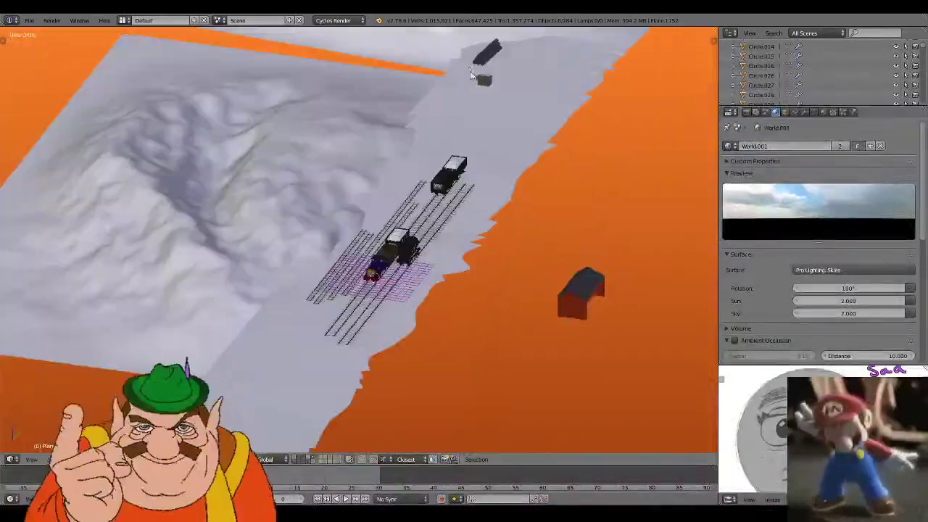
{"action": "key", "text": "z"}
{"action": "right_click", "coordinate": [486, 87]}
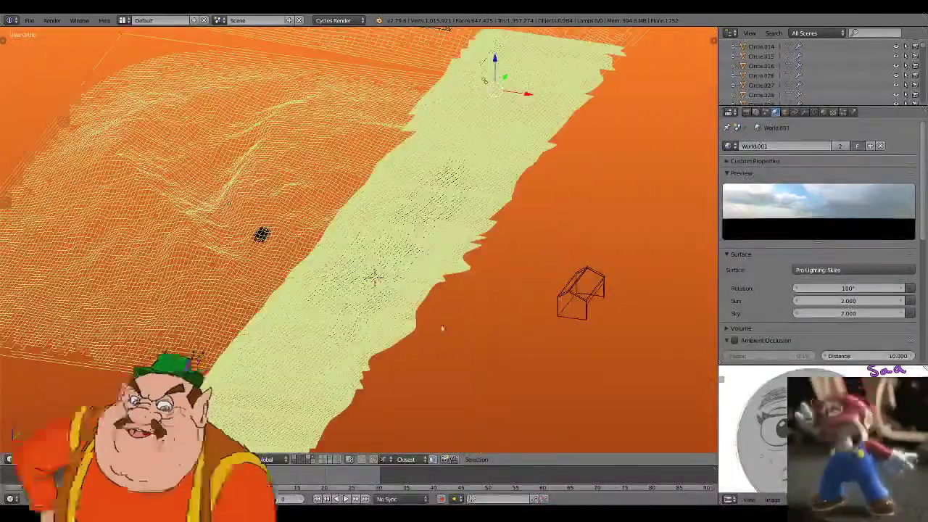
{"action": "key", "text": "a"}
{"action": "left_click", "coordinate": [312, 457], "text": "shift"}
- Select the crate and pipe stack together and move them into the camera's view near the water tower
{"action": "left_click_drag", "start_coordinate": [435, 158], "coordinate": [519, 48]}
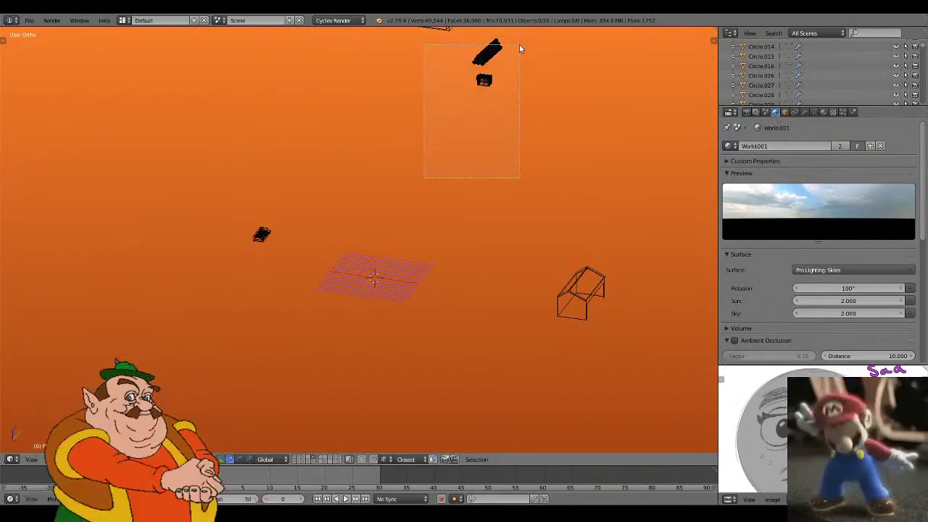
{"action": "key", "text": "g"}
{"action": "left_click", "coordinate": [352, 281]}
{"action": "key", "text": "KP_0"}
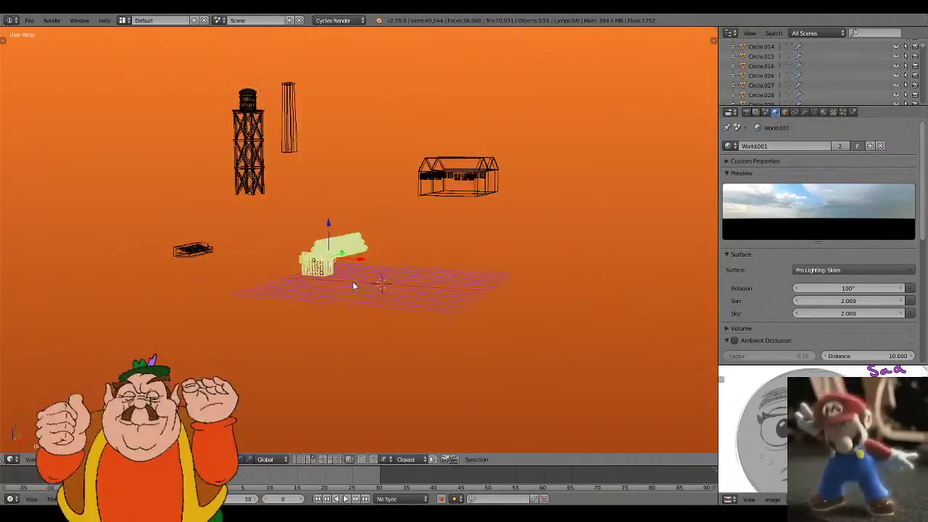
{"action": "key", "text": "z"}
{"action": "scroll", "coordinate": [328, 356], "scroll_direction": "up", "scroll_amount": 5}
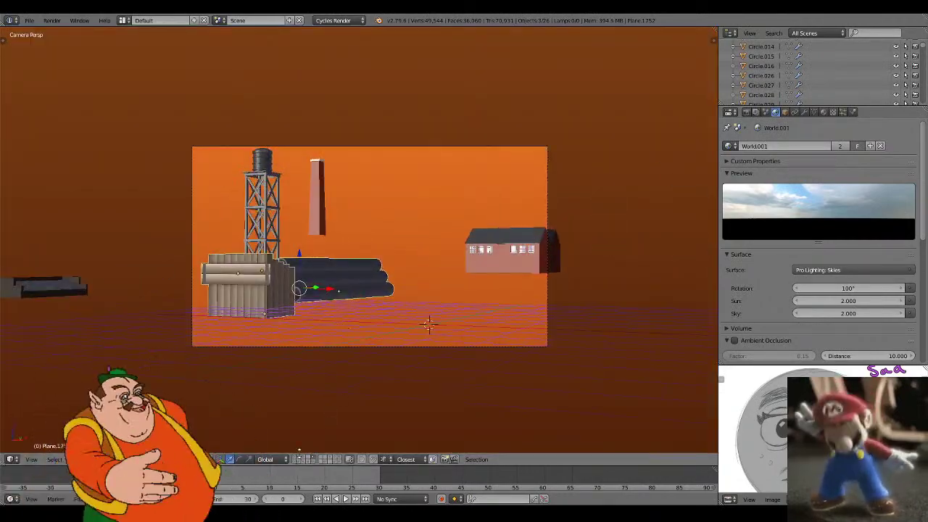
- Show the track, train and terrain layers again, along with the layer of the yellow No. 6 engine
{"action": "left_click", "coordinate": [300, 458], "text": "shift"}
{"action": "left_click", "coordinate": [304, 458], "text": "shift"}
{"action": "left_click", "coordinate": [300, 461], "text": "shift"}
{"action": "left_click", "coordinate": [296, 461], "text": "shift"}
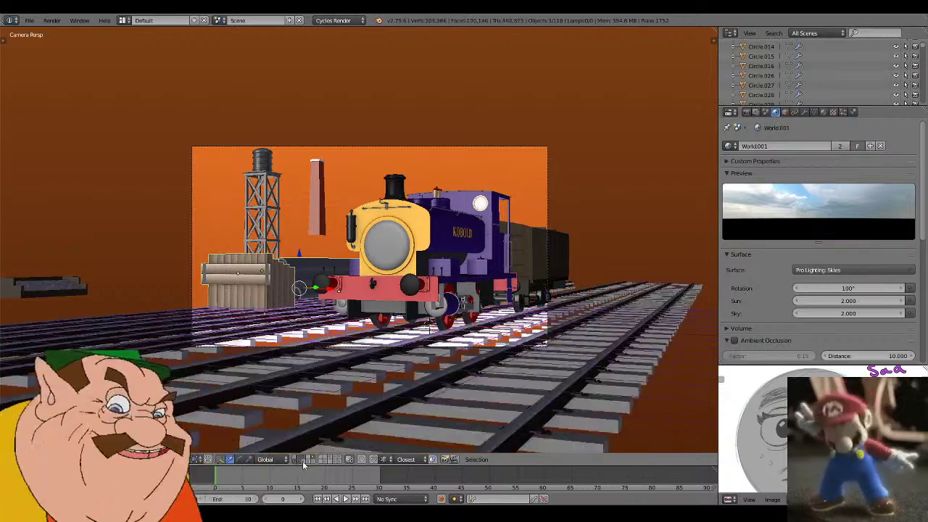
{"action": "left_click", "coordinate": [305, 461], "text": "shift"}
{"action": "left_click", "coordinate": [310, 460], "text": "shift"}
{"action": "left_click", "coordinate": [313, 458], "text": "shift"}
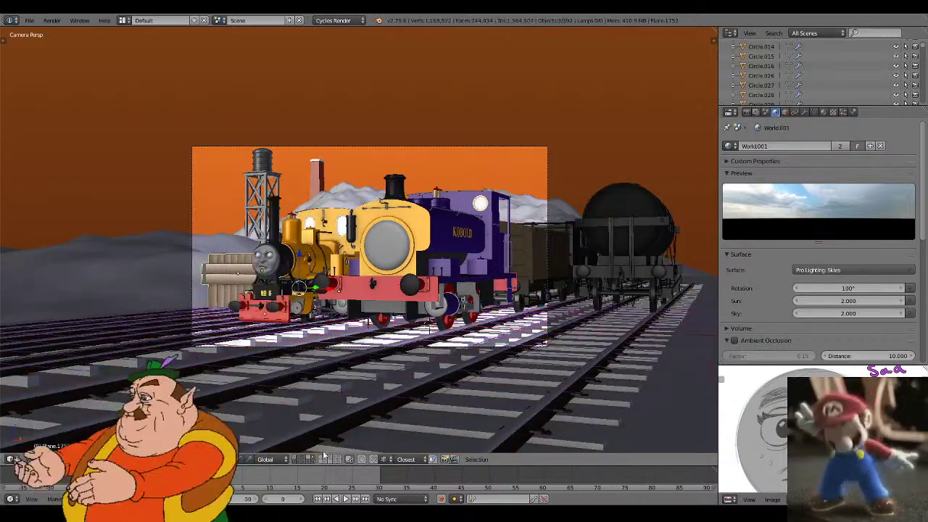
- Move the crate and pipe stack farther back along the Y axis beside the sidings
{"action": "key", "text": "KP_0"}
{"action": "scroll", "coordinate": [370, 371], "scroll_direction": "down", "scroll_amount": 3}
{"action": "key", "text": "z"}
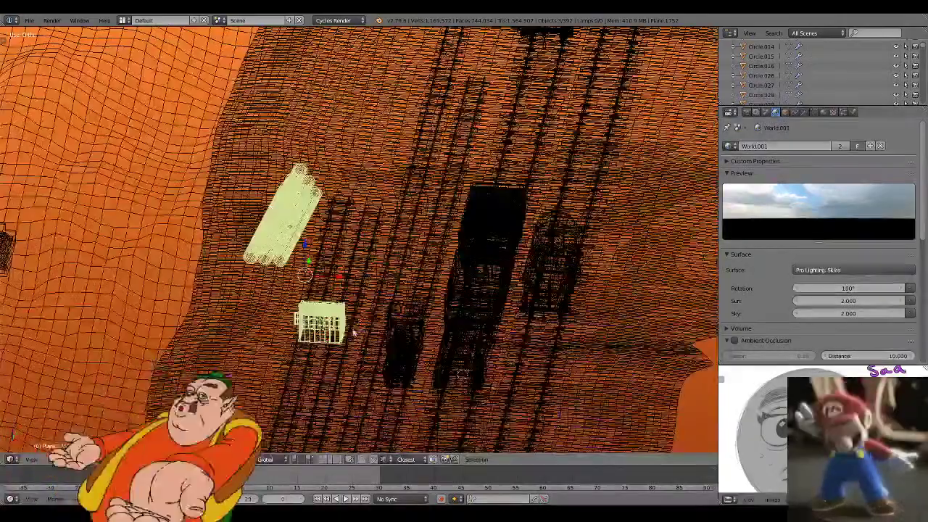
{"action": "key", "text": "z"}
{"action": "key", "text": "g"}
{"action": "key", "text": "y"}
{"action": "left_click", "coordinate": [436, 201]}
{"action": "scroll", "coordinate": [437, 201], "scroll_direction": "down", "scroll_amount": 5}
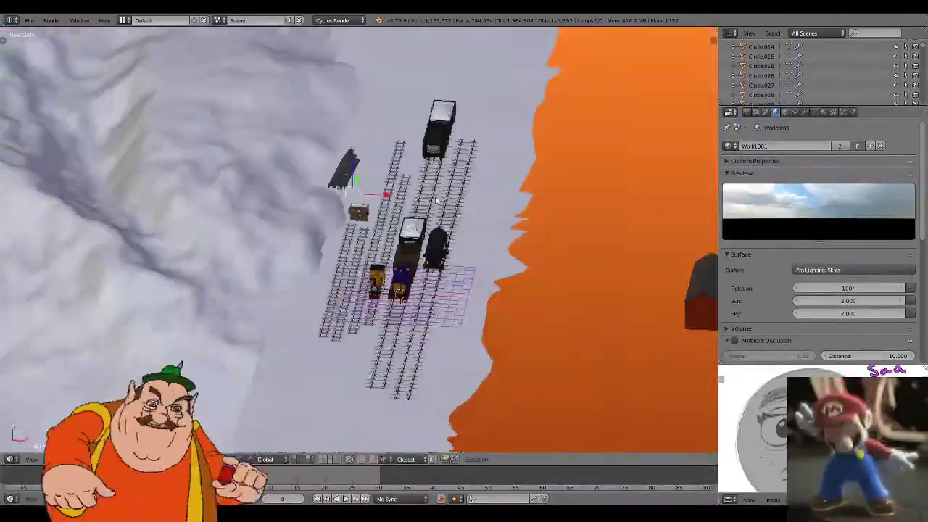
- Select only the crate and move it along the X axis across the tracks onto the tank wagon's line
{"action": "middle_click_drag", "start_coordinate": [436, 200], "coordinate": [408, 191]}
{"action": "scroll", "coordinate": [391, 199], "scroll_direction": "up", "scroll_amount": 2}
{"action": "key", "text": "z"}
{"action": "key", "text": "a"}
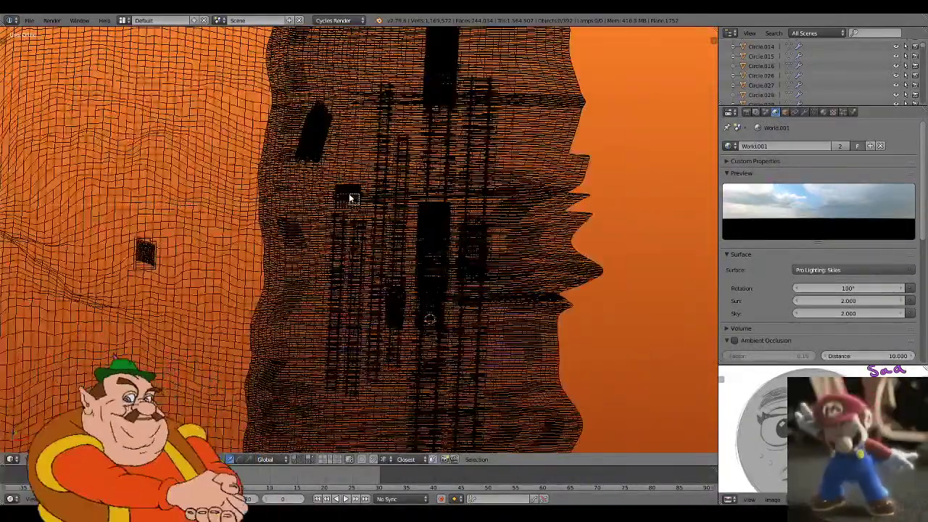
{"action": "right_click", "coordinate": [350, 198]}
{"action": "key", "text": "a"}
{"action": "scroll", "coordinate": [349, 181], "scroll_direction": "up", "scroll_amount": 3}
{"action": "right_click", "coordinate": [350, 154]}
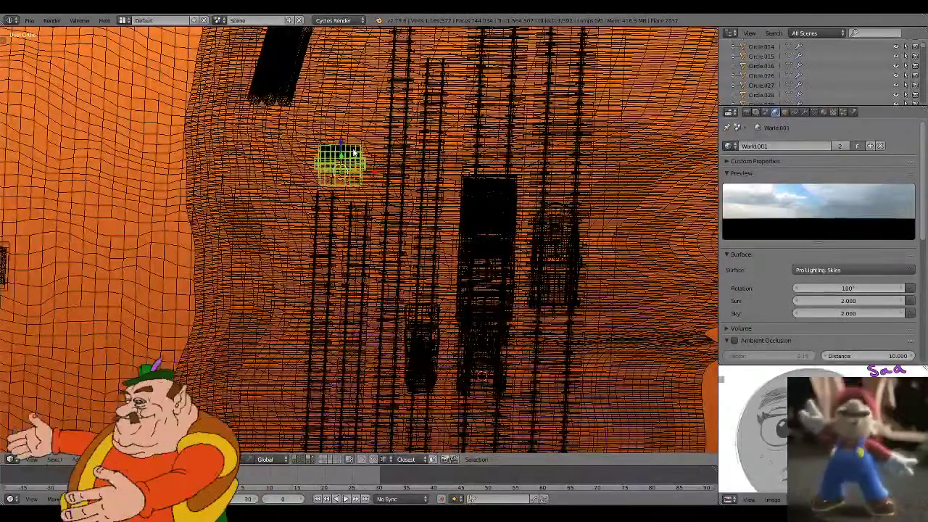
{"action": "key", "text": "z"}
{"action": "middle_click_drag", "start_coordinate": [360, 172], "coordinate": [479, 213]}
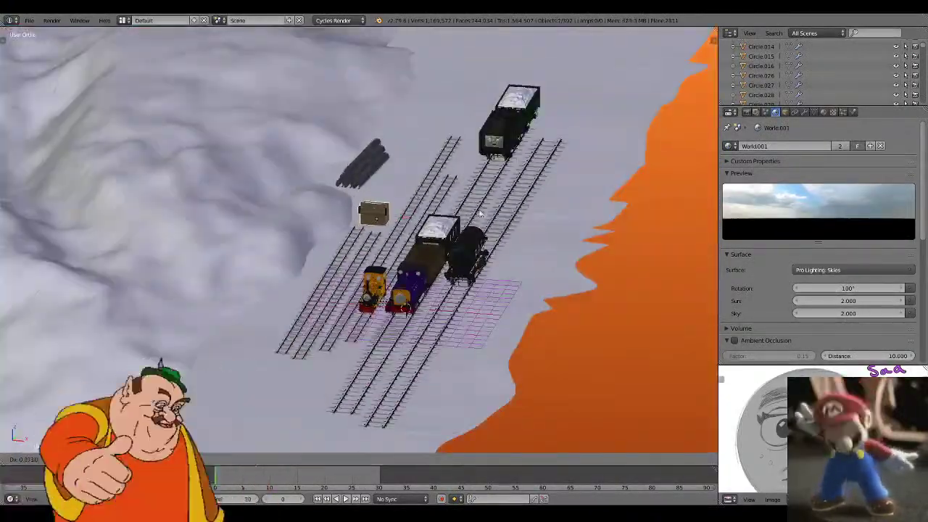
{"action": "left_click", "coordinate": [537, 221]}
- Adjust the crate's height in front view so its base sits at track level
{"action": "key", "text": "KP_1"}
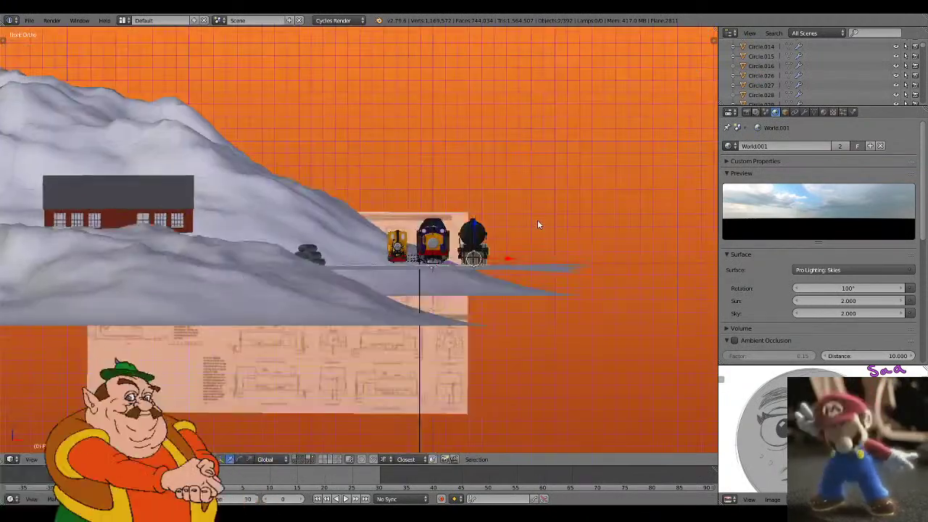
{"action": "key", "text": "KP_Decimal"}
{"action": "key", "text": "g"}
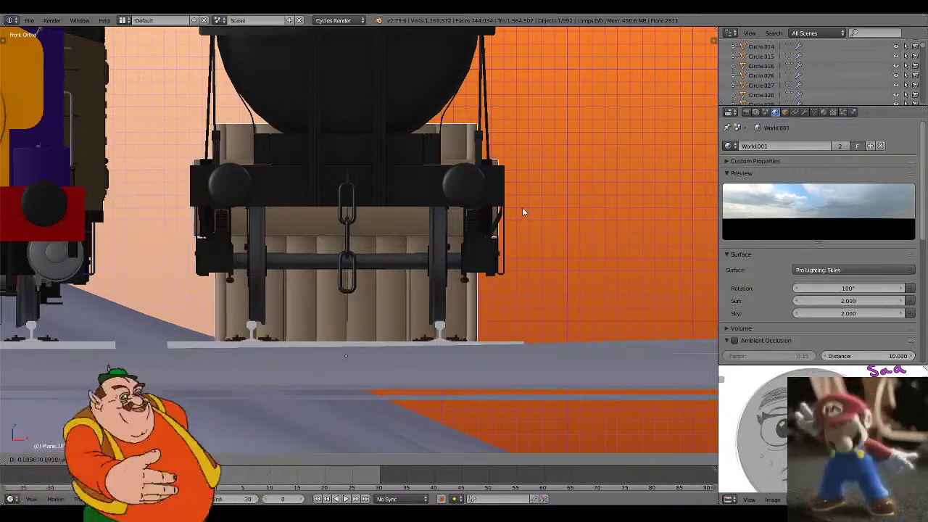
{"action": "left_click", "coordinate": [520, 216]}
{"action": "scroll", "coordinate": [478, 251], "scroll_direction": "down", "scroll_amount": 5}
- Move the crate back past the far end of the tracks, beside the rear wagon
{"action": "key", "text": "z"}
{"action": "middle_click_drag", "start_coordinate": [520, 215], "coordinate": [455, 276]}
{"action": "key", "text": "z"}
{"action": "scroll", "coordinate": [455, 277], "scroll_direction": "down", "scroll_amount": 2}
{"action": "scroll", "coordinate": [455, 279], "scroll_direction": "down", "scroll_amount": 4}
{"action": "middle_click_drag", "start_coordinate": [415, 251], "coordinate": [435, 268]}
{"action": "scroll", "coordinate": [435, 268], "scroll_direction": "down", "scroll_amount": 2}
{"action": "key", "text": "g"}
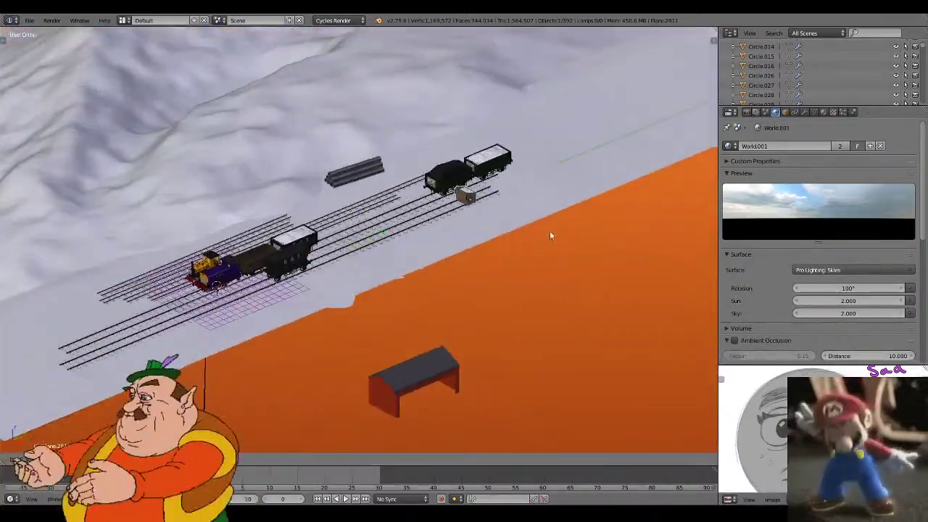
{"action": "left_click", "coordinate": [604, 224]}
- Move the red shed to the hillside edge of the sidings and rotate it 180 degrees
{"action": "key", "text": "g"}
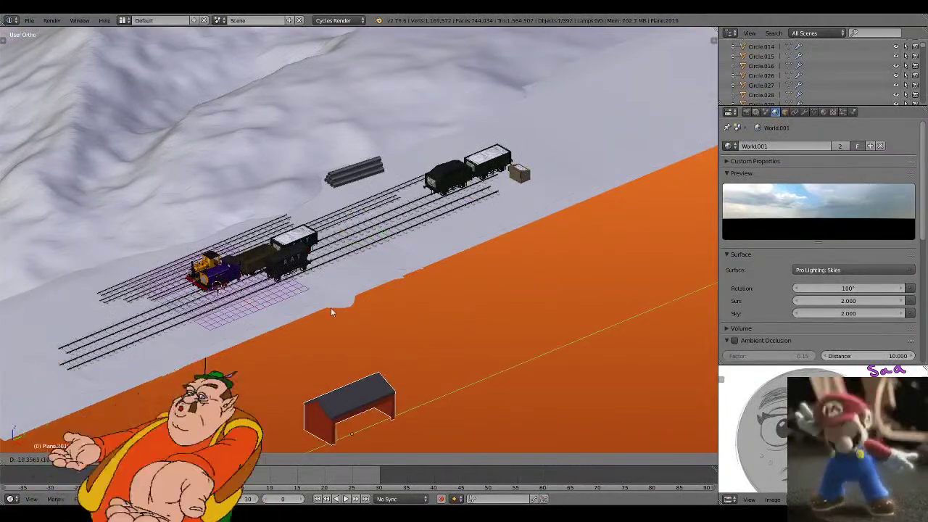
{"action": "left_click", "coordinate": [146, 187]}
{"action": "type", "text": "r180"}
{"action": "key", "text": "Return"}
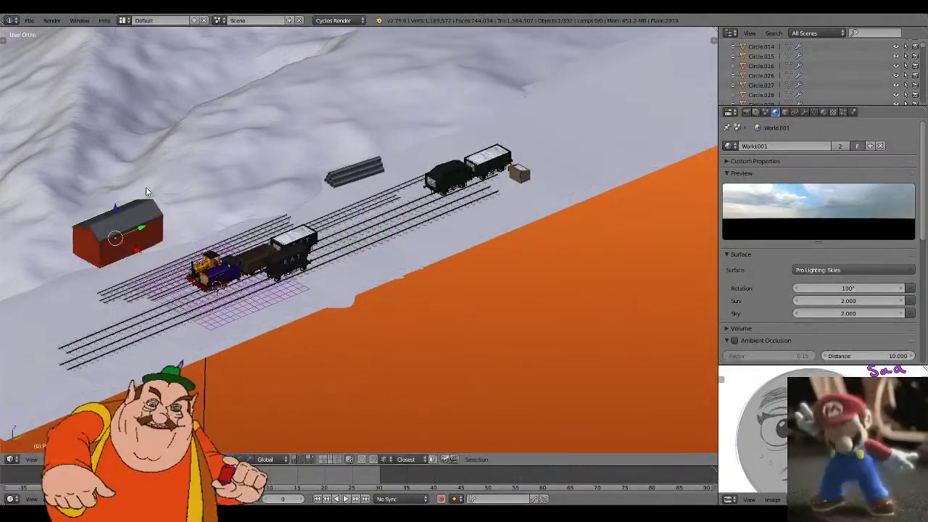
- Slide the shed back along the Y axis while viewing through the camera
{"action": "key", "text": "KP_0"}
{"action": "key", "text": "g"}
{"action": "key", "text": "y"}
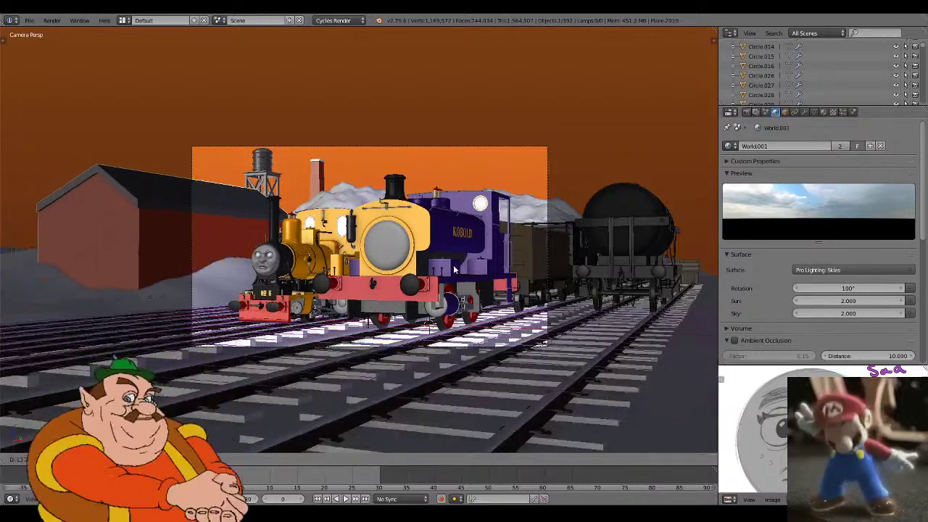
{"action": "left_click", "coordinate": [455, 264]}
- Move the shed along the X axis to the edge of the sidings and adjust its position beside the tracks
{"action": "key", "text": "KP_0"}
{"action": "scroll", "coordinate": [396, 304], "scroll_direction": "down", "scroll_amount": 5}
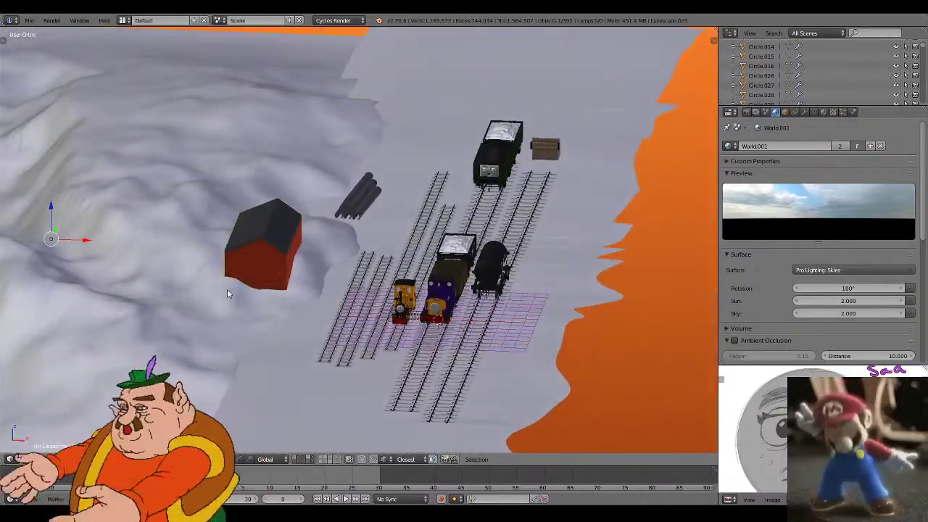
{"action": "left_click_drag", "start_coordinate": [282, 273], "coordinate": [324, 286]}
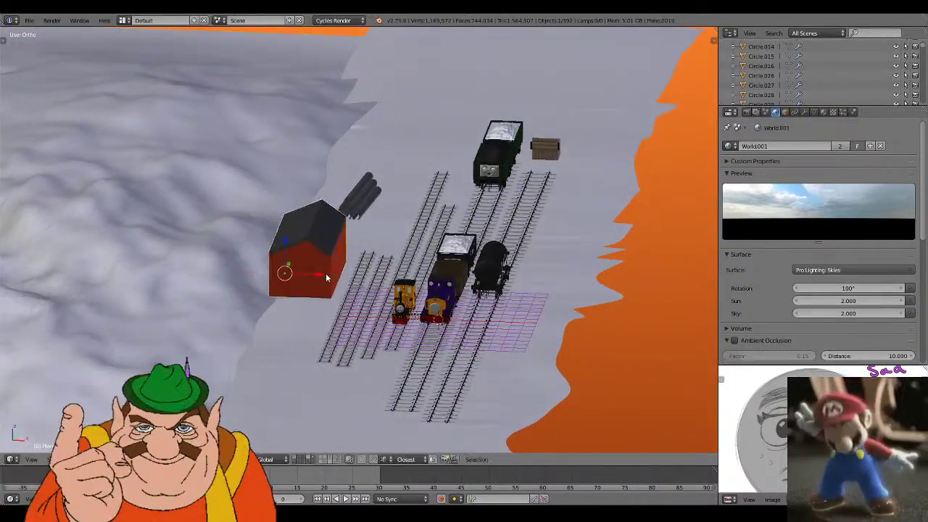
{"action": "key", "text": "z"}
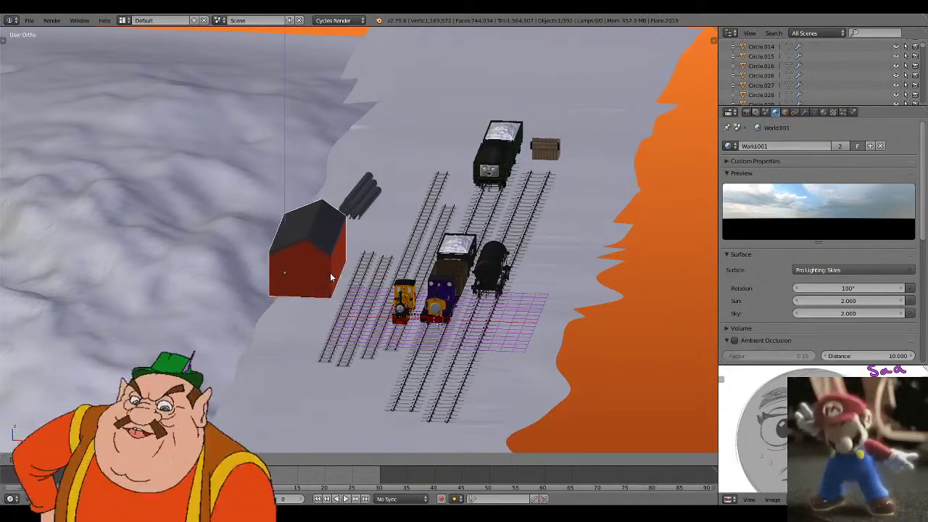
{"action": "key", "text": "x"}
{"action": "left_click", "coordinate": [337, 276]}
{"action": "key", "text": "g"}
{"action": "left_click", "coordinate": [336, 274]}
{"action": "middle_click_drag", "start_coordinate": [336, 274], "coordinate": [323, 297]}
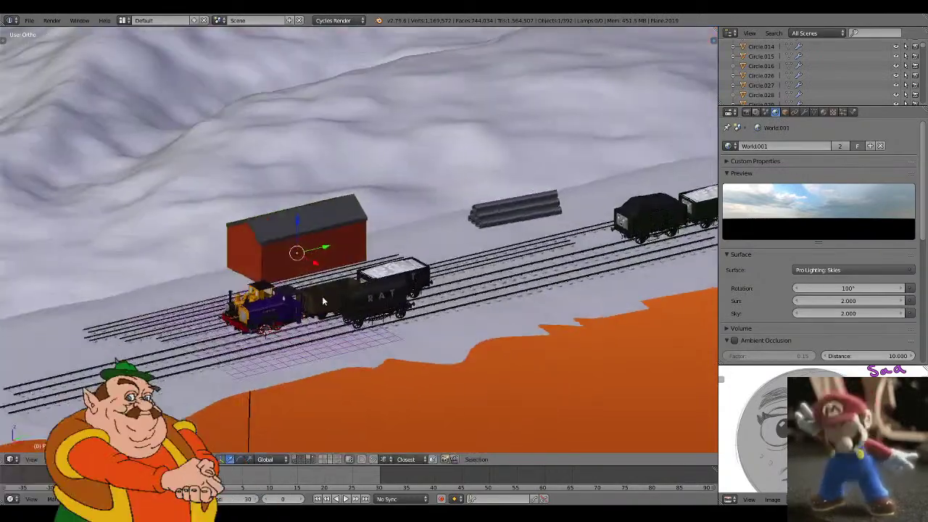
{"action": "scroll", "coordinate": [366, 284], "scroll_direction": "down", "scroll_amount": 1}
{"action": "key", "text": "KP_0"}
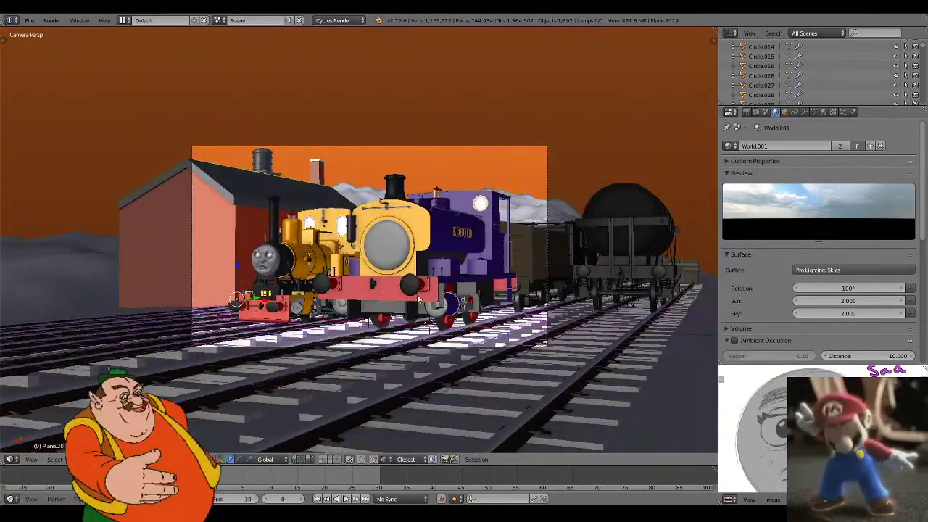
- Switch the viewport to textured display and shift the brick shed away from behind the yellow engine
{"action": "key", "text": "shift+z"}
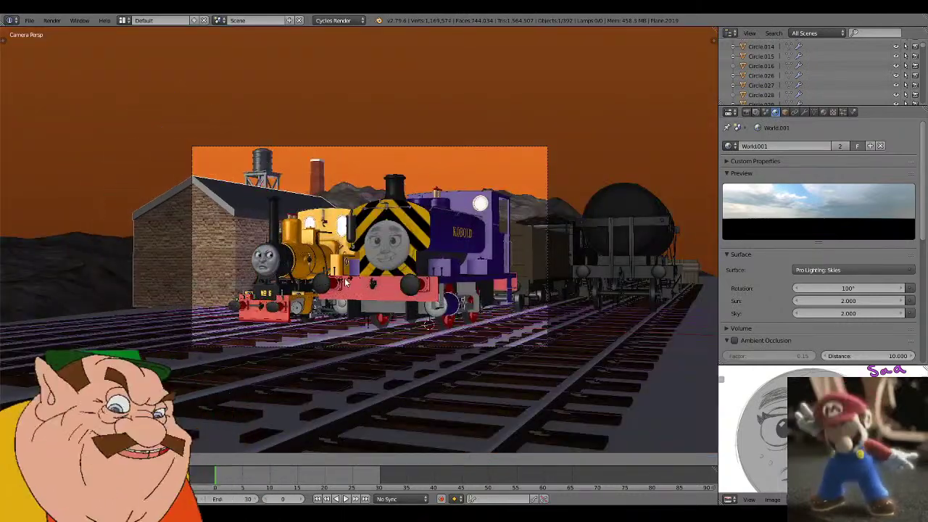
{"action": "left_click", "coordinate": [326, 279]}
{"action": "key", "text": "g"}
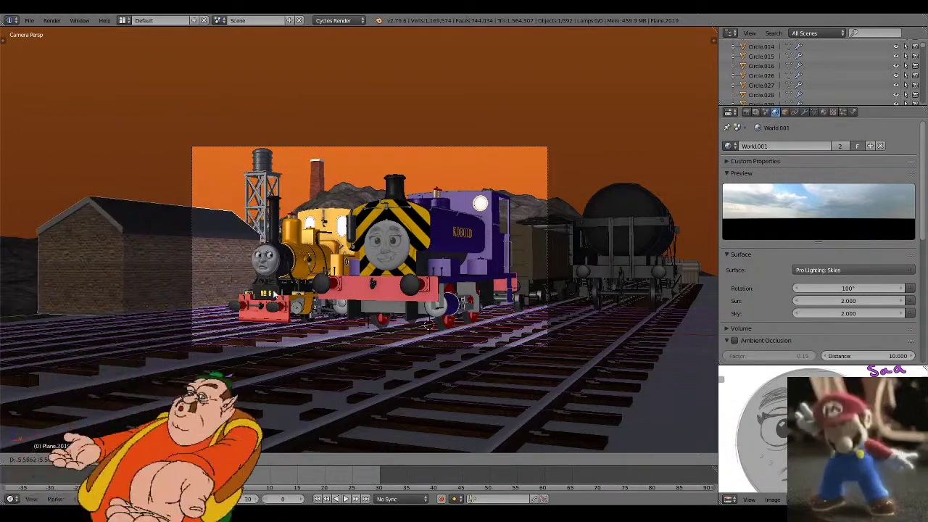
- Scale the shed down slightly and reposition it along the X and Y axes beside the water tower
{"action": "key", "text": "s"}
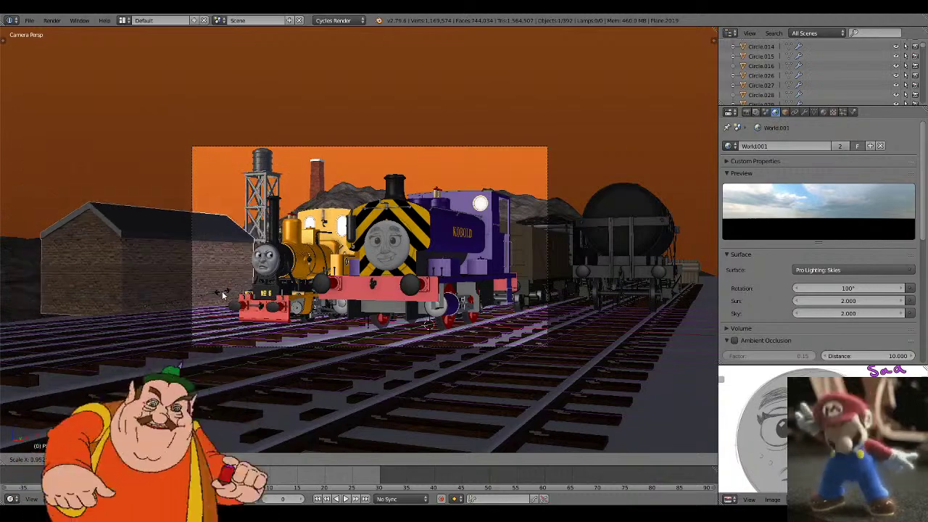
{"action": "key", "text": "g"}
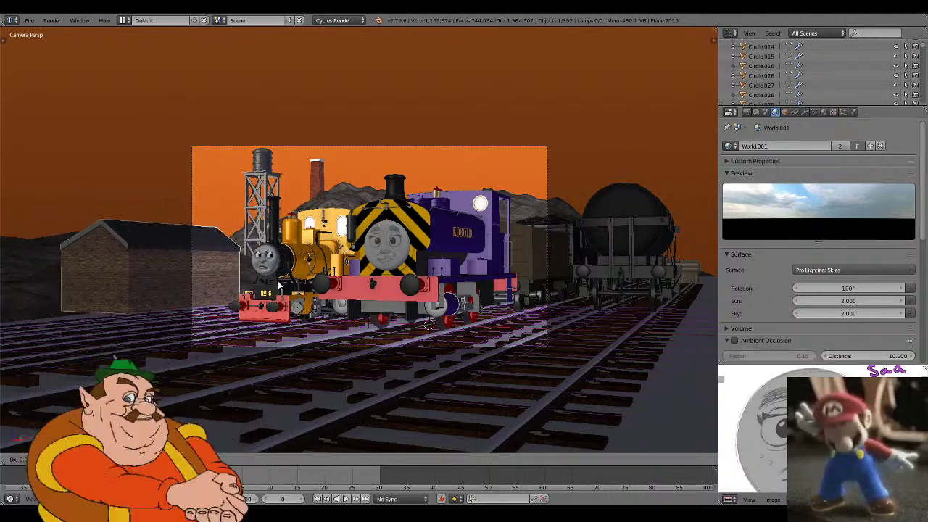
{"action": "left_click", "coordinate": [316, 299]}
{"action": "key", "text": "g"}
{"action": "key", "text": "y"}
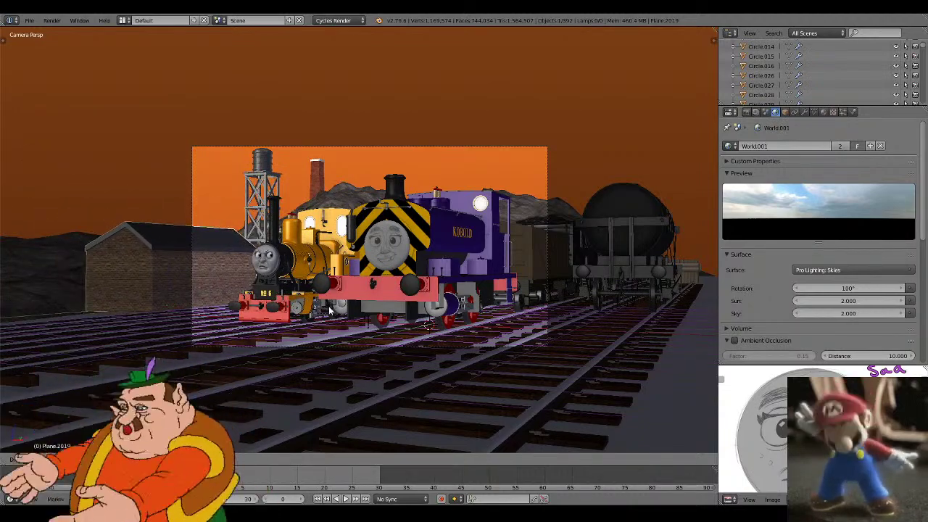
{"action": "left_click", "coordinate": [325, 308]}
- Shrink the shed further and slide it along the Y axis clear of the No. 6 engine in camera view
{"action": "key", "text": "s"}
{"action": "left_click", "coordinate": [296, 315]}
{"action": "key", "text": "g"}
{"action": "key", "text": "y"}
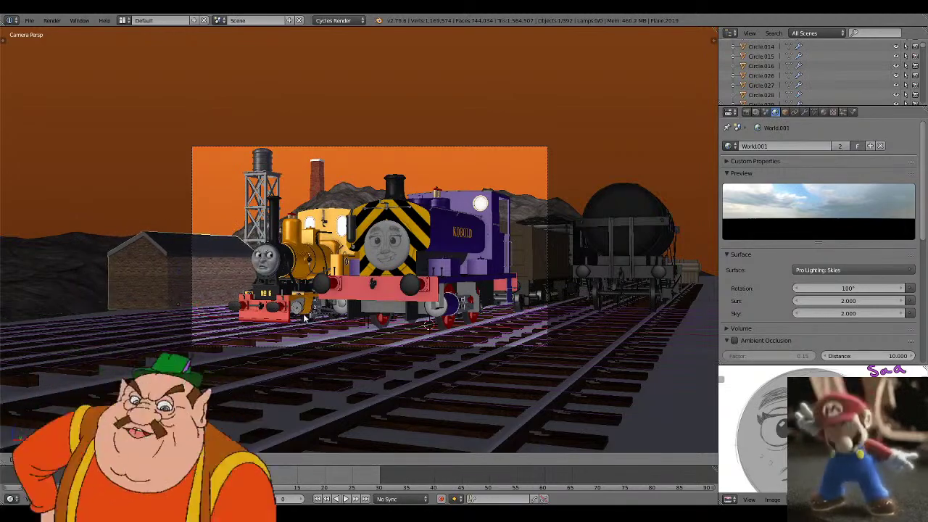
{"action": "left_click", "coordinate": [357, 340]}
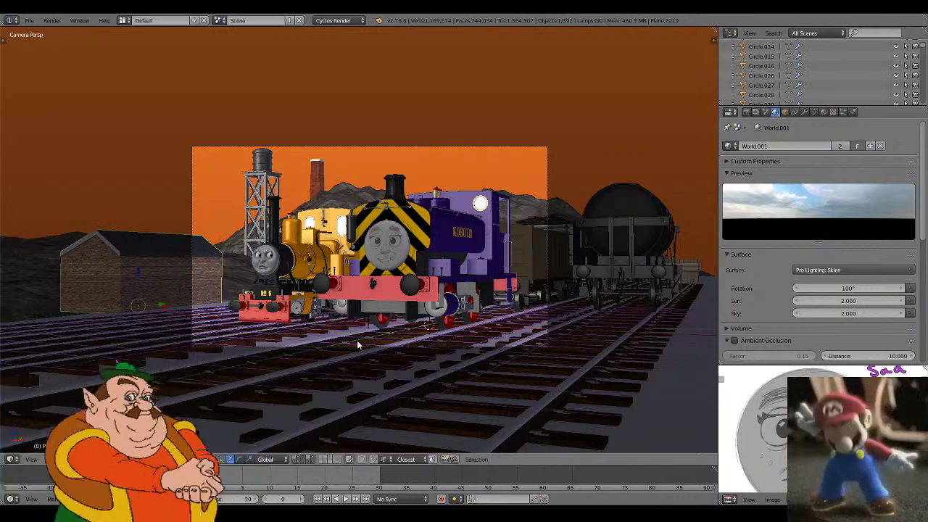
{"action": "scroll", "coordinate": [466, 372], "scroll_direction": "up", "scroll_amount": 1}
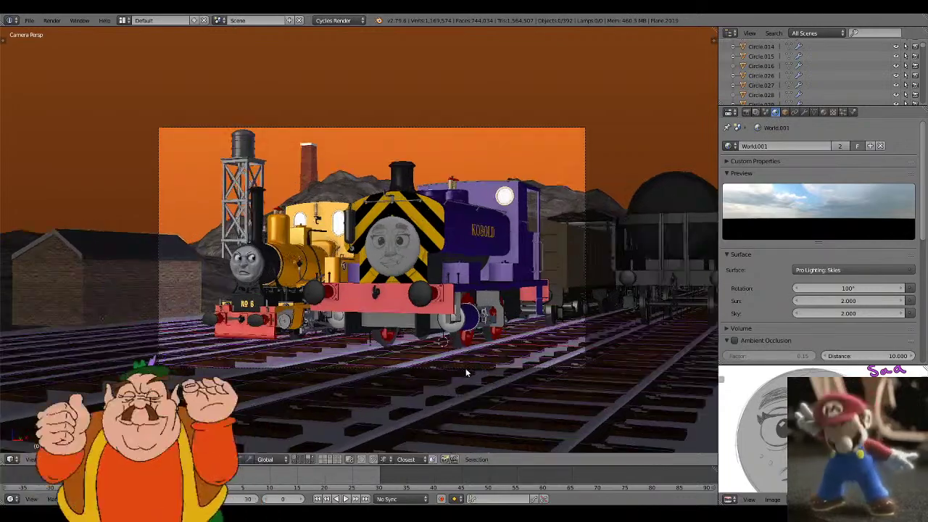
- Maximize the 3D viewport and shift the water tower away from the No. 6 engine's funnel toward the camera frame's edge
{"action": "scroll", "coordinate": [508, 366], "scroll_direction": "up", "scroll_amount": 1}
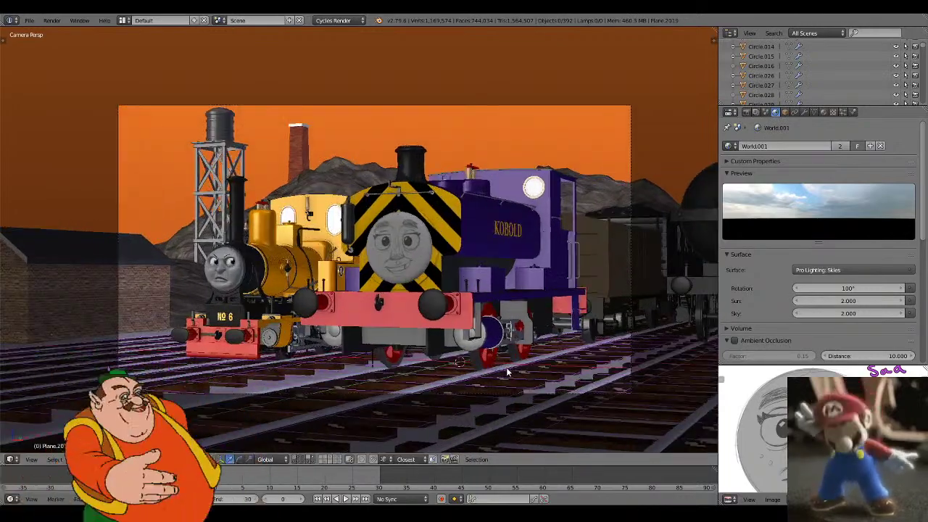
{"action": "key", "text": "ctrl+Up"}
{"action": "scroll", "coordinate": [517, 348], "scroll_direction": "up", "scroll_amount": 2}
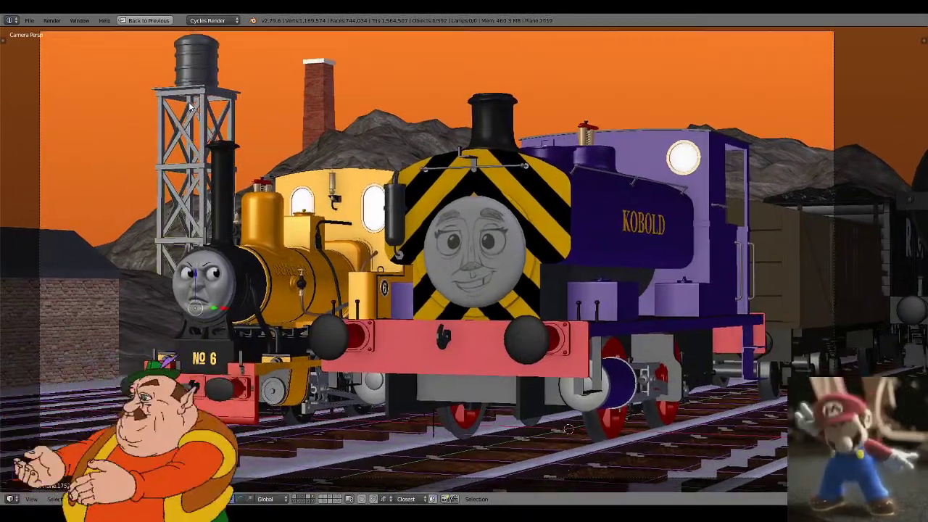
{"action": "key", "text": "g"}
{"action": "left_click", "coordinate": [162, 109]}
{"action": "key", "text": "a"}
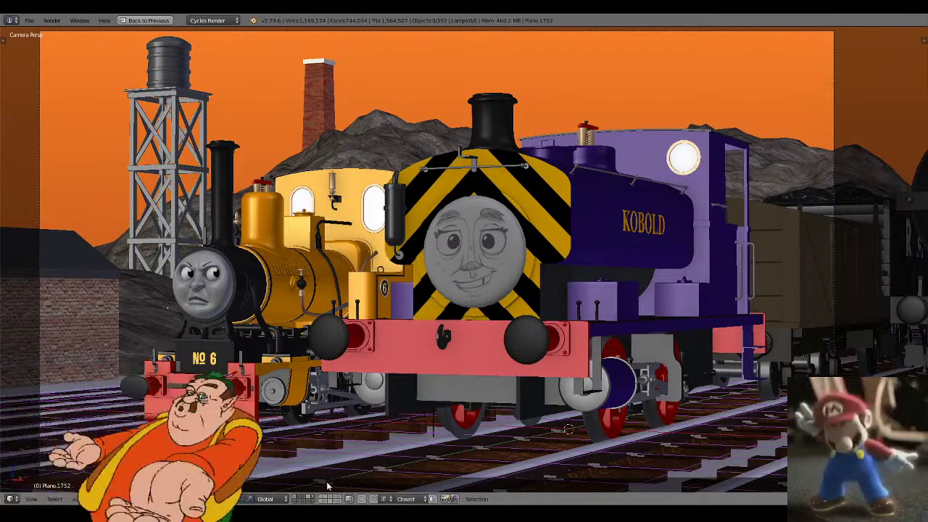
- Isolate the background props layer, select the whole crane and move it along the X axis to stand beside the water tower
{"action": "scroll", "coordinate": [327, 482], "scroll_direction": "down", "scroll_amount": 6}
{"action": "left_click", "coordinate": [313, 497]}
{"action": "key", "text": "b"}
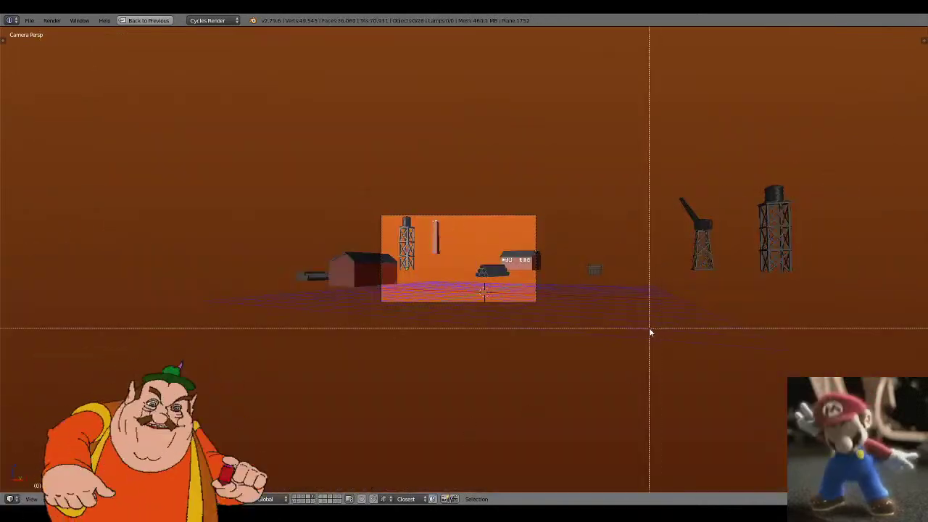
{"action": "right_click", "coordinate": [649, 328]}
{"action": "key", "text": "z"}
{"action": "key", "text": "b"}
{"action": "left_click_drag", "start_coordinate": [628, 326], "coordinate": [702, 153]}
{"action": "key", "text": "b"}
{"action": "right_click", "coordinate": [688, 312]}
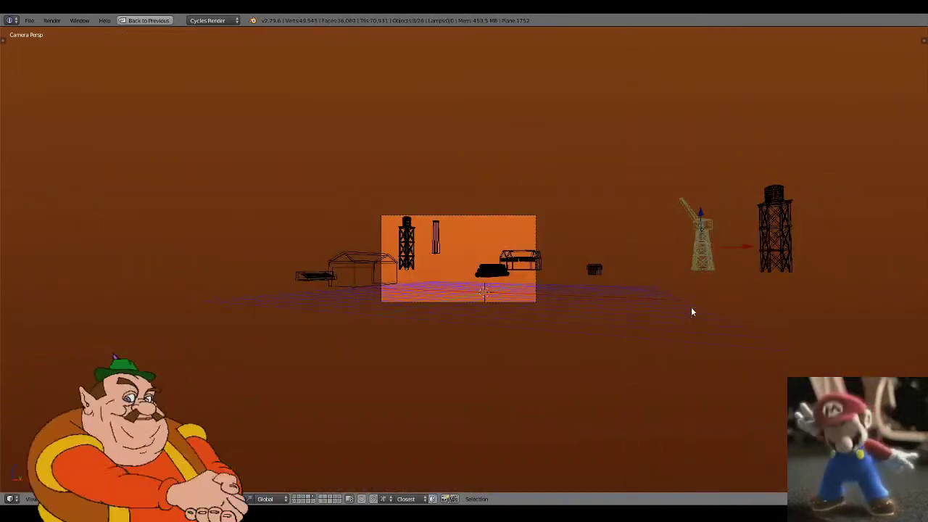
{"action": "key", "text": "z"}
{"action": "key", "text": "g"}
{"action": "key", "text": "x"}
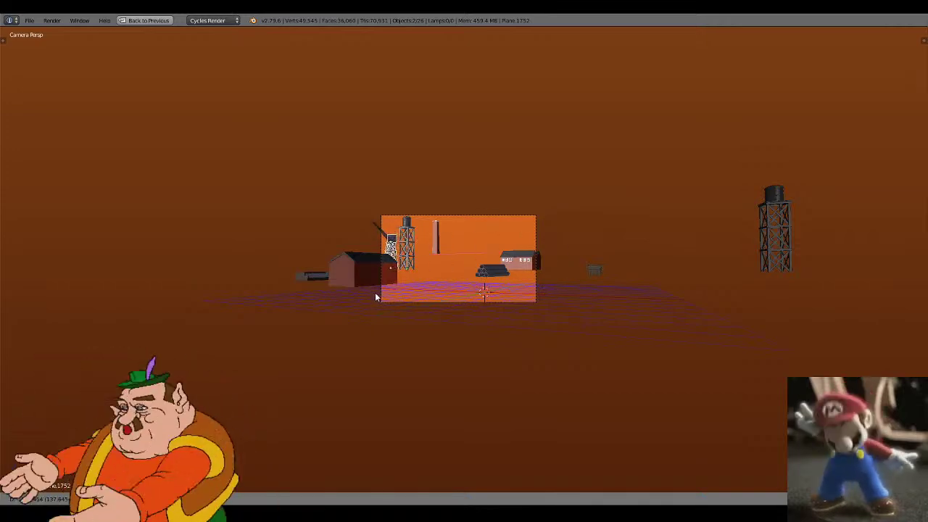
{"action": "left_click", "coordinate": [375, 292]}
- Show the engine, wagon, track and terrain layers together with the background props in camera view
{"action": "scroll", "coordinate": [420, 289], "scroll_direction": "up", "scroll_amount": 5}
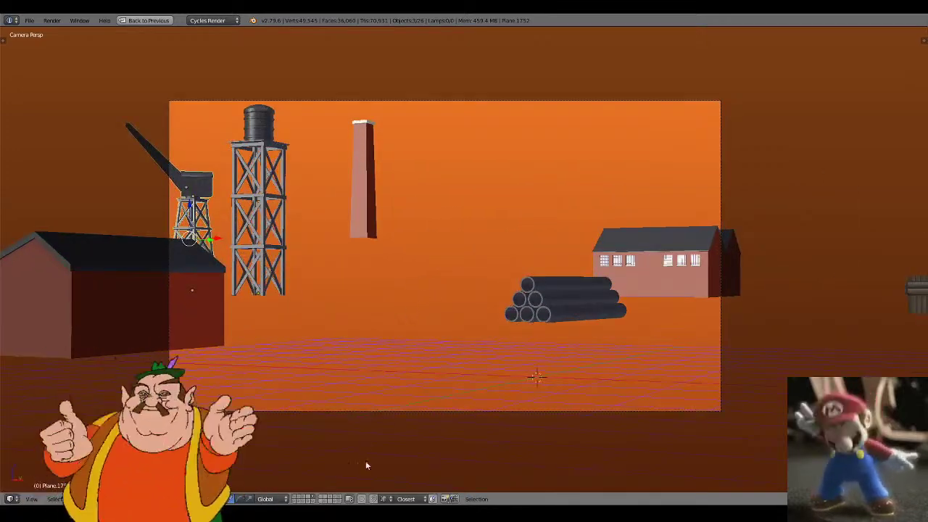
{"action": "left_click", "coordinate": [299, 497], "text": "shift"}
{"action": "left_click", "coordinate": [295, 501], "text": "shift"}
{"action": "left_click", "coordinate": [299, 500], "text": "shift"}
{"action": "left_click", "coordinate": [303, 501], "text": "shift"}
{"action": "left_click", "coordinate": [308, 501], "text": "shift"}
{"action": "left_click", "coordinate": [314, 501], "text": "shift"}
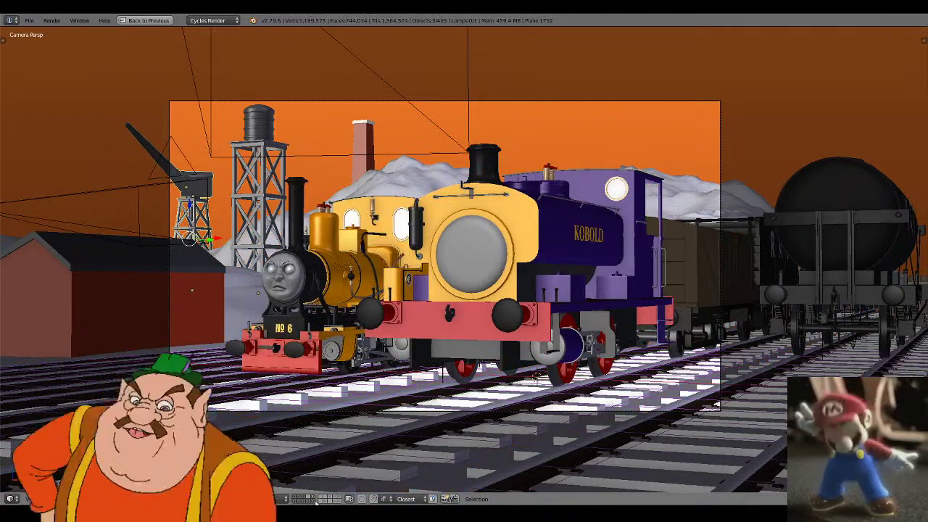
- Try the crane directly behind the water tower, then move it away from that spot
{"action": "key", "text": "g"}
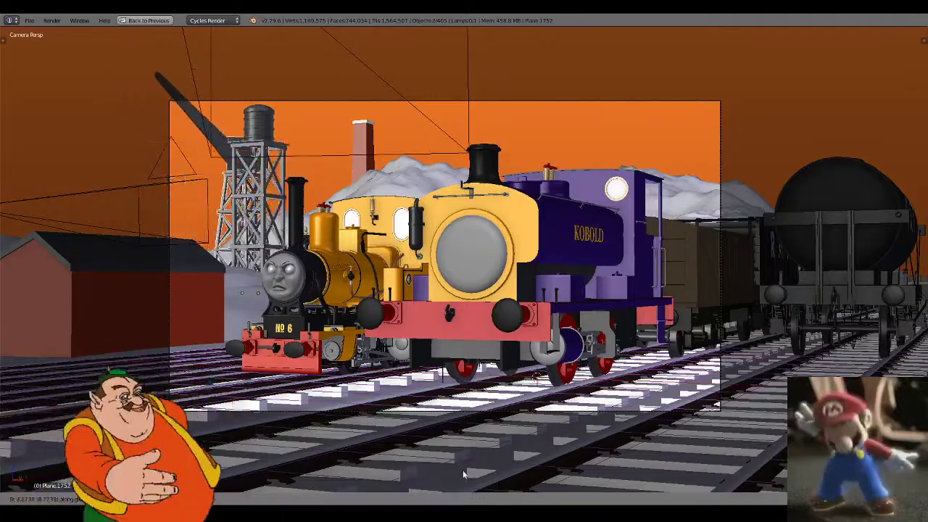
{"action": "left_click", "coordinate": [627, 135]}
{"action": "key", "text": "g"}
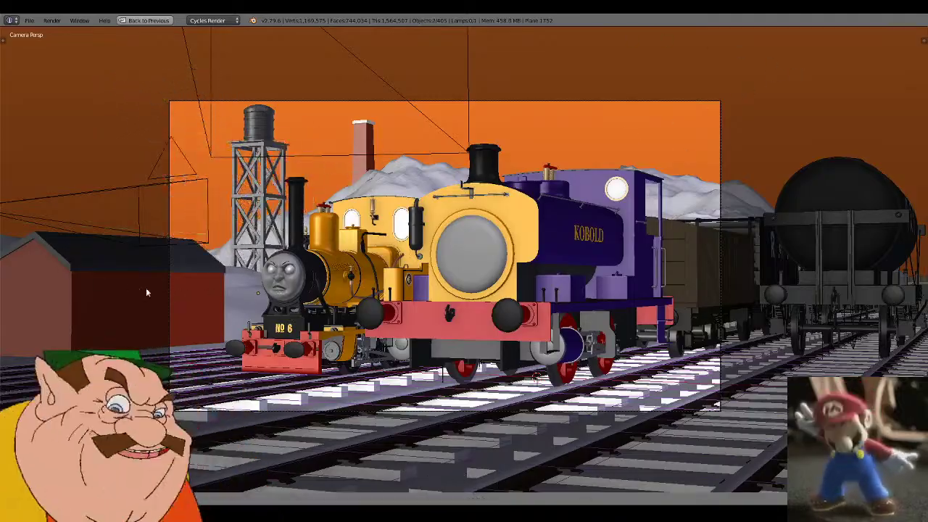
{"action": "left_click", "coordinate": [223, 299]}
- Move the crane along the Y axis toward the hilly terrain and return to the camera view
{"action": "key", "text": "z"}
{"action": "scroll", "coordinate": [561, 305], "scroll_direction": "down", "scroll_amount": 3}
{"action": "key", "text": "KP_0"}
{"action": "key", "text": "z"}
{"action": "scroll", "coordinate": [661, 228], "scroll_direction": "down", "scroll_amount": 5}
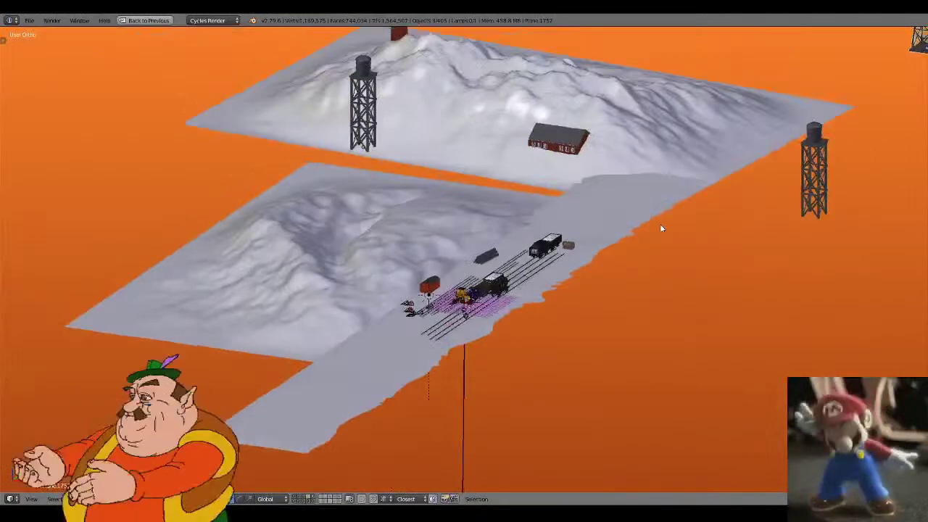
{"action": "scroll", "coordinate": [588, 306], "scroll_direction": "down", "scroll_amount": 2}
{"action": "key", "text": "KP_Decimal"}
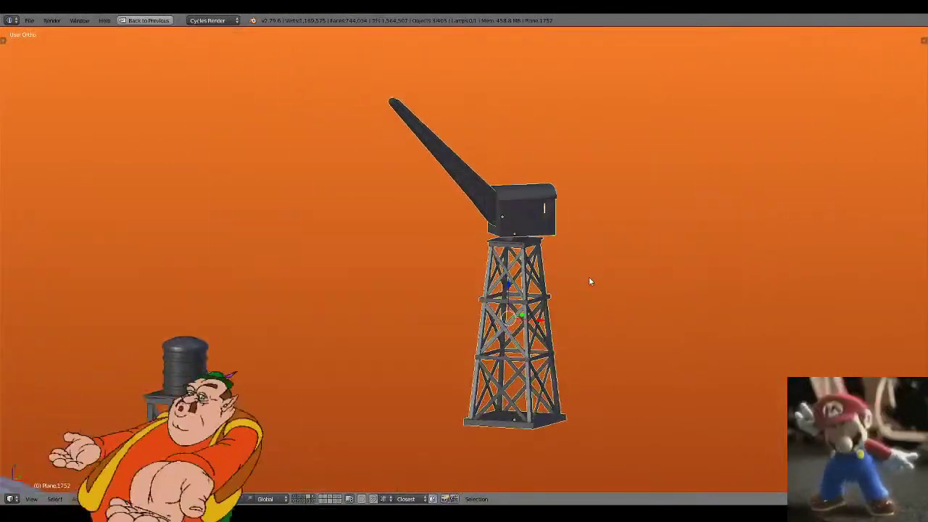
{"action": "middle_click_drag", "start_coordinate": [588, 278], "coordinate": [567, 389]}
{"action": "scroll", "coordinate": [570, 281], "scroll_direction": "up", "scroll_amount": 2}
{"action": "scroll", "coordinate": [567, 388], "scroll_direction": "down", "scroll_amount": 3}
{"action": "key", "text": "g"}
{"action": "key", "text": "y"}
{"action": "left_click", "coordinate": [155, 348]}
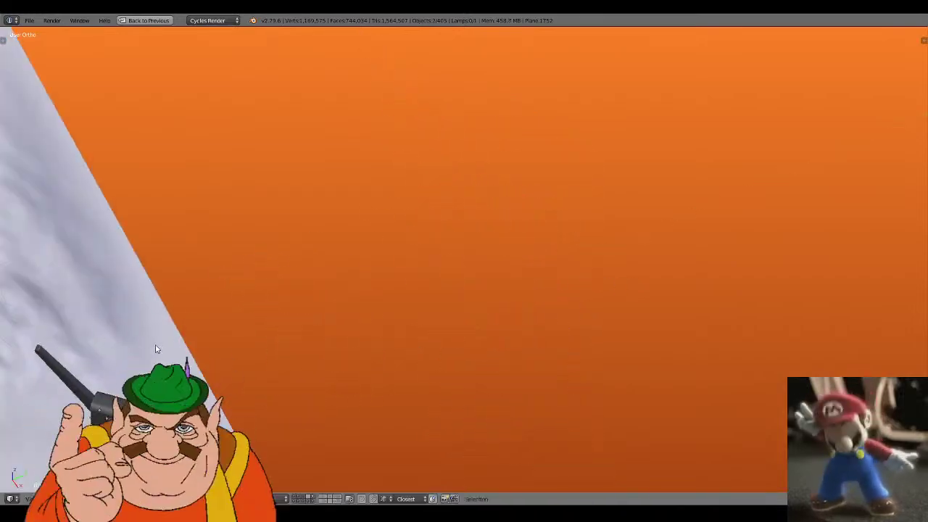
{"action": "middle_click_drag", "start_coordinate": [155, 349], "coordinate": [449, 327]}
{"action": "key", "text": "KP_0"}
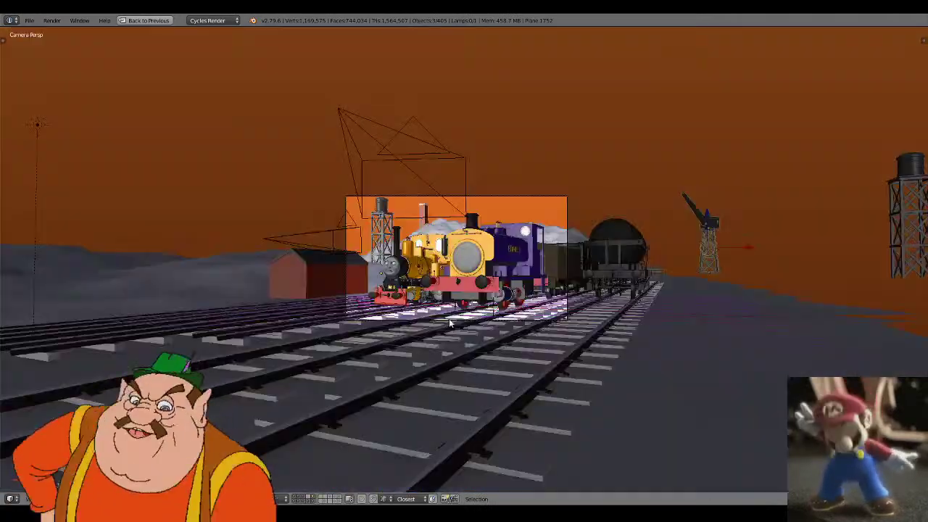
- Bring the crane into the camera frame behind Kobold's cab and adjust its height along the Z axis
{"action": "scroll", "coordinate": [450, 324], "scroll_direction": "up", "scroll_amount": 4}
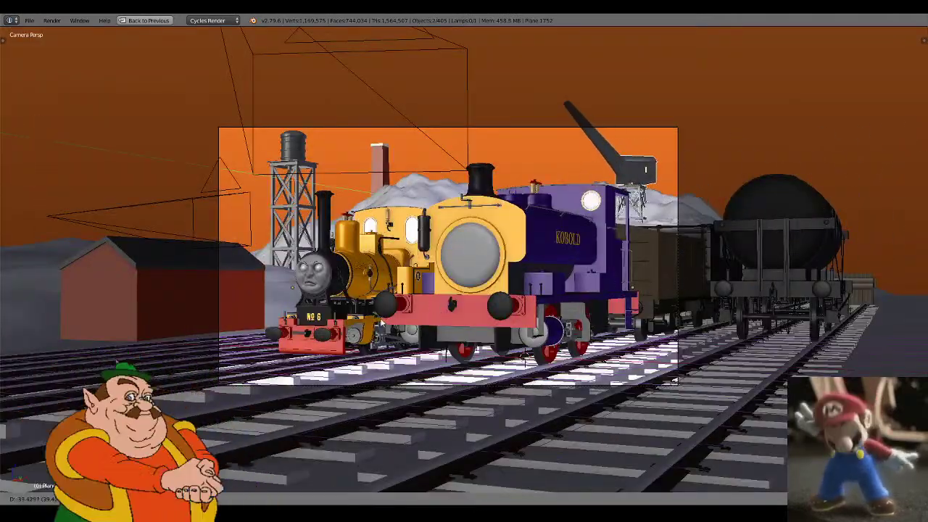
{"action": "left_click", "coordinate": [411, 329]}
{"action": "key", "text": "g"}
{"action": "key", "text": "z"}
{"action": "left_click", "coordinate": [405, 305]}
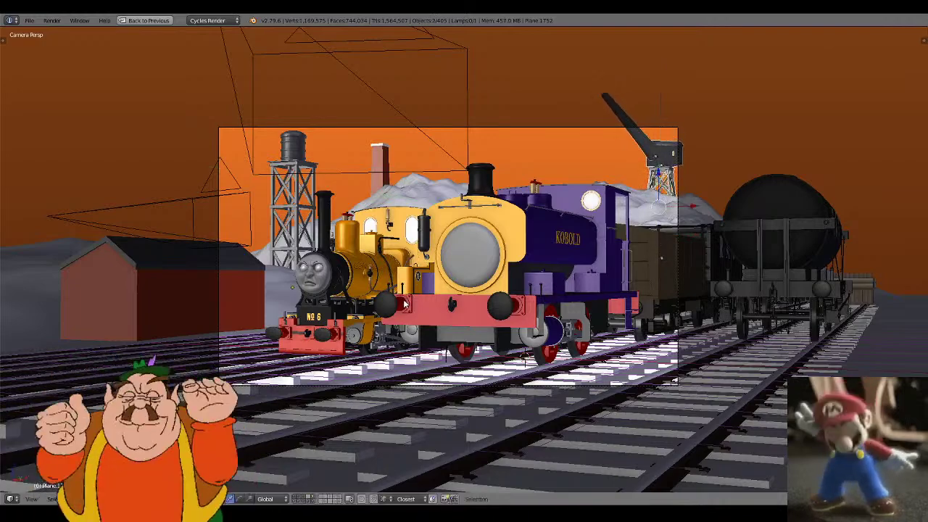
- Shift the crane along the X axis just inside the frame and rotate the whole crane
{"action": "key", "text": "g"}
{"action": "key", "text": "x"}
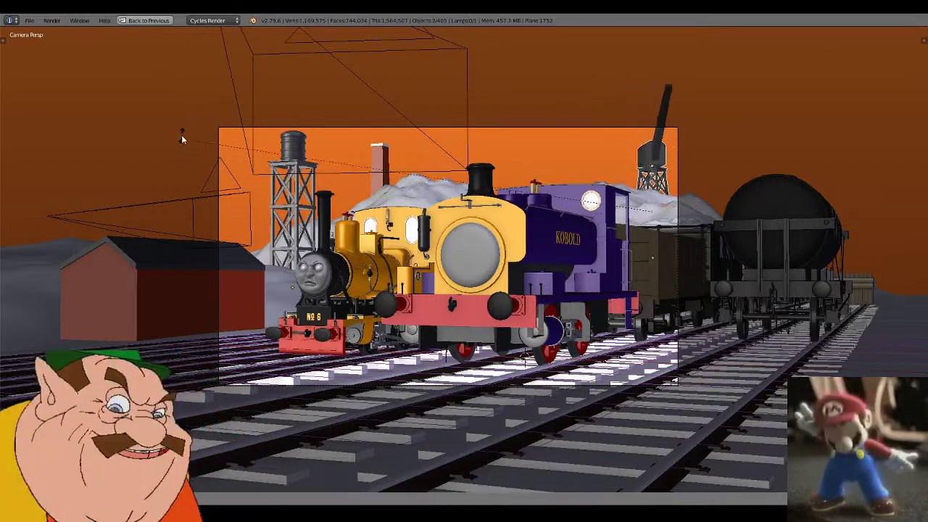
{"action": "left_click", "coordinate": [577, 133]}
- Select only the crane's cab and rotate it about the Z axis so the jib points back over the engines
{"action": "right_click", "coordinate": [674, 169]}
{"action": "key", "text": "z"}
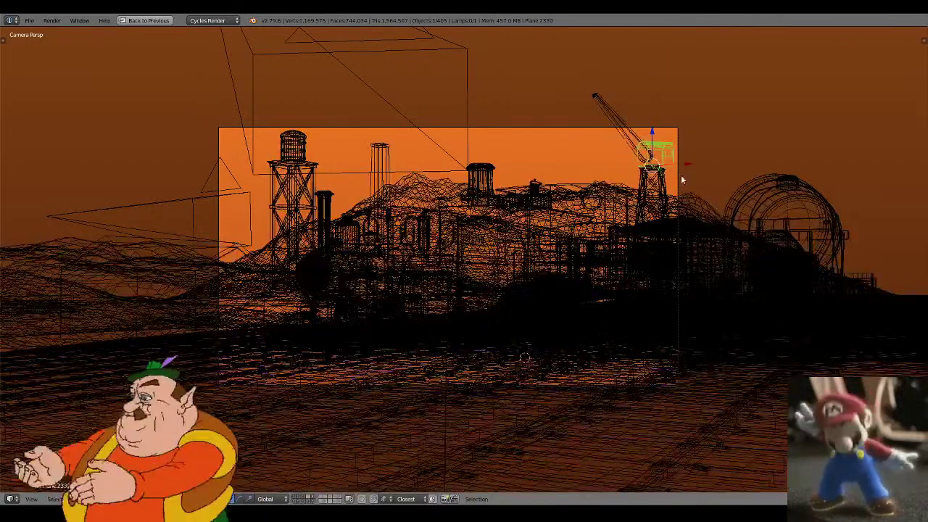
{"action": "key", "text": "z"}
{"action": "key", "text": "r"}
{"action": "key", "text": "z"}
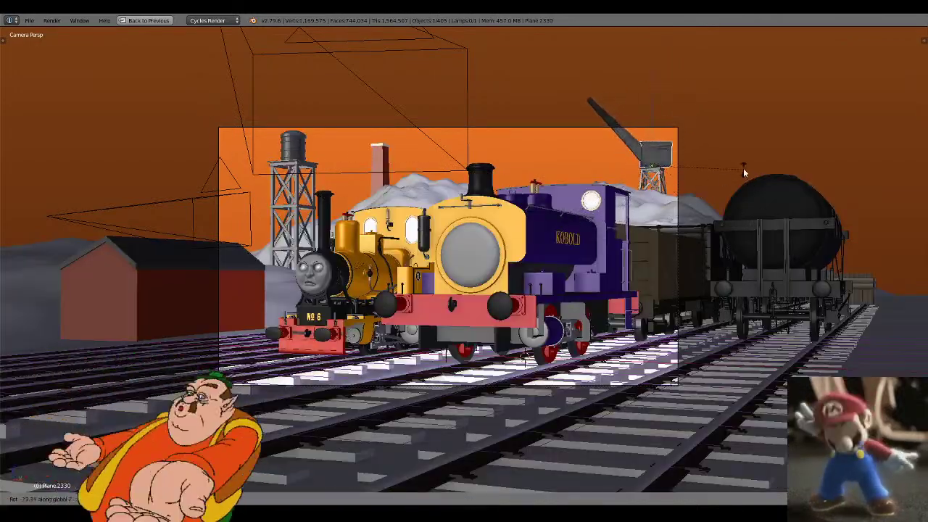
{"action": "left_click", "coordinate": [718, 166]}
- Fine-tune the angle of the crane's cab with a second small rotation
{"action": "key", "text": "z"}
{"action": "key", "text": "z"}
{"action": "key", "text": "a"}
{"action": "middle_click_drag", "start_coordinate": [674, 200], "coordinate": [644, 209], "text": "shift"}
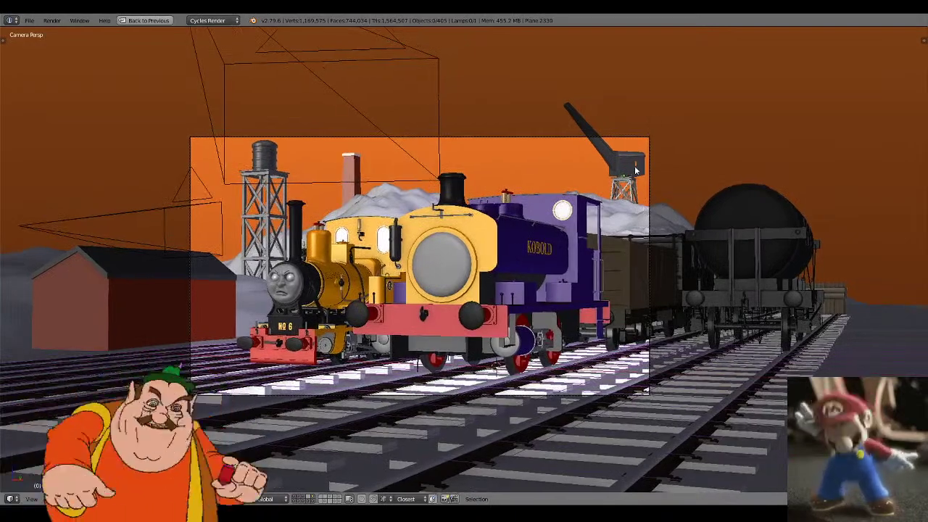
{"action": "key", "text": "r"}
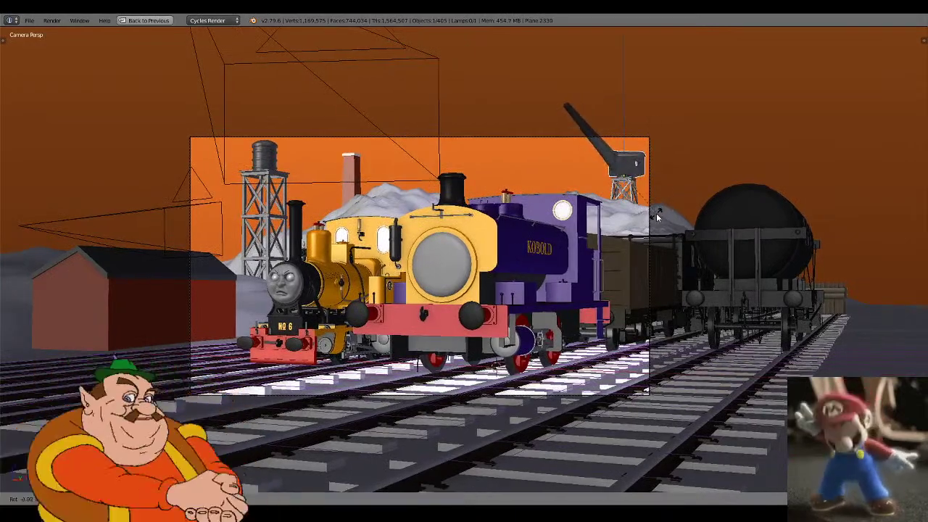
{"action": "left_click", "coordinate": [659, 211]}
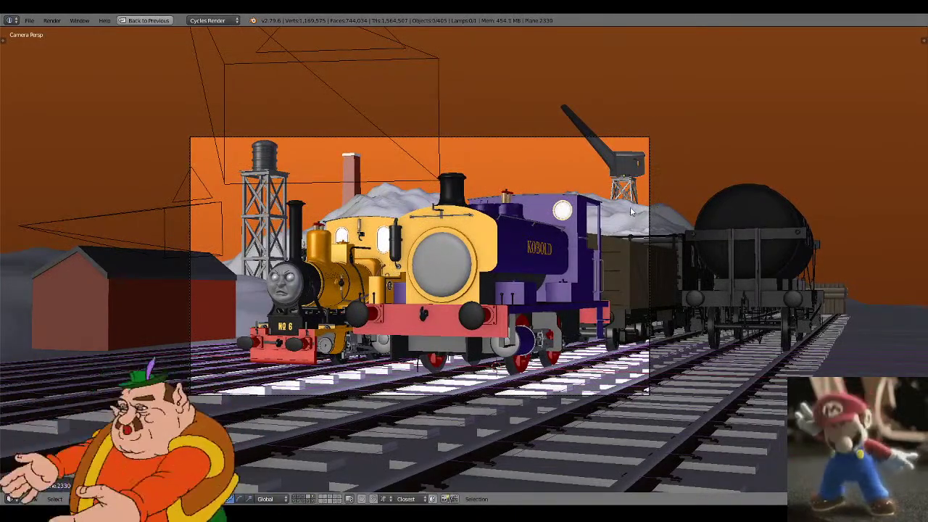
- Adjust the height of the crane's lattice tower along the Z axis beneath the cab
{"action": "key", "text": "g"}
{"action": "key", "text": "z"}
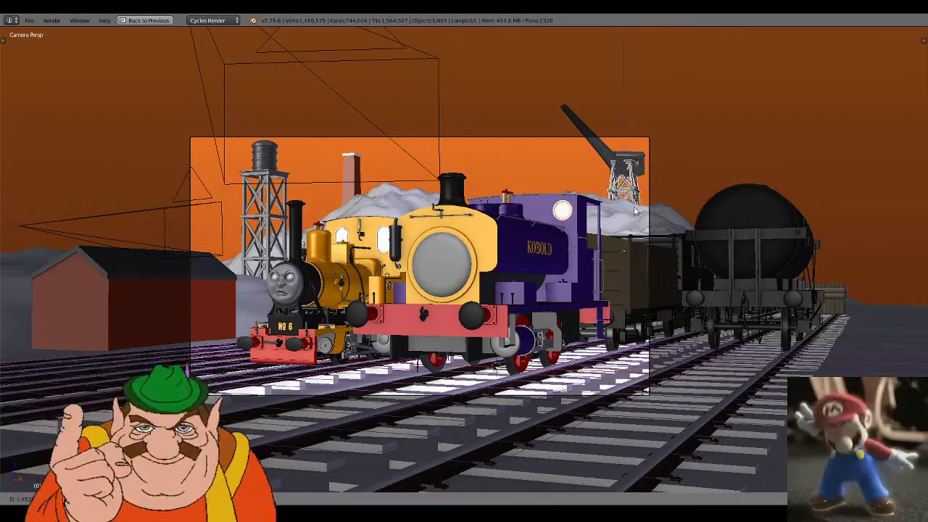
{"action": "left_click", "coordinate": [625, 253]}
{"action": "scroll", "coordinate": [624, 248], "scroll_direction": "down", "scroll_amount": 1}
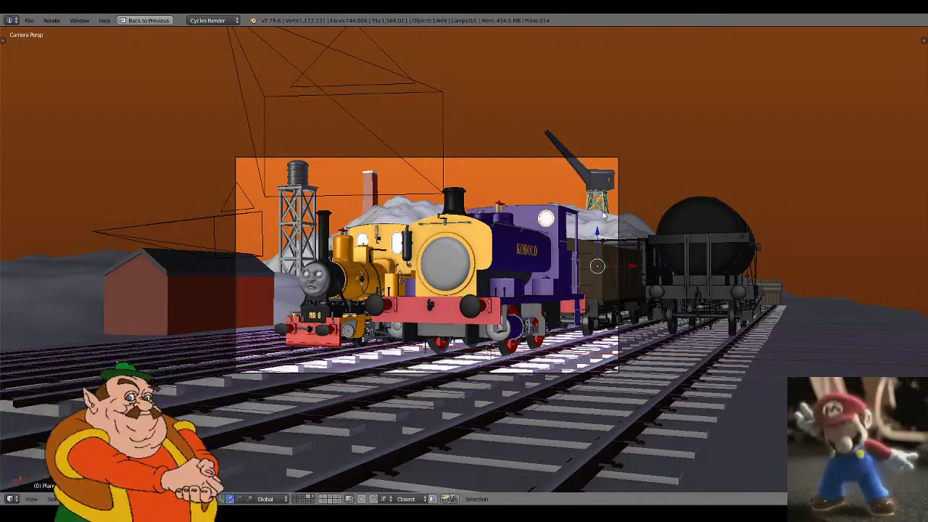
{"action": "scroll", "coordinate": [602, 216], "scroll_direction": "up", "scroll_amount": 2}
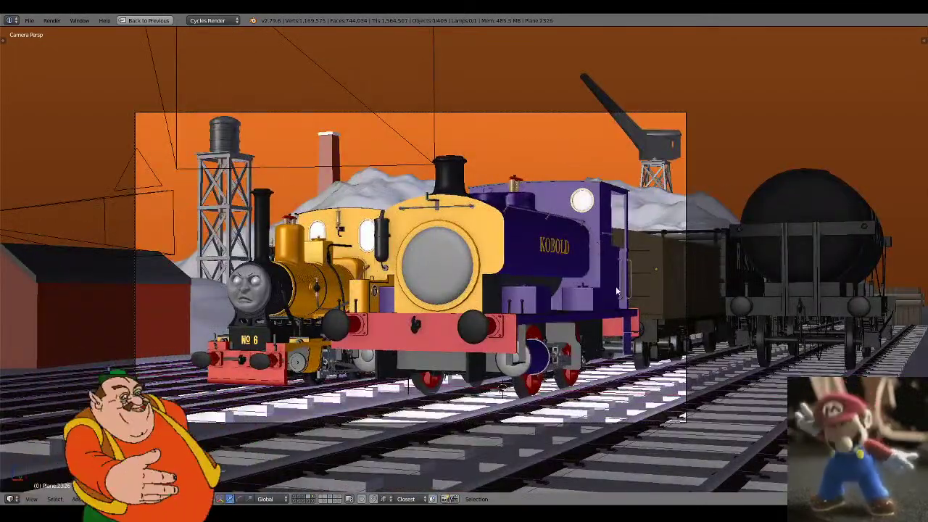
- Box-select the crate behind the tank wagon and nudge it slightly beside the track
{"action": "key", "text": "z"}
{"action": "key", "text": "b"}
{"action": "left_click_drag", "start_coordinate": [901, 305], "coordinate": [921, 277]}
{"action": "key", "text": "z"}
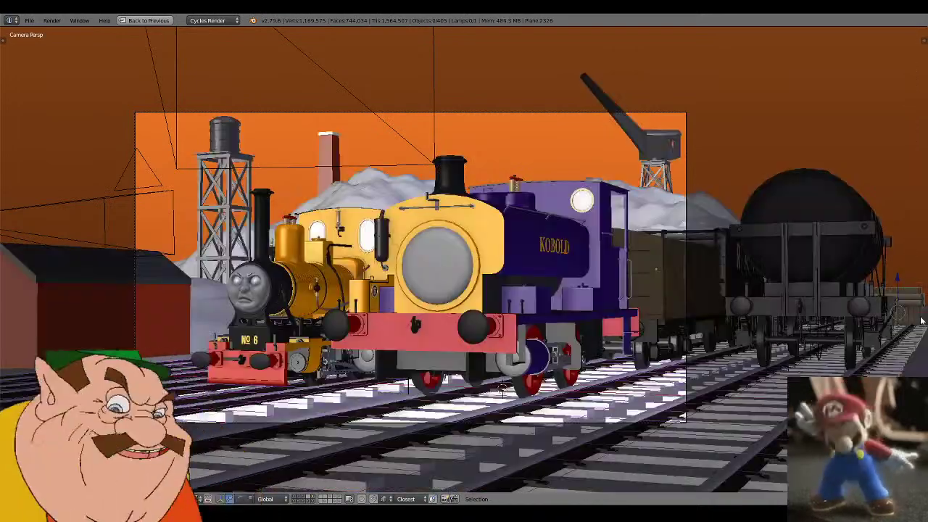
{"action": "key", "text": "g"}
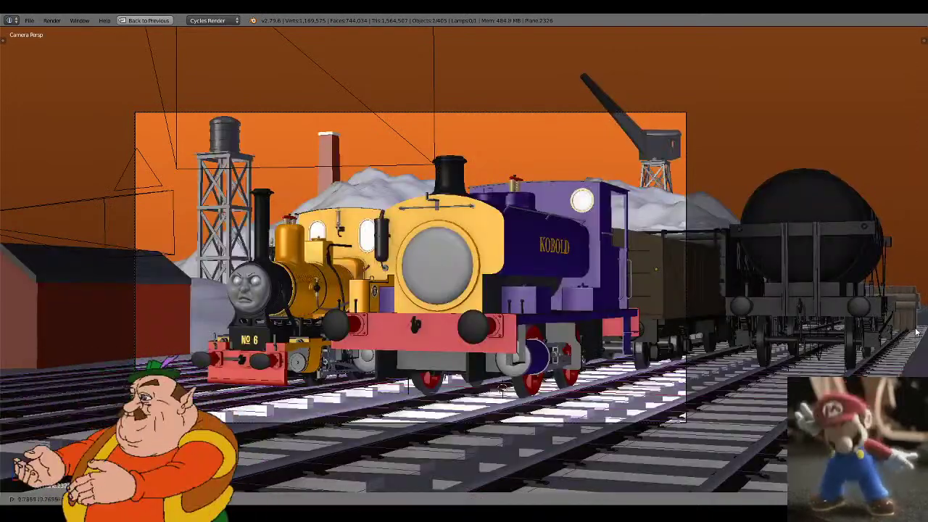
{"action": "left_click", "coordinate": [916, 332]}
{"action": "scroll", "coordinate": [414, 296], "scroll_direction": "up", "scroll_amount": 2}
{"action": "middle_click_drag", "start_coordinate": [285, 188], "coordinate": [327, 216], "text": "shift"}
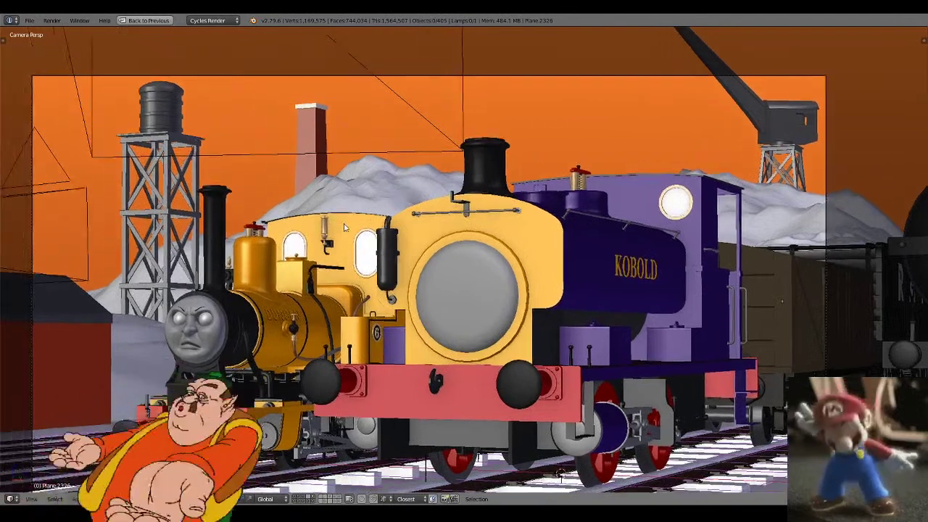
{"action": "scroll", "coordinate": [348, 226], "scroll_direction": "down", "scroll_amount": 2}
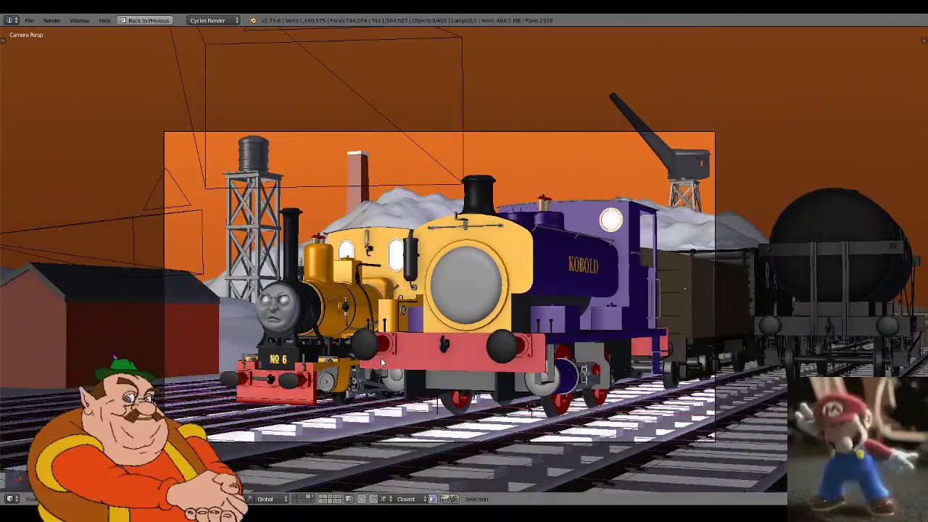
{"action": "scroll", "coordinate": [361, 354], "scroll_direction": "down", "scroll_amount": 2}
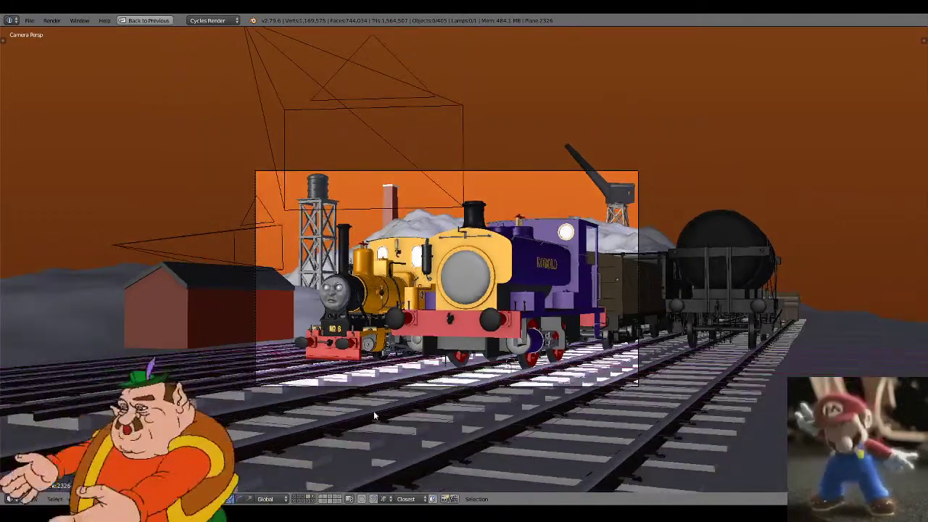
- Isolate the background props layer and box-select the low two-piece prop beside the red shed
{"action": "left_click", "coordinate": [314, 497]}
{"action": "scroll", "coordinate": [414, 330], "scroll_direction": "down", "scroll_amount": 1}
{"action": "middle_click_drag", "start_coordinate": [401, 329], "coordinate": [398, 348]}
{"action": "scroll", "coordinate": [402, 370], "scroll_direction": "down", "scroll_amount": 2}
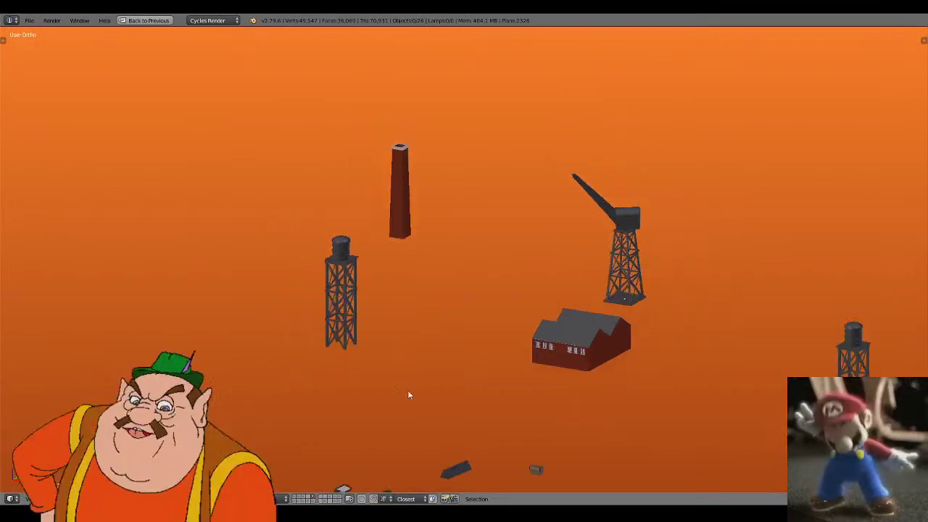
{"action": "key", "text": "z"}
{"action": "scroll", "coordinate": [406, 406], "scroll_direction": "down", "scroll_amount": 3}
{"action": "key", "text": "b"}
{"action": "key", "text": "z"}
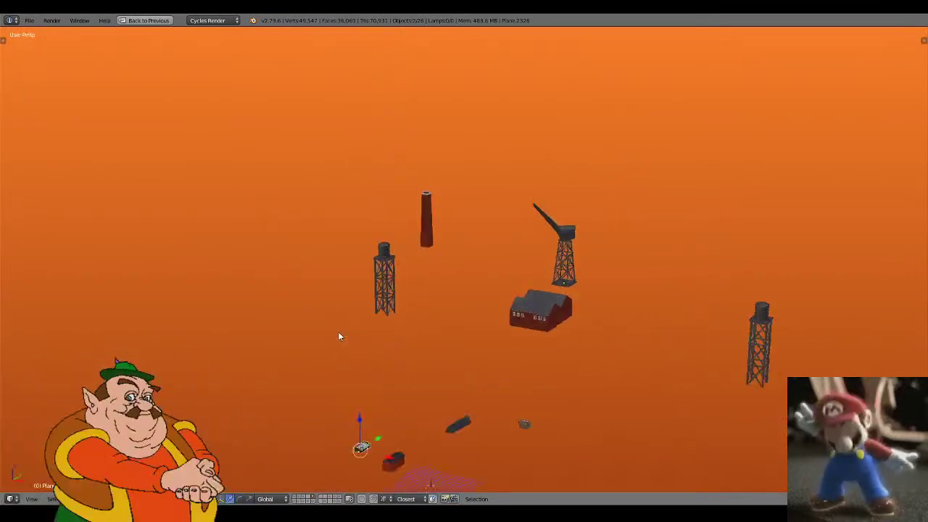
{"action": "key", "text": "KP_0"}
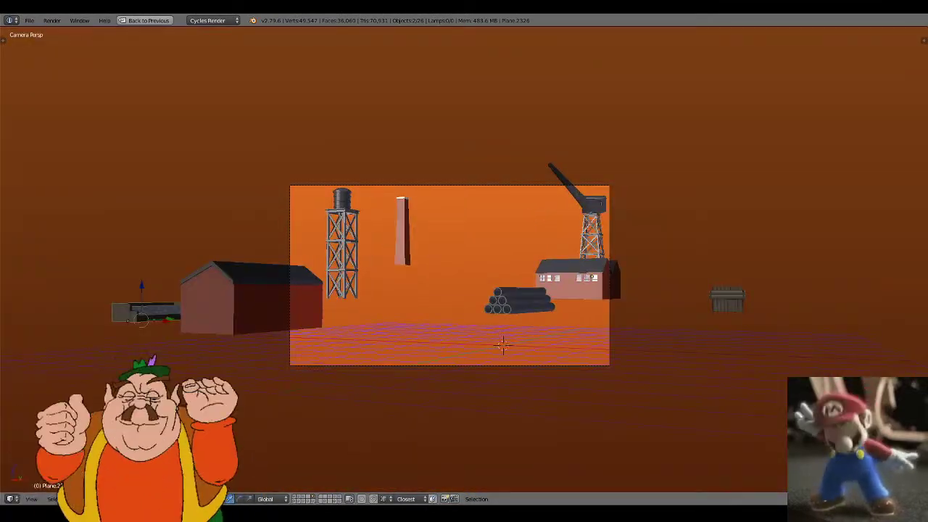
- Turn the engine, wagon, track and terrain layers back on alongside the background props
{"action": "left_click", "coordinate": [295, 500], "text": "shift"}
{"action": "left_click", "coordinate": [308, 500], "text": "shift"}
{"action": "left_click", "coordinate": [312, 500], "text": "shift"}
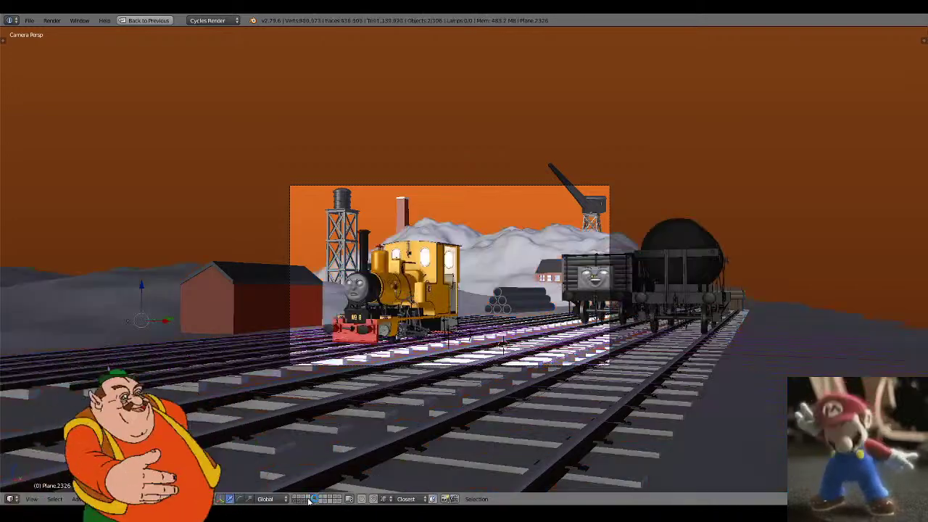
{"action": "left_click", "coordinate": [304, 498], "text": "shift"}
{"action": "left_click", "coordinate": [298, 497], "text": "shift"}
{"action": "left_click", "coordinate": [297, 499], "text": "shift"}
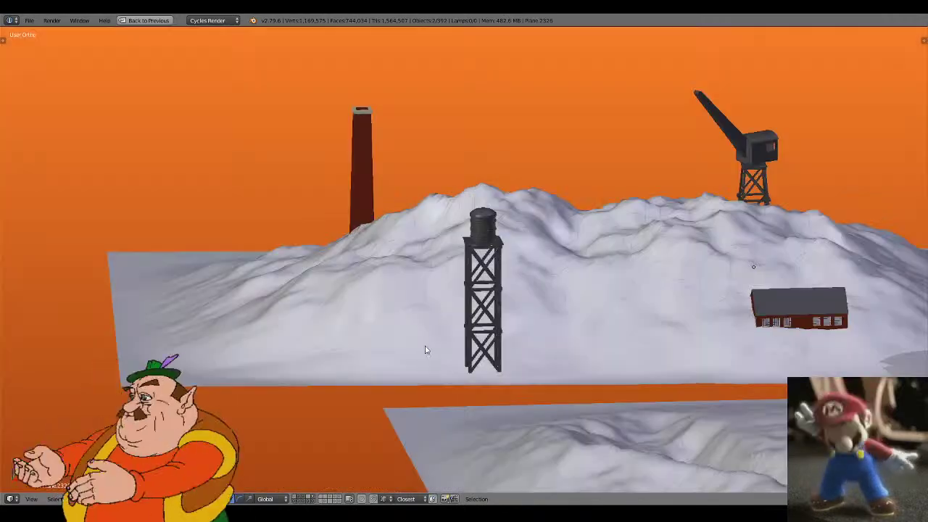
- Move the low two-piece prop out from behind the red shed, positioning it along the Y axis in the camera view
{"action": "middle_click_drag", "start_coordinate": [425, 348], "coordinate": [424, 362]}
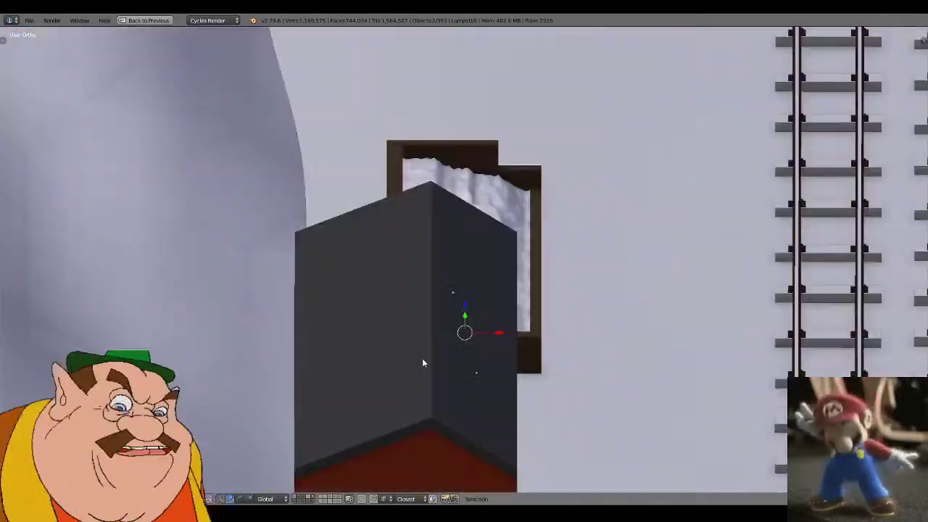
{"action": "scroll", "coordinate": [422, 358], "scroll_direction": "down", "scroll_amount": 5}
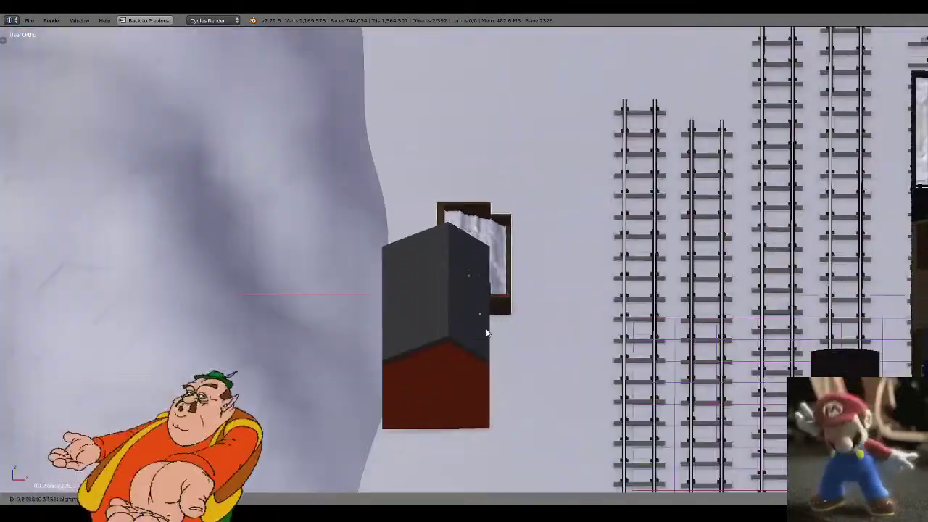
{"action": "key", "text": "KP_0"}
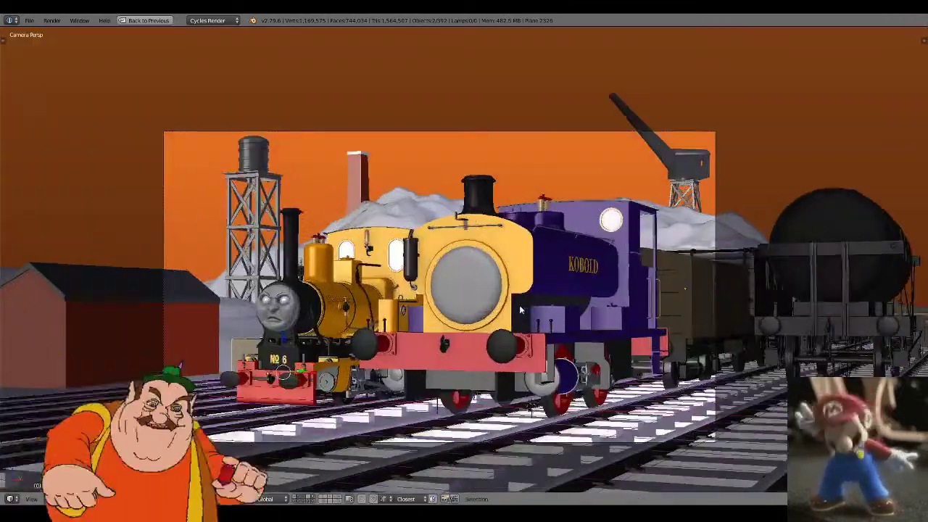
{"action": "left_click", "coordinate": [473, 319]}
{"action": "key", "text": "g"}
{"action": "key", "text": "y"}
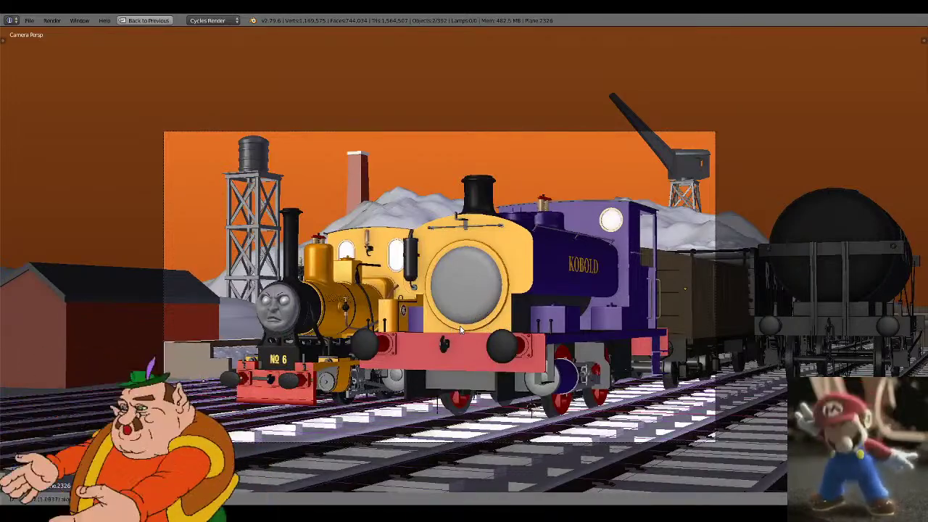
{"action": "left_click", "coordinate": [459, 330]}
{"action": "scroll", "coordinate": [438, 329], "scroll_direction": "down", "scroll_amount": 2}
{"action": "scroll", "coordinate": [438, 328], "scroll_direction": "up", "scroll_amount": 3}
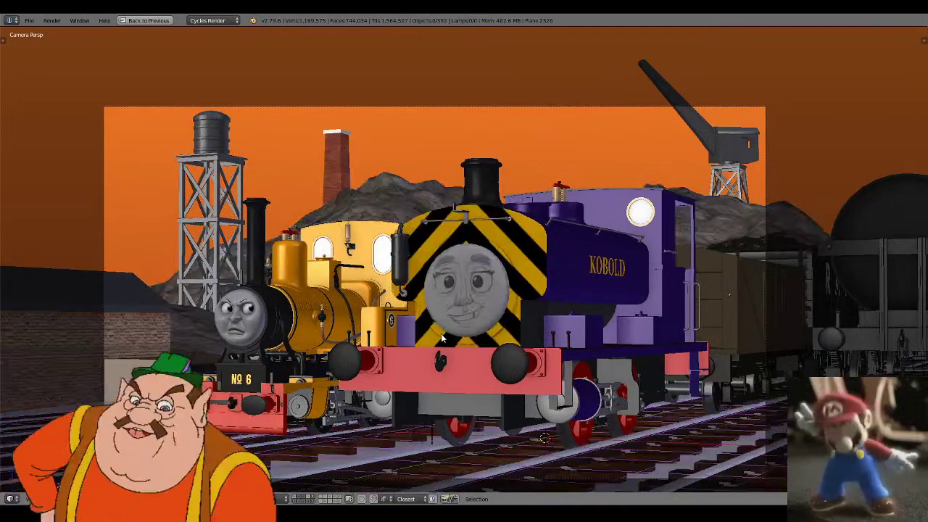
{"action": "scroll", "coordinate": [441, 337], "scroll_direction": "down", "scroll_amount": 2, "text": "shift"}
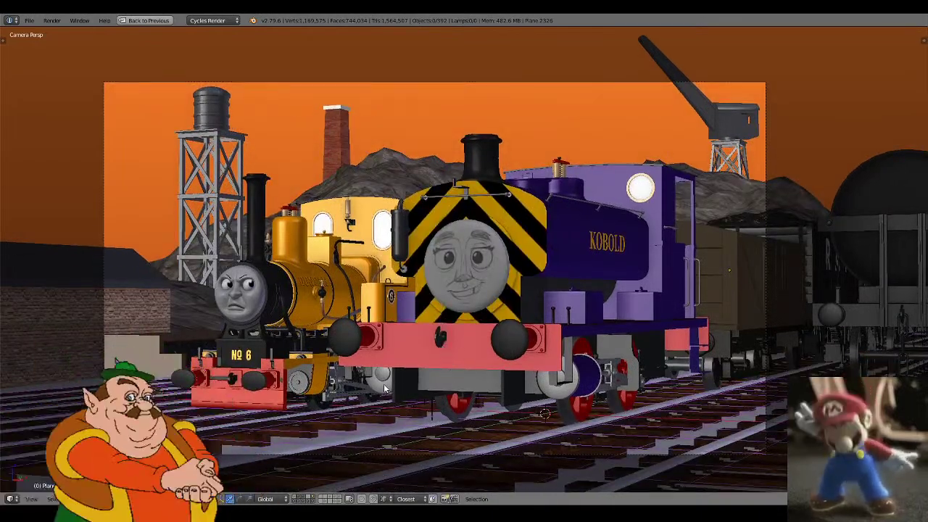
{"action": "right_click", "coordinate": [445, 426]}
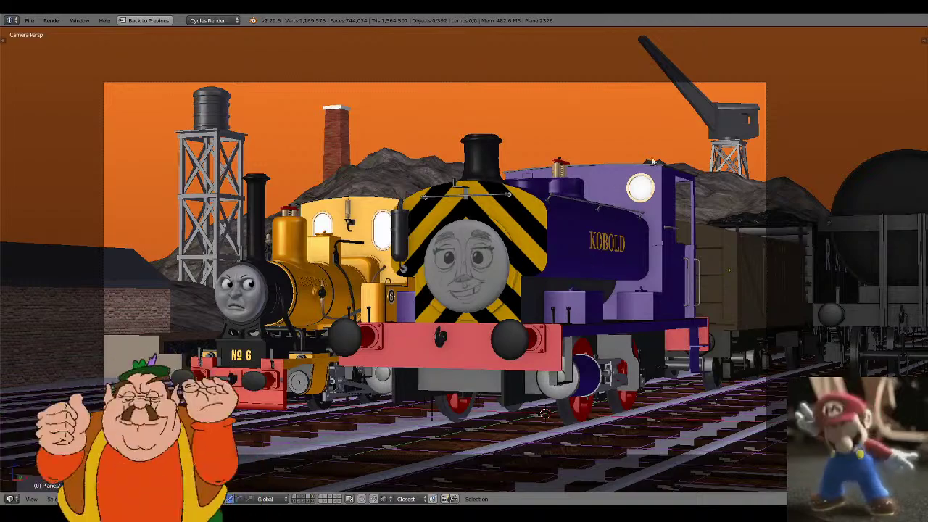
- Open the crane jib's mesh for editing in wireframe and select the edge across the jib's tip
{"action": "key", "text": "z"}
{"action": "right_click", "coordinate": [654, 71]}
{"action": "key", "text": "KP_Divide"}
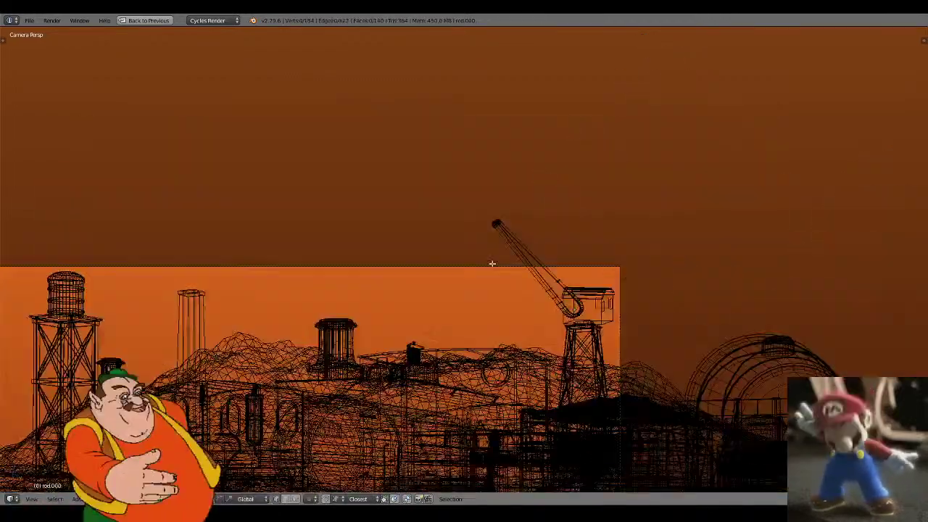
{"action": "middle_click_drag", "start_coordinate": [626, 248], "coordinate": [530, 345], "text": "shift"}
{"action": "scroll", "coordinate": [505, 302], "scroll_direction": "up", "scroll_amount": 12}
{"action": "key", "text": "c"}
{"action": "scroll", "coordinate": [377, 265], "scroll_direction": "down", "scroll_amount": 7}
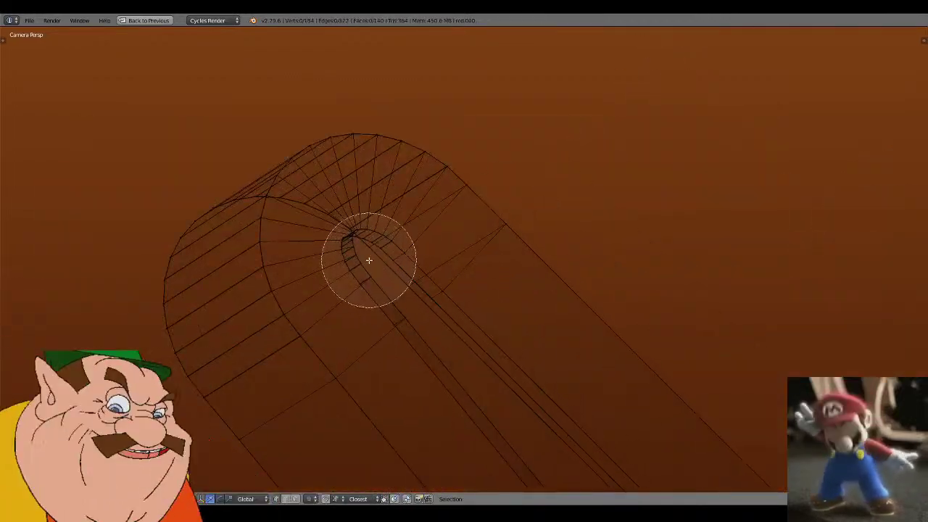
{"action": "left_click", "coordinate": [369, 258]}
{"action": "right_click", "coordinate": [372, 259]}
{"action": "key", "text": "a"}
{"action": "scroll", "coordinate": [306, 398], "scroll_direction": "down", "scroll_amount": 1}
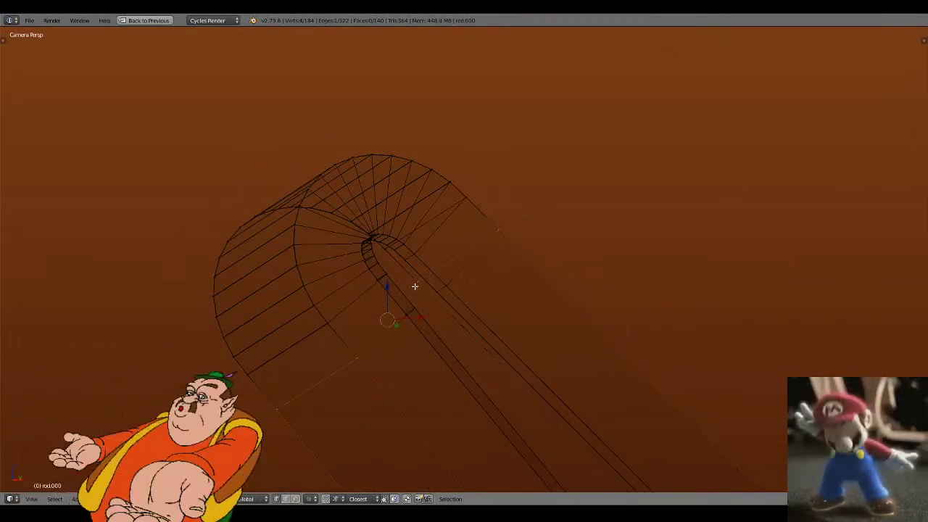
- Snap the 3D cursor to the selected edges at the jib's tip and leave mesh editing
{"action": "scroll", "coordinate": [414, 286], "scroll_direction": "down", "scroll_amount": 6}
{"action": "key", "text": "shift+s"}
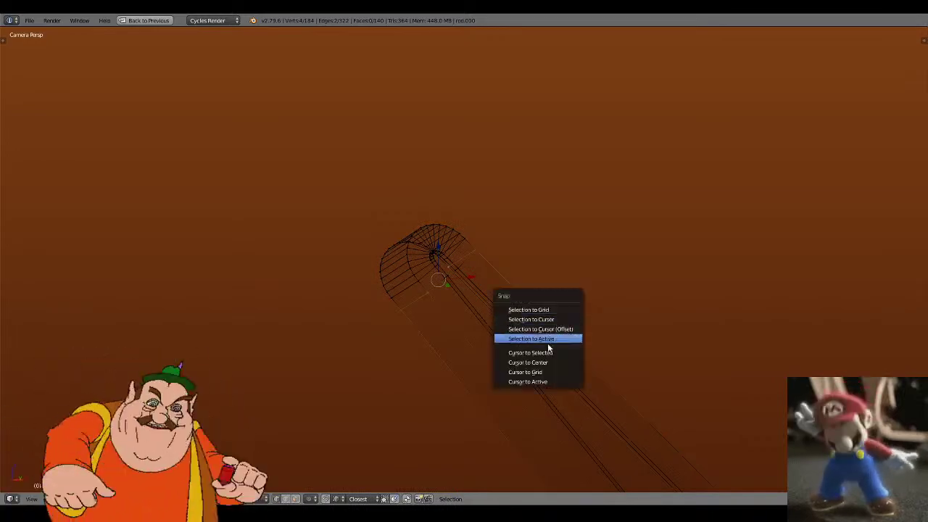
{"action": "left_click", "coordinate": [547, 346]}
{"action": "key", "text": "Tab"}
{"action": "key", "text": "KP_Divide"}
- Add a circle mesh at the jib's tip and extrude it straight down as a hanging cable
{"action": "key", "text": "shift+a"}
{"action": "mouse_move", "coordinate": [554, 292]}
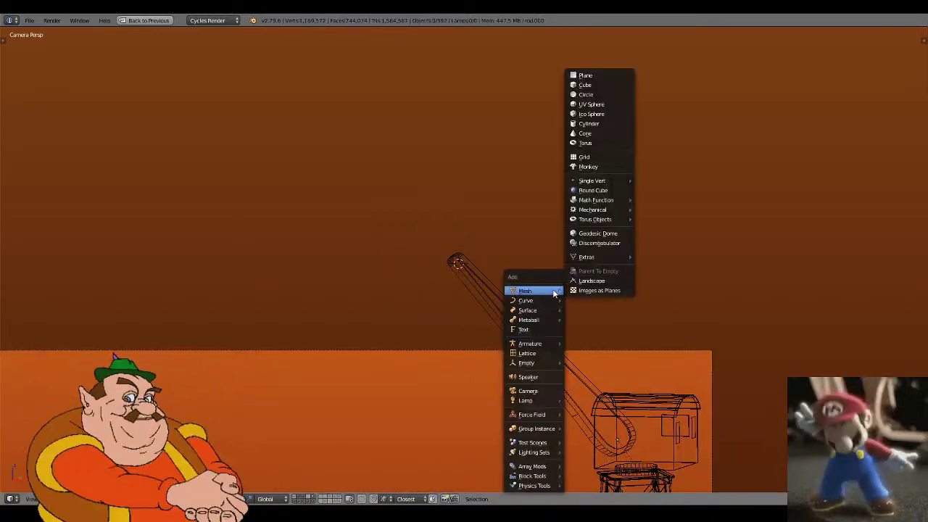
{"action": "left_click", "coordinate": [612, 96]}
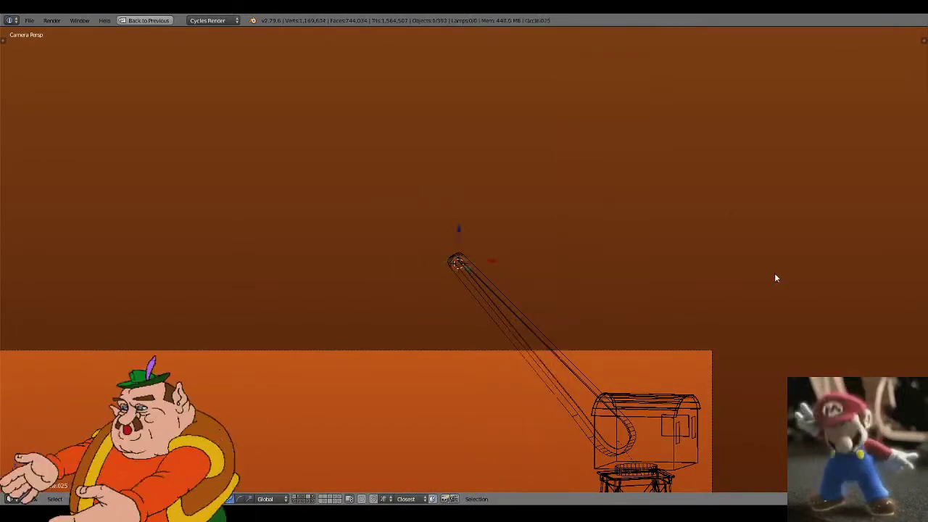
{"action": "key", "text": "Tab"}
{"action": "scroll", "coordinate": [507, 259], "scroll_direction": "down", "scroll_amount": 3}
{"action": "left_click", "coordinate": [551, 448]}
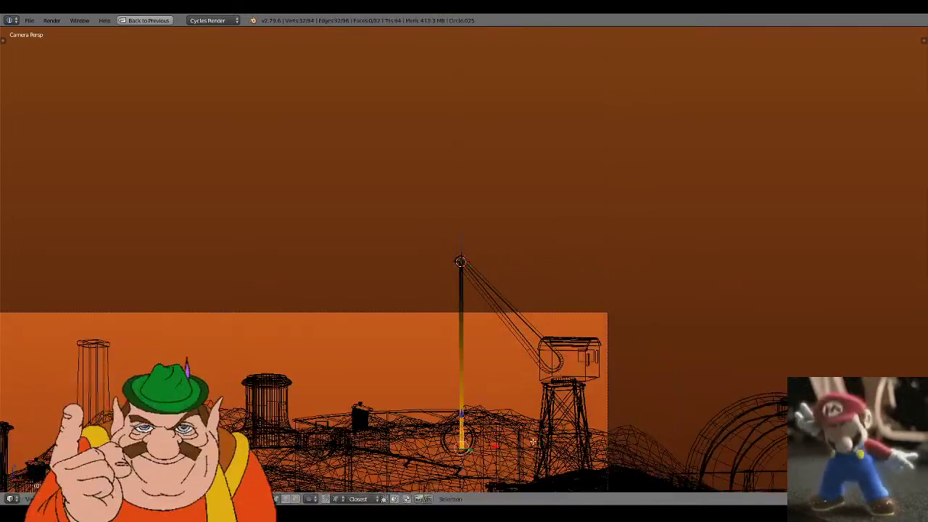
{"action": "key", "text": "z"}
{"action": "key", "text": "Tab"}
- Scale the hanging cable down to make it thinner
{"action": "middle_click_drag", "start_coordinate": [649, 443], "coordinate": [633, 374], "text": "shift"}
{"action": "scroll", "coordinate": [631, 369], "scroll_direction": "up", "scroll_amount": 3}
{"action": "key", "text": "s"}
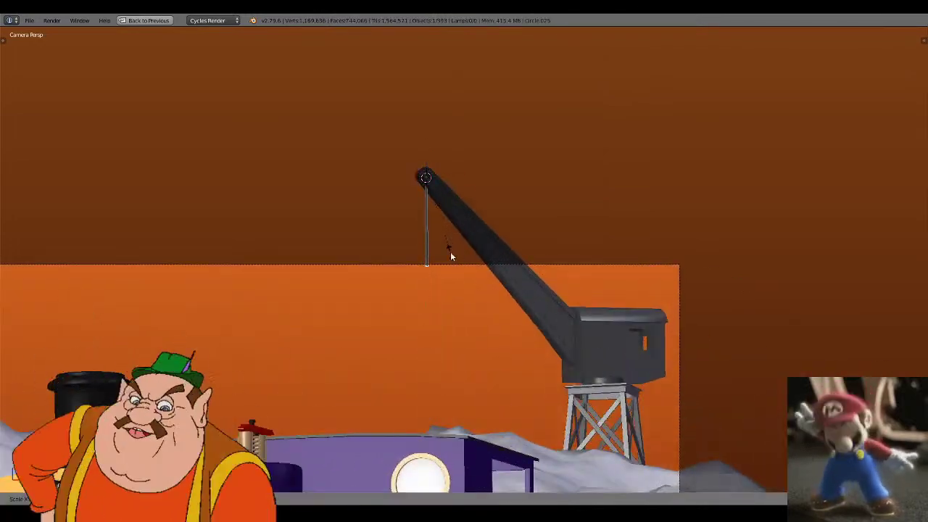
{"action": "left_click", "coordinate": [450, 251]}
- Lengthen the cable along the Z axis to behind the purple engine's cab roof and reset the 3D cursor to the scene centre
{"action": "key", "text": "Tab"}
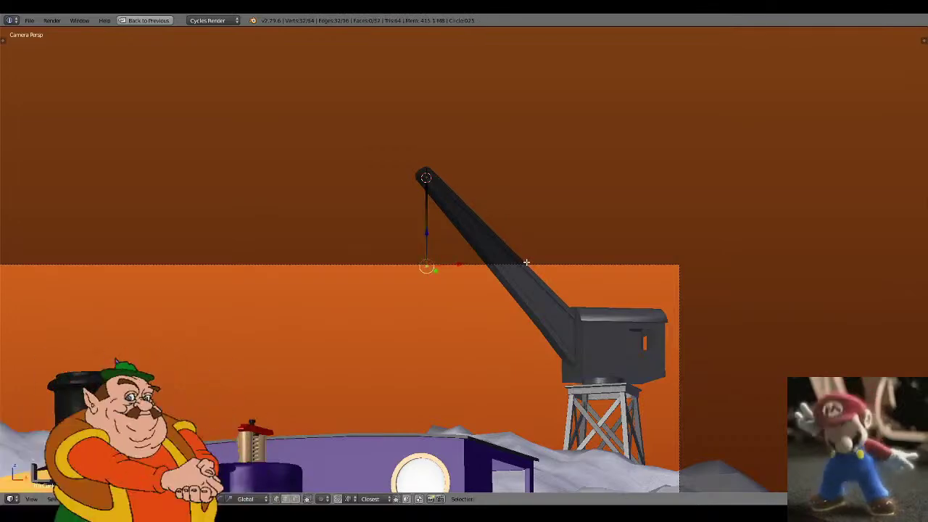
{"action": "key", "text": "e"}
{"action": "key", "text": "z"}
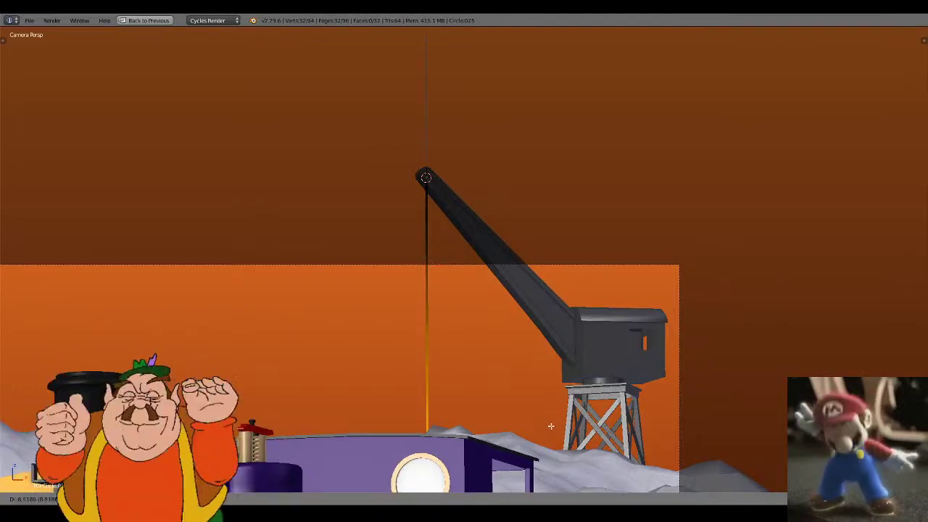
{"action": "left_click", "coordinate": [551, 426]}
{"action": "key", "text": "Tab"}
{"action": "key", "text": "a"}
{"action": "scroll", "coordinate": [493, 373], "scroll_direction": "down", "scroll_amount": 5}
{"action": "middle_click_drag", "start_coordinate": [506, 327], "coordinate": [540, 283], "text": "shift"}
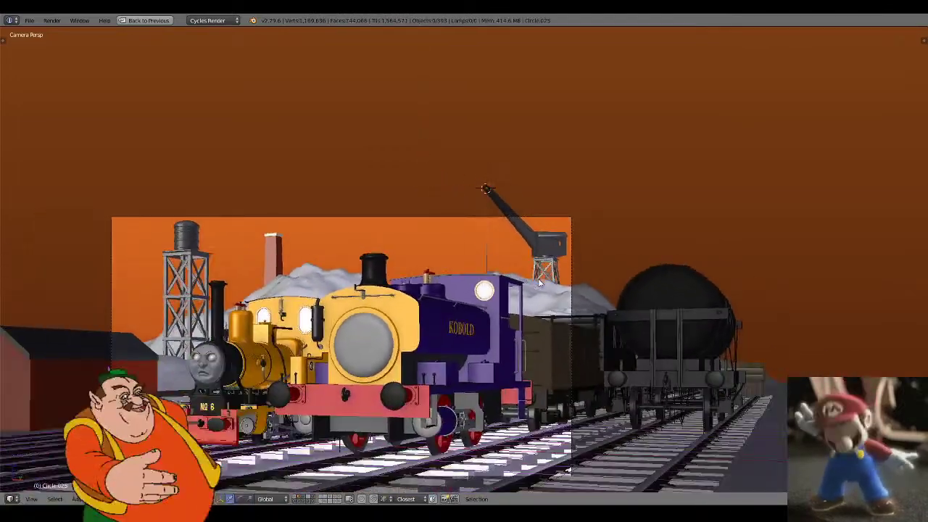
{"action": "key", "text": "shift+s"}
{"action": "left_click", "coordinate": [522, 289]}
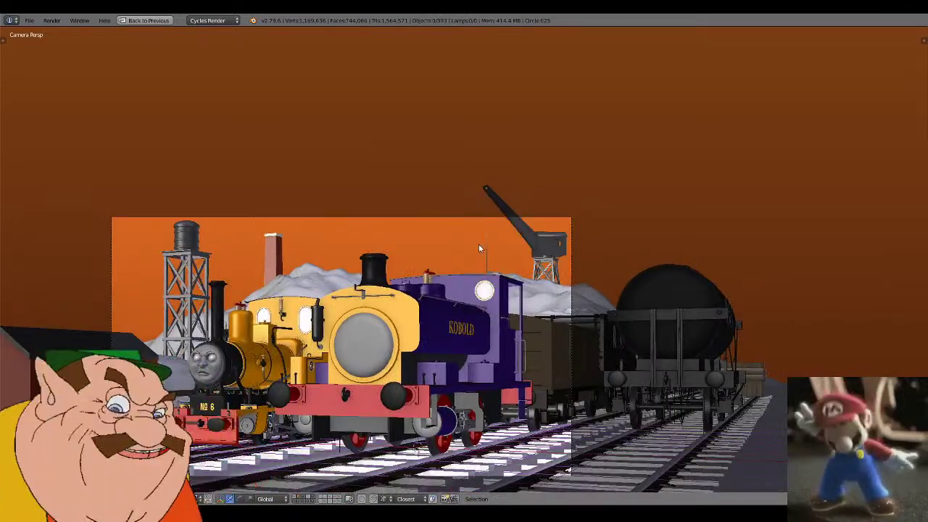
- Select the hanging cable together with the crane's cab and parent the cable to the cab
{"action": "right_click", "coordinate": [487, 243]}
{"action": "key", "text": "z"}
{"action": "key", "text": "z"}
{"action": "right_click", "coordinate": [536, 251]}
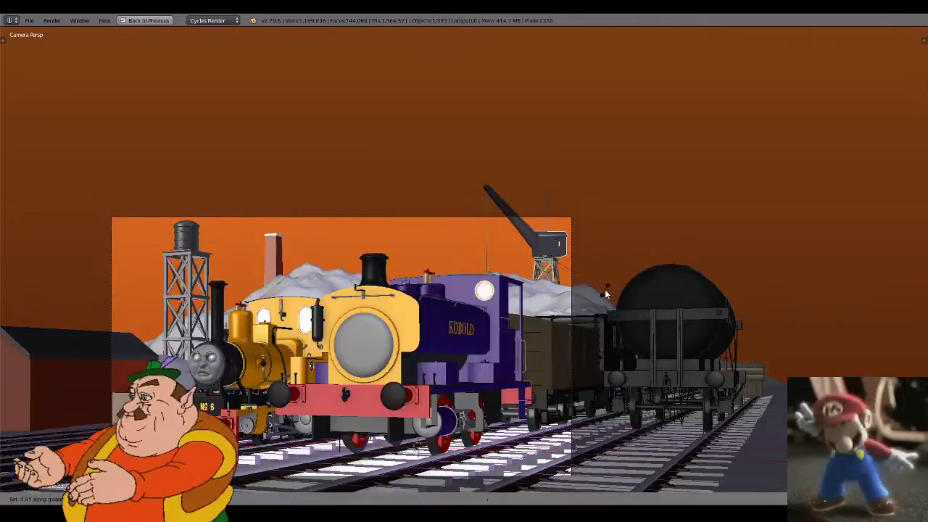
{"action": "key", "text": "z"}
{"action": "right_click", "coordinate": [567, 252], "text": "shift"}
{"action": "key", "text": "z"}
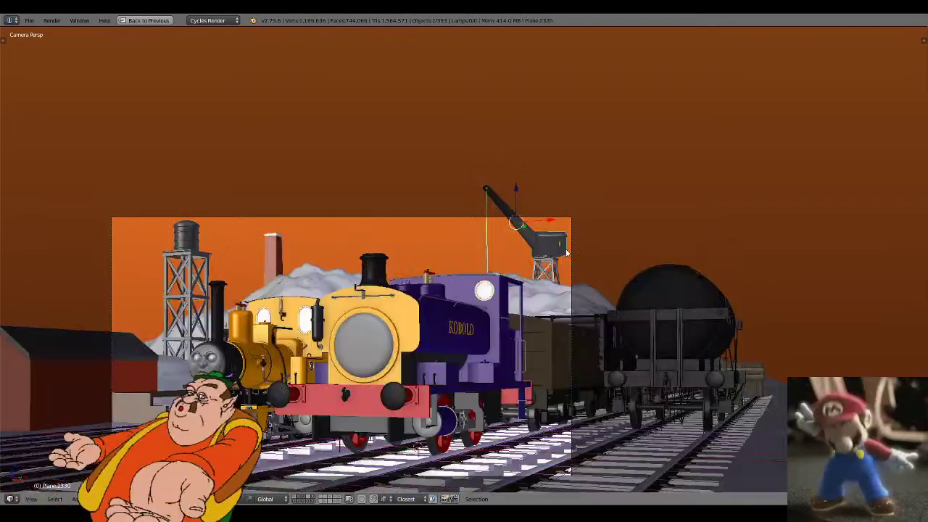
{"action": "key", "text": "ctrl+p"}
{"action": "left_click", "coordinate": [566, 253]}
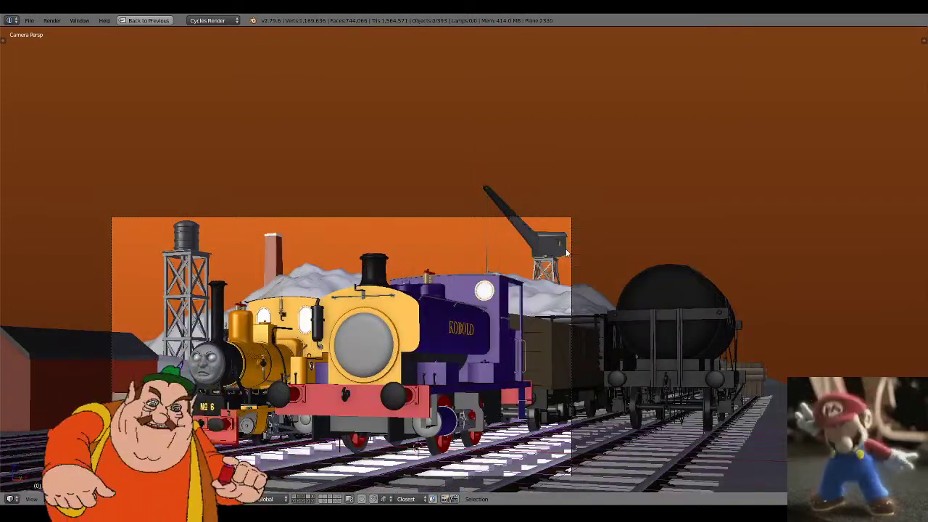
- Rotate the crane's cab slightly about the Z axis, carrying the jib and cable with it
{"action": "key", "text": "r"}
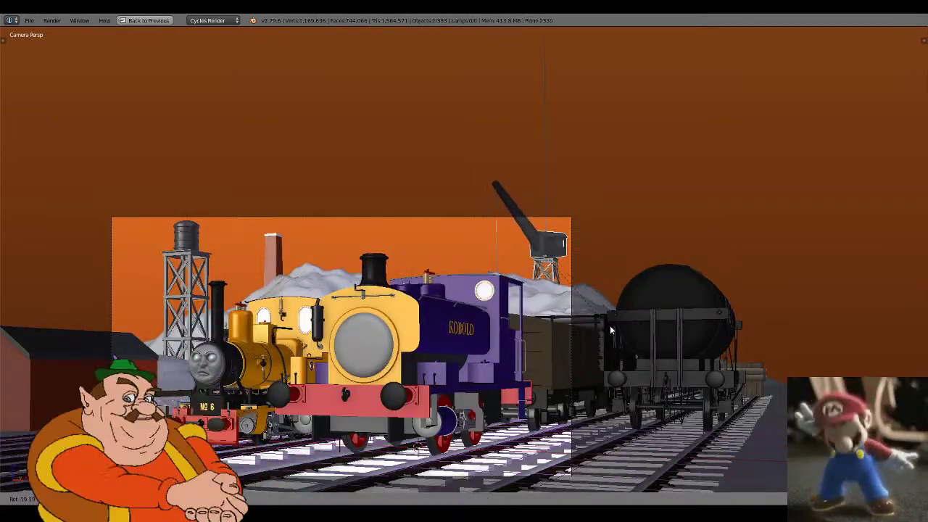
{"action": "key", "text": "x"}
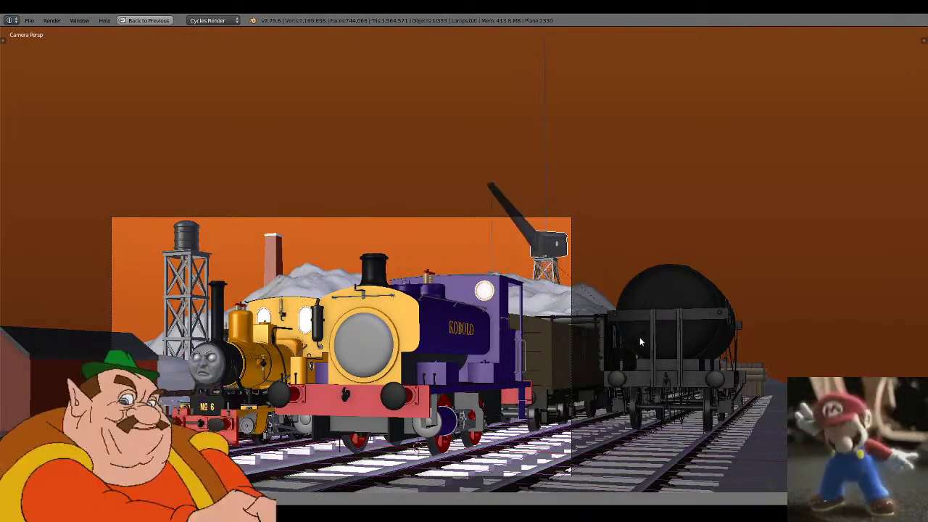
{"action": "left_click", "coordinate": [633, 340]}
- Adjust the lower end of the hanging cable behind the purple engine's cab roof
{"action": "scroll", "coordinate": [633, 340], "scroll_direction": "up", "scroll_amount": 2}
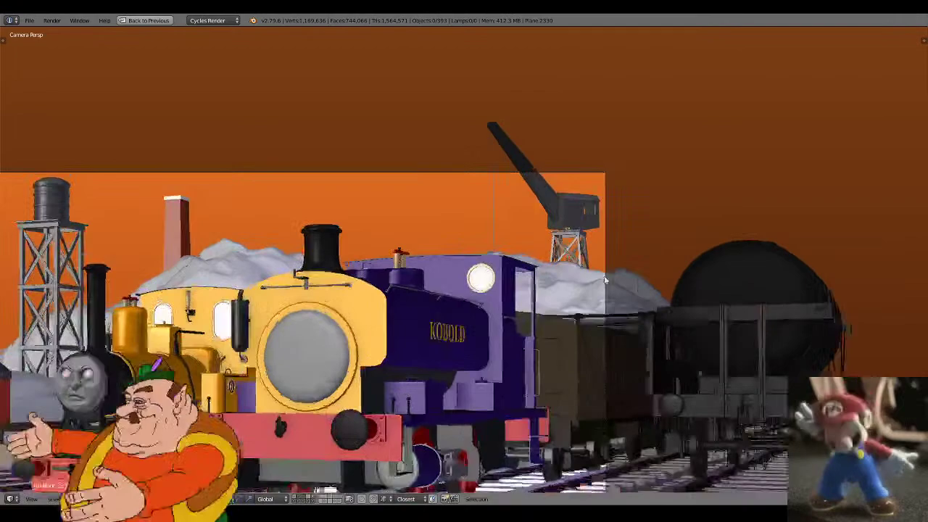
{"action": "scroll", "coordinate": [584, 269], "scroll_direction": "up", "scroll_amount": 4}
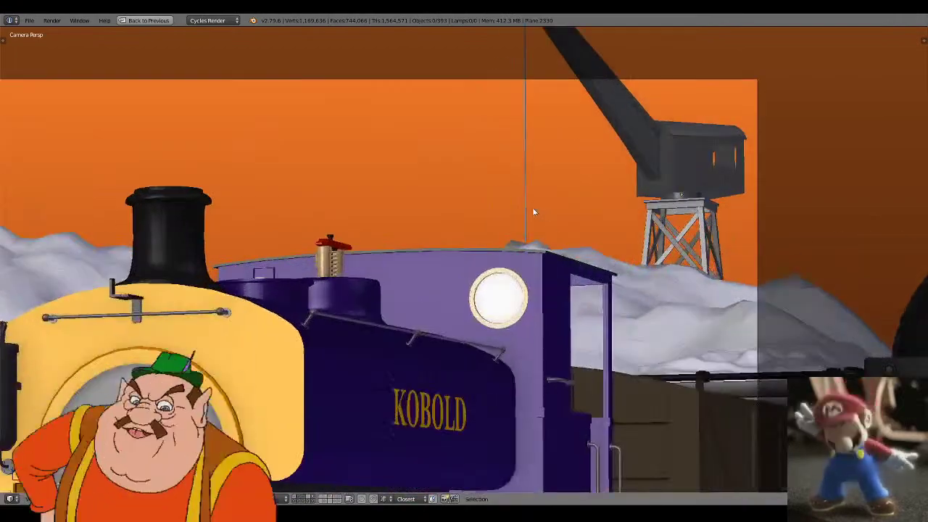
{"action": "scroll", "coordinate": [533, 210], "scroll_direction": "up", "scroll_amount": 1}
{"action": "right_click", "coordinate": [533, 210]}
{"action": "key", "text": "Tab"}
{"action": "key", "text": "z"}
{"action": "key", "text": "z"}
{"action": "key", "text": "g"}
{"action": "key", "text": "Tab"}
{"action": "scroll", "coordinate": [557, 265], "scroll_direction": "down", "scroll_amount": 5}
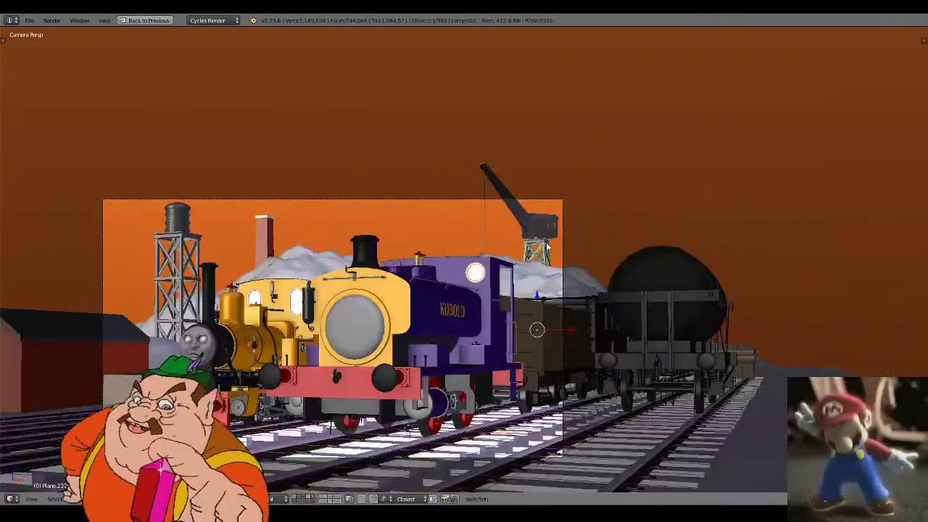
- Parent the crane's cab to its lattice tower
{"action": "right_click", "coordinate": [547, 248]}
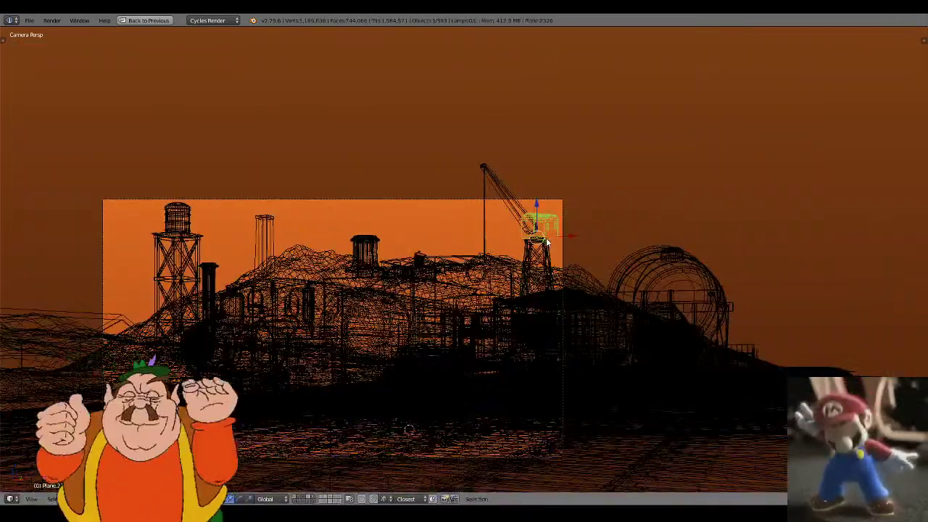
{"action": "key", "text": "ctrl+p"}
{"action": "left_click", "coordinate": [548, 251]}
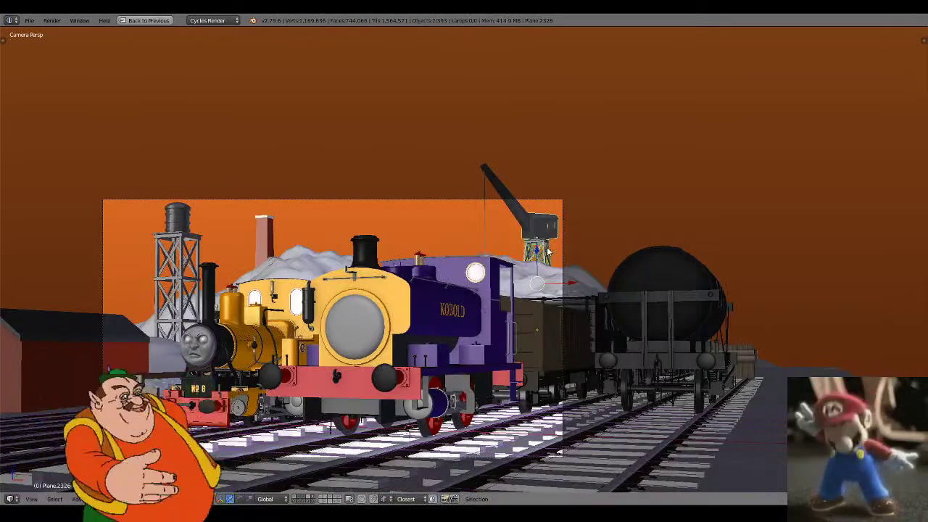
- Move the lattice tower with the whole crane along the Y axis, keeping it near the edge of the camera frame
{"action": "key", "text": "g"}
{"action": "key", "text": "y"}
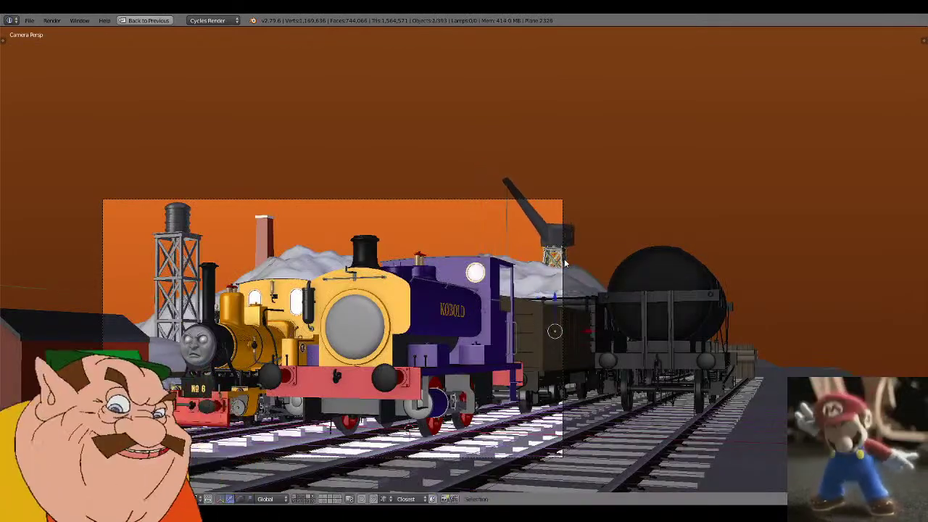
{"action": "left_click", "coordinate": [527, 303]}
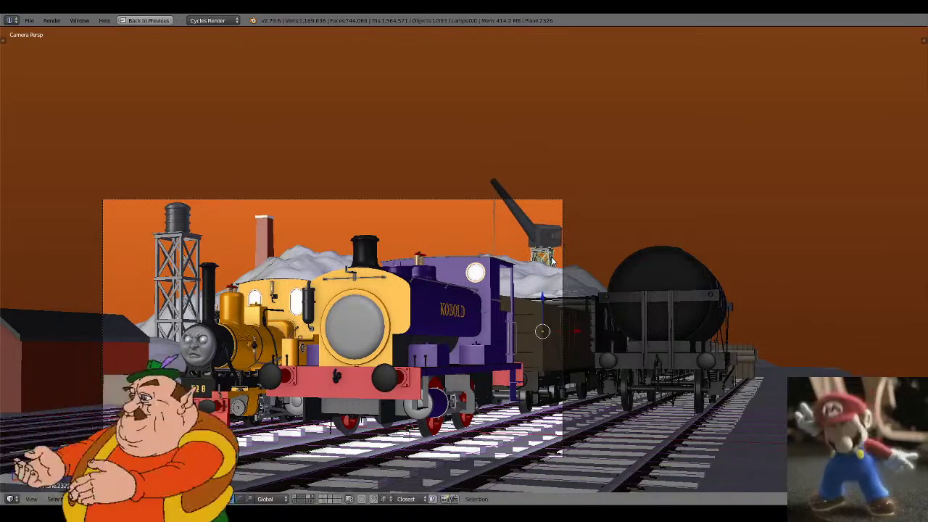
{"action": "scroll", "coordinate": [527, 303], "scroll_direction": "down", "scroll_amount": 2}
{"action": "scroll", "coordinate": [527, 303], "scroll_direction": "up", "scroll_amount": 2}
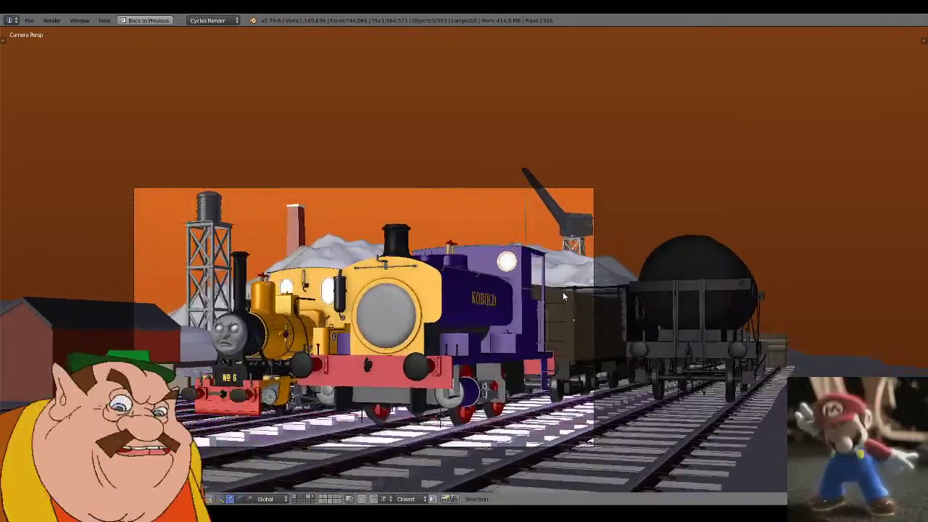
- Examine the hill terrain's mesh around the crane, chimney and water tower, finishing back in the camera view
{"action": "middle_click_drag", "start_coordinate": [574, 303], "coordinate": [593, 292], "text": "shift"}
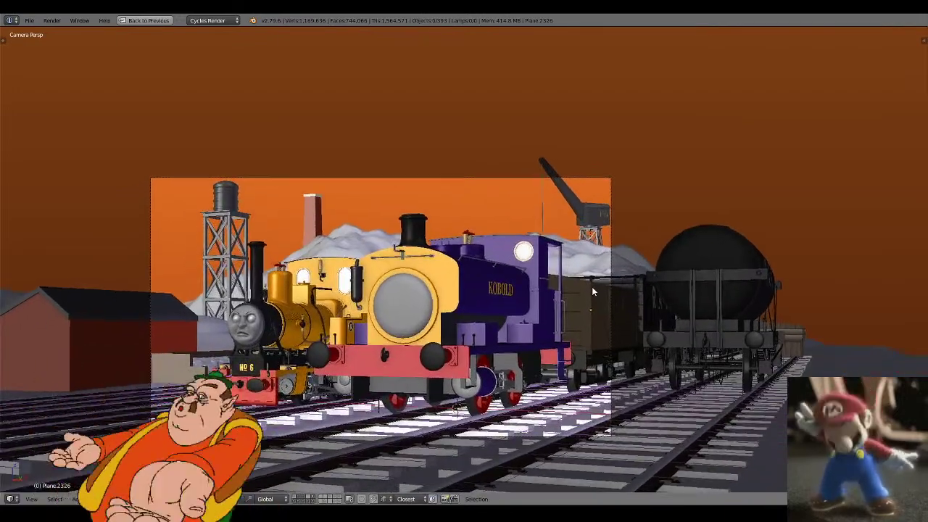
{"action": "key", "text": "z"}
{"action": "key", "text": "z"}
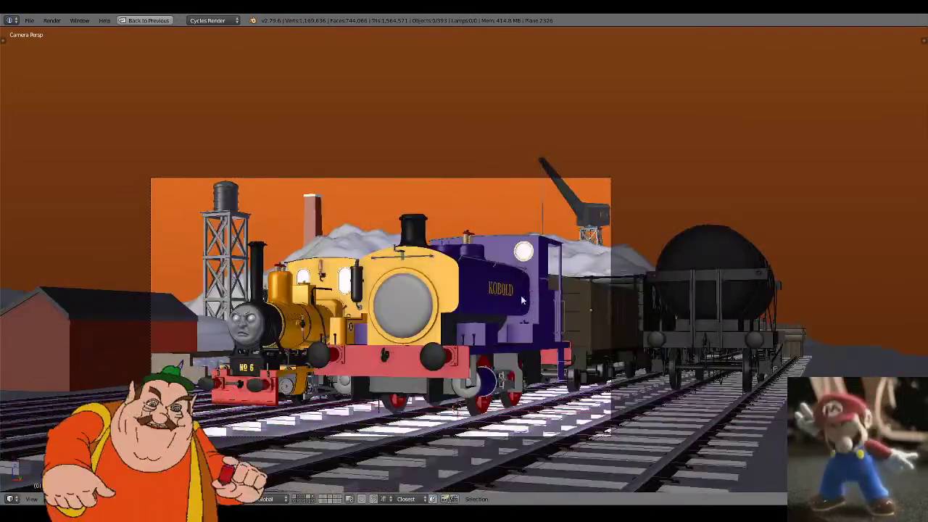
{"action": "key", "text": "z"}
{"action": "key", "text": "z"}
{"action": "right_click", "coordinate": [355, 242]}
{"action": "key", "text": "Tab"}
{"action": "middle_click_drag", "start_coordinate": [356, 243], "coordinate": [353, 319]}
{"action": "scroll", "coordinate": [353, 319], "scroll_direction": "down", "scroll_amount": 6}
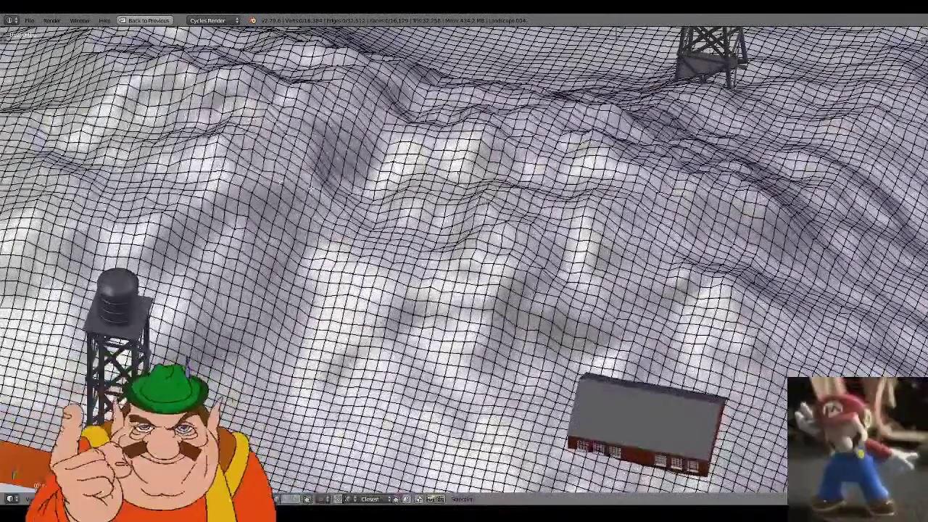
{"action": "right_click", "coordinate": [167, 166]}
{"action": "mouse_move", "coordinate": [169, 169]}
{"action": "left_mouse_down"}
{"action": "mouse_move", "coordinate": [264, 158]}
{"action": "mouse_move", "coordinate": [217, 193]}
{"action": "mouse_move", "coordinate": [210, 207]}
{"action": "mouse_move", "coordinate": [220, 205]}
{"action": "left_mouse_up"}
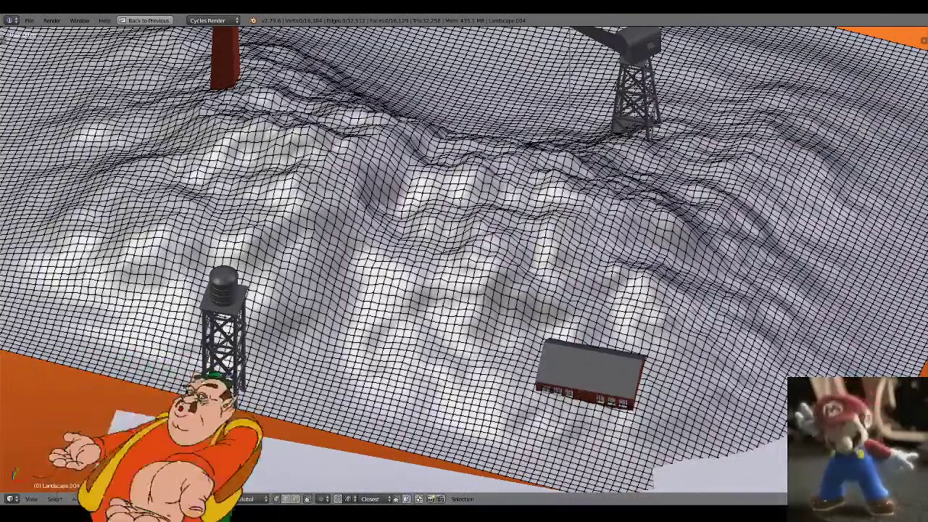
{"action": "key", "text": "Tab"}
{"action": "key", "text": "a"}
{"action": "scroll", "coordinate": [289, 389], "scroll_direction": "down", "scroll_amount": 1}
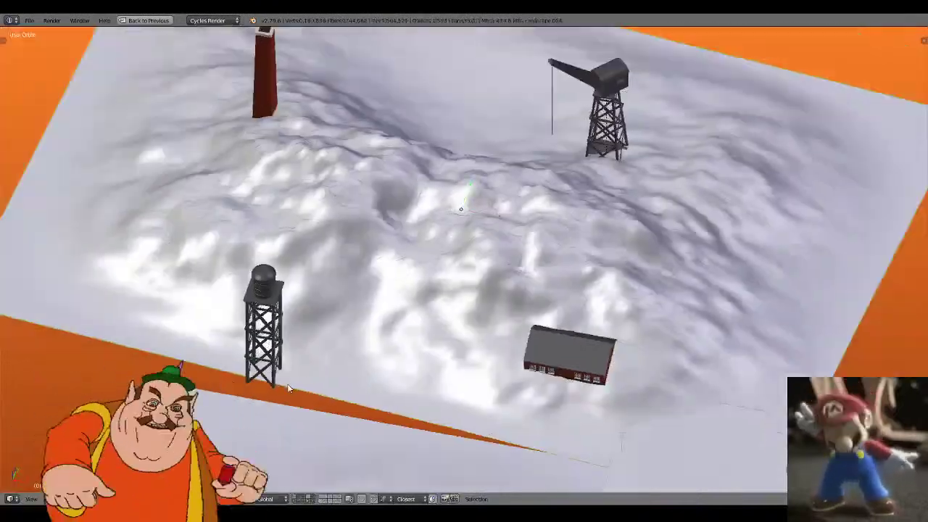
{"action": "key", "text": "KP_0"}
{"action": "key", "text": "z"}
{"action": "key", "text": "z"}
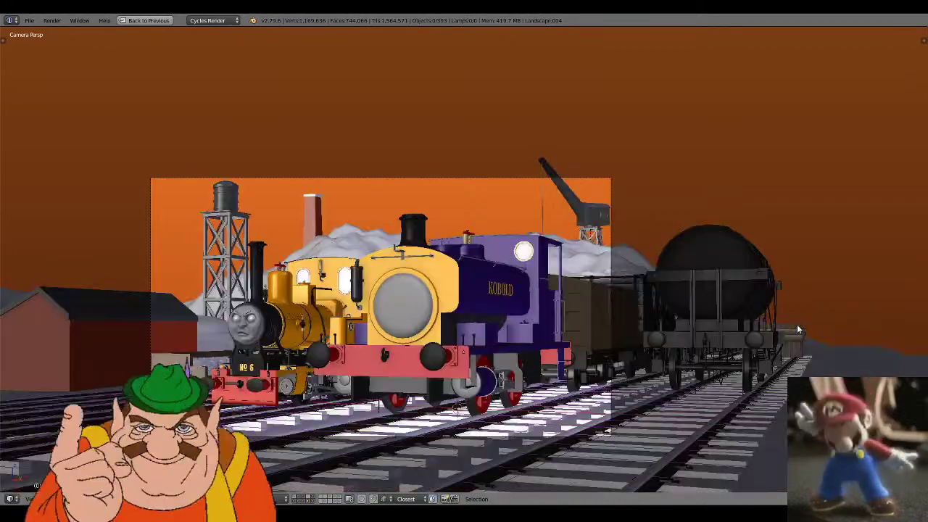
- Move the brick chimney along the X axis so it stands between the water tower and the yellow engine's cab
{"action": "right_click", "coordinate": [346, 231]}
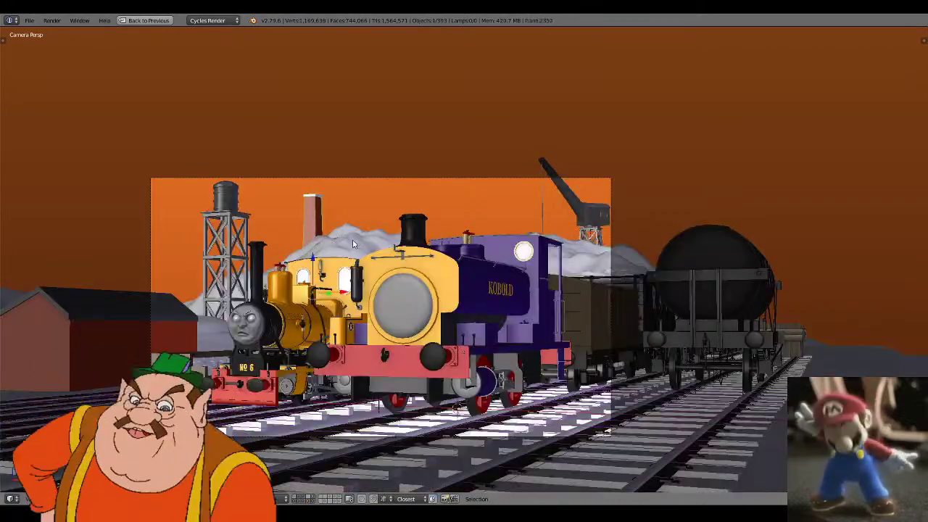
{"action": "key", "text": "g"}
{"action": "key", "text": "x"}
{"action": "left_click", "coordinate": [307, 253]}
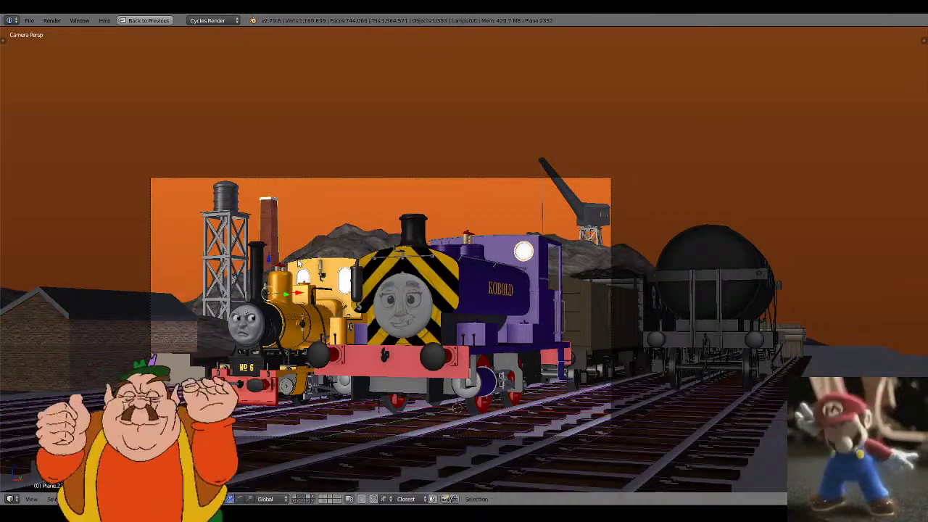
{"action": "key", "text": "g"}
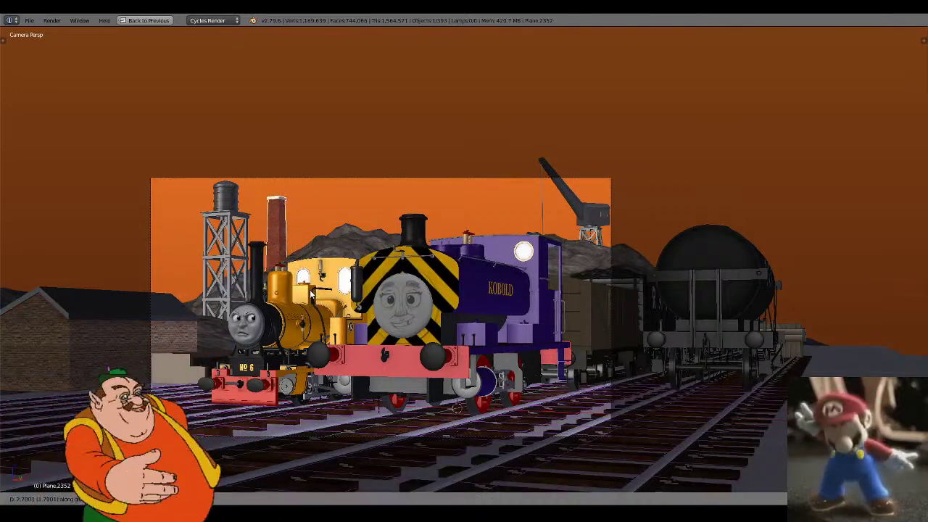
{"action": "left_click", "coordinate": [313, 294]}
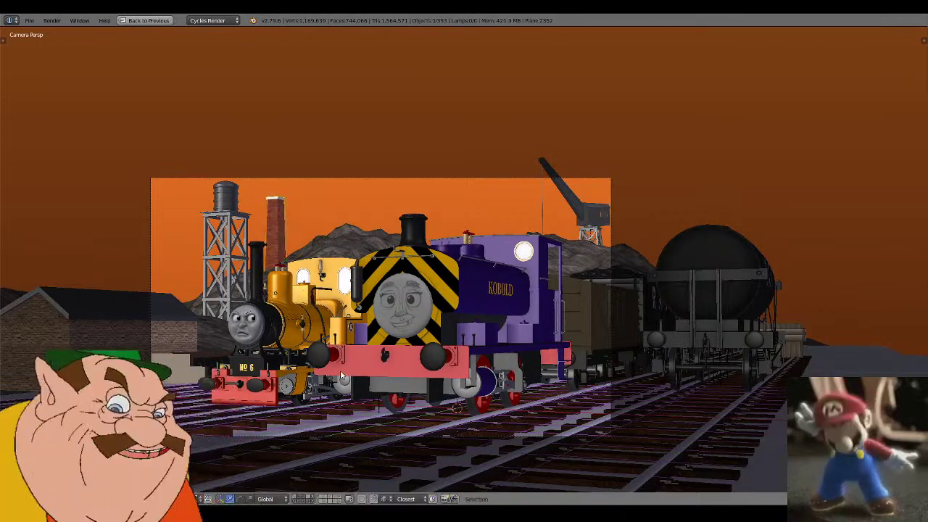
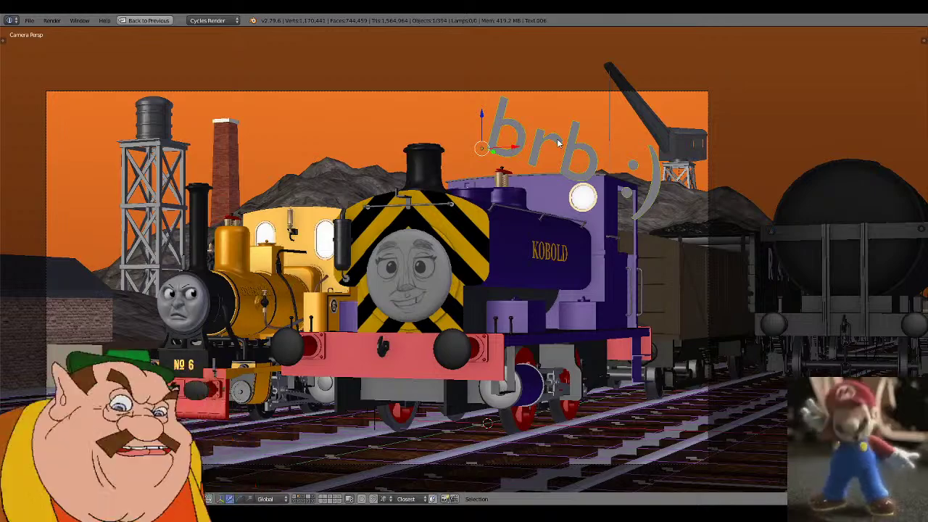
{"action": "key", "text": "Tab"}
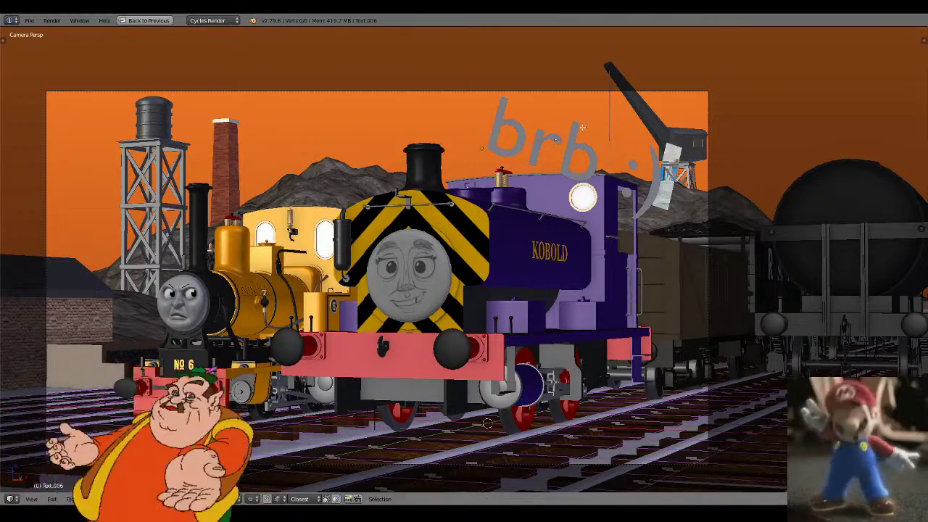
{"action": "type", "text": "z"}
{"action": "key", "text": "BackSpace"}
{"action": "key", "text": "Tab"}
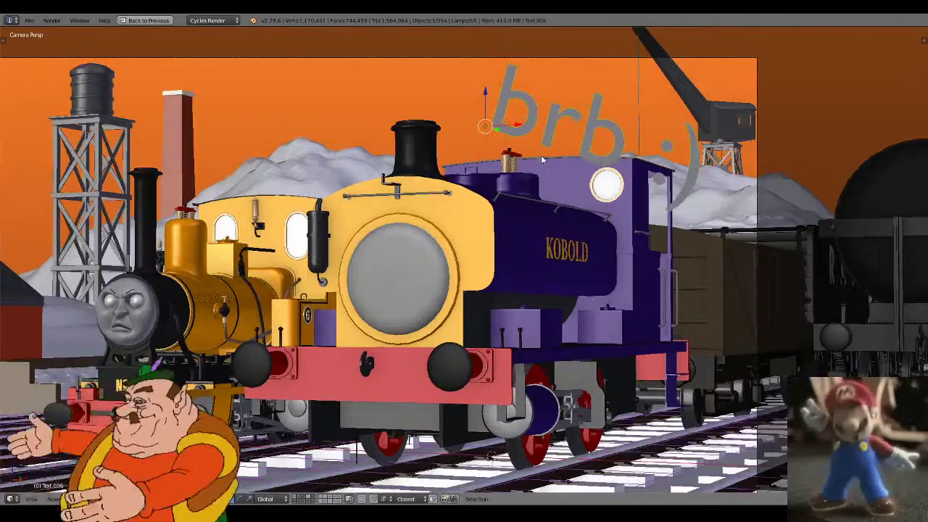
- Move the "brb :)" text object to a hidden layer, out of the camera view
{"action": "key", "text": "n"}
{"action": "key", "text": "n"}
{"action": "key", "text": "m"}
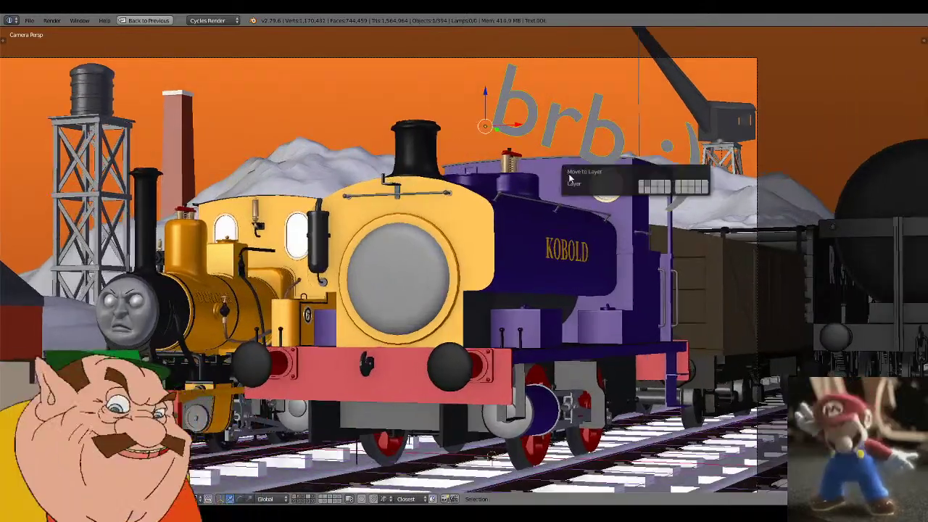
{"action": "left_click", "coordinate": [691, 190]}
{"action": "scroll", "coordinate": [433, 299], "scroll_direction": "down", "scroll_amount": 3}
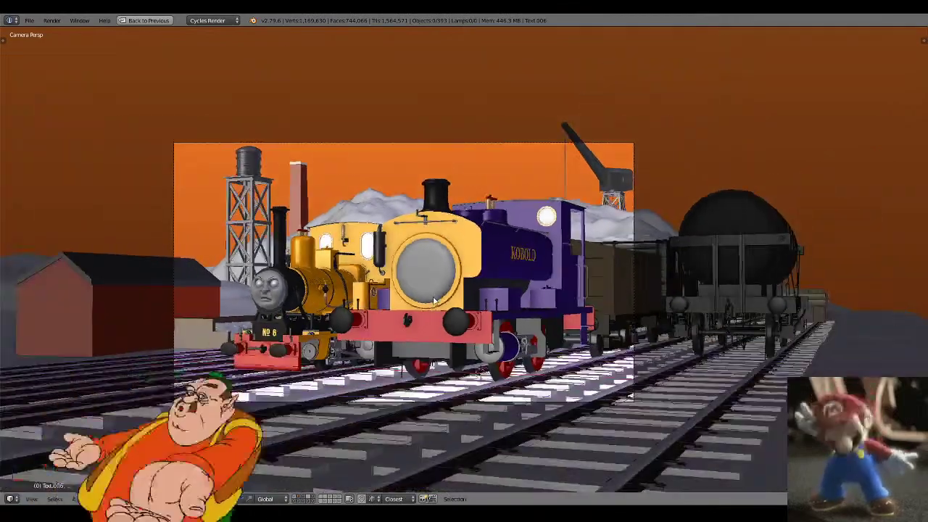
{"action": "scroll", "coordinate": [433, 299], "scroll_direction": "up", "scroll_amount": 1}
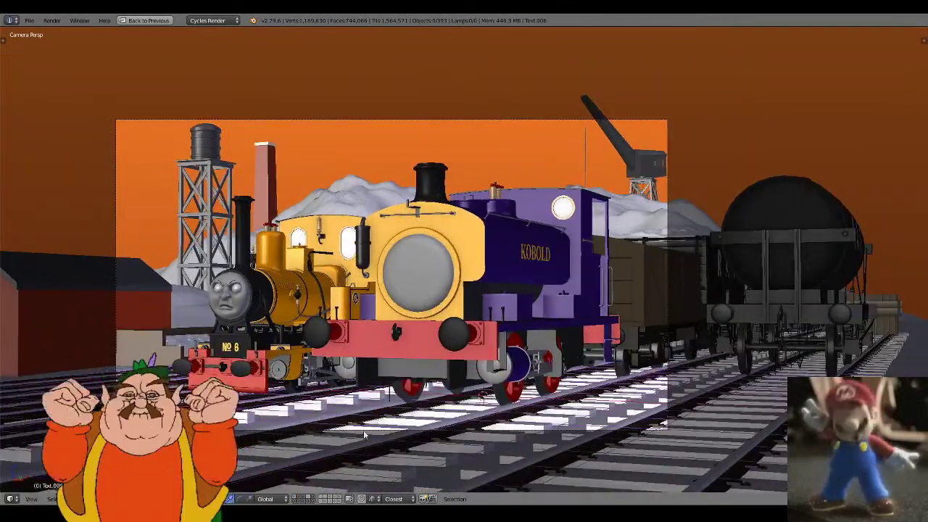
- Show the scene with its textures in the camera view and save the current file
{"action": "key", "text": "alt+z"}
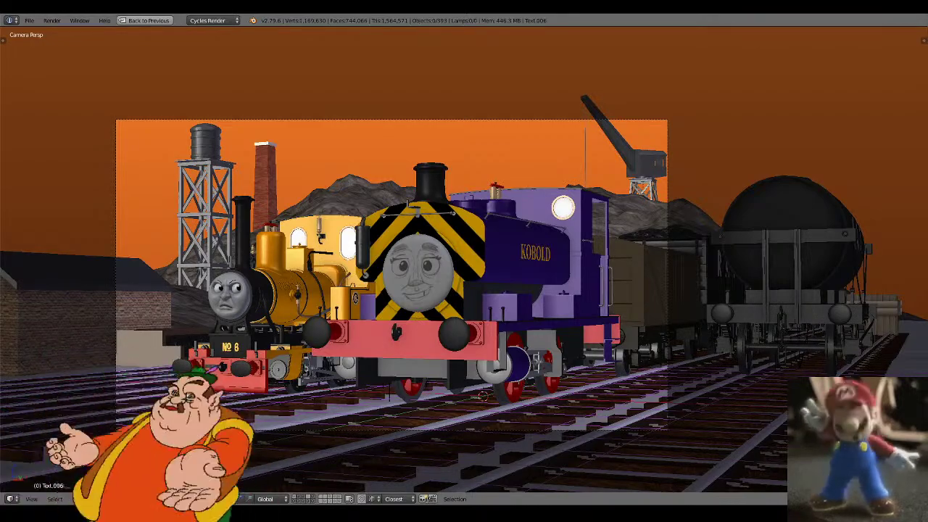
{"action": "scroll", "coordinate": [584, 389], "scroll_direction": "up", "scroll_amount": 1}
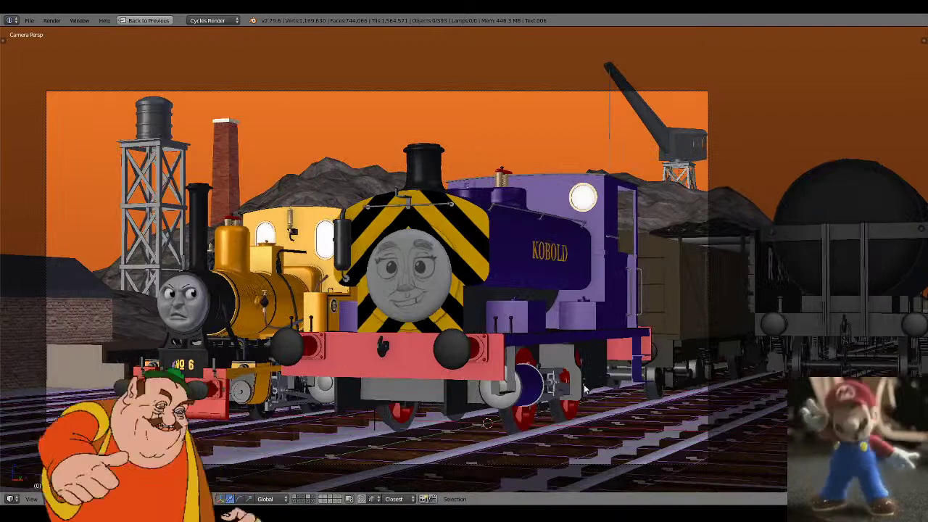
{"action": "middle_click_drag", "start_coordinate": [570, 383], "coordinate": [666, 383], "text": "shift"}
{"action": "scroll", "coordinate": [668, 381], "scroll_direction": "up", "scroll_amount": 1}
{"action": "scroll", "coordinate": [668, 380], "scroll_direction": "down", "scroll_amount": 1}
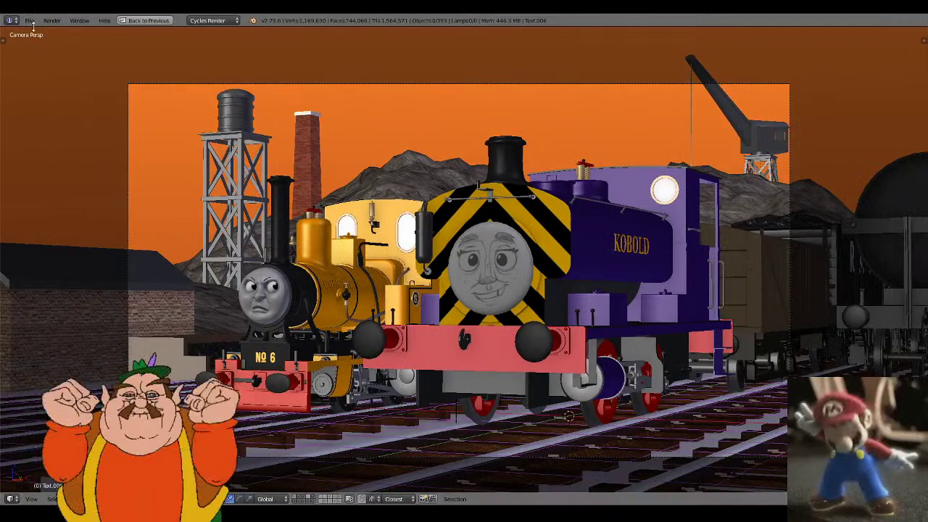
{"action": "left_click", "coordinate": [31, 21]}
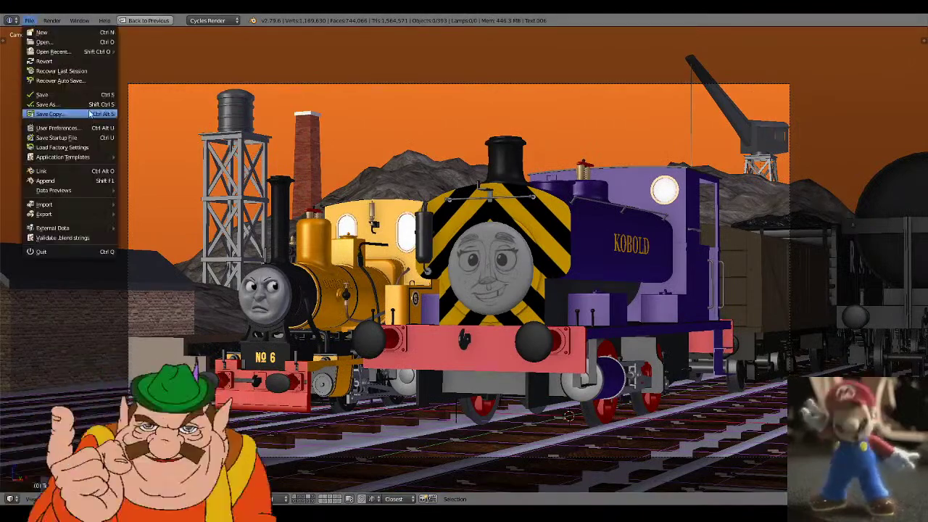
{"action": "left_click", "coordinate": [90, 95]}
{"action": "left_click", "coordinate": [30, 21]}
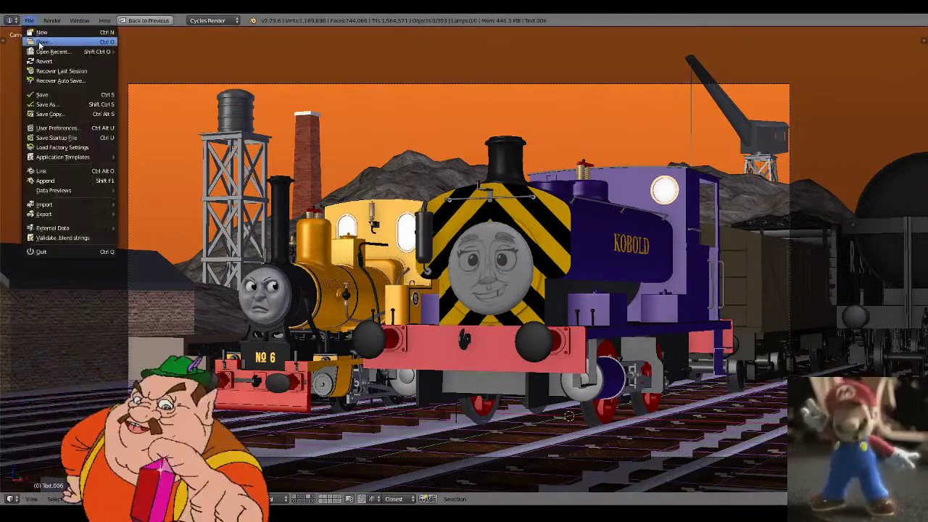
{"action": "left_click", "coordinate": [45, 42]}
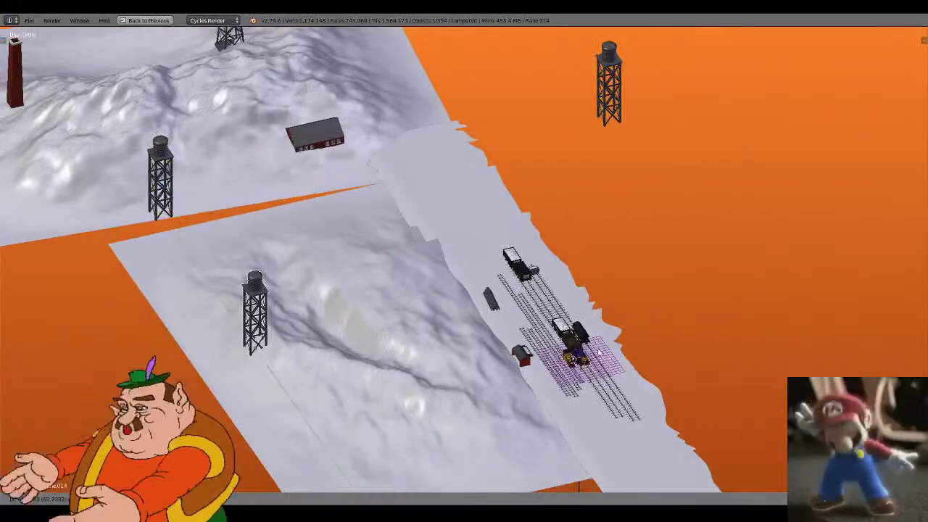
- Move the copied water tower along the X axis to the track area and open its mesh for editing in side view
{"action": "key", "text": "x"}
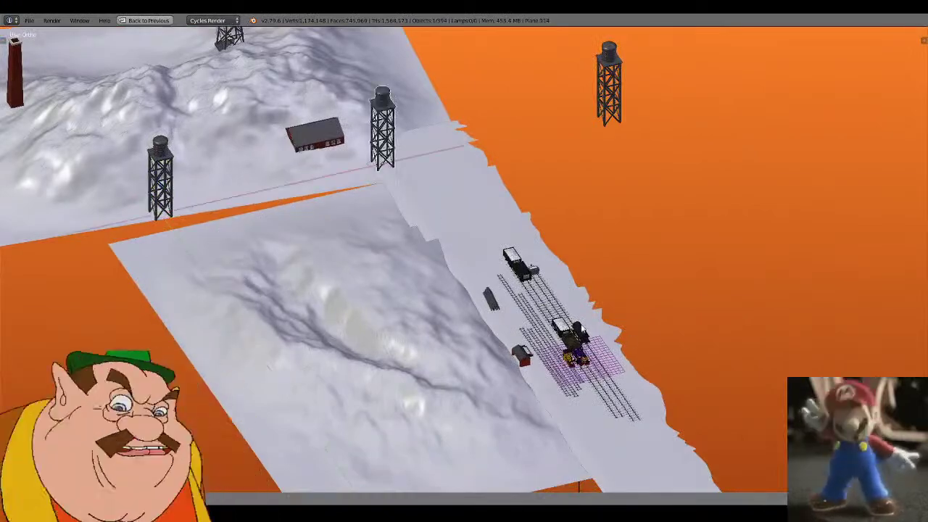
{"action": "left_click", "coordinate": [648, 318]}
{"action": "left_click", "coordinate": [768, 443]}
{"action": "middle_click_drag", "start_coordinate": [767, 443], "coordinate": [635, 330]}
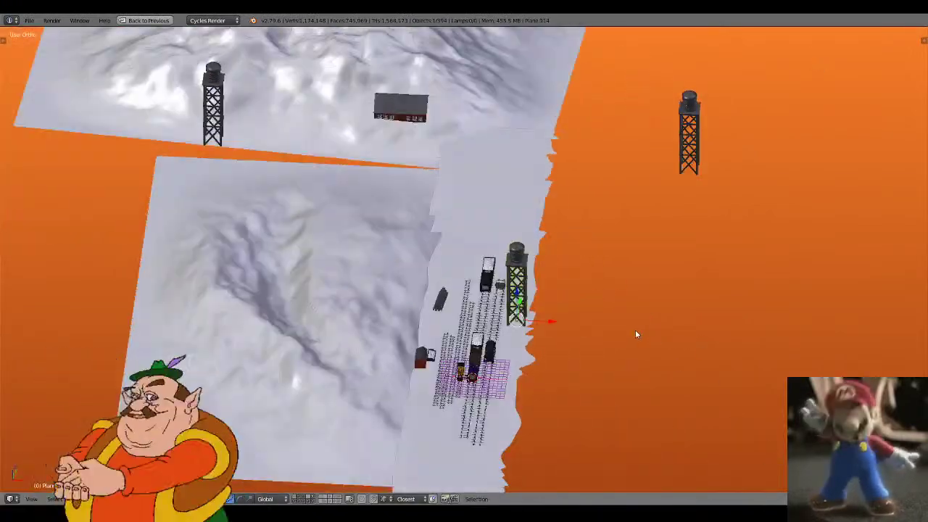
{"action": "key", "text": "KP_3"}
{"action": "key", "text": "KP_Decimal"}
{"action": "key", "text": "Tab"}
{"action": "key", "text": "z"}
{"action": "key", "text": "a"}
{"action": "middle_click_drag", "start_coordinate": [611, 301], "coordinate": [578, 300], "text": "shift"}
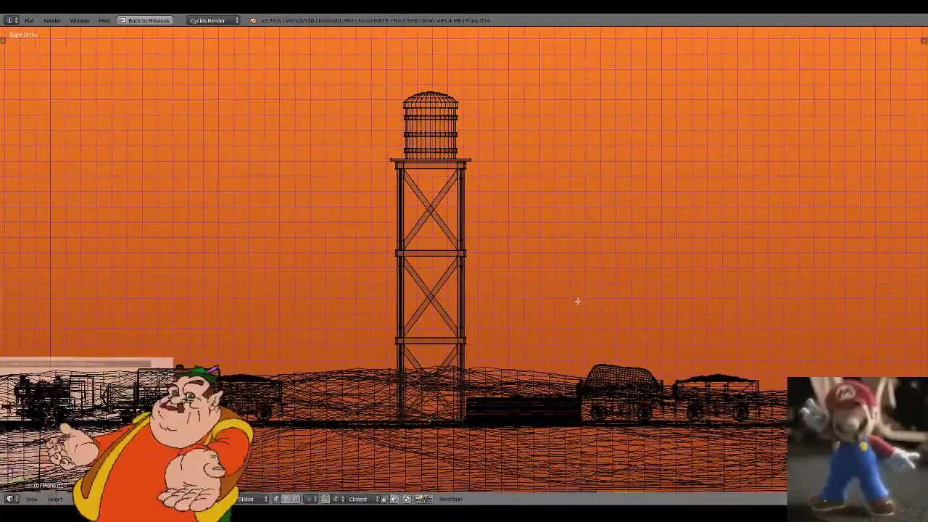
- Try to select the copied tower's tank and platform together with their linked geometry
{"action": "scroll", "coordinate": [578, 300], "scroll_direction": "up", "scroll_amount": 3}
{"action": "middle_click_drag", "start_coordinate": [404, 203], "coordinate": [415, 244], "text": "shift"}
{"action": "key", "text": "z"}
{"action": "key", "text": "z"}
{"action": "scroll", "coordinate": [522, 269], "scroll_direction": "down", "scroll_amount": 1}
{"action": "key", "text": "b"}
{"action": "left_click_drag", "start_coordinate": [544, 271], "coordinate": [237, 26]}
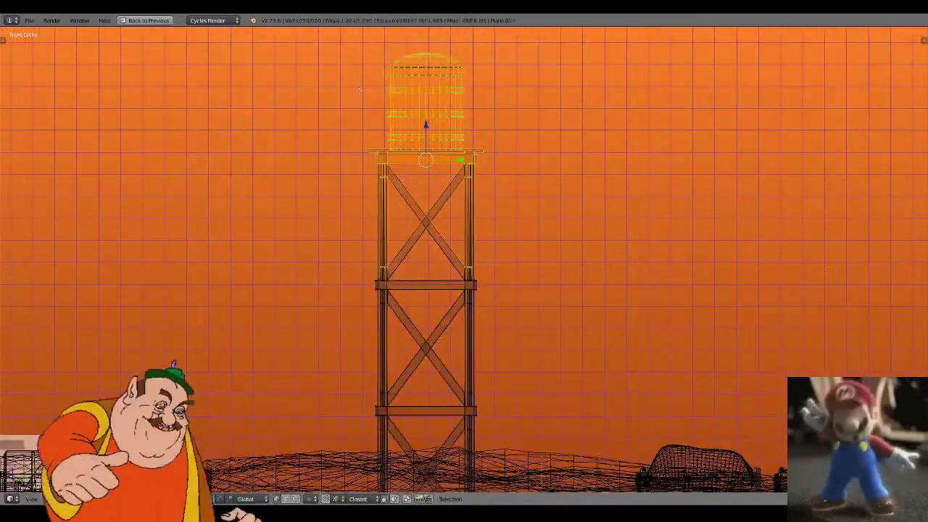
{"action": "key", "text": "z"}
{"action": "key", "text": "ctrl+l"}
{"action": "key", "text": "z"}
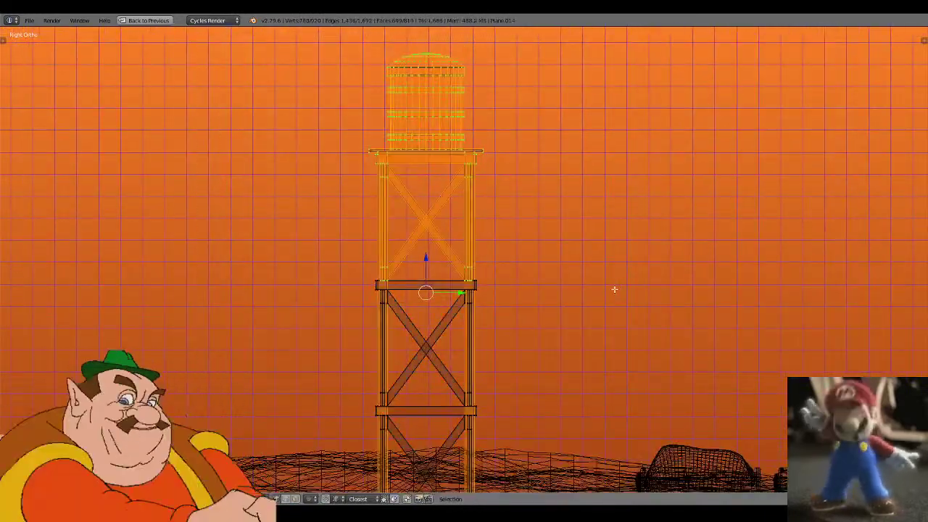
{"action": "key", "text": "a"}
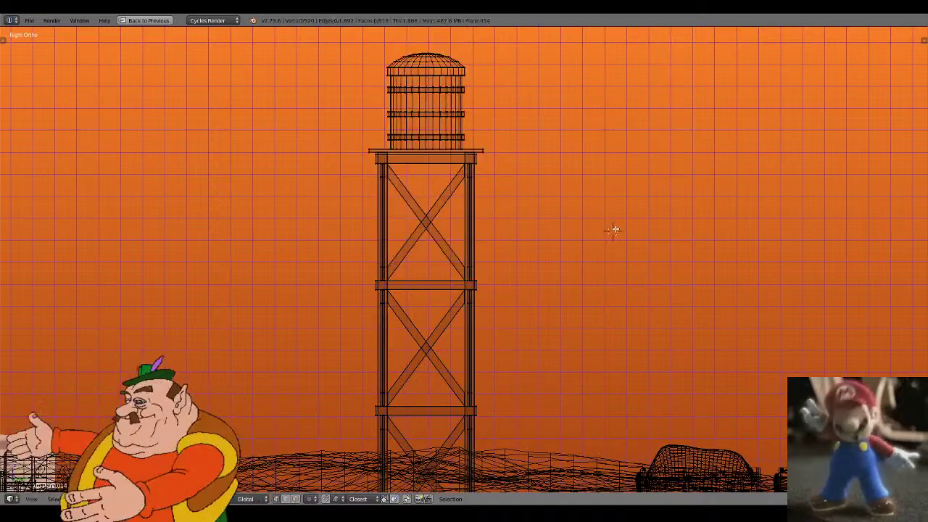
- Select the tank and platform vertices above the lattice frame's uppermost beam
{"action": "scroll", "coordinate": [615, 230], "scroll_direction": "up", "scroll_amount": 3}
{"action": "key", "text": "z"}
{"action": "middle_click_drag", "start_coordinate": [476, 116], "coordinate": [522, 267], "text": "shift"}
{"action": "scroll", "coordinate": [523, 267], "scroll_direction": "up", "scroll_amount": 1}
{"action": "key", "text": "z"}
{"action": "key", "text": "b"}
{"action": "left_click_drag", "start_coordinate": [575, 255], "coordinate": [541, 198]}
{"action": "scroll", "coordinate": [556, 224], "scroll_direction": "down", "scroll_amount": 2}
{"action": "key", "text": "b"}
{"action": "left_click_drag", "start_coordinate": [559, 234], "coordinate": [360, 73]}
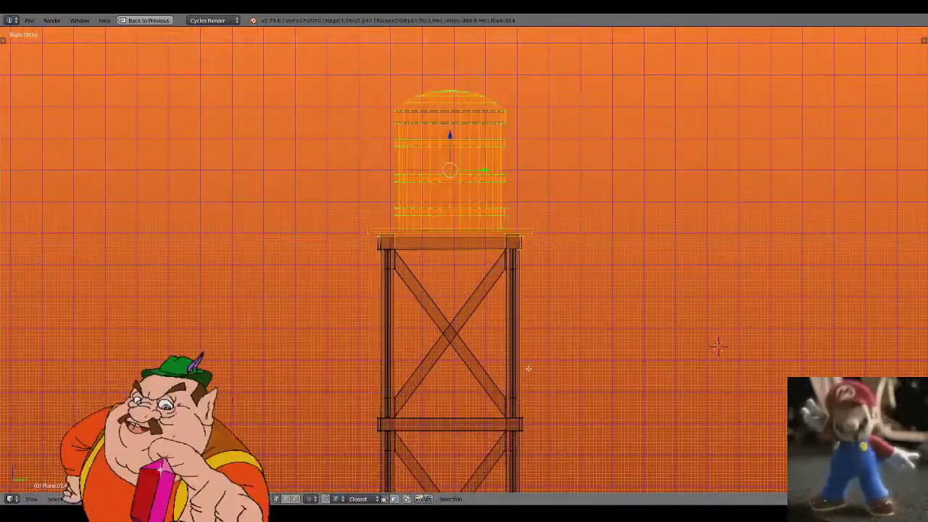
- Try to extend the tank selection to its linked geometry, and undo back to the original selection
{"action": "key", "text": "ctrl+l"}
{"action": "key", "text": "z"}
{"action": "key", "text": "a"}
{"action": "scroll", "coordinate": [531, 361], "scroll_direction": "up", "scroll_amount": 5}
{"action": "scroll", "coordinate": [531, 353], "scroll_direction": "up", "scroll_amount": 1, "text": "ctrl"}
{"action": "key", "text": "ctrl+z"}
{"action": "key", "text": "ctrl+z"}
- Extend the selection across the platform and delete the tank and platform from the lattice tower
{"action": "key", "text": "z"}
{"action": "key", "text": "b"}
{"action": "mouse_move", "coordinate": [598, 196]}
{"action": "left_mouse_down"}
{"action": "mouse_move", "coordinate": [236, 135]}
{"action": "mouse_move", "coordinate": [239, 192]}
{"action": "left_mouse_up"}
{"action": "key", "text": "z"}
{"action": "scroll", "coordinate": [235, 191], "scroll_direction": "down", "scroll_amount": 1}
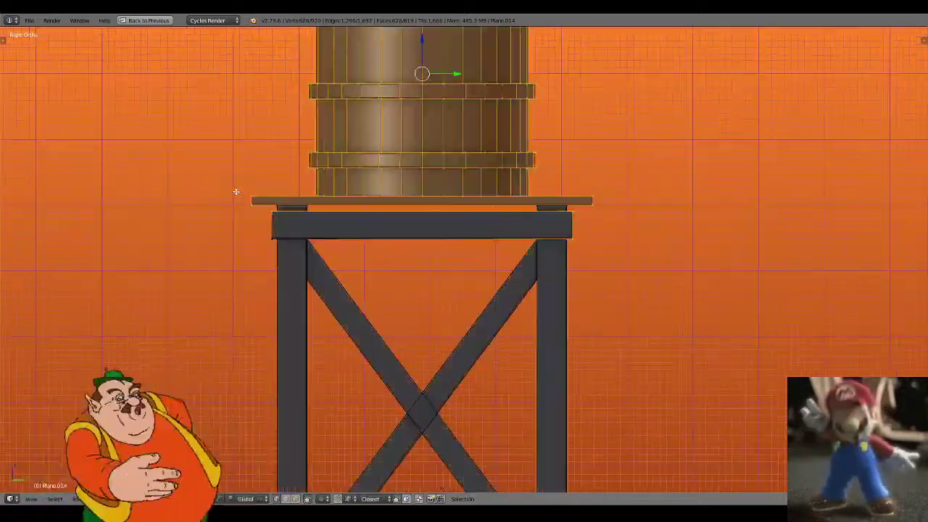
{"action": "key", "text": "z"}
{"action": "key", "text": "z"}
{"action": "scroll", "coordinate": [235, 191], "scroll_direction": "down", "scroll_amount": 6}
{"action": "key", "text": "x"}
{"action": "left_click", "coordinate": [590, 264]}
- Delete the remaining geometry in the upper part of the lattice tower
{"action": "scroll", "coordinate": [438, 251], "scroll_direction": "up", "scroll_amount": 3}
{"action": "key", "text": "z"}
{"action": "key", "text": "z"}
{"action": "scroll", "coordinate": [438, 251], "scroll_direction": "up", "scroll_amount": 4}
{"action": "key", "text": "z"}
{"action": "key", "text": "b"}
{"action": "left_click_drag", "start_coordinate": [354, 237], "coordinate": [523, 45]}
{"action": "key", "text": "z"}
{"action": "key", "text": "x"}
{"action": "left_click", "coordinate": [527, 64]}
- Move the top vertices of the shortened lattice frame along the Z axis and finish editing its mesh
{"action": "scroll", "coordinate": [478, 141], "scroll_direction": "down", "scroll_amount": 6}
{"action": "key", "text": "z"}
{"action": "key", "text": "Tab"}
{"action": "key", "text": "z"}
{"action": "key", "text": "a"}
{"action": "key", "text": "a"}
{"action": "key", "text": "z"}
{"action": "scroll", "coordinate": [478, 261], "scroll_direction": "up", "scroll_amount": 7}
{"action": "key", "text": "b"}
{"action": "left_click_drag", "start_coordinate": [591, 191], "coordinate": [340, 49]}
{"action": "key", "text": "g"}
{"action": "key", "text": "z"}
{"action": "left_click", "coordinate": [362, 245]}
{"action": "key", "text": "Tab"}
{"action": "scroll", "coordinate": [456, 278], "scroll_direction": "down", "scroll_amount": 2}
{"action": "key", "text": "z"}
{"action": "key", "text": "a"}
{"action": "key", "text": "z"}
- Scale the shortened lattice frame as a whole object beside the wagons
{"action": "mouse_move", "coordinate": [463, 283]}
{"action": "middle_mouse_down"}
{"action": "mouse_move", "coordinate": [475, 293]}
{"action": "mouse_move", "coordinate": [456, 321]}
{"action": "middle_mouse_up"}
{"action": "key", "text": "z"}
{"action": "right_click", "coordinate": [458, 324]}
{"action": "key", "text": "z"}
{"action": "key", "text": "z"}
{"action": "middle_click_drag", "start_coordinate": [509, 347], "coordinate": [470, 335]}
{"action": "key", "text": "s"}
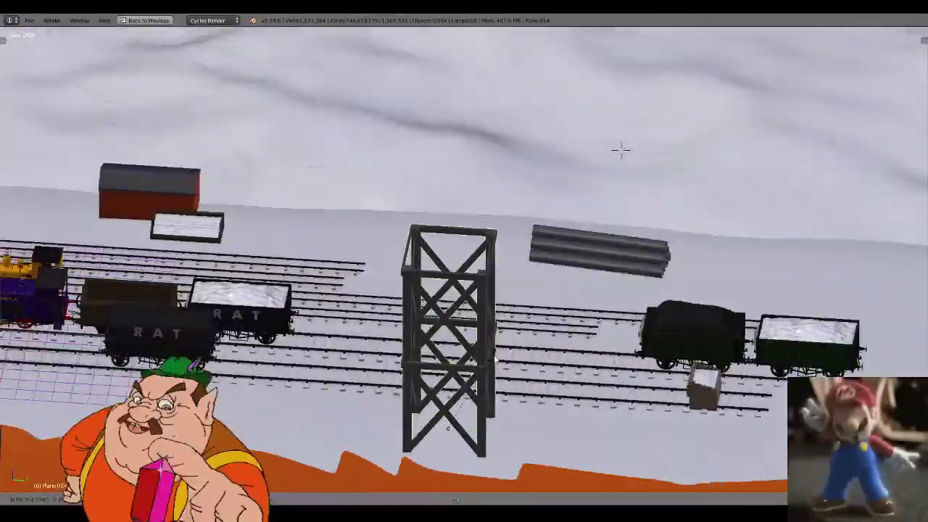
{"action": "left_click", "coordinate": [527, 363]}
- Move the lattice frame along the X axis so it stands over the narrow tracks between the pipes and wagons
{"action": "middle_click_drag", "start_coordinate": [527, 363], "coordinate": [570, 271]}
{"action": "key", "text": "g"}
{"action": "key", "text": "x"}
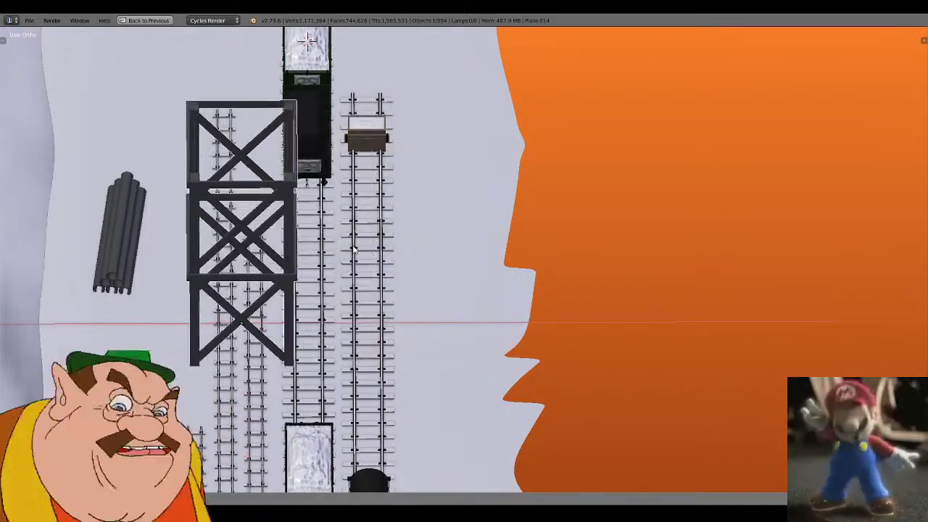
{"action": "left_click", "coordinate": [333, 247]}
{"action": "key", "text": "g"}
{"action": "key", "text": "x"}
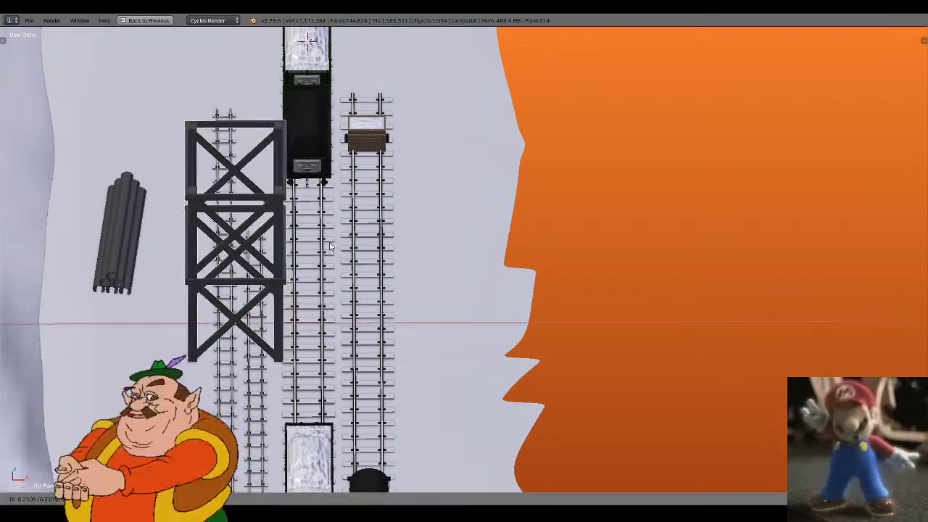
{"action": "left_click", "coordinate": [327, 245]}
- Scale the lattice frame down slightly and realign it along the X axis over the yellow engine's track
{"action": "key", "text": "s"}
{"action": "left_click", "coordinate": [308, 247]}
{"action": "key", "text": "g"}
{"action": "key", "text": "x"}
{"action": "left_click", "coordinate": [315, 247]}
{"action": "key", "text": "z"}
{"action": "key", "text": "z"}
{"action": "key", "text": "KP_1"}
{"action": "key", "text": "KP_Decimal"}
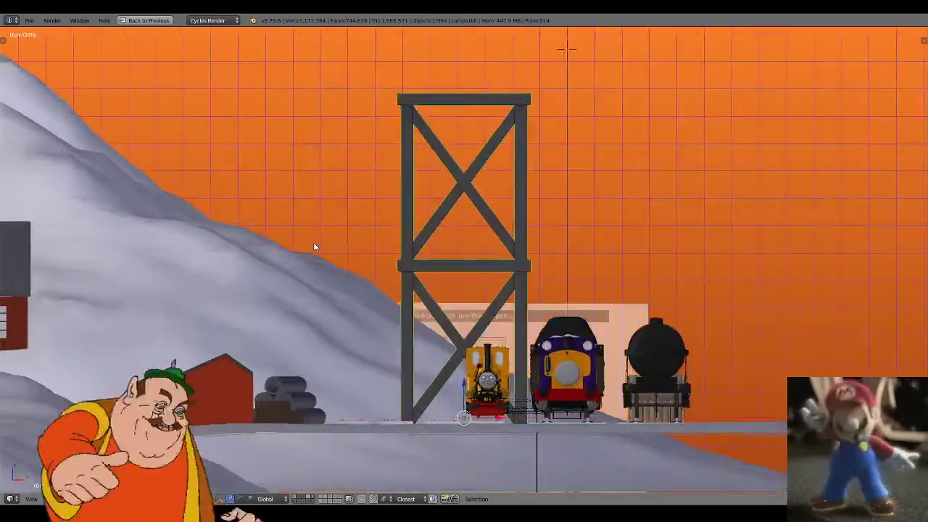
- Delete the vertices of the upper diagonal cross braces on the two sides of the lattice frame facing along the tracks
{"action": "middle_click_drag", "start_coordinate": [557, 311], "coordinate": [645, 287]}
{"action": "scroll", "coordinate": [642, 317], "scroll_direction": "down", "scroll_amount": 4}
{"action": "key", "text": "Tab"}
{"action": "key", "text": "z"}
{"action": "key", "text": "KP_3"}
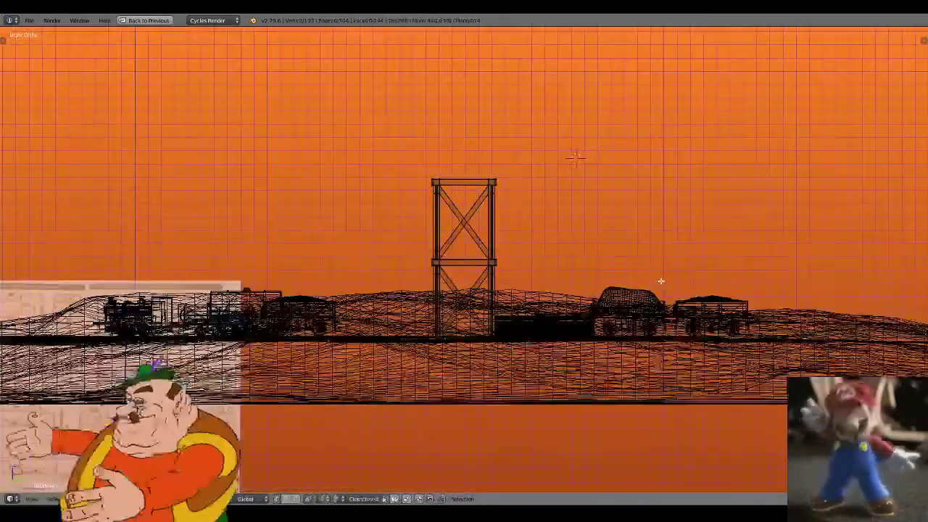
{"action": "key", "text": "KP_Decimal"}
{"action": "left_click_drag", "start_coordinate": [635, 249], "coordinate": [338, 88]}
{"action": "key", "text": "z"}
{"action": "key", "text": "x"}
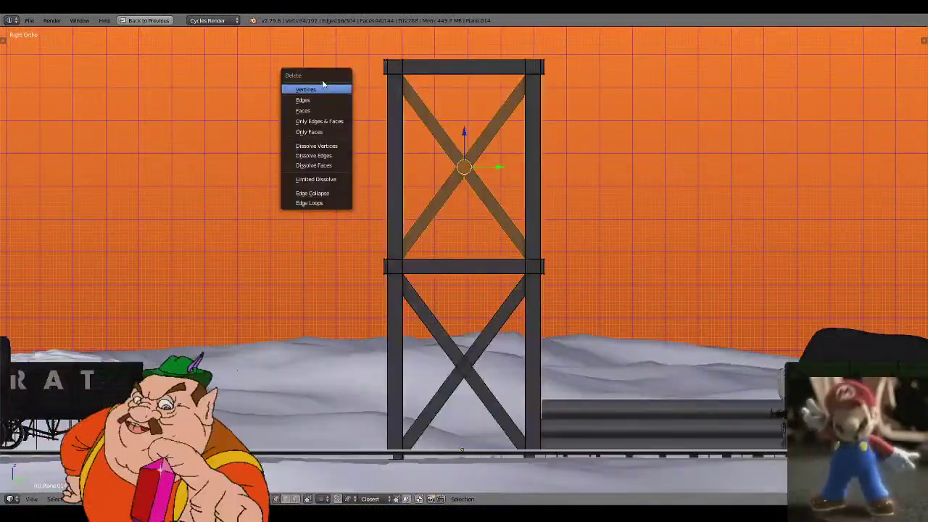
{"action": "left_click", "coordinate": [323, 87]}
{"action": "key", "text": "z"}
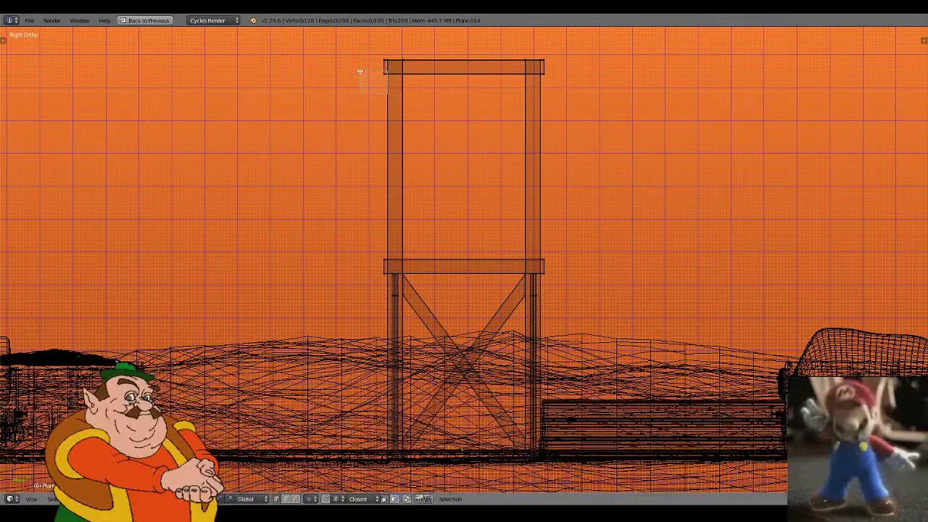
- Delete the lattice frame's topmost beams and shorten its posts to the remaining beam ring
{"action": "left_click_drag", "start_coordinate": [360, 71], "coordinate": [358, 71]}
{"action": "key", "text": "ctrl+l"}
{"action": "key", "text": "z"}
{"action": "key", "text": "x"}
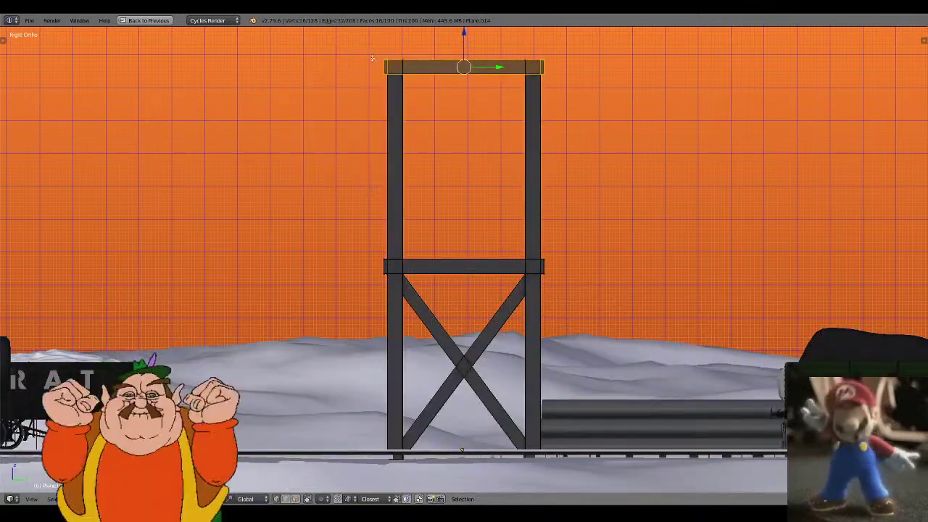
{"action": "key", "text": "x"}
{"action": "left_click", "coordinate": [367, 67]}
{"action": "key", "text": "z"}
{"action": "key", "text": "z"}
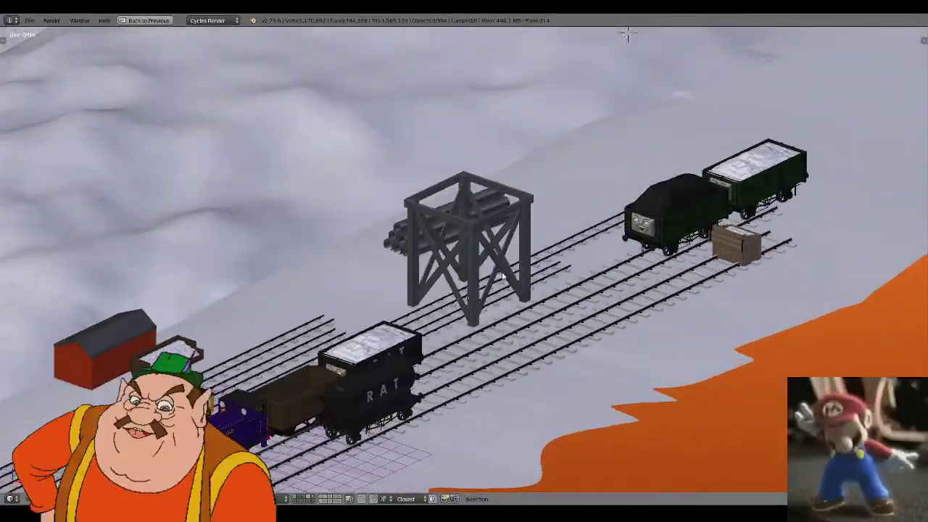
- Delete the diagonal cross braces that span the tracks at the front and back of the frame
{"action": "middle_click_drag", "start_coordinate": [503, 276], "coordinate": [514, 274]}
{"action": "scroll", "coordinate": [478, 239], "scroll_direction": "up", "scroll_amount": 3}
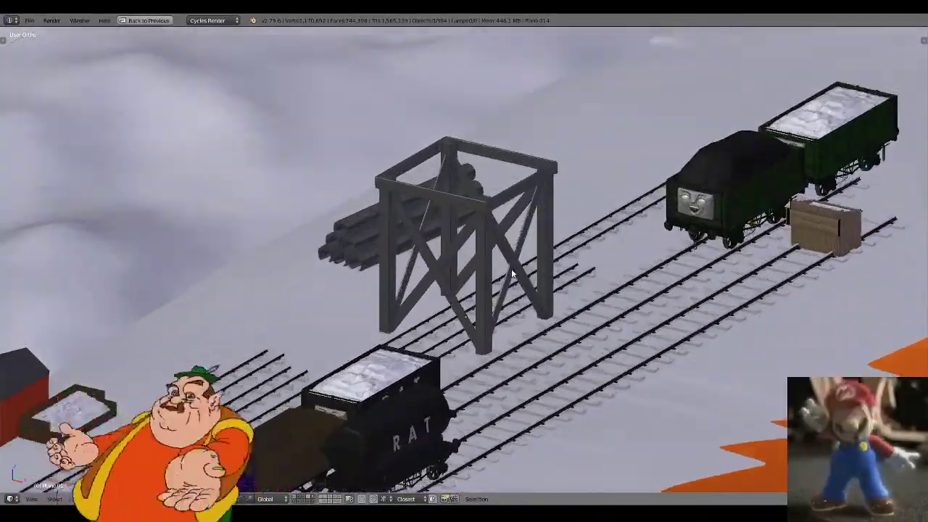
{"action": "right_click", "coordinate": [474, 230]}
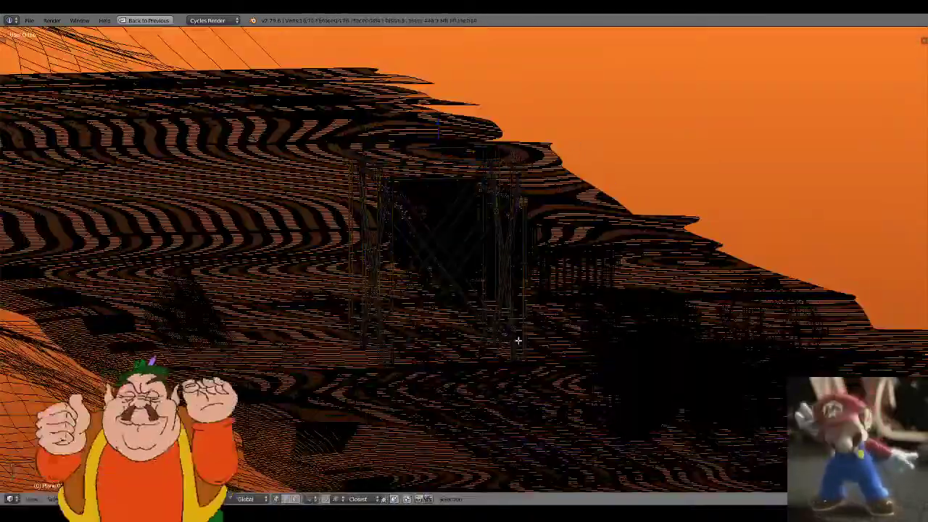
{"action": "key", "text": "z"}
{"action": "middle_click_drag", "start_coordinate": [518, 341], "coordinate": [547, 362]}
{"action": "scroll", "coordinate": [569, 369], "scroll_direction": "up", "scroll_amount": 3}
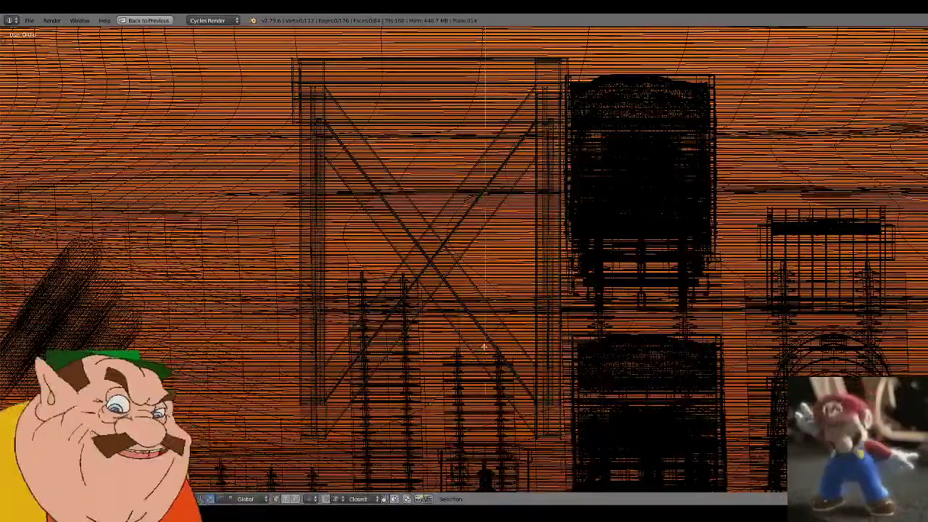
{"action": "left_click_drag", "start_coordinate": [484, 348], "coordinate": [398, 197]}
{"action": "key", "text": "z"}
{"action": "key", "text": "z"}
{"action": "key", "text": "a"}
{"action": "key", "text": "a"}
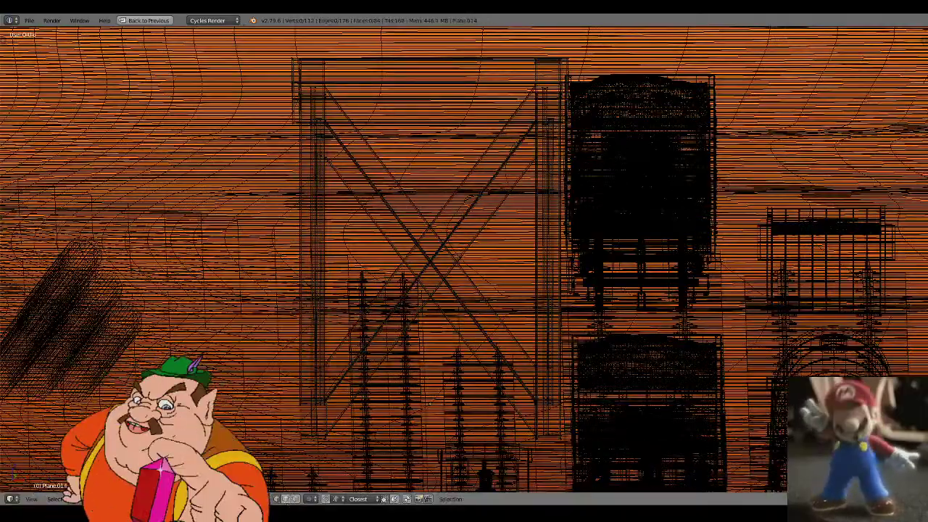
{"action": "left_click_drag", "start_coordinate": [401, 325], "coordinate": [480, 224]}
{"action": "key", "text": "z"}
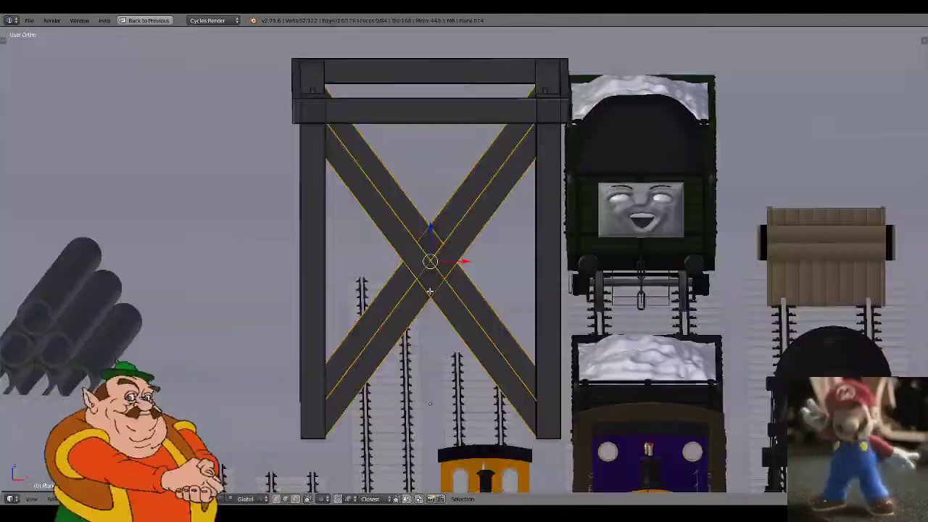
{"action": "key", "text": "ctrl+l"}
{"action": "key", "text": "z"}
{"action": "key", "text": "x"}
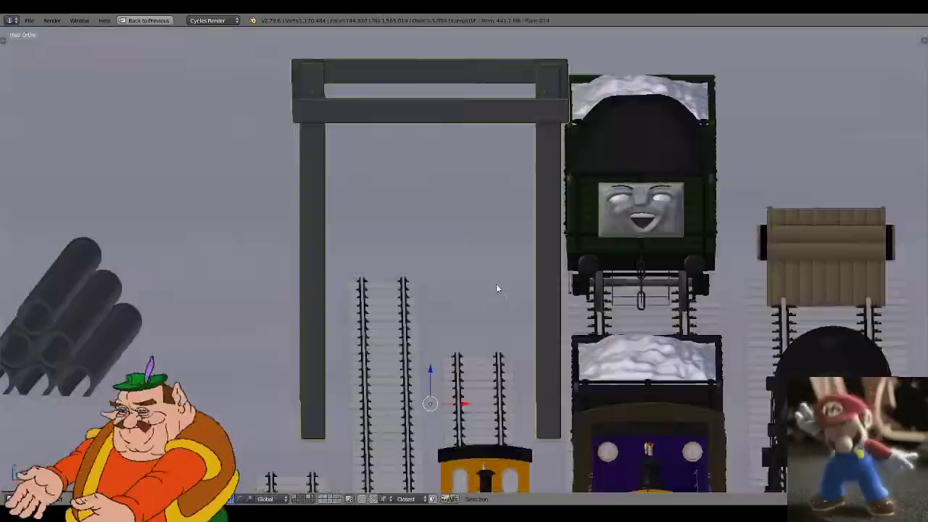
- Duplicate the edge loop along the frame's top beam ring in place
{"action": "middle_click_drag", "start_coordinate": [497, 288], "coordinate": [497, 249]}
{"action": "scroll", "coordinate": [532, 301], "scroll_direction": "down", "scroll_amount": 2}
{"action": "scroll", "coordinate": [493, 225], "scroll_direction": "up", "scroll_amount": 2}
{"action": "middle_click_drag", "start_coordinate": [488, 198], "coordinate": [472, 292], "text": "shift"}
{"action": "scroll", "coordinate": [472, 292], "scroll_direction": "up", "scroll_amount": 4}
{"action": "key", "text": "Tab"}
{"action": "right_click", "coordinate": [456, 293], "text": "alt"}
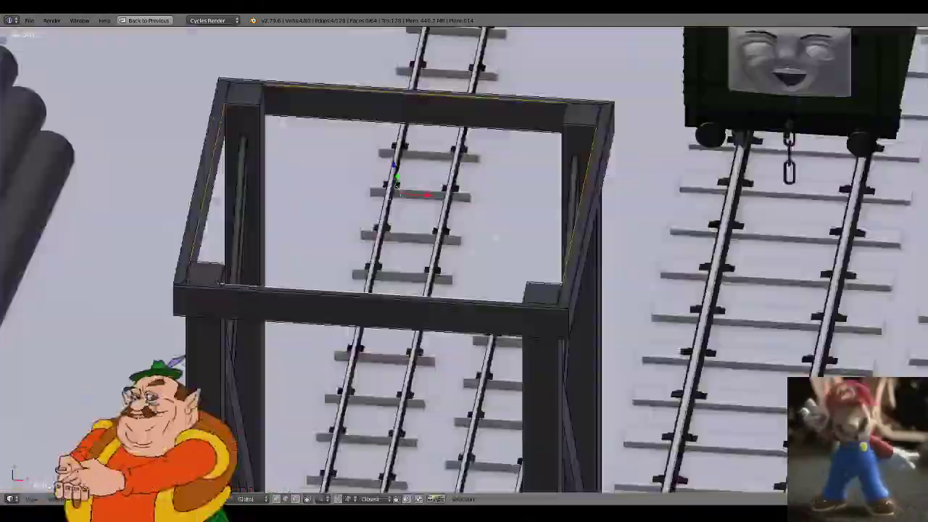
{"action": "scroll", "coordinate": [496, 239], "scroll_direction": "down", "scroll_amount": 1, "text": "shift"}
{"action": "key", "text": "shift+d"}
{"action": "right_click", "coordinate": [491, 223]}
{"action": "key", "text": "s"}
{"action": "right_click", "coordinate": [644, 283]}
- Lower the duplicated edge loop along the Z axis and scale it down to fit inside the beam ring
{"action": "scroll", "coordinate": [586, 291], "scroll_direction": "down", "scroll_amount": 3}
{"action": "key", "text": "g"}
{"action": "key", "text": "z"}
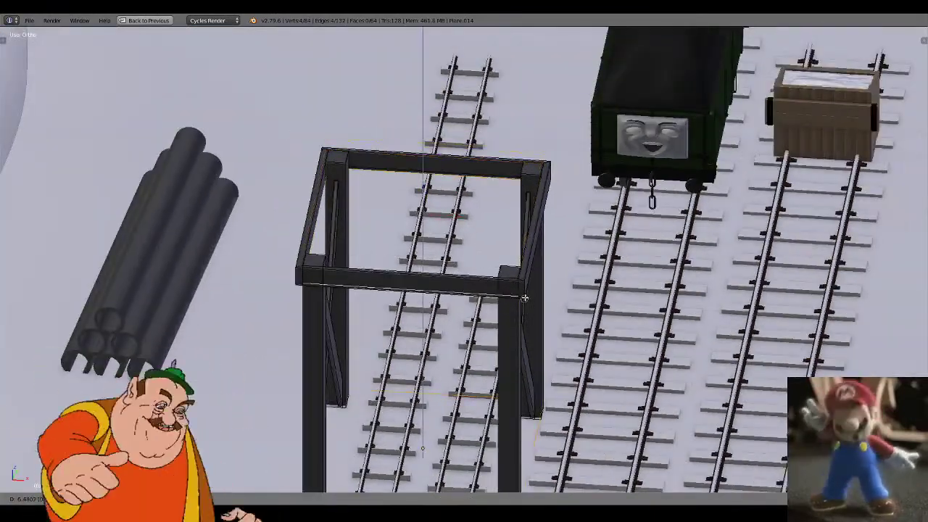
{"action": "key", "text": "z"}
{"action": "scroll", "coordinate": [531, 300], "scroll_direction": "up", "scroll_amount": 4}
{"action": "key", "text": "g"}
{"action": "key", "text": "z"}
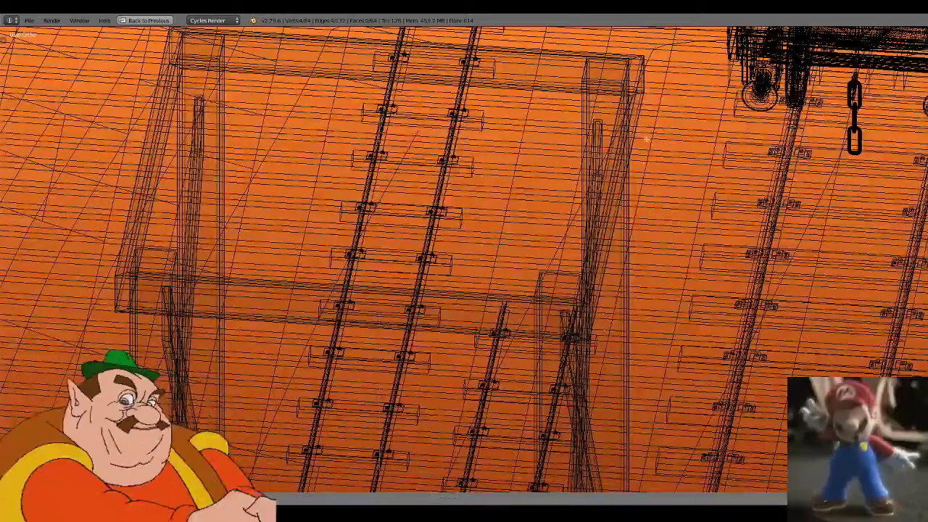
{"action": "key", "text": "z"}
{"action": "scroll", "coordinate": [616, 218], "scroll_direction": "down", "scroll_amount": 2}
{"action": "key", "text": "s"}
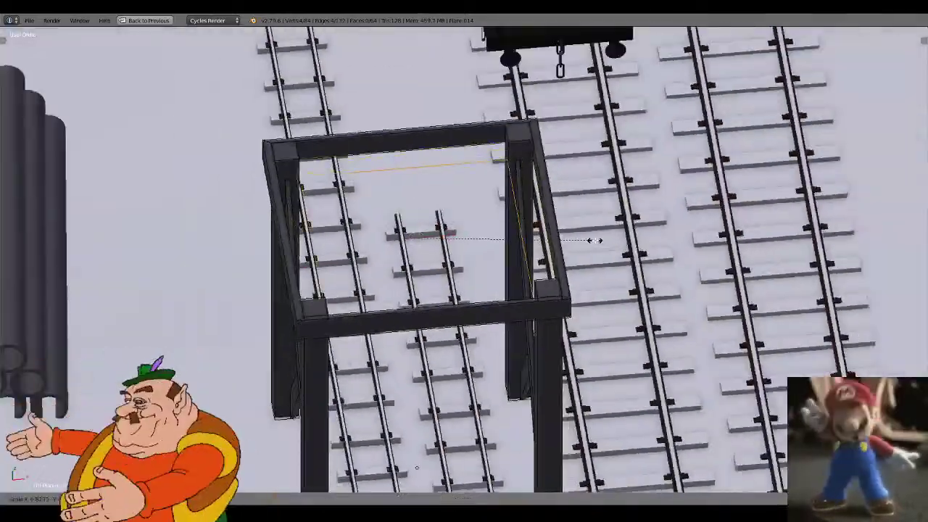
{"action": "left_click", "coordinate": [595, 240]}
- Extrude the inner edge loop upward into open box walls above the frame and flip their normals
{"action": "key", "text": "z"}
{"action": "key", "text": "z"}
{"action": "scroll", "coordinate": [613, 289], "scroll_direction": "down", "scroll_amount": 1}
{"action": "mouse_move", "coordinate": [613, 290]}
{"action": "middle_mouse_down"}
{"action": "mouse_move", "coordinate": [594, 242]}
{"action": "mouse_move", "coordinate": [632, 278]}
{"action": "middle_mouse_up"}
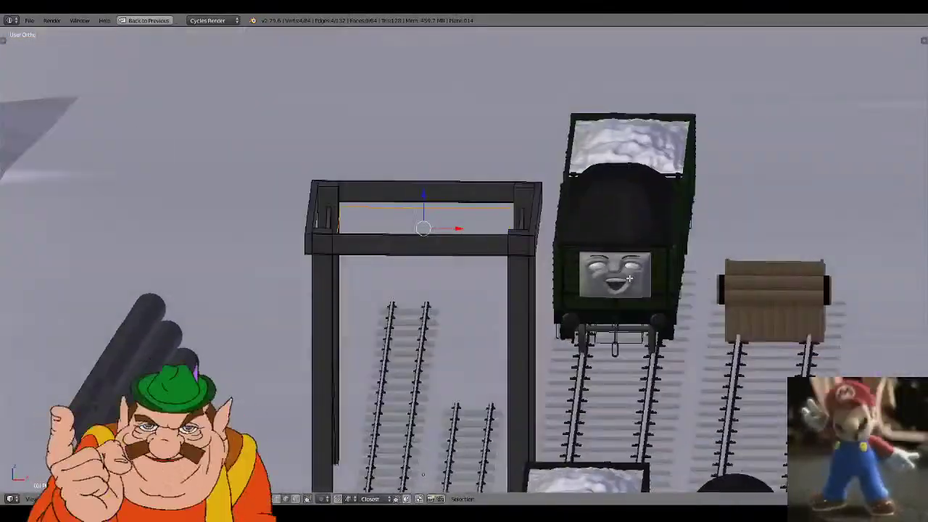
{"action": "left_click", "coordinate": [623, 198]}
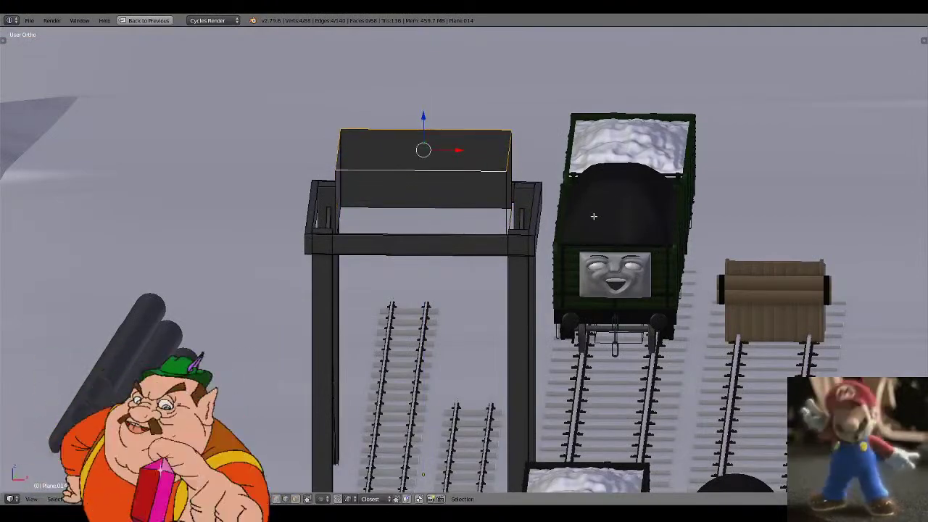
{"action": "key", "text": "a"}
{"action": "key", "text": "w"}
{"action": "left_click", "coordinate": [584, 296]}
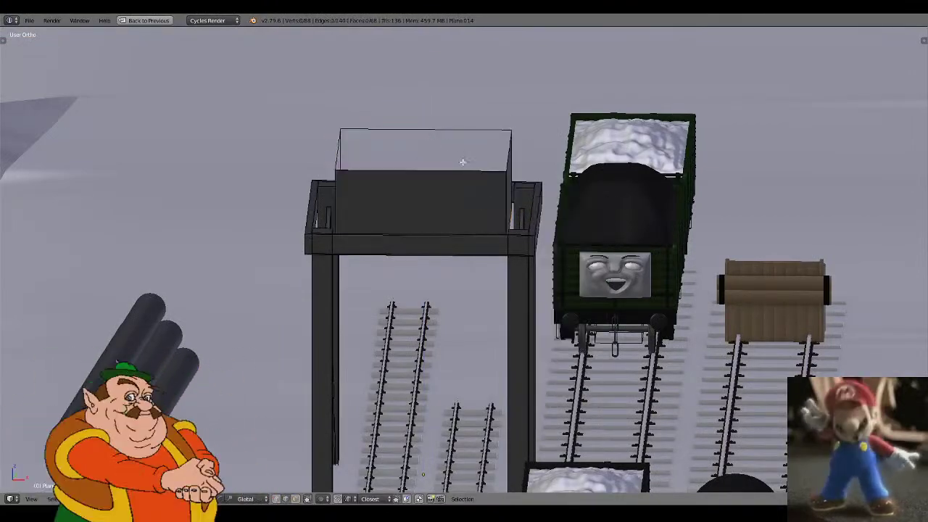
- Scale the upper edge loop of the box outward and raise it along the Z axis to form a flared hopper
{"action": "right_click", "coordinate": [463, 169], "text": "alt"}
{"action": "key", "text": "s"}
{"action": "left_click", "coordinate": [611, 215]}
{"action": "key", "text": "g"}
{"action": "key", "text": "z"}
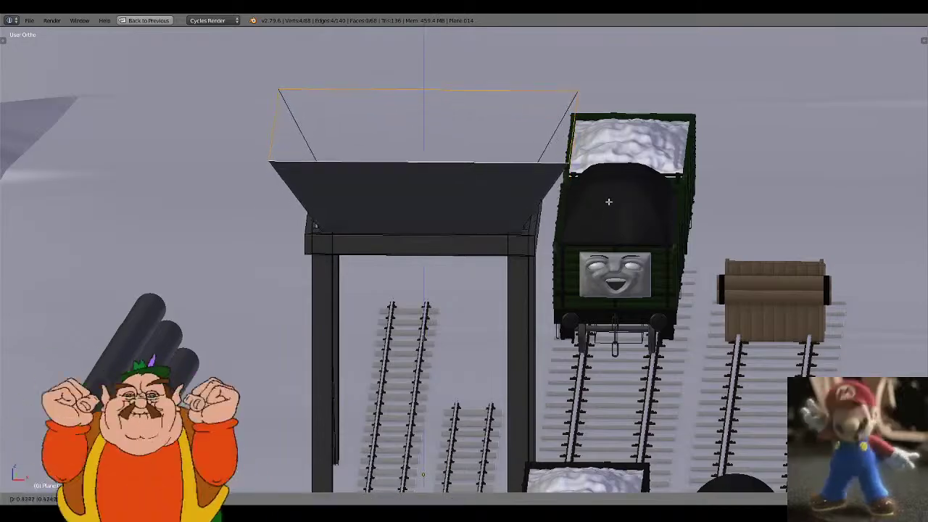
{"action": "left_click", "coordinate": [610, 202]}
- Extrude the hopper's lower edge loop straight down along the Z axis to form a chute below the beam ring
{"action": "key", "text": "z"}
{"action": "middle_click_drag", "start_coordinate": [481, 230], "coordinate": [432, 244]}
{"action": "right_click", "coordinate": [392, 179], "text": "alt"}
{"action": "right_click", "coordinate": [395, 179], "text": "alt"}
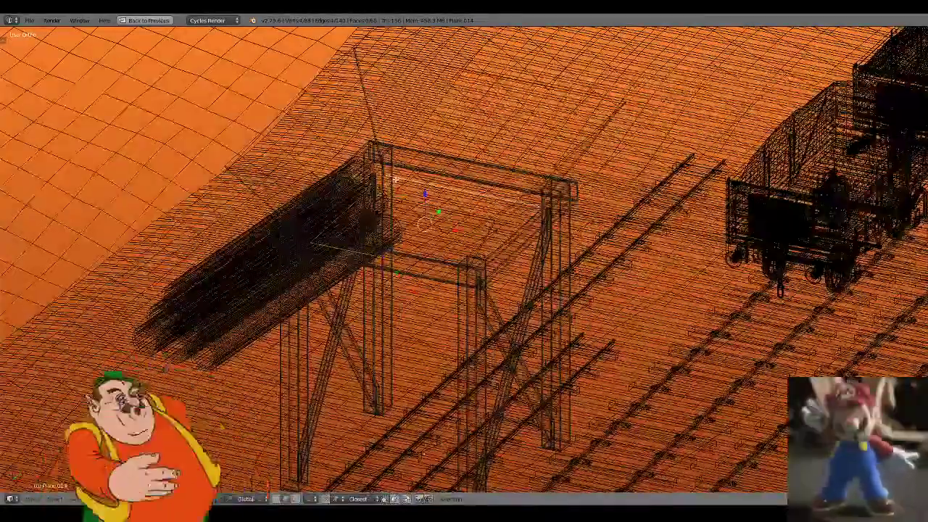
{"action": "key", "text": "z"}
{"action": "mouse_move", "coordinate": [569, 203]}
{"action": "middle_mouse_down"}
{"action": "mouse_move", "coordinate": [541, 207]}
{"action": "mouse_move", "coordinate": [581, 212]}
{"action": "mouse_move", "coordinate": [567, 219]}
{"action": "middle_mouse_up"}
{"action": "key", "text": "z"}
{"action": "left_click", "coordinate": [561, 206]}
{"action": "key", "text": "z"}
{"action": "key", "text": "e"}
{"action": "key", "text": "z"}
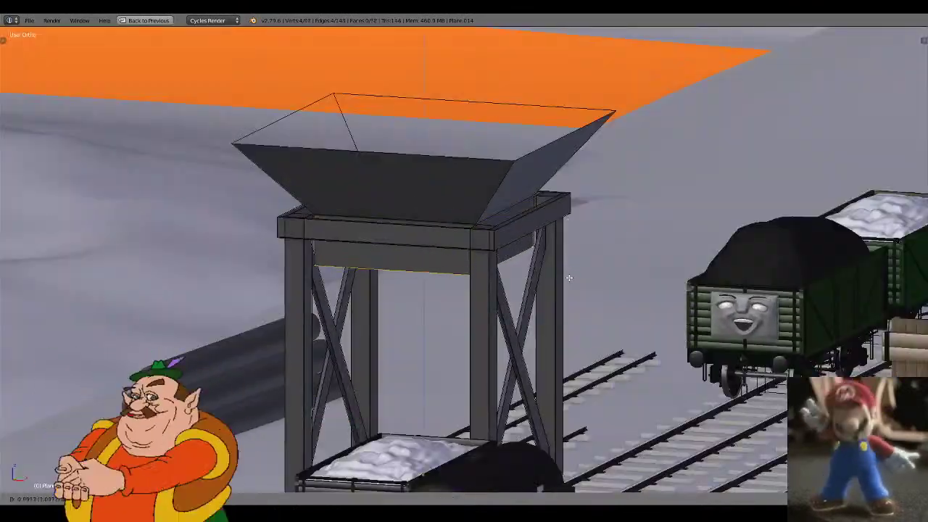
{"action": "left_click", "coordinate": [435, 259]}
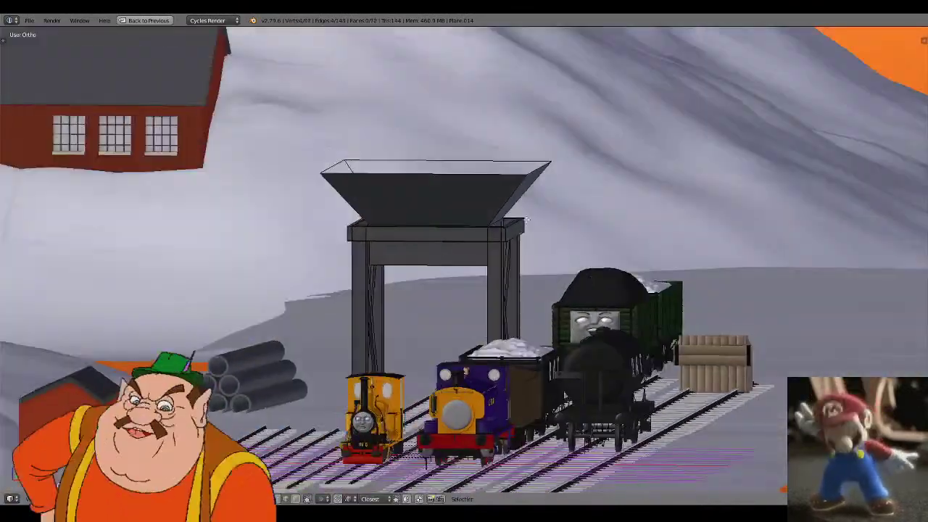
- Try to thicken the linked hopper faces with the Solidify face operation
{"action": "right_click", "coordinate": [496, 183], "text": "alt"}
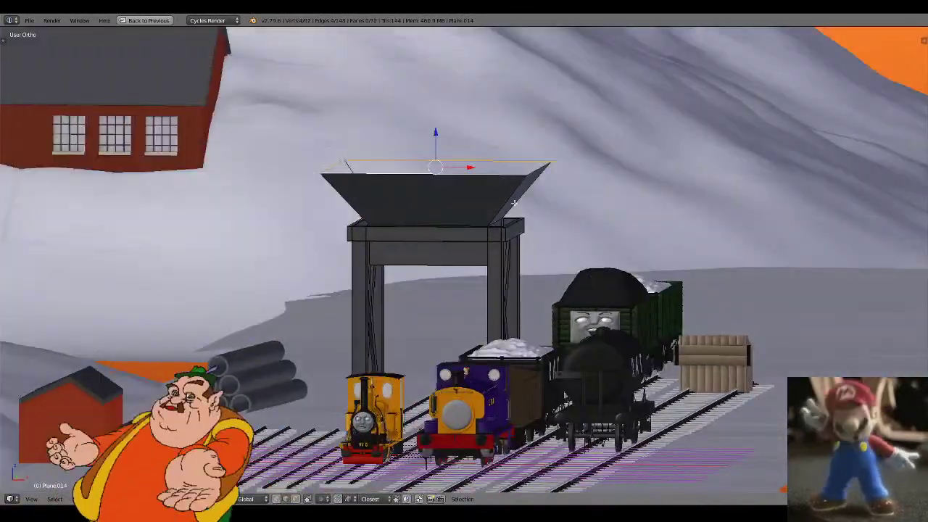
{"action": "middle_click_drag", "start_coordinate": [496, 183], "coordinate": [563, 275]}
{"action": "key", "text": "ctrl+l"}
{"action": "key", "text": "ctrl+f"}
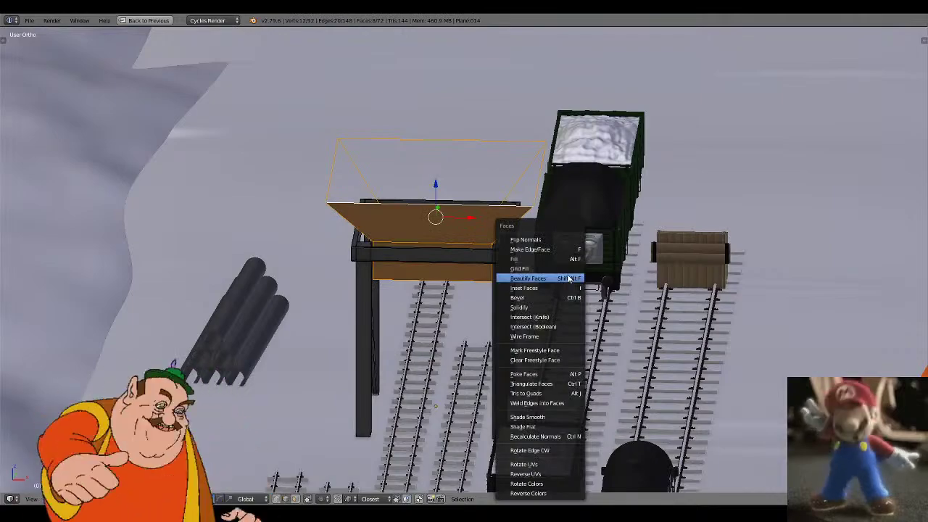
{"action": "left_click", "coordinate": [546, 306]}
{"action": "middle_click_drag", "start_coordinate": [545, 306], "coordinate": [633, 317]}
{"action": "scroll", "coordinate": [685, 288], "scroll_direction": "up", "scroll_amount": 3}
{"action": "scroll", "coordinate": [714, 354], "scroll_direction": "up", "scroll_amount": 2}
{"action": "key", "text": "ctrl+z"}
- Separate the selected hopper mesh from the frame and select it as its own object
{"action": "key", "text": "Tab"}
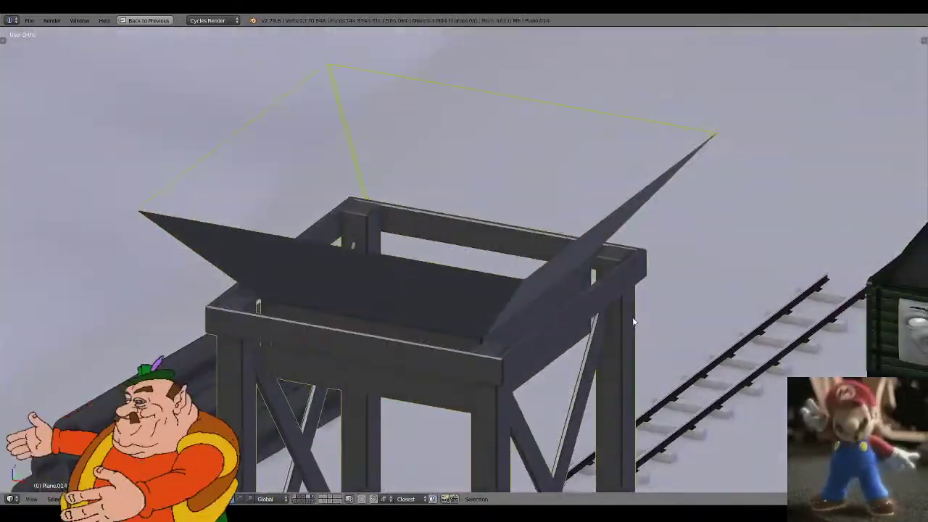
{"action": "key", "text": "Tab"}
{"action": "key", "text": "p"}
{"action": "left_click", "coordinate": [632, 317]}
{"action": "key", "text": "Tab"}
{"action": "key", "text": "z"}
{"action": "key", "text": "z"}
{"action": "right_click", "coordinate": [564, 251]}
- Add a Solidify modifier to the hopper with a thickness of 0.267 and Even Thickness enabled
{"action": "key", "text": "ctrl+Up"}
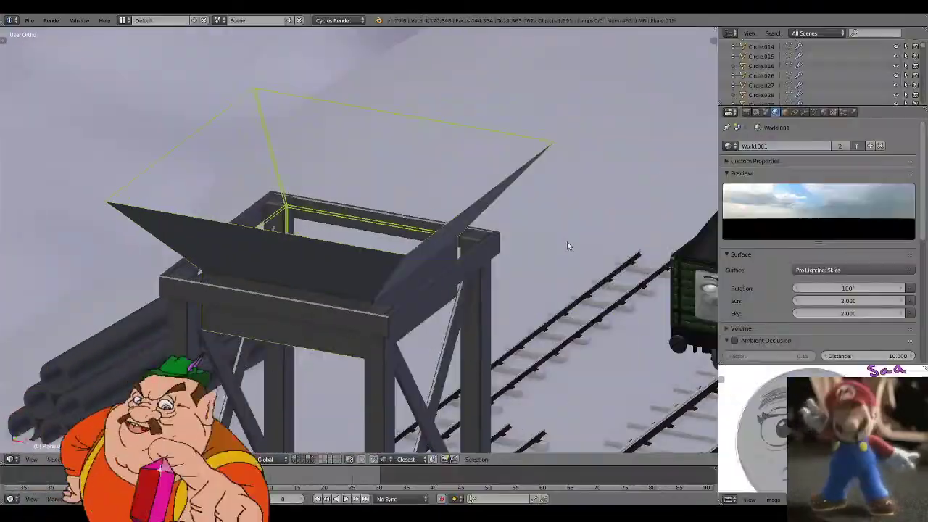
{"action": "left_click", "coordinate": [804, 111]}
{"action": "left_click", "coordinate": [793, 140]}
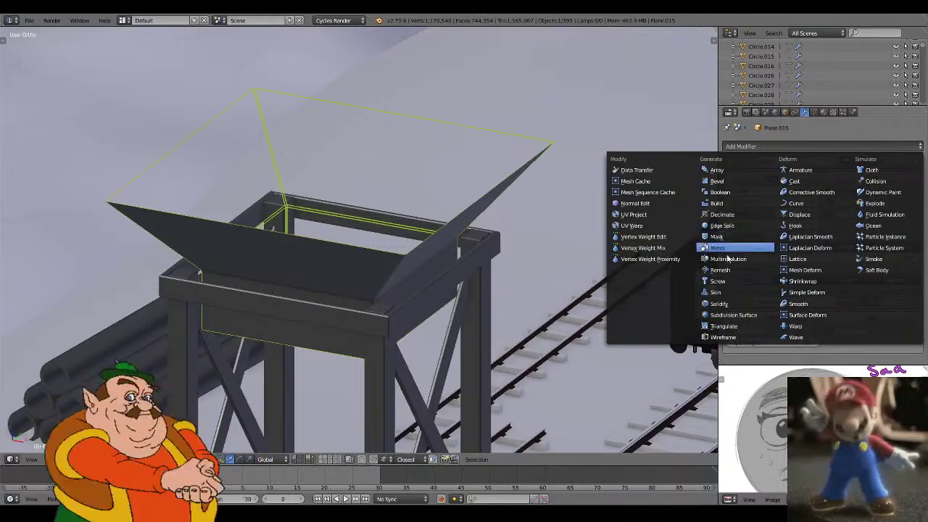
{"action": "left_click", "coordinate": [746, 310]}
{"action": "scroll", "coordinate": [793, 292], "scroll_direction": "down", "scroll_amount": 3}
{"action": "left_click_drag", "start_coordinate": [776, 267], "coordinate": [827, 283]}
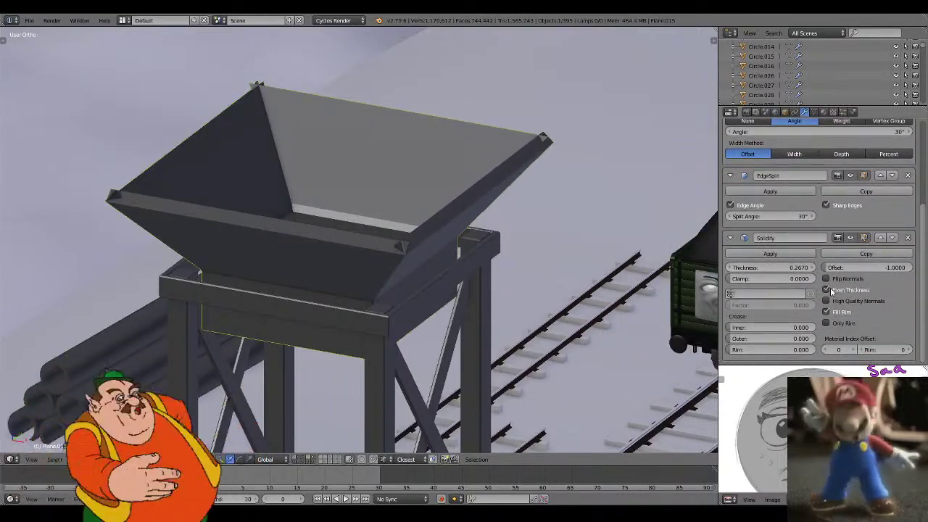
- Move the hopper's Solidify modifier above EdgeSplit and Bevel in the modifier stack
{"action": "key", "text": "KP_1"}
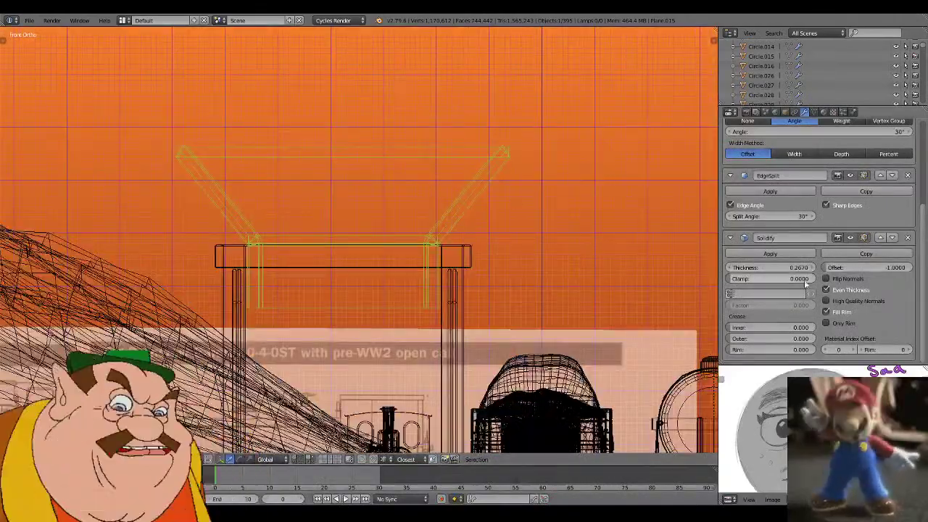
{"action": "left_click", "coordinate": [879, 239]}
{"action": "left_click", "coordinate": [880, 176]}
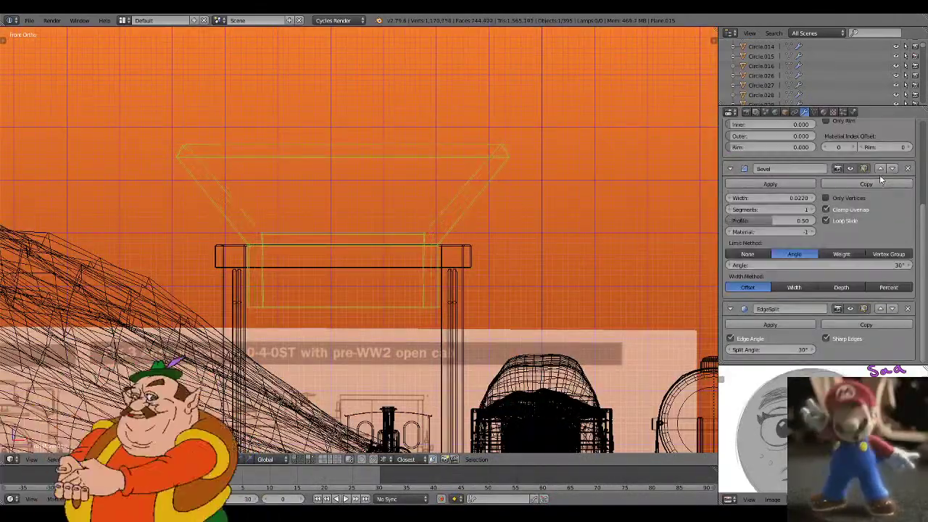
- Flip the normals of the entire hopper mesh
{"action": "scroll", "coordinate": [875, 178], "scroll_direction": "up", "scroll_amount": 5}
{"action": "key", "text": "z"}
{"action": "scroll", "coordinate": [513, 155], "scroll_direction": "up", "scroll_amount": 2}
{"action": "key", "text": "z"}
{"action": "key", "text": "z"}
{"action": "key", "text": "z"}
{"action": "key", "text": "Tab"}
{"action": "key", "text": "a"}
{"action": "key", "text": "w"}
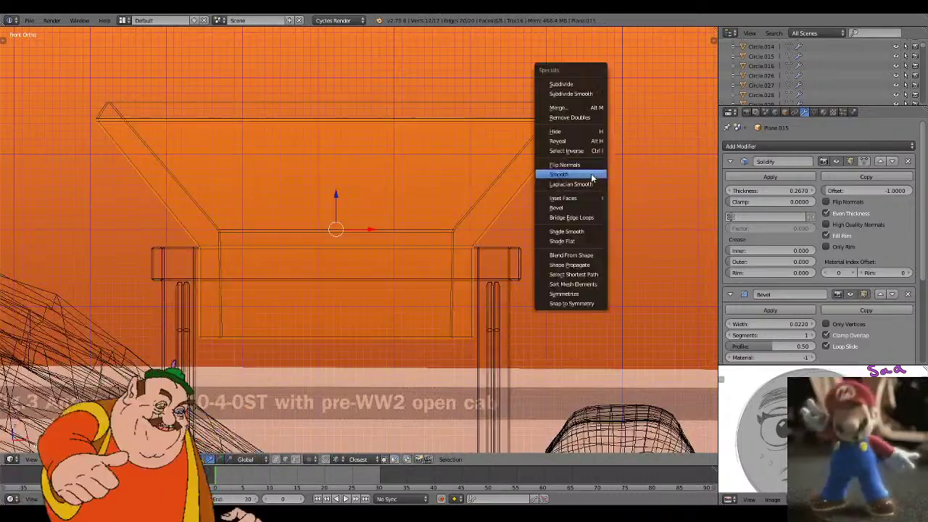
{"action": "left_click", "coordinate": [592, 166]}
{"action": "key", "text": "Tab"}
- Set the thickness of the hopper's Solidify modifier to 0.2
{"action": "key", "text": "z"}
{"action": "key", "text": "z"}
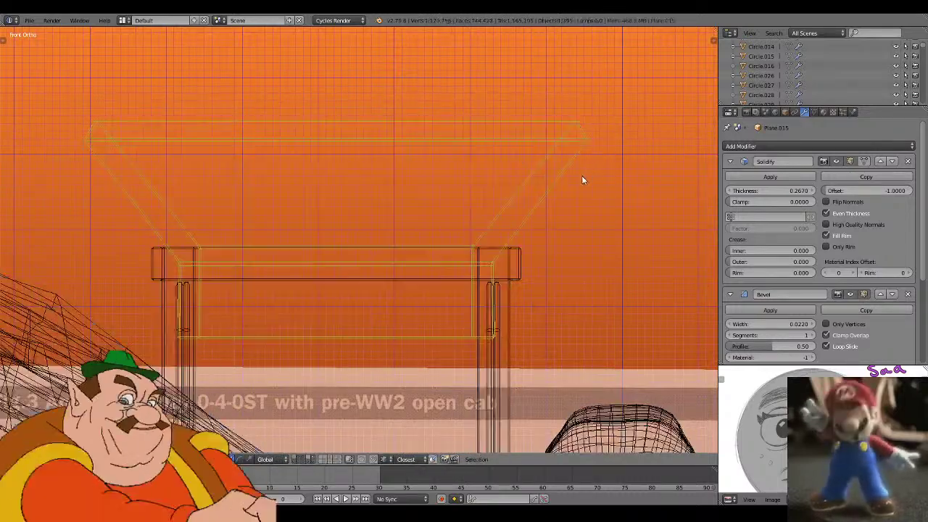
{"action": "left_click_drag", "start_coordinate": [770, 191], "coordinate": [741, 191]}
{"action": "key", "text": "z"}
{"action": "scroll", "coordinate": [457, 170], "scroll_direction": "down", "scroll_amount": 4}
{"action": "key", "text": "z"}
{"action": "scroll", "coordinate": [486, 190], "scroll_direction": "up", "scroll_amount": 2}
{"action": "key", "text": "z"}
{"action": "key", "text": "Tab"}
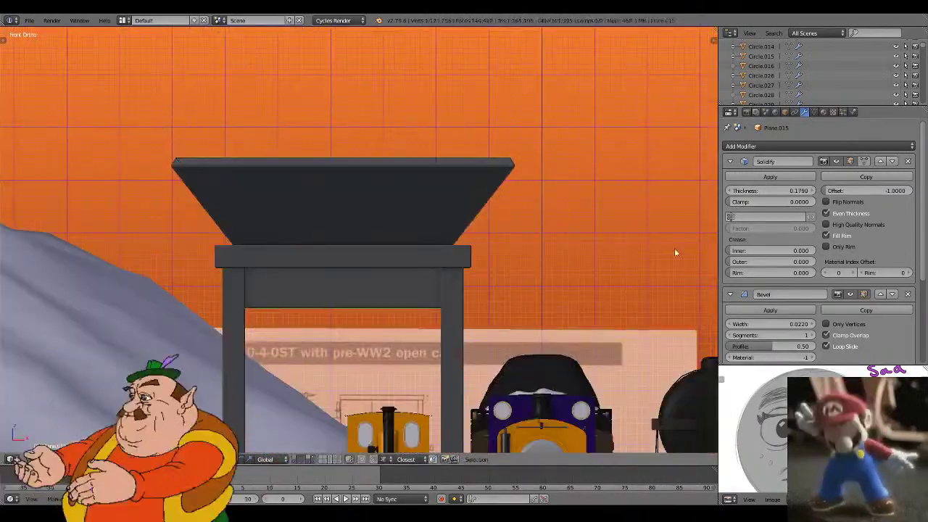
{"action": "left_click", "coordinate": [793, 190]}
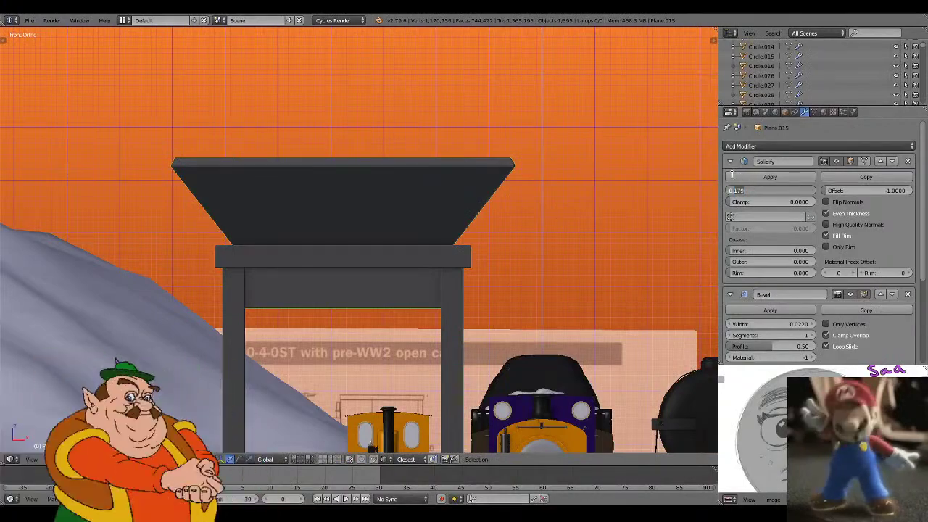
{"action": "type", "text": "0.2"}
{"action": "key", "text": "Return"}
{"action": "key", "text": "z"}
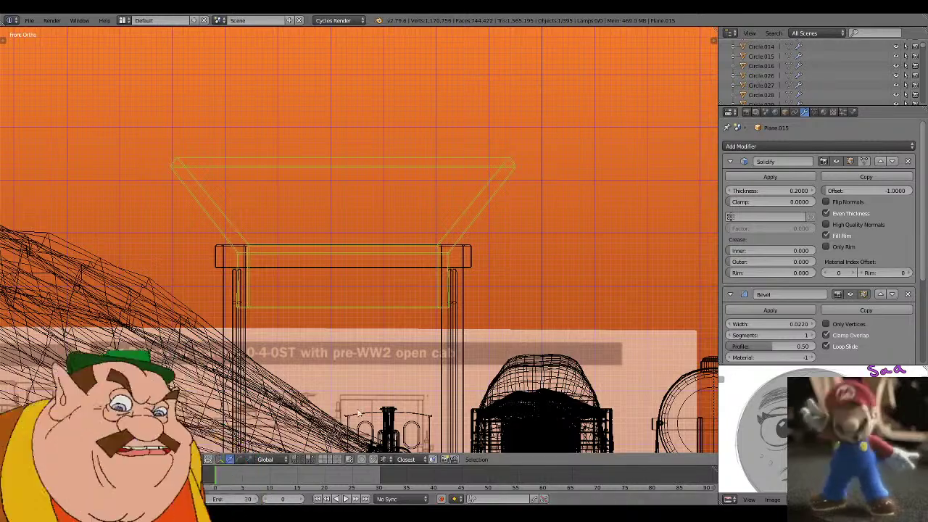
{"action": "key", "text": "z"}
{"action": "key", "text": "z"}
{"action": "key", "text": "Tab"}
{"action": "key", "text": "z"}
{"action": "key", "text": "z"}
{"action": "key", "text": "a"}
{"action": "key", "text": "Tab"}
{"action": "key", "text": "z"}
{"action": "key", "text": "z"}
- Try a Solidify thickness of 0.172 on the hopper with different normal and rim options
{"action": "mouse_move", "coordinate": [769, 190]}
{"action": "left_mouse_down"}
{"action": "mouse_move", "coordinate": [754, 191]}
{"action": "mouse_move", "coordinate": [763, 190]}
{"action": "left_mouse_up"}
{"action": "left_click", "coordinate": [831, 213]}
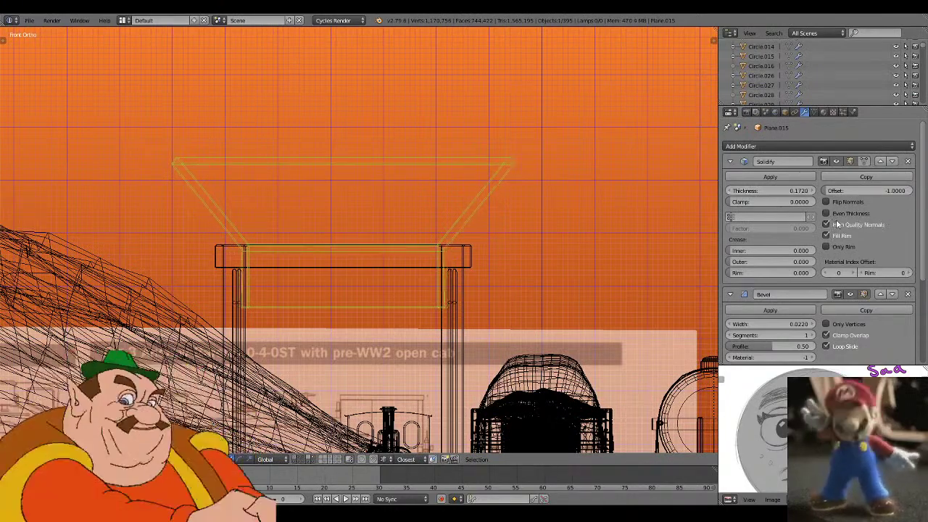
{"action": "left_click", "coordinate": [835, 202]}
{"action": "left_click", "coordinate": [835, 214]}
{"action": "left_click", "coordinate": [829, 245]}
{"action": "left_click", "coordinate": [829, 246]}
{"action": "left_click", "coordinate": [832, 235]}
{"action": "left_click", "coordinate": [831, 237]}
{"action": "left_click", "coordinate": [831, 236]}
{"action": "left_click", "coordinate": [831, 236]}
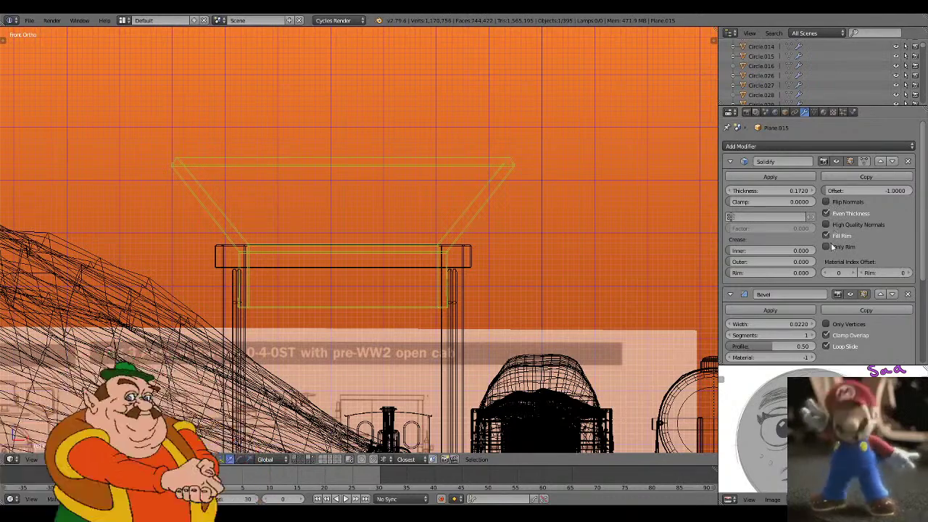
- Set the hopper's Solidify thickness to 0.18 and apply the modifier
{"action": "left_click", "coordinate": [732, 190]}
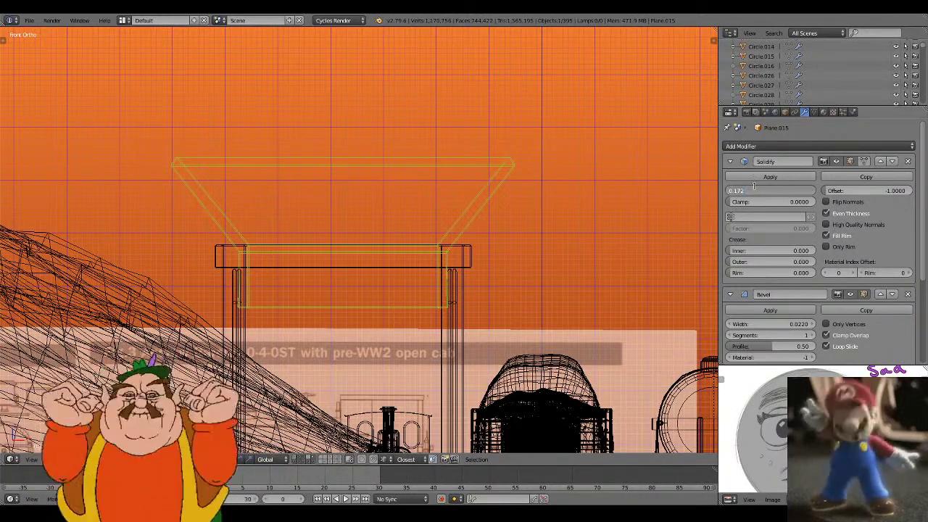
{"action": "type", "text": "0.18"}
{"action": "key", "text": "Return"}
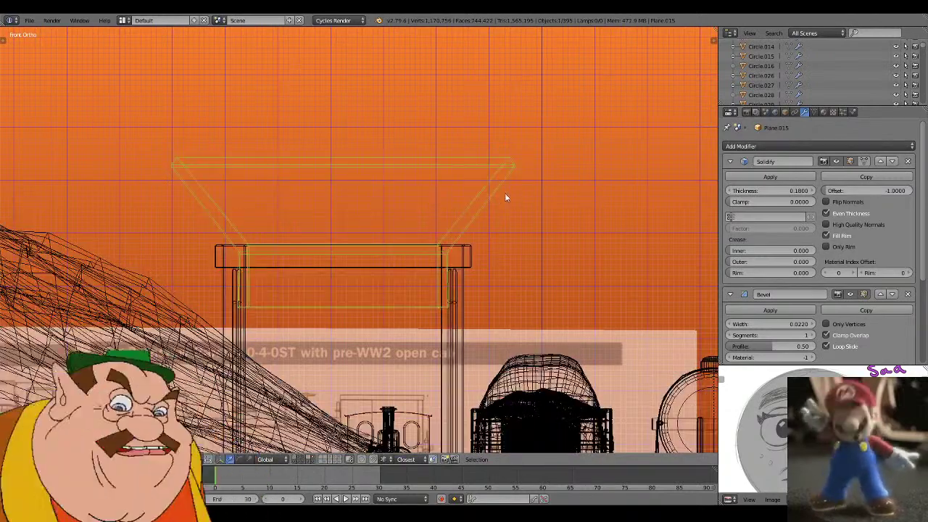
{"action": "left_click", "coordinate": [769, 177]}
- Scale the hopper's outer edge loop at the neck slightly outward
{"action": "scroll", "coordinate": [435, 247], "scroll_direction": "up", "scroll_amount": 3}
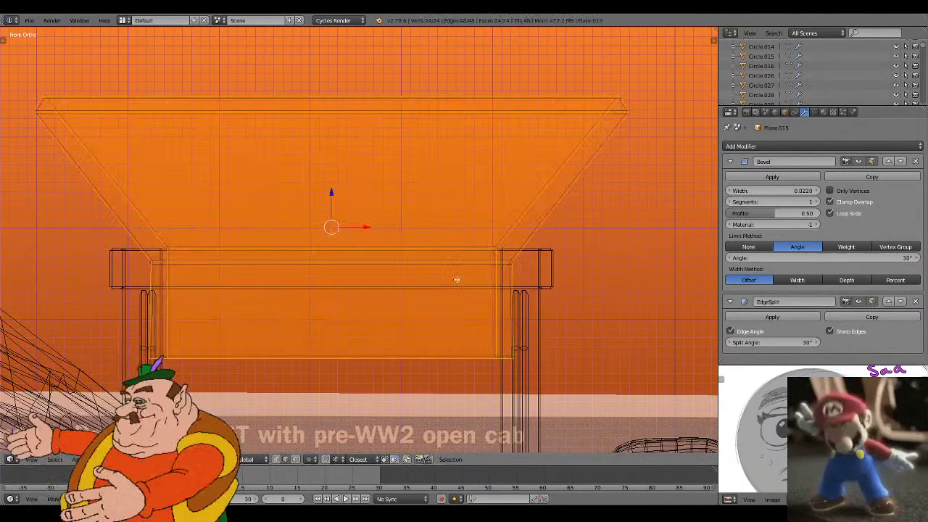
{"action": "key", "text": "a"}
{"action": "right_click", "coordinate": [501, 265], "text": "alt"}
{"action": "key", "text": "s"}
{"action": "left_click", "coordinate": [514, 358]}
{"action": "key", "text": "a"}
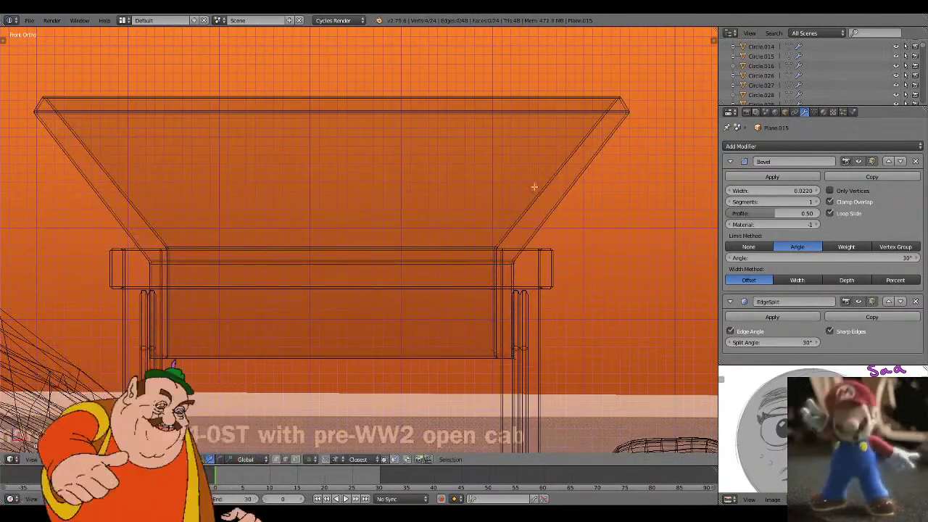
- Level the hopper's outer rim loop with the inner rim and scale it outward by about 1.02
{"action": "middle_click_drag", "start_coordinate": [593, 122], "coordinate": [603, 210], "text": "shift"}
{"action": "key", "text": "z"}
{"action": "key", "text": "z"}
{"action": "key", "text": "g"}
{"action": "key", "text": "z"}
{"action": "left_click", "coordinate": [638, 200]}
{"action": "key", "text": "z"}
{"action": "key", "text": "z"}
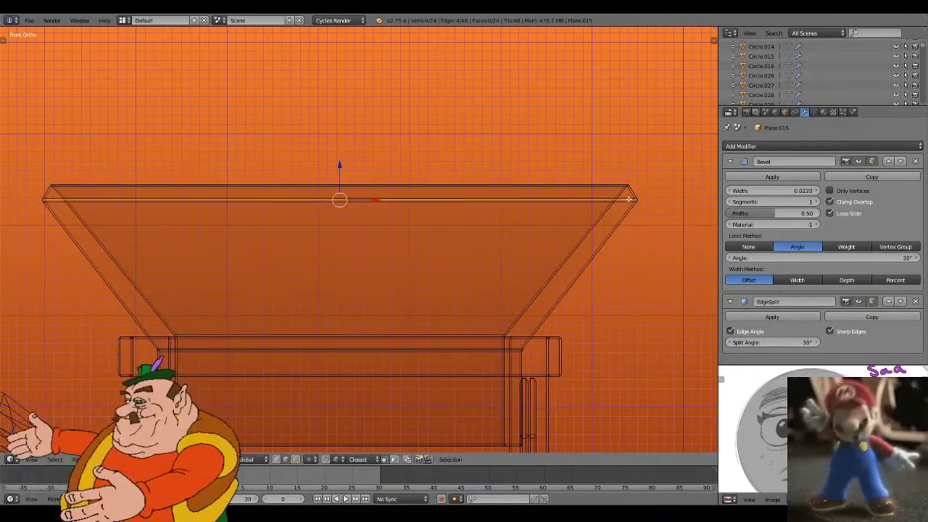
{"action": "key", "text": "z"}
{"action": "key", "text": "a"}
{"action": "key", "text": "a"}
{"action": "key", "text": "z"}
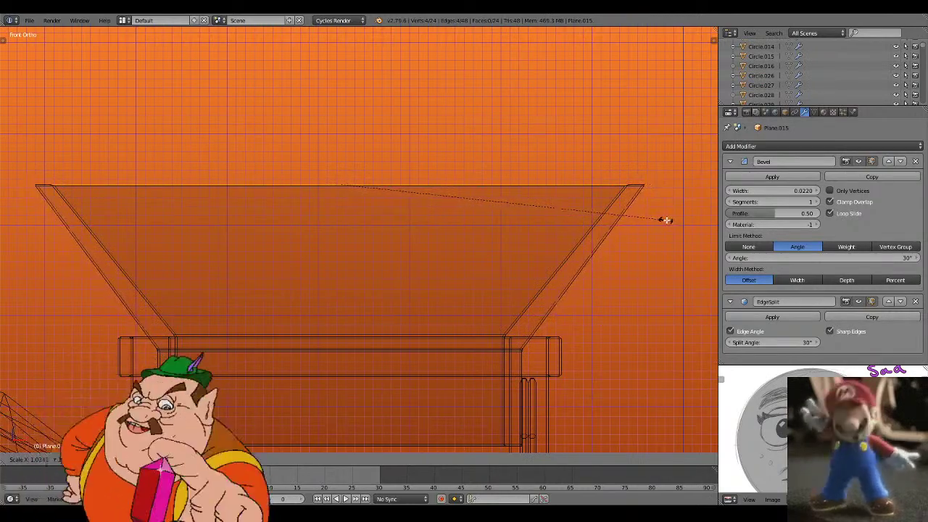
{"action": "left_click", "coordinate": [666, 220]}
{"action": "key", "text": "a"}
- Select the hopper's entire top rim and raise it vertically to make the funnel taller
{"action": "key", "text": "z"}
{"action": "scroll", "coordinate": [607, 204], "scroll_direction": "down", "scroll_amount": 4}
{"action": "key", "text": "z"}
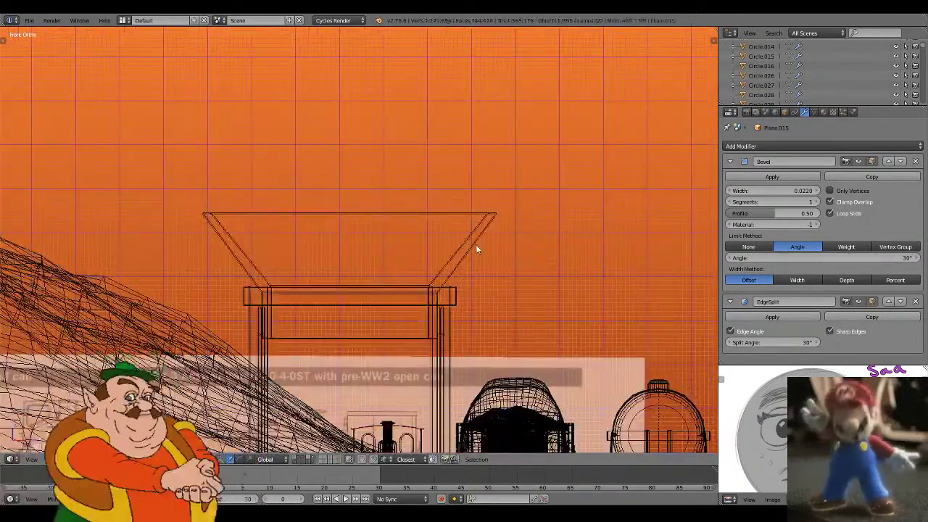
{"action": "key", "text": "z"}
{"action": "scroll", "coordinate": [326, 267], "scroll_direction": "down", "scroll_amount": 3}
{"action": "scroll", "coordinate": [324, 268], "scroll_direction": "up", "scroll_amount": 3}
{"action": "key", "text": "z"}
{"action": "key", "text": "a"}
{"action": "key", "text": "a"}
{"action": "key", "text": "b"}
{"action": "left_click_drag", "start_coordinate": [77, 232], "coordinate": [525, 181]}
{"action": "key", "text": "z"}
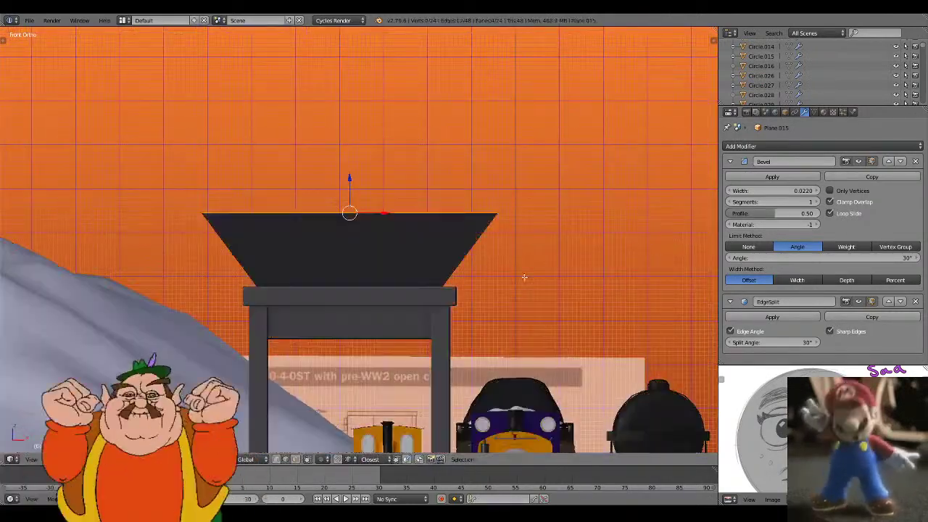
{"action": "key", "text": "g"}
{"action": "key", "text": "z"}
{"action": "left_click", "coordinate": [524, 260]}
{"action": "key", "text": "a"}
{"action": "key", "text": "z"}
{"action": "key", "text": "Tab"}
{"action": "key", "text": "a"}
{"action": "key", "text": "a"}
{"action": "scroll", "coordinate": [326, 319], "scroll_direction": "down", "scroll_amount": 4}
{"action": "key", "text": "a"}
{"action": "key", "text": "z"}
{"action": "mouse_move", "coordinate": [408, 290]}
{"action": "middle_mouse_down"}
{"action": "mouse_move", "coordinate": [366, 303]}
{"action": "mouse_move", "coordinate": [363, 294]}
{"action": "mouse_move", "coordinate": [400, 253]}
{"action": "mouse_move", "coordinate": [428, 268]}
{"action": "middle_mouse_up"}
{"action": "scroll", "coordinate": [363, 294], "scroll_direction": "down", "scroll_amount": 2}
- Select the hopper's lower chute in the right side view and scale it down into a narrower spout
{"action": "key", "text": "Tab"}
{"action": "key", "text": "z"}
{"action": "key", "text": "KP_3"}
{"action": "key", "text": "a"}
{"action": "key", "text": "z"}
{"action": "key", "text": "z"}
{"action": "scroll", "coordinate": [332, 290], "scroll_direction": "up", "scroll_amount": 7}
{"action": "key", "text": "b"}
{"action": "left_click_drag", "start_coordinate": [237, 274], "coordinate": [403, 187]}
{"action": "key", "text": "s"}
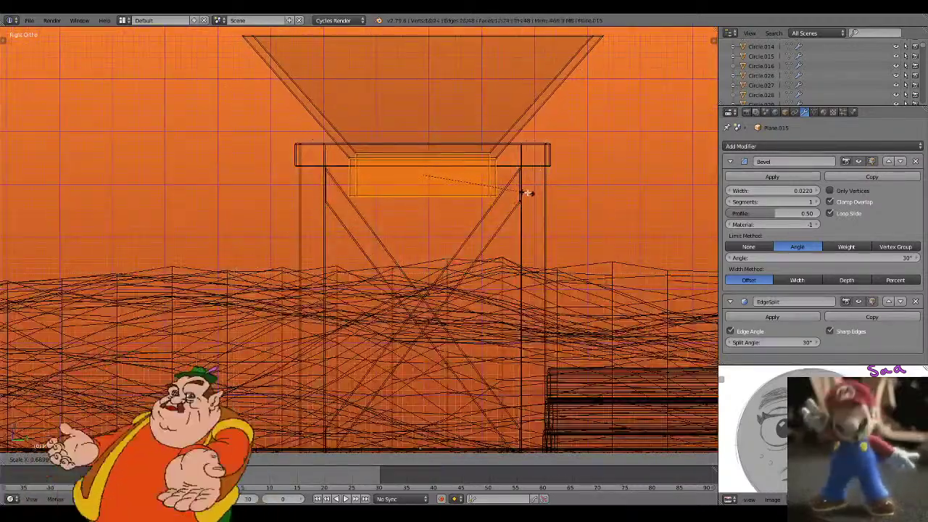
{"action": "key", "text": "a"}
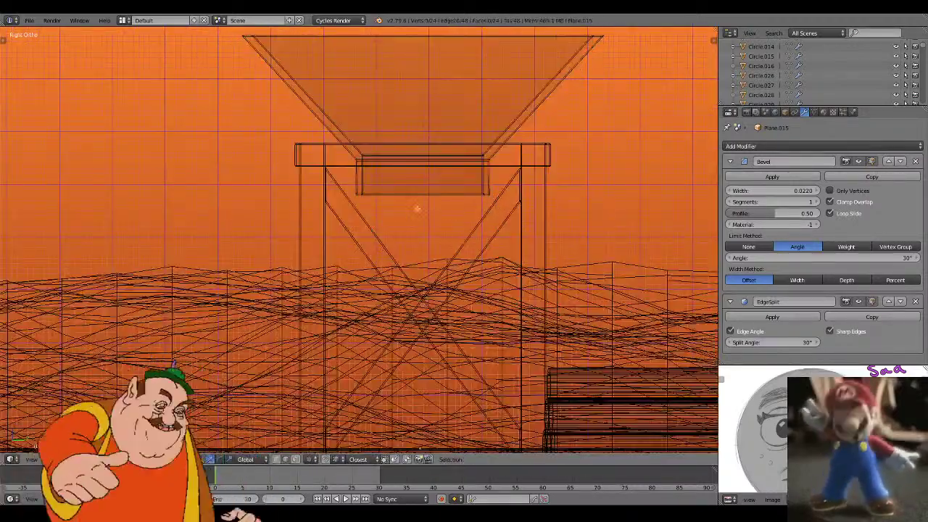
{"action": "left_click_drag", "start_coordinate": [381, 199], "coordinate": [530, 116]}
{"action": "key", "text": "s"}
{"action": "left_click", "coordinate": [519, 139]}
- Select the bottom edge of the hopper's spout and lower it vertically to lengthen the spout
{"action": "key", "text": "z"}
{"action": "key", "text": "a"}
{"action": "key", "text": "z"}
{"action": "key", "text": "b"}
{"action": "left_click_drag", "start_coordinate": [346, 215], "coordinate": [553, 171]}
{"action": "key", "text": "z"}
{"action": "key", "text": "g"}
{"action": "key", "text": "z"}
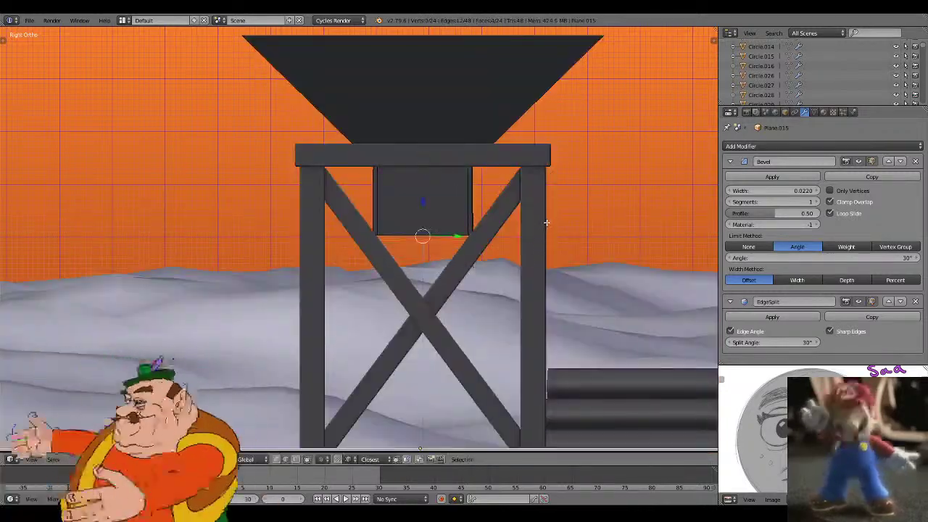
{"action": "key", "text": "z"}
{"action": "left_click_drag", "start_coordinate": [478, 125], "coordinate": [478, 125]}
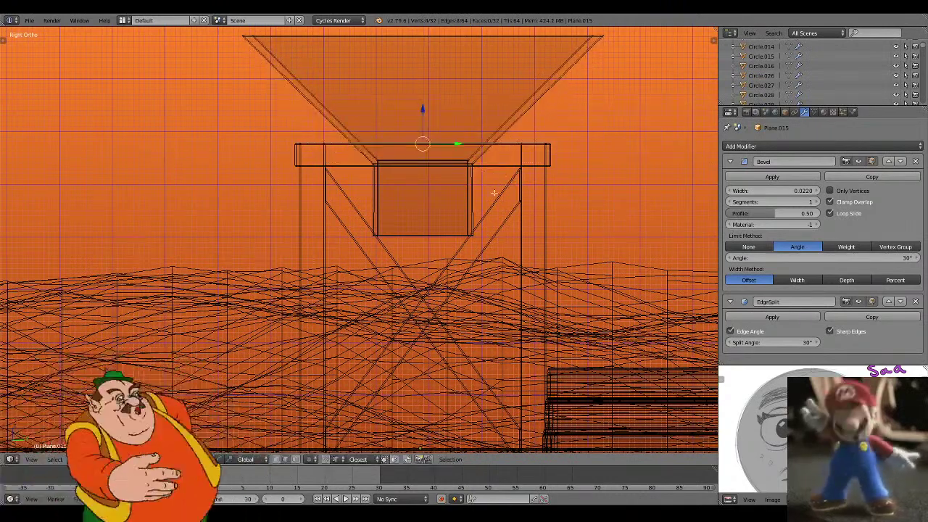
- Raise the whole hopper mesh on its support frame and scale it up
{"action": "scroll", "coordinate": [395, 212], "scroll_direction": "down", "scroll_amount": 3}
{"action": "key", "text": "a"}
{"action": "key", "text": "g"}
{"action": "key", "text": "z"}
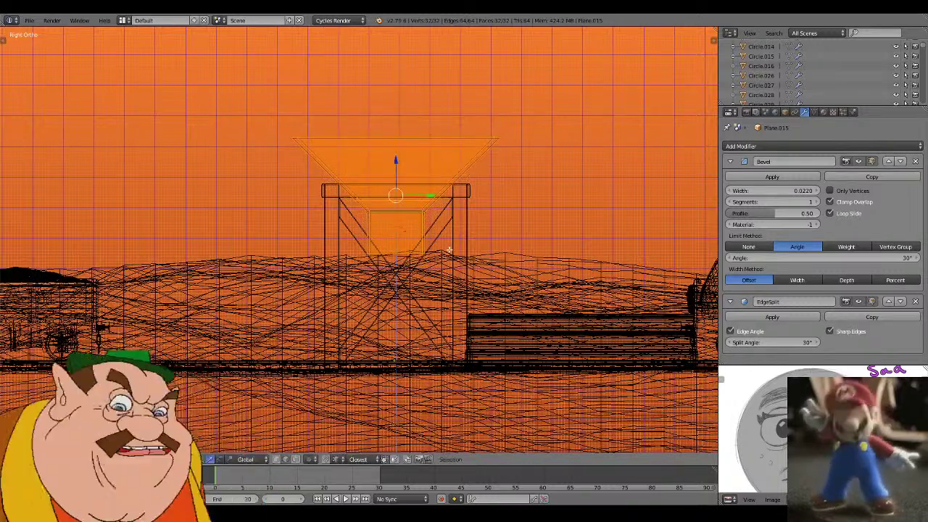
{"action": "key", "text": "z"}
{"action": "key", "text": "z"}
{"action": "key", "text": "g"}
{"action": "key", "text": "z"}
{"action": "key", "text": "a"}
{"action": "key", "text": "a"}
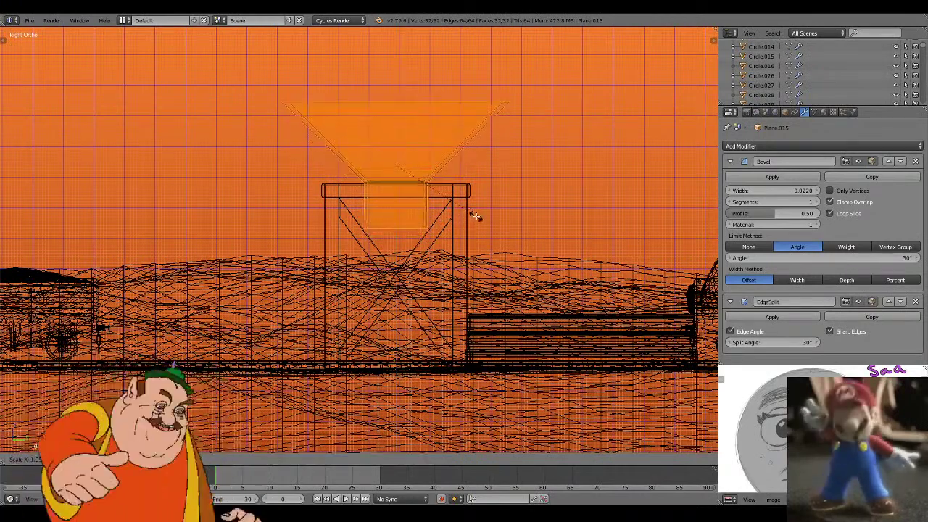
{"action": "key", "text": "z"}
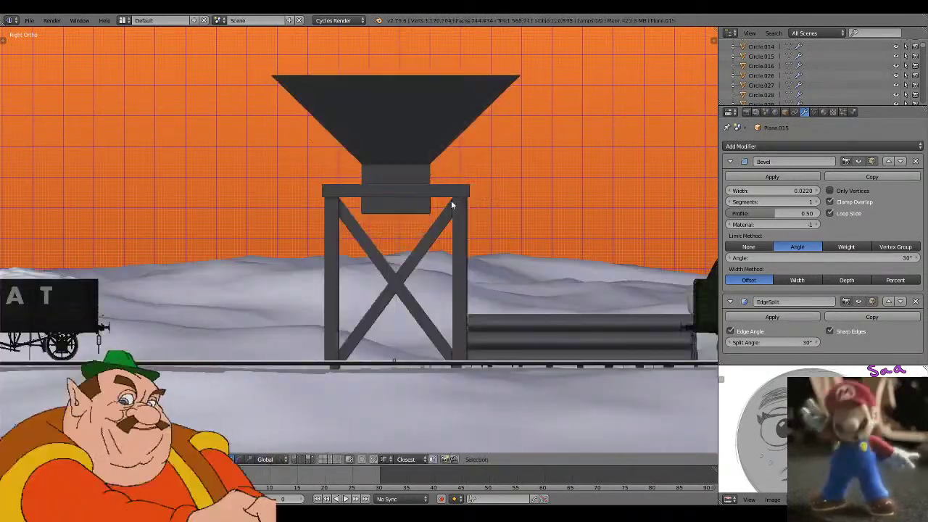
{"action": "key", "text": "Tab"}
- Select the upper part of the support frame and raise it about 0.75 to meet the hopper's funnel
{"action": "right_click", "coordinate": [458, 208]}
{"action": "key", "text": "z"}
{"action": "key", "text": "Tab"}
{"action": "key", "text": "a"}
{"action": "key", "text": "z"}
{"action": "key", "text": "a"}
{"action": "key", "text": "a"}
{"action": "key", "text": "z"}
{"action": "key", "text": "b"}
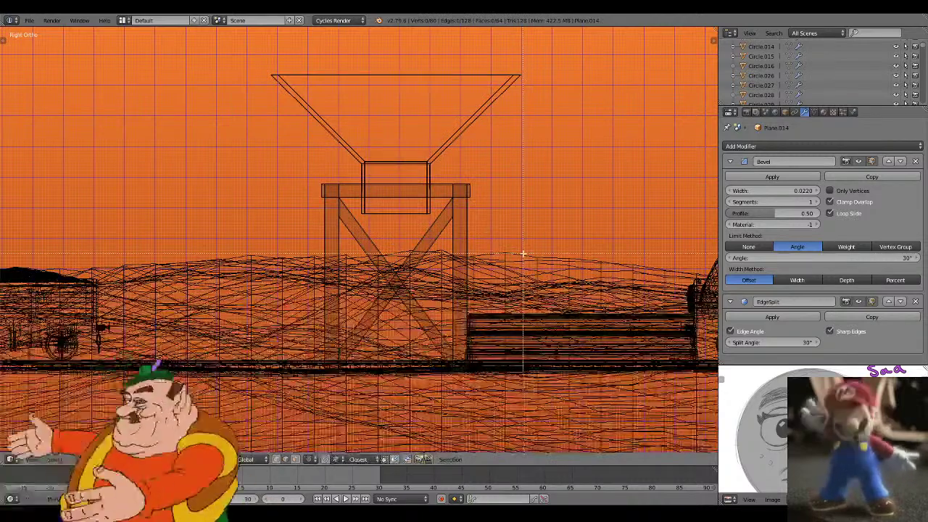
{"action": "left_click_drag", "start_coordinate": [196, 143], "coordinate": [195, 143]}
{"action": "key", "text": "z"}
{"action": "key", "text": "g"}
{"action": "key", "text": "z"}
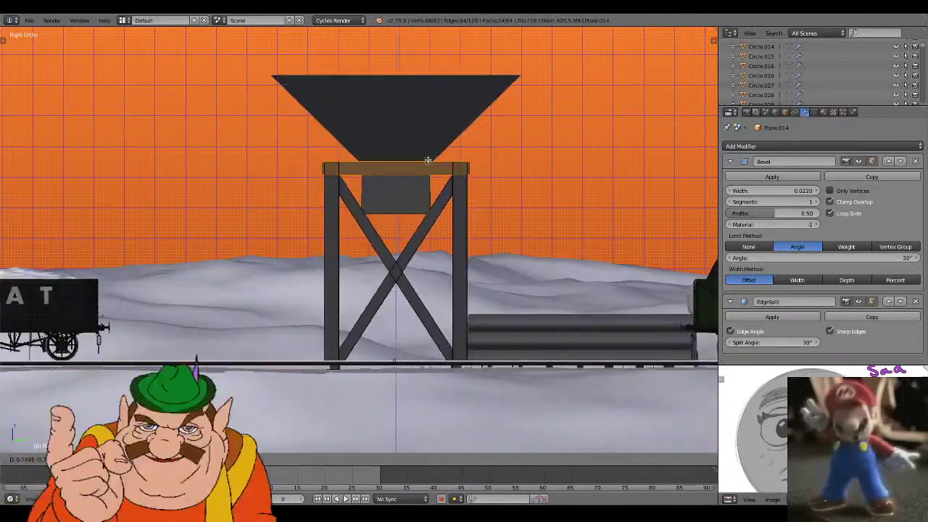
{"action": "left_click", "coordinate": [429, 160]}
{"action": "key", "text": "z"}
- Extend the tops of the support frame's legs upward by about 1.01, above the horizontal beams
{"action": "key", "text": "Tab"}
{"action": "key", "text": "z"}
{"action": "key", "text": "z"}
{"action": "key", "text": "Tab"}
{"action": "scroll", "coordinate": [476, 176], "scroll_direction": "up", "scroll_amount": 5}
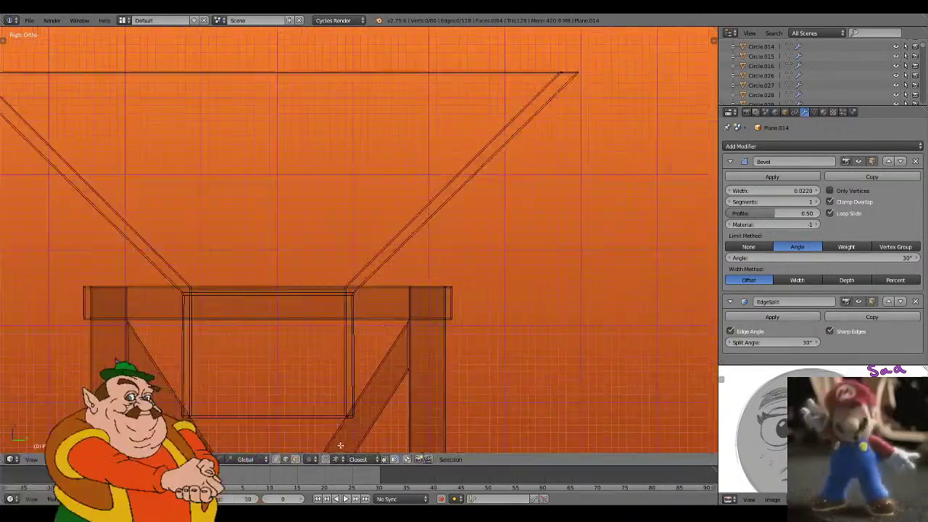
{"action": "key", "text": "b"}
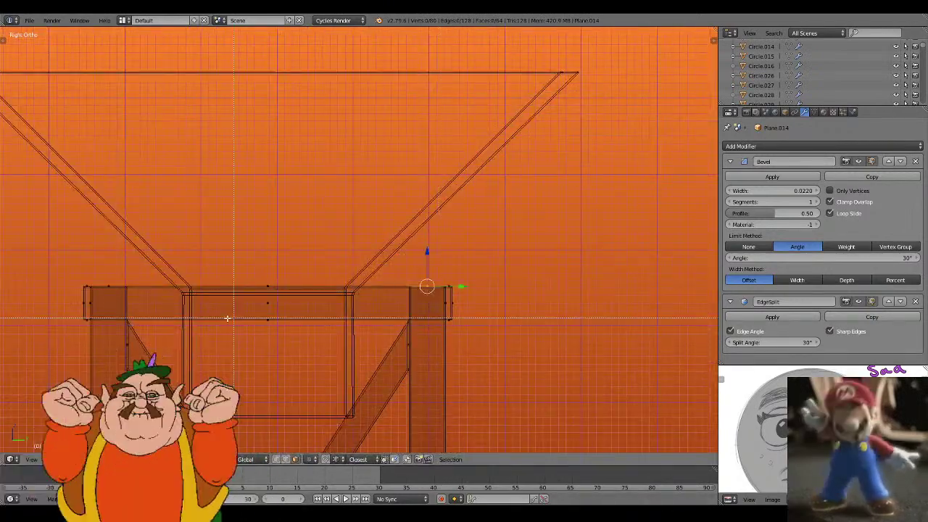
{"action": "left_click_drag", "start_coordinate": [127, 294], "coordinate": [91, 279]}
{"action": "key", "text": "z"}
{"action": "key", "text": "g"}
{"action": "key", "text": "z"}
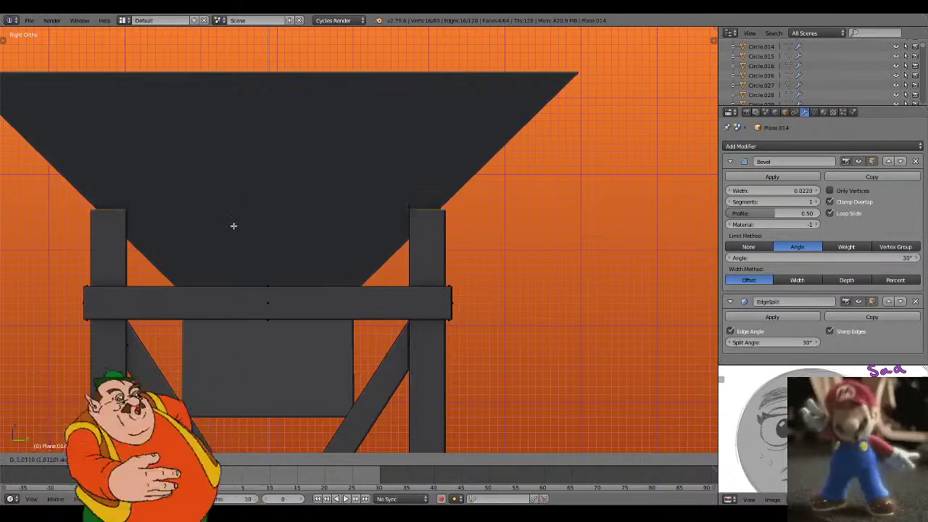
{"action": "key", "text": "z"}
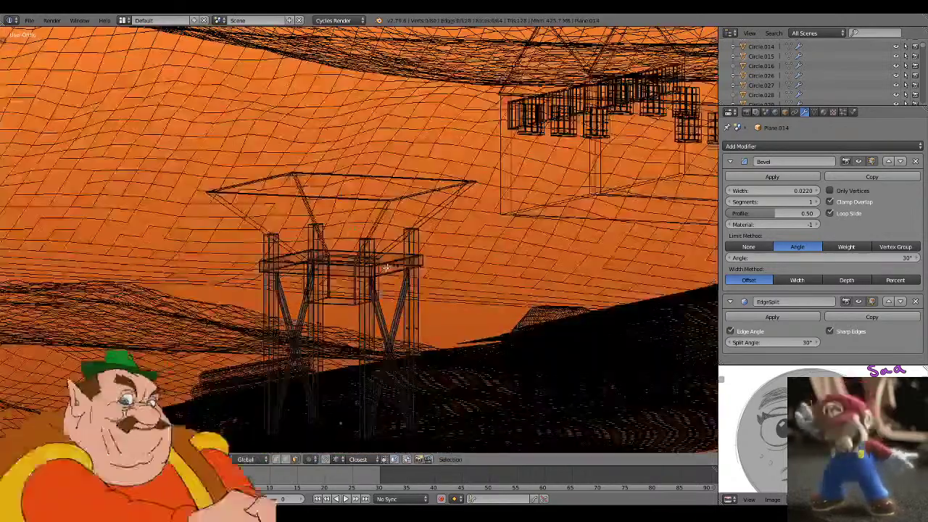
- Select the linked ring of horizontal beams and raise it about 1 unit to the top of the legs
{"action": "key", "text": "z"}
{"action": "key", "text": "l"}
{"action": "key", "text": "g"}
{"action": "key", "text": "z"}
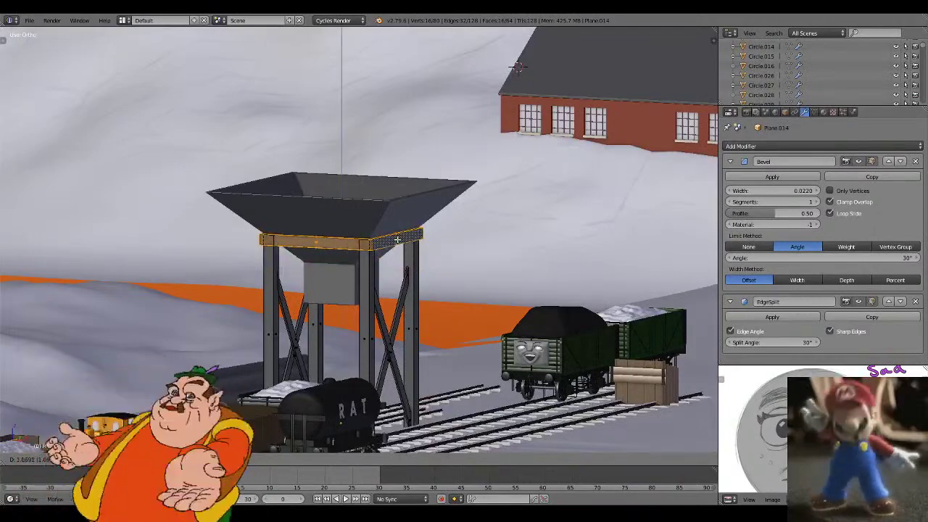
{"action": "left_click", "coordinate": [398, 242]}
{"action": "key", "text": "Tab"}
{"action": "key", "text": "a"}
- Select the upper ends of the support frame's cross braces in side view and raise them to the horizontal beams
{"action": "scroll", "coordinate": [462, 247], "scroll_direction": "down", "scroll_amount": 4}
{"action": "middle_click_drag", "start_coordinate": [463, 247], "coordinate": [374, 243]}
{"action": "key", "text": "Tab"}
{"action": "key", "text": "KP_3"}
{"action": "key", "text": "z"}
{"action": "key", "text": "a"}
{"action": "key", "text": "b"}
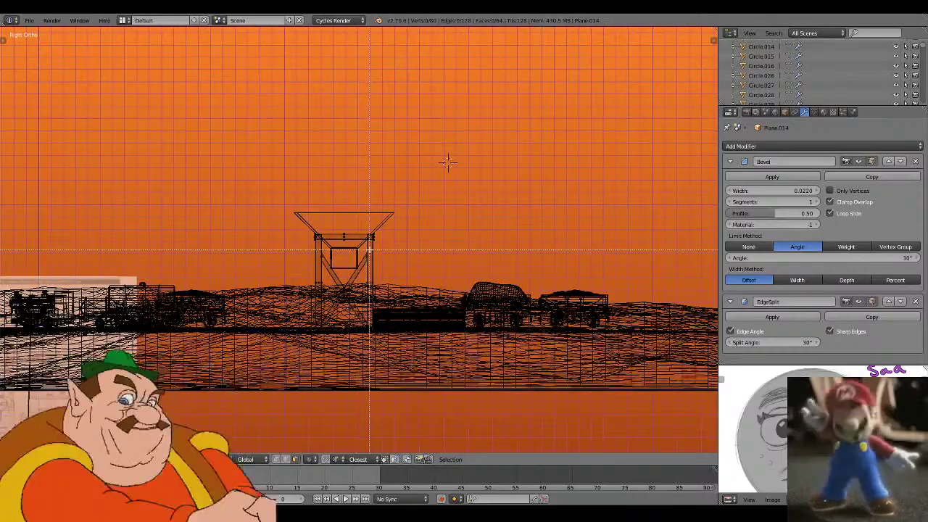
{"action": "left_click_drag", "start_coordinate": [314, 247], "coordinate": [313, 247]}
{"action": "scroll", "coordinate": [348, 248], "scroll_direction": "up", "scroll_amount": 8}
{"action": "key", "text": "z"}
{"action": "key", "text": "z"}
{"action": "key", "text": "g"}
{"action": "key", "text": "z"}
{"action": "left_click", "coordinate": [397, 218]}
{"action": "mouse_move", "coordinate": [446, 291]}
{"action": "middle_mouse_down", "text": "shift"}
{"action": "mouse_move", "coordinate": [474, 118]}
{"action": "mouse_move", "coordinate": [473, 191]}
{"action": "middle_mouse_up", "text": "shift"}
{"action": "scroll", "coordinate": [446, 281], "scroll_direction": "down", "scroll_amount": 2}
{"action": "key", "text": "z"}
{"action": "key", "text": "Tab"}
{"action": "key", "text": "a"}
- Select the loading hopper in the camera view and scale it down slightly on its support frame
{"action": "scroll", "coordinate": [405, 217], "scroll_direction": "down", "scroll_amount": 2}
{"action": "mouse_move", "coordinate": [405, 216]}
{"action": "middle_mouse_down"}
{"action": "mouse_move", "coordinate": [375, 219]}
{"action": "mouse_move", "coordinate": [422, 209]}
{"action": "mouse_move", "coordinate": [408, 215]}
{"action": "mouse_move", "coordinate": [433, 217]}
{"action": "middle_mouse_up"}
{"action": "scroll", "coordinate": [375, 217], "scroll_direction": "down", "scroll_amount": 1}
{"action": "scroll", "coordinate": [414, 216], "scroll_direction": "down", "scroll_amount": 3}
{"action": "key", "text": "KP_0"}
{"action": "scroll", "coordinate": [518, 94], "scroll_direction": "down", "scroll_amount": 2}
{"action": "middle_click_drag", "start_coordinate": [497, 189], "coordinate": [481, 195], "text": "shift"}
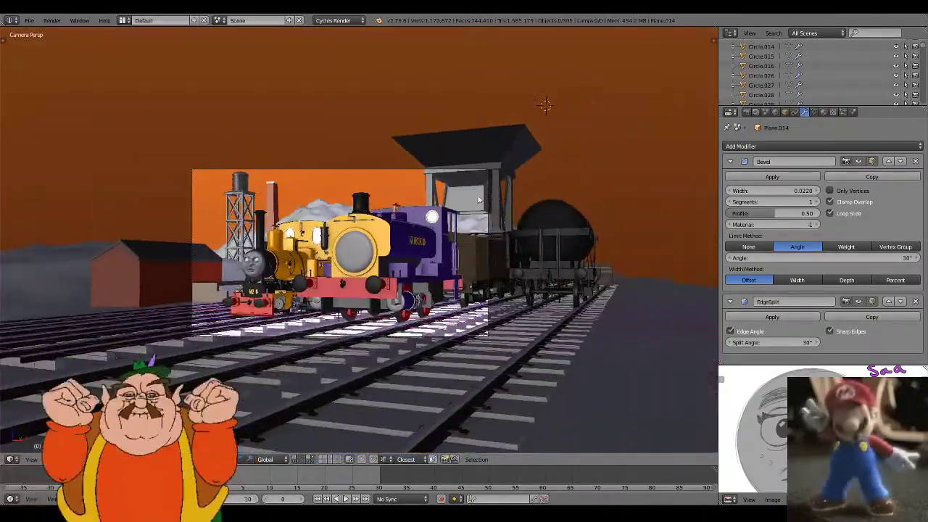
{"action": "right_click", "coordinate": [480, 195]}
{"action": "key", "text": "s"}
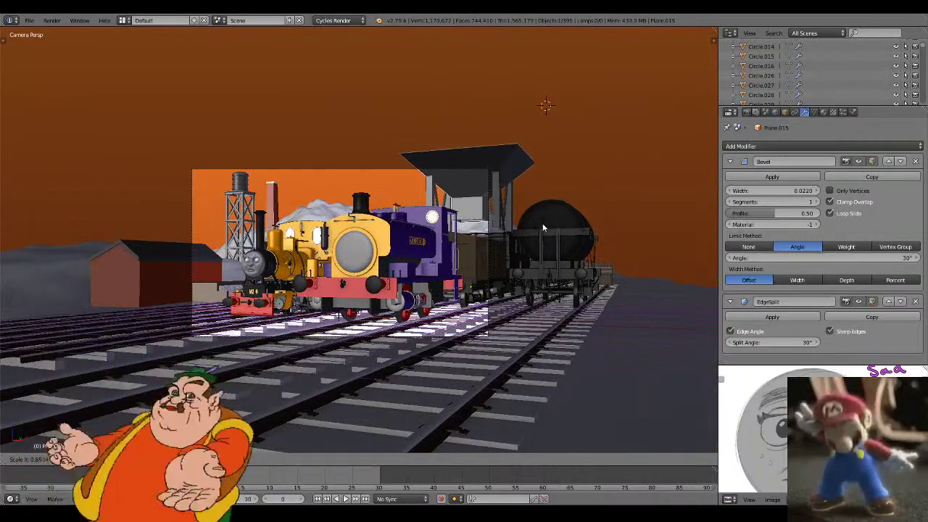
{"action": "left_click", "coordinate": [542, 189]}
{"action": "key", "text": "z"}
{"action": "right_click", "coordinate": [508, 167]}
{"action": "key", "text": "z"}
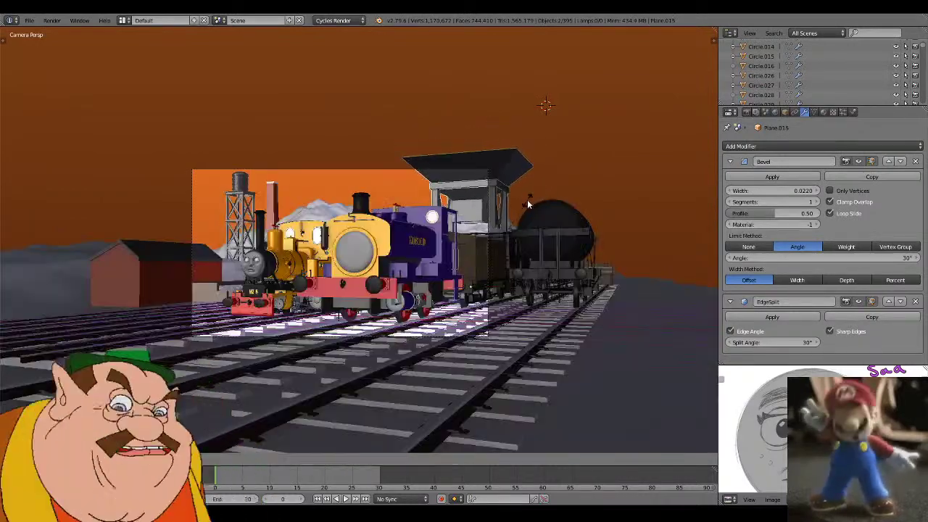
{"action": "right_click", "coordinate": [502, 194], "text": "shift"}
{"action": "right_click", "coordinate": [509, 210]}
{"action": "key", "text": "a"}
{"action": "middle_click_drag", "start_coordinate": [507, 216], "coordinate": [473, 217], "text": "shift"}
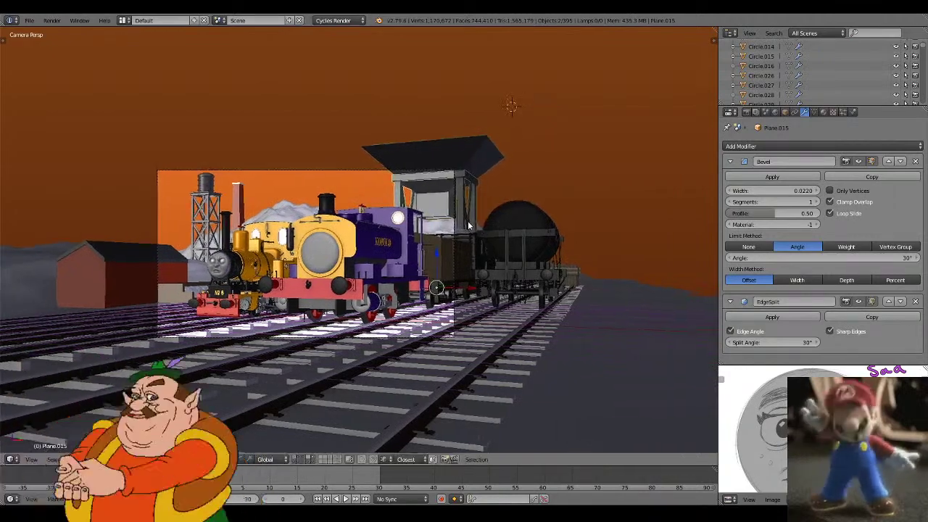
- Select the crane and its lattice tower and move them sideways to show above the purple locomotive in the camera view
{"action": "scroll", "coordinate": [473, 216], "scroll_direction": "up", "scroll_amount": 1}
{"action": "key", "text": "z"}
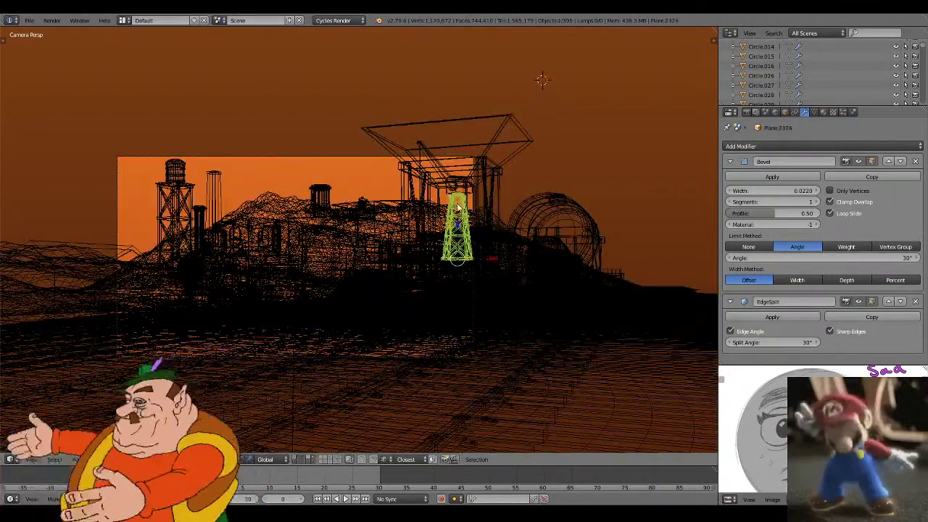
{"action": "key", "text": "z"}
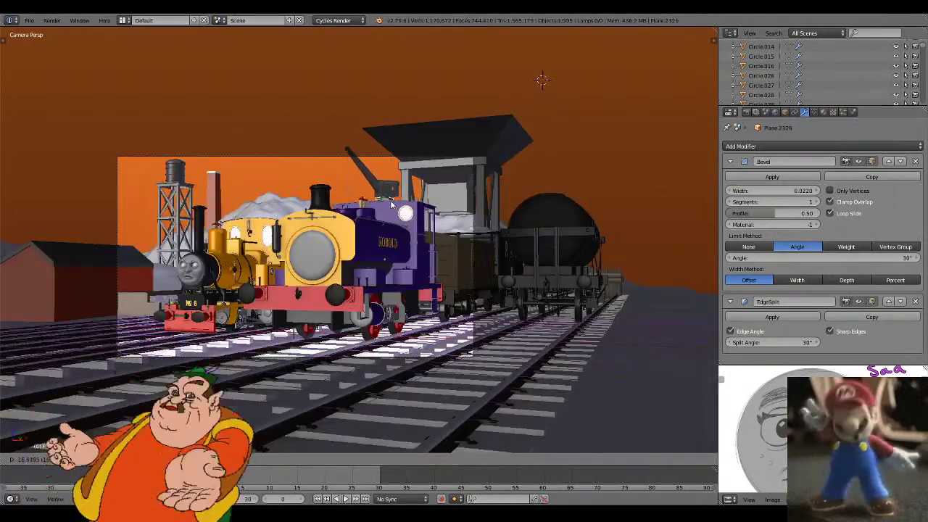
{"action": "scroll", "coordinate": [500, 228], "scroll_direction": "down", "scroll_amount": 2}
{"action": "scroll", "coordinate": [443, 208], "scroll_direction": "up", "scroll_amount": 1}
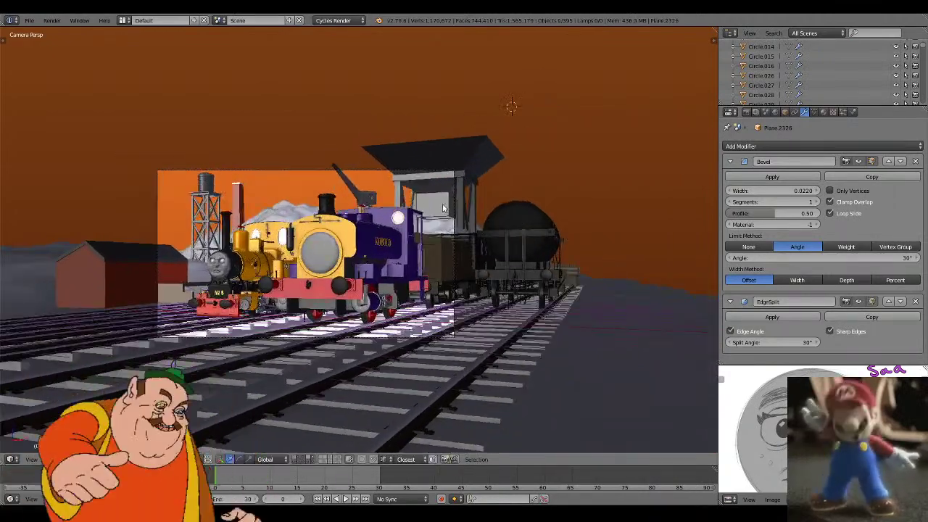
{"action": "middle_click_drag", "start_coordinate": [465, 234], "coordinate": [486, 230], "text": "shift"}
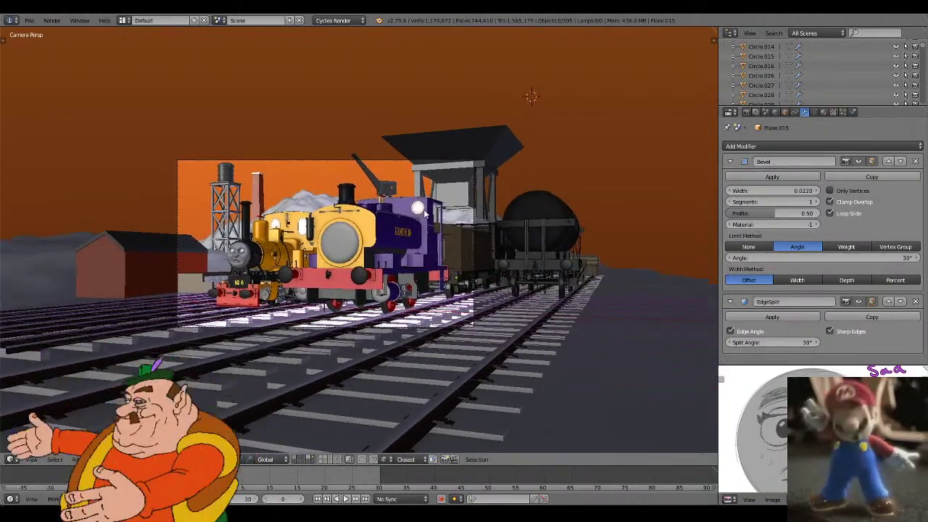
- Move the stack of pipes to the ground beside the tracks, behind the loading hopper and near the green wagons
{"action": "middle_click_drag", "start_coordinate": [449, 204], "coordinate": [376, 232]}
{"action": "right_click", "coordinate": [376, 232]}
{"action": "key", "text": "g"}
{"action": "key", "text": "x"}
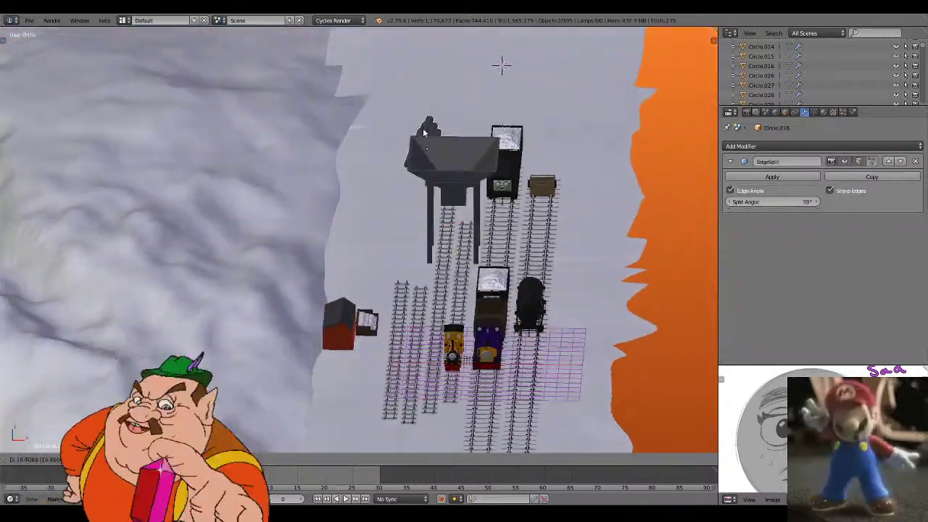
{"action": "middle_click_drag", "start_coordinate": [429, 107], "coordinate": [399, 200]}
{"action": "scroll", "coordinate": [400, 203], "scroll_direction": "up", "scroll_amount": 3}
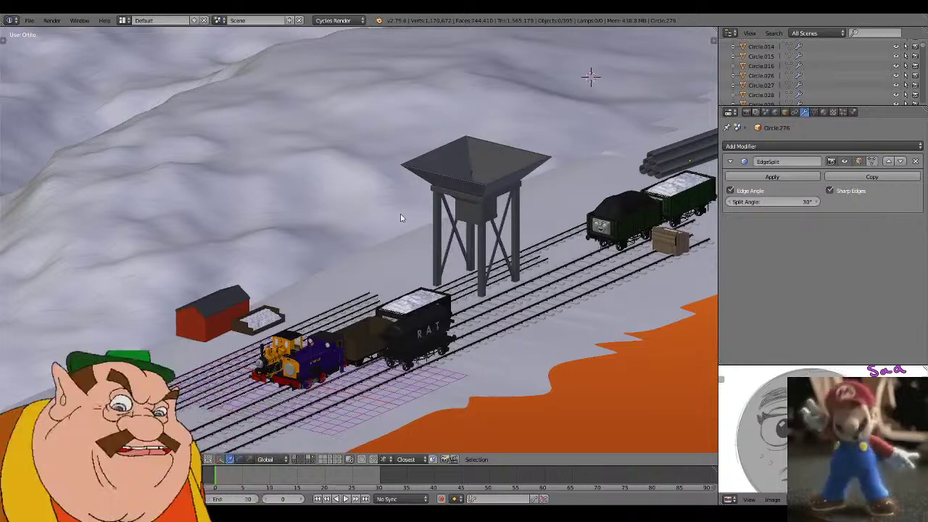
{"action": "key", "text": "KP_0"}
{"action": "scroll", "coordinate": [416, 207], "scroll_direction": "up", "scroll_amount": 3}
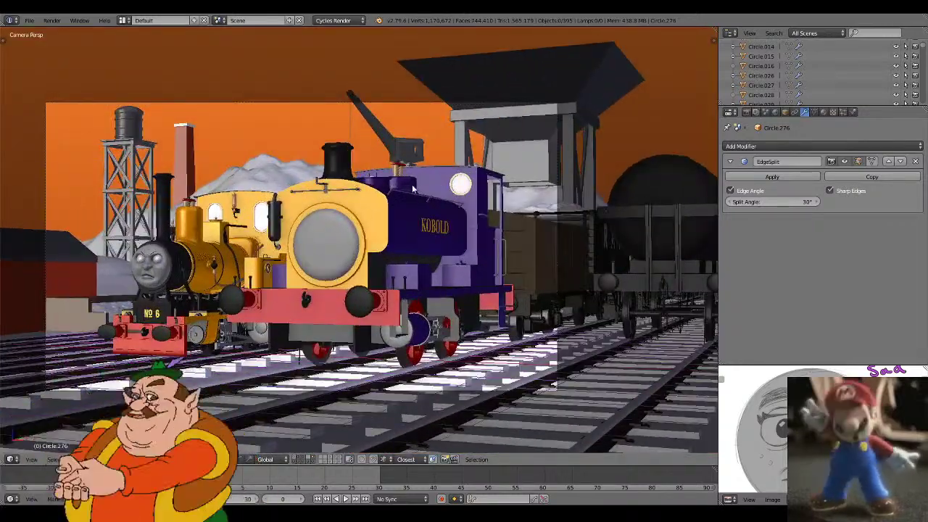
{"action": "scroll", "coordinate": [509, 149], "scroll_direction": "down", "scroll_amount": 2}
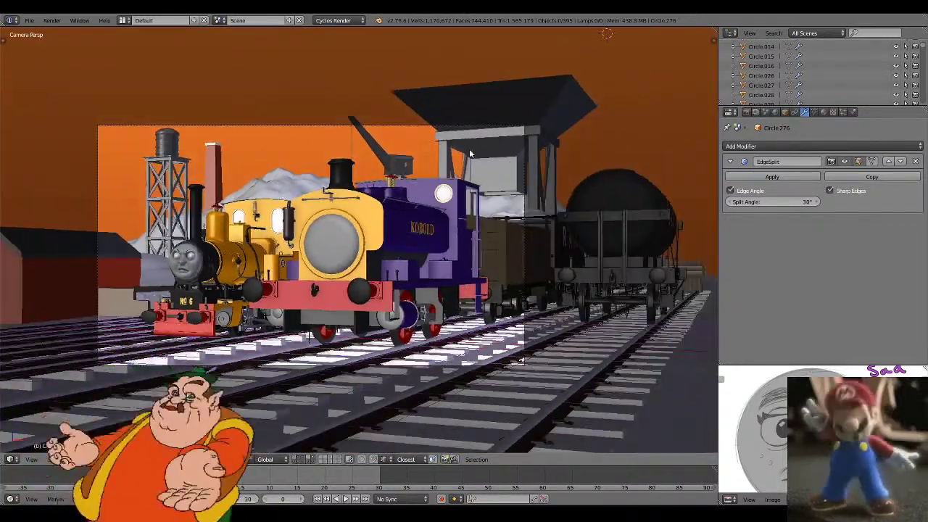
- Save the scene file and check kob_.blend in the kobold folder
{"action": "left_click", "coordinate": [33, 21]}
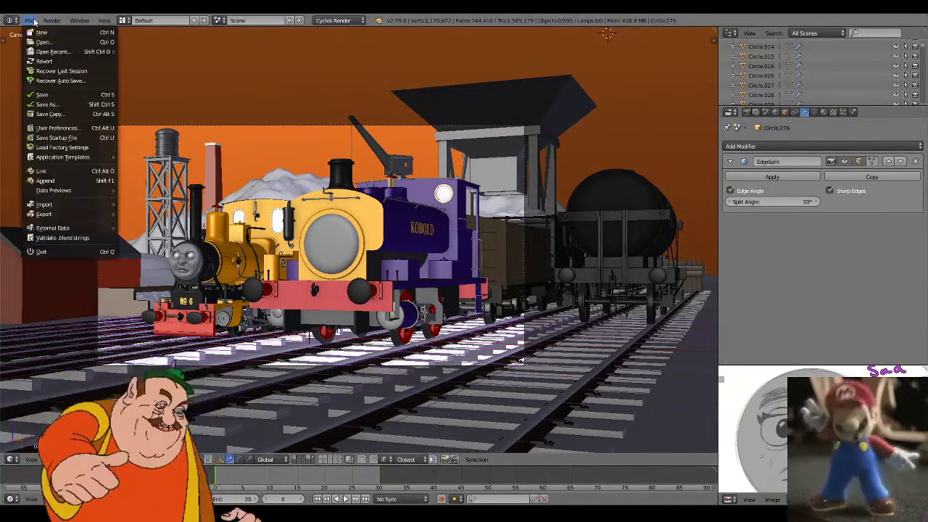
{"action": "left_click", "coordinate": [42, 94]}
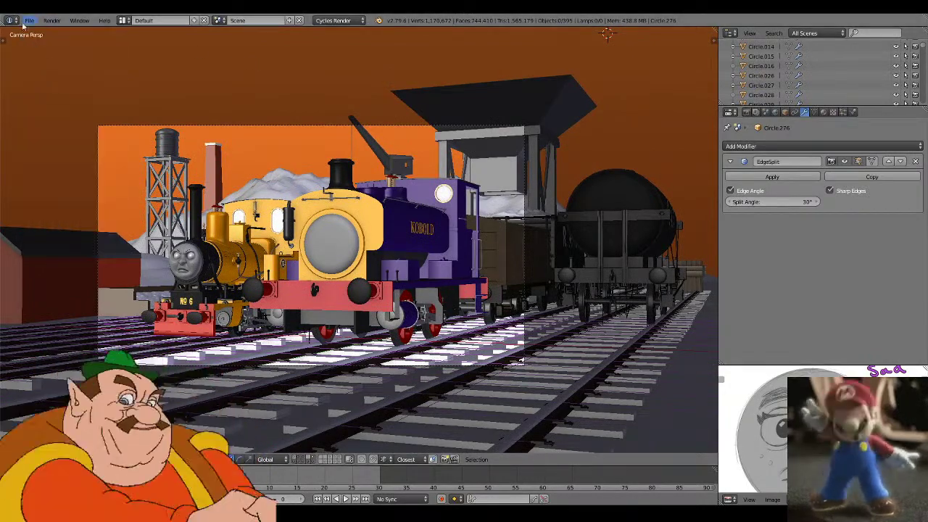
{"action": "left_click", "coordinate": [28, 21]}
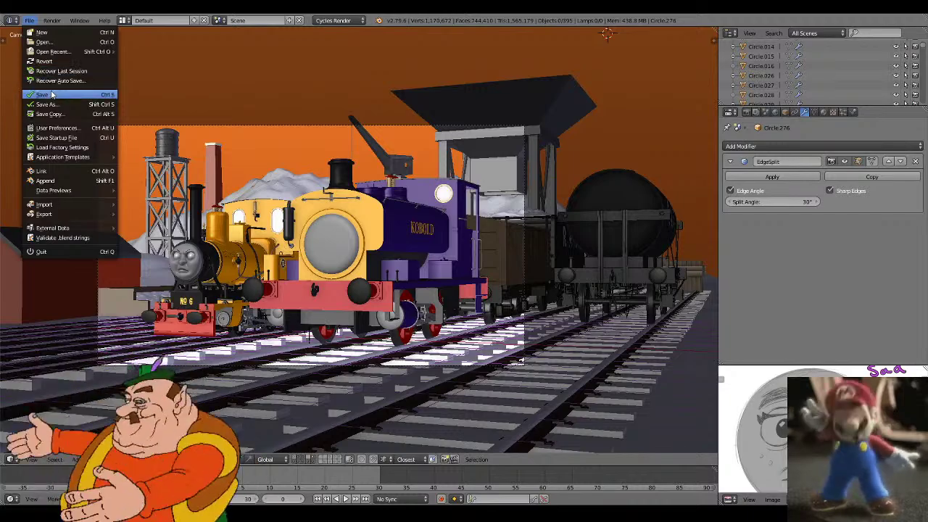
{"action": "left_click", "coordinate": [45, 41]}
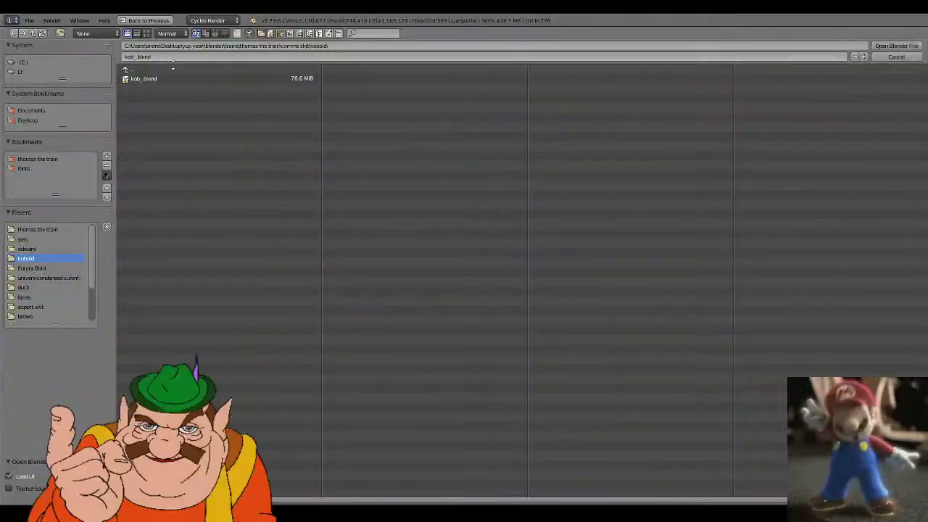
{"action": "left_click", "coordinate": [146, 34]}
{"action": "left_click", "coordinate": [150, 80]}
{"action": "left_click", "coordinate": [150, 79]}
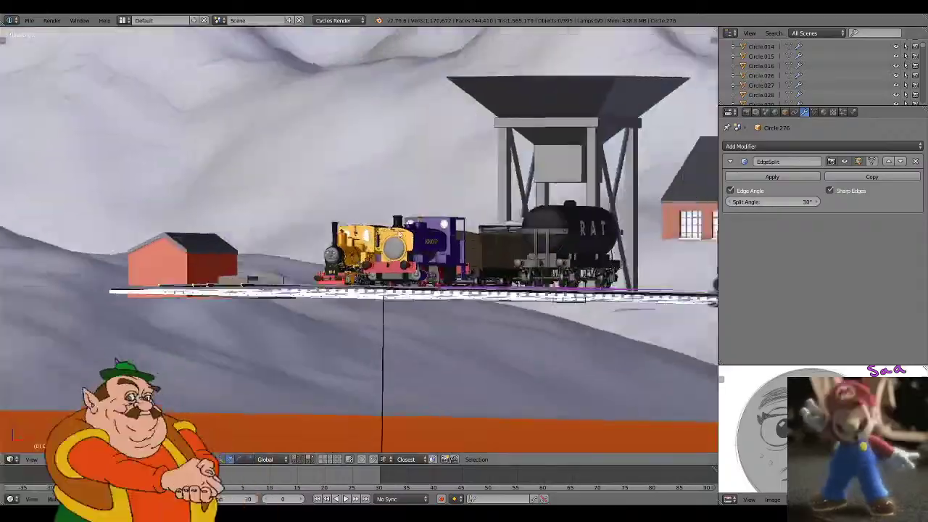
- Isolate the layer holding the buildings and select all parts of the large windowed red shed
{"action": "key", "text": "w"}
{"action": "key", "text": "e"}
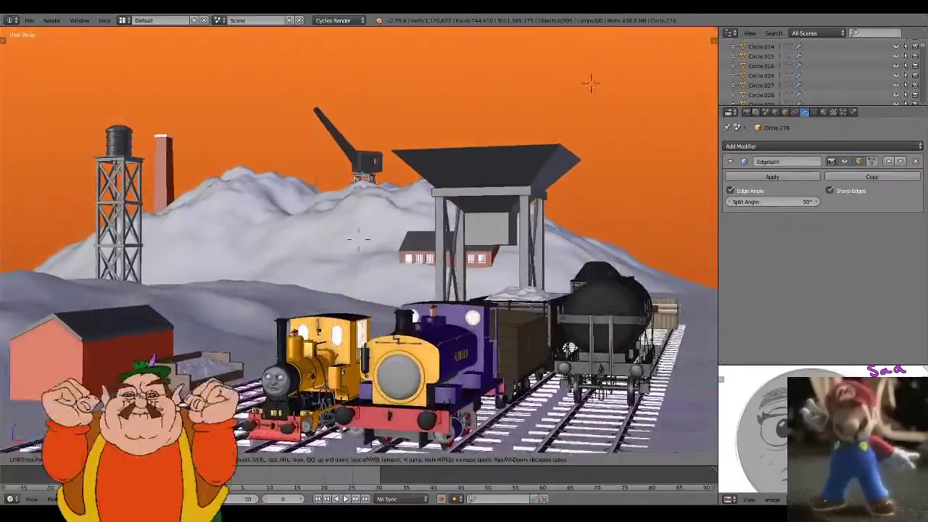
{"action": "left_click", "coordinate": [358, 239]}
{"action": "key", "text": "z"}
{"action": "right_click", "coordinate": [499, 266]}
{"action": "right_click", "coordinate": [515, 267]}
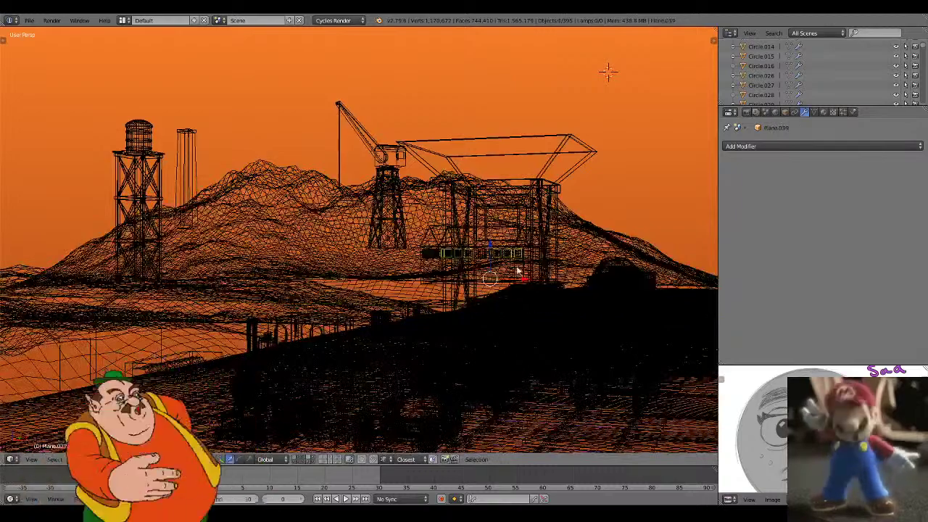
{"action": "right_click", "coordinate": [514, 269]}
{"action": "key", "text": "z"}
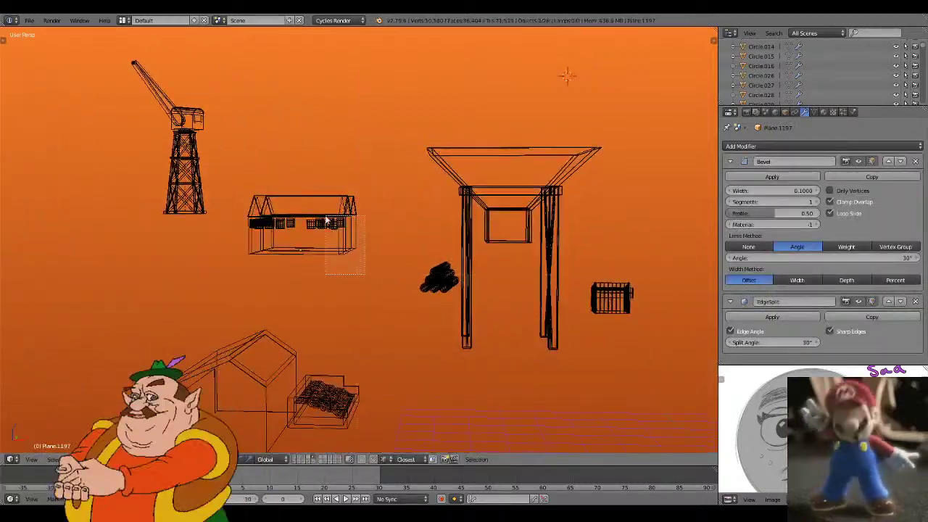
{"action": "key", "text": "z"}
{"action": "key", "text": "KP_0"}
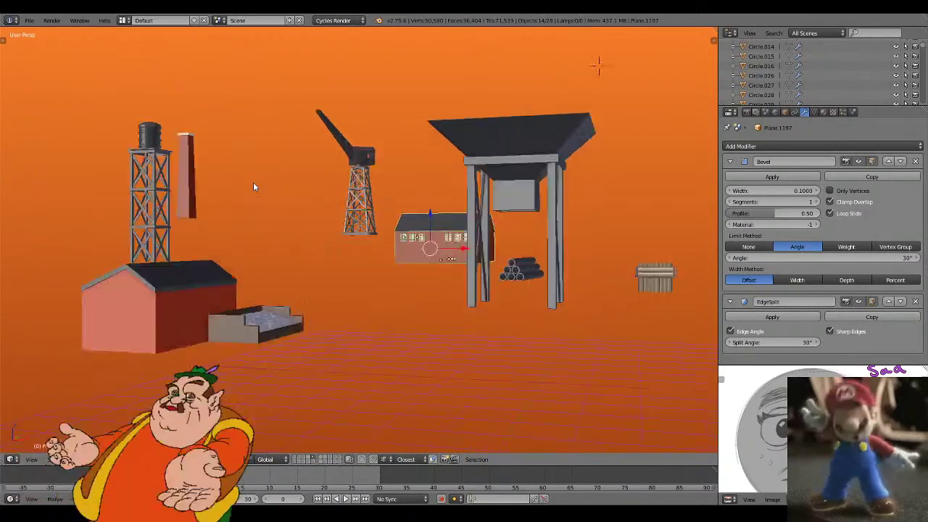
- Show the layers with the landscape, tracks and trains again alongside the buildings
{"action": "left_click", "coordinate": [299, 459], "text": "shift"}
{"action": "left_click", "coordinate": [296, 462], "text": "shift"}
{"action": "left_click", "coordinate": [306, 460], "text": "shift"}
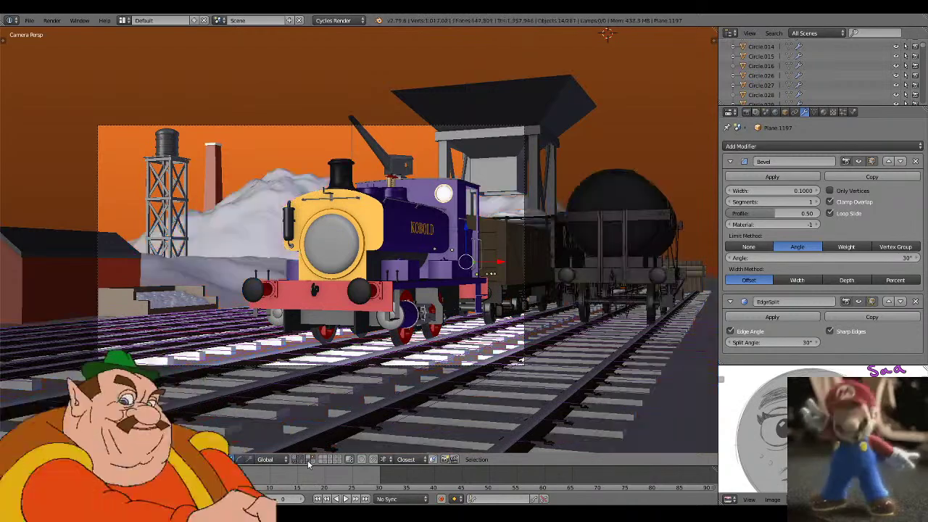
{"action": "left_click", "coordinate": [313, 461], "text": "shift"}
{"action": "scroll", "coordinate": [394, 304], "scroll_direction": "up", "scroll_amount": 1}
{"action": "scroll", "coordinate": [395, 302], "scroll_direction": "down", "scroll_amount": 1}
{"action": "middle_click_drag", "start_coordinate": [396, 302], "coordinate": [423, 348]}
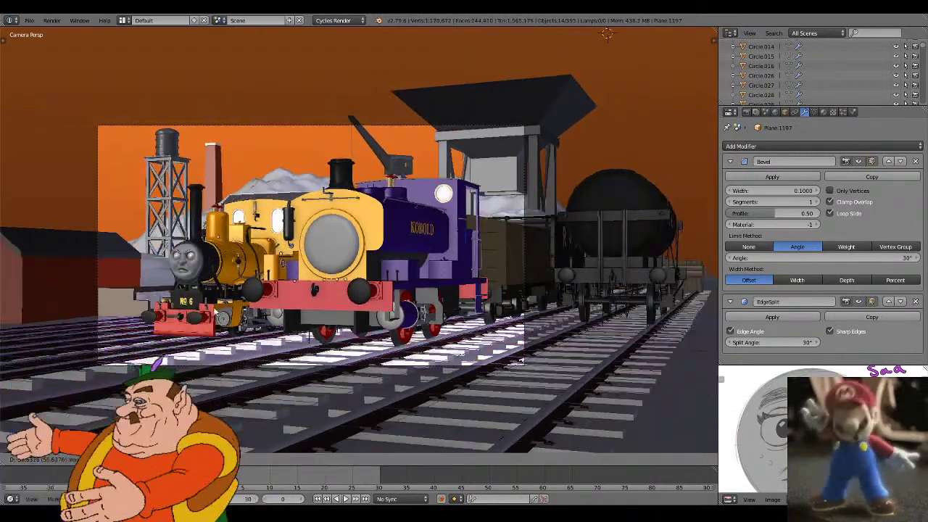
- Move the large red shed to the ground beside the tracks beyond the hopper, adjusting its height, and deselect it
{"action": "scroll", "coordinate": [423, 348], "scroll_direction": "down", "scroll_amount": 3}
{"action": "key", "text": "g"}
{"action": "left_click", "coordinate": [491, 317]}
{"action": "key", "text": "g"}
{"action": "key", "text": "z"}
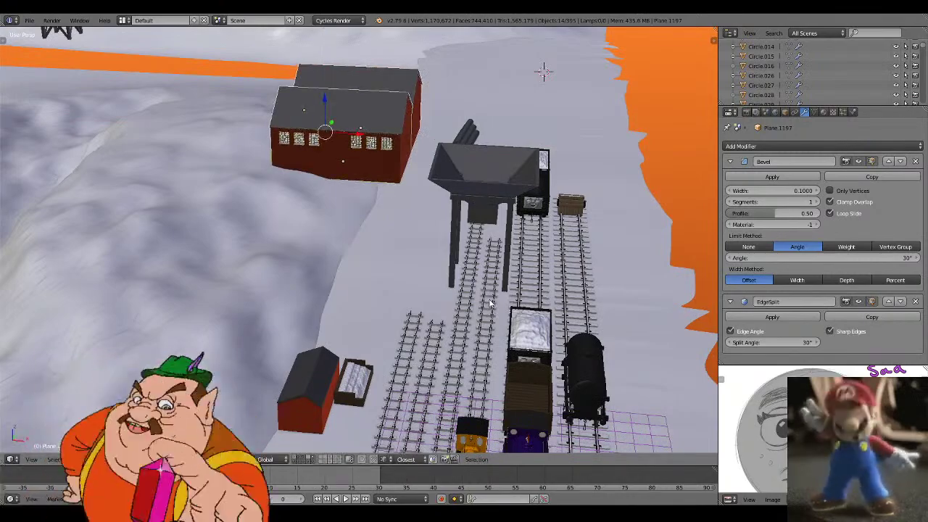
{"action": "key", "text": "KP_0"}
{"action": "key", "text": "a"}
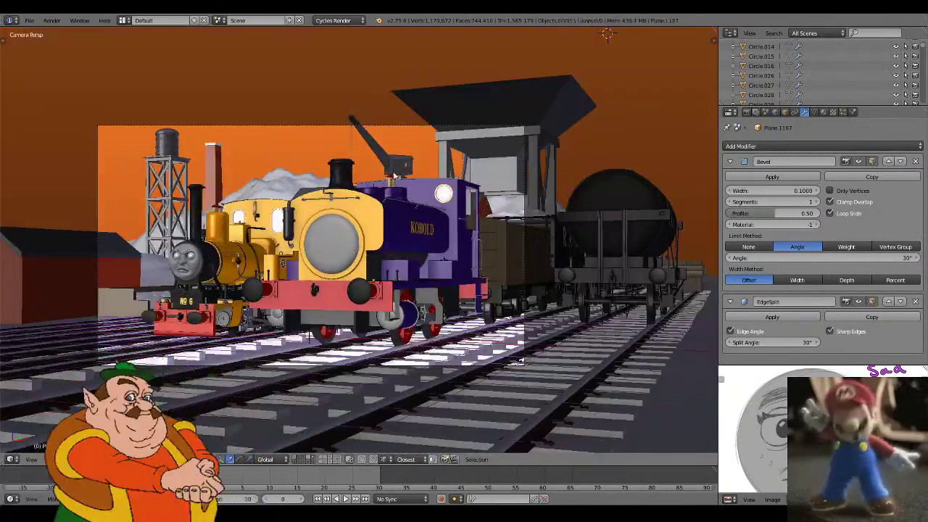
{"action": "middle_click_drag", "start_coordinate": [376, 163], "coordinate": [500, 204]}
{"action": "right_click", "coordinate": [482, 175]}
{"action": "right_click", "coordinate": [464, 172]}
{"action": "right_click", "coordinate": [458, 161]}
{"action": "right_click", "coordinate": [452, 178]}
{"action": "key", "text": "r"}
{"action": "key", "text": "z"}
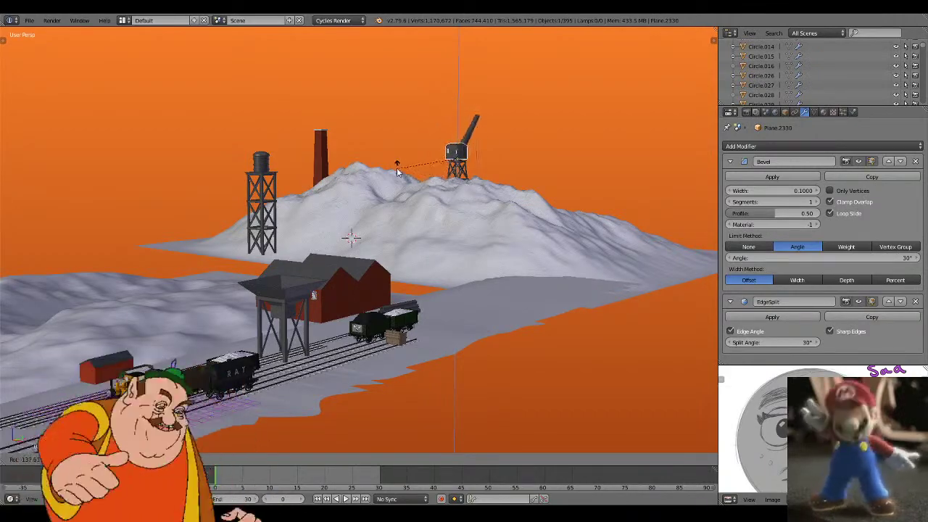
{"action": "right_click", "coordinate": [698, 211]}
- Examine the layout of the railway yard and its buildings from several angles and through the camera
{"action": "middle_click_drag", "start_coordinate": [515, 259], "coordinate": [433, 303]}
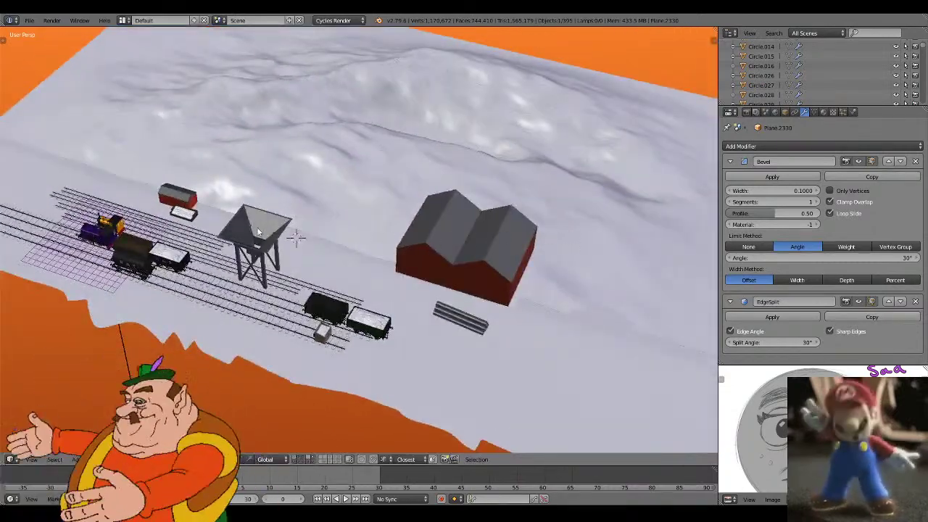
{"action": "middle_click_drag", "start_coordinate": [293, 231], "coordinate": [276, 234]}
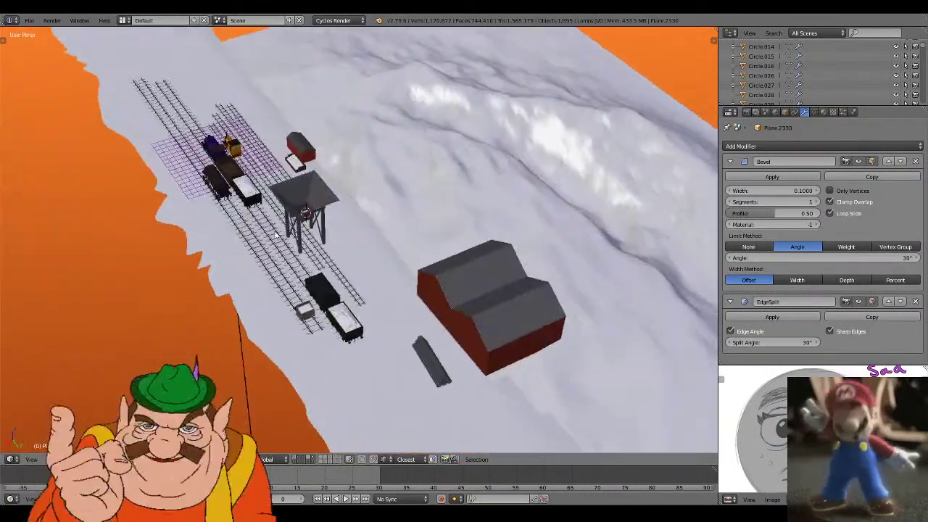
{"action": "middle_click_drag", "start_coordinate": [329, 250], "coordinate": [425, 249]}
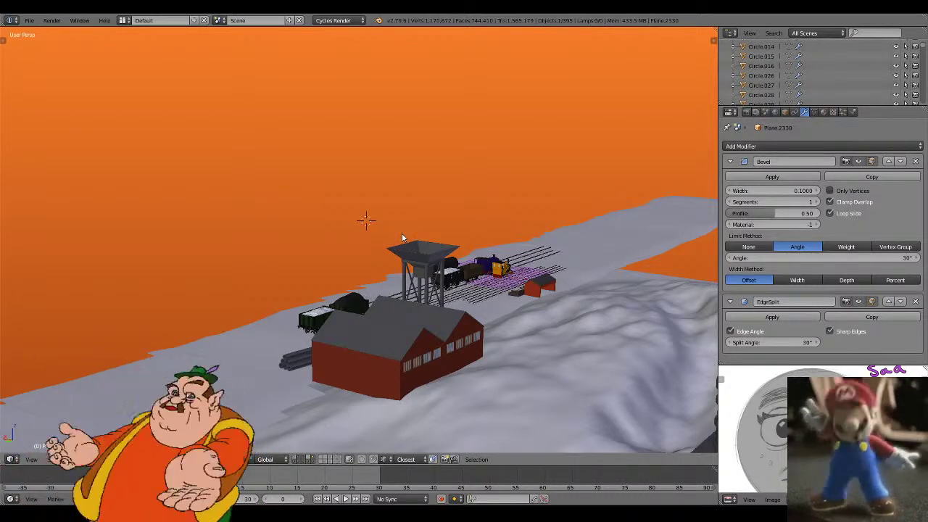
{"action": "middle_click_drag", "start_coordinate": [414, 249], "coordinate": [492, 204]}
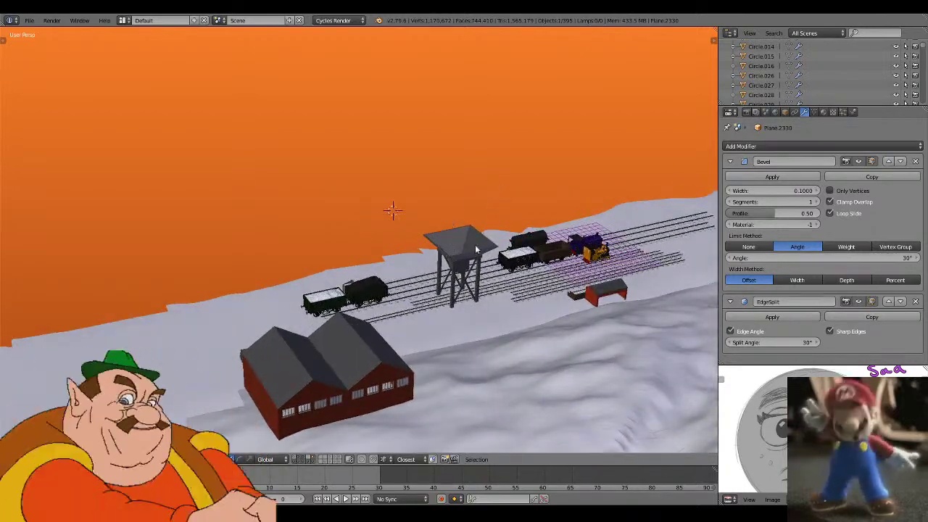
{"action": "middle_click_drag", "start_coordinate": [414, 308], "coordinate": [410, 289]}
{"action": "key", "text": "KP_0"}
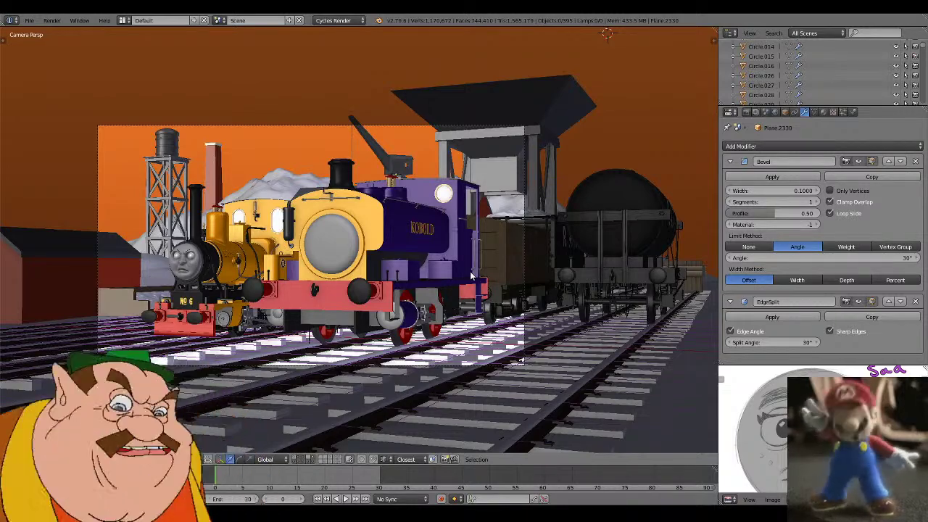
- Duplicate the snowy mountain landscape, shift the copy along X and rotate it behind the small red shed and water tower
{"action": "right_click", "coordinate": [261, 193]}
{"action": "key", "text": "z"}
{"action": "key", "text": "z"}
{"action": "key", "text": "shift+d"}
{"action": "key", "text": "x"}
{"action": "key", "text": "r"}
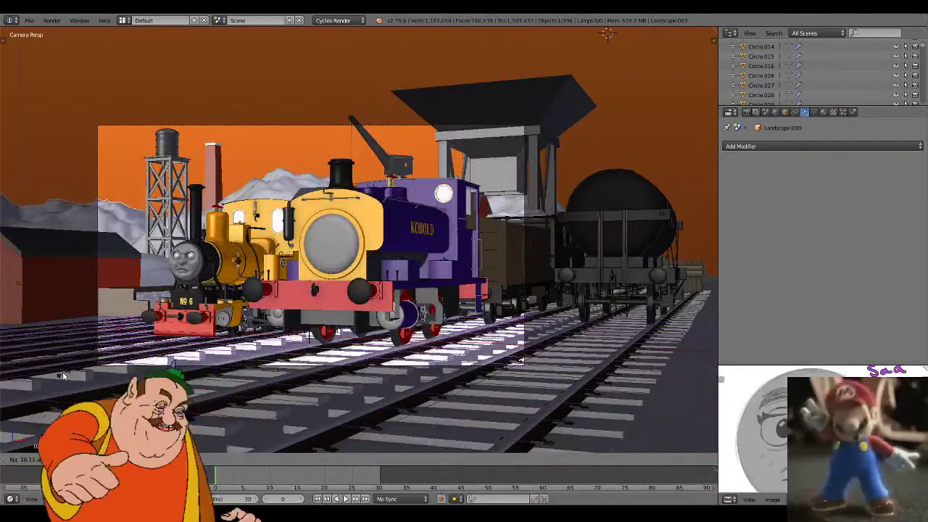
- Reposition the copied mountains so their peaks stand above the small red shed's roof in the camera view, and deselect them
{"action": "key", "text": "g"}
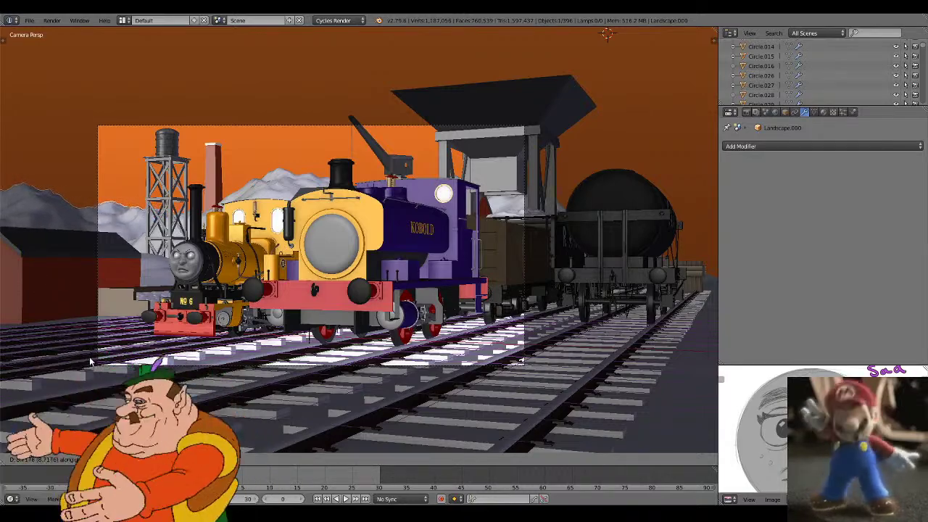
{"action": "left_click", "coordinate": [85, 369]}
{"action": "key", "text": "a"}
{"action": "middle_click_drag", "start_coordinate": [472, 266], "coordinate": [576, 236], "text": "shift"}
{"action": "scroll", "coordinate": [511, 263], "scroll_direction": "up", "scroll_amount": 2}
{"action": "scroll", "coordinate": [562, 260], "scroll_direction": "down", "scroll_amount": 1}
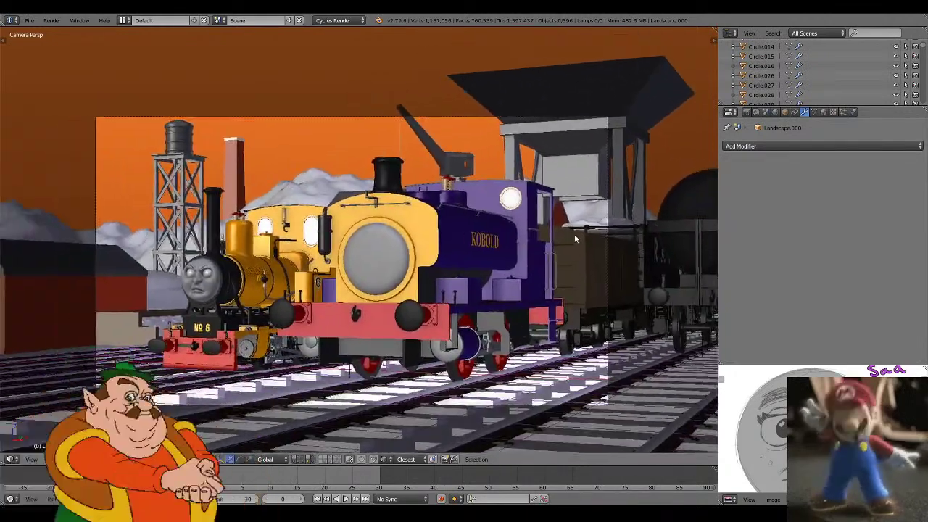
- Enlarge the 3D view to full screen and examine the railway yard through the camera with textured shading
{"action": "key", "text": "shift+space"}
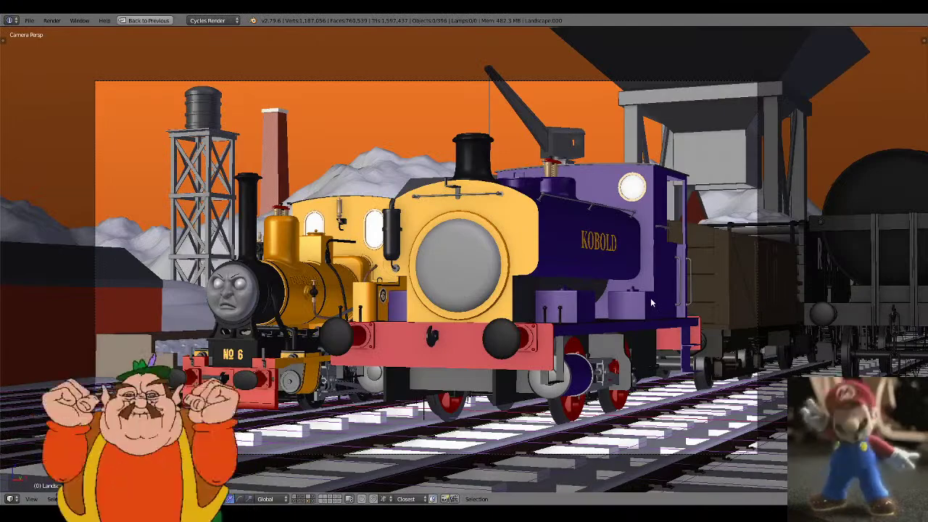
{"action": "key", "text": "shift+z"}
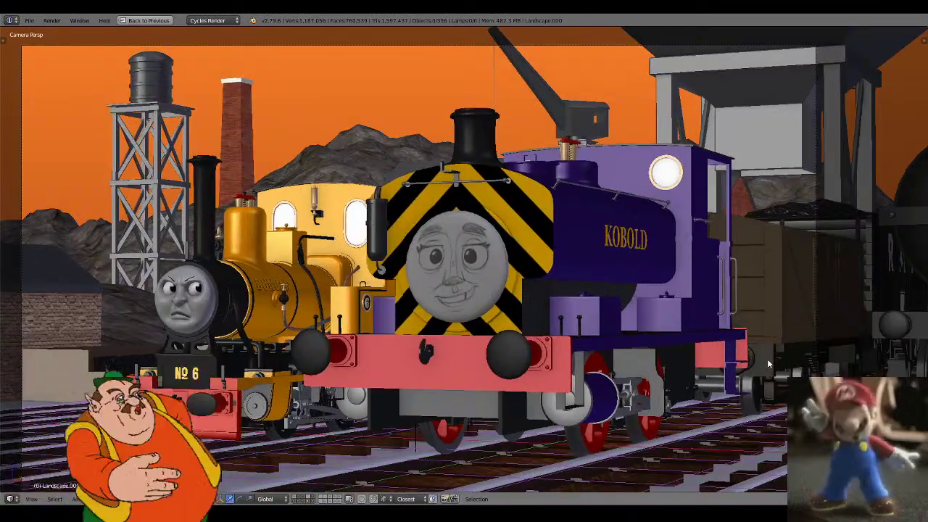
{"action": "scroll", "coordinate": [762, 416], "scroll_direction": "up", "scroll_amount": 1}
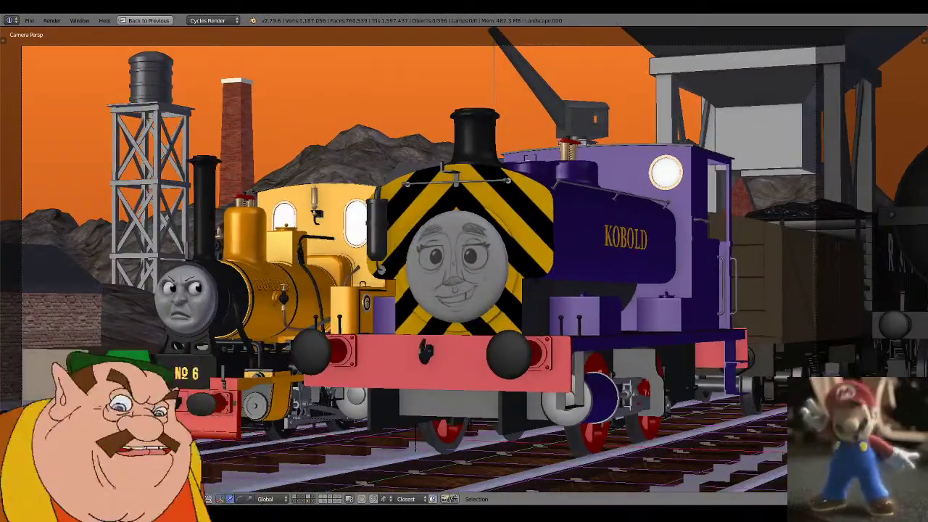
{"action": "scroll", "coordinate": [464, 261], "scroll_direction": "up", "scroll_amount": 1}
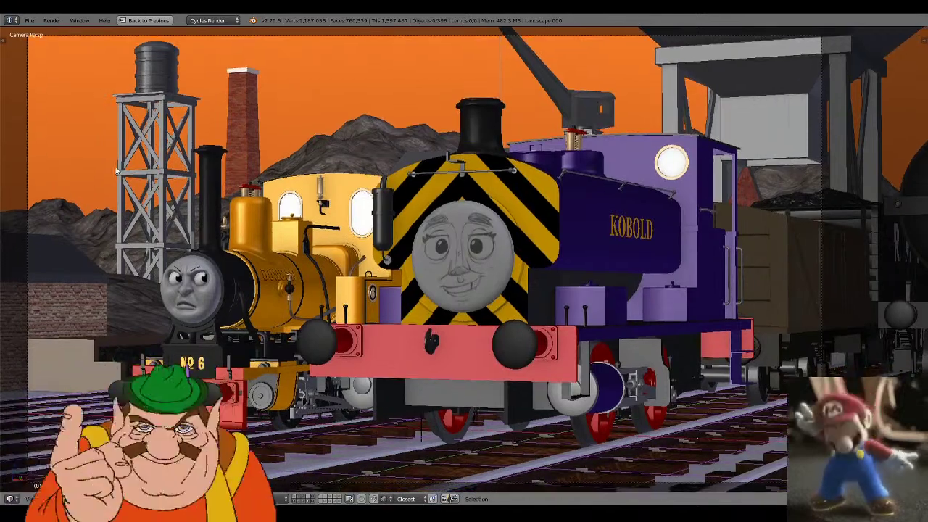
- Open sirhand.blend from the duncan folder inside the thomas the train directory
{"action": "left_click", "coordinate": [29, 20]}
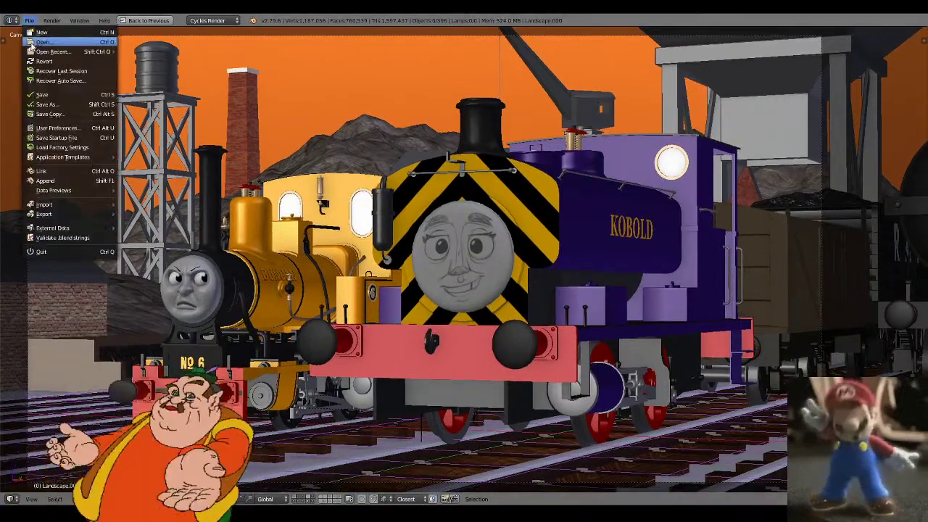
{"action": "left_click", "coordinate": [32, 42]}
{"action": "left_click", "coordinate": [146, 33]}
{"action": "double_click", "coordinate": [134, 80]}
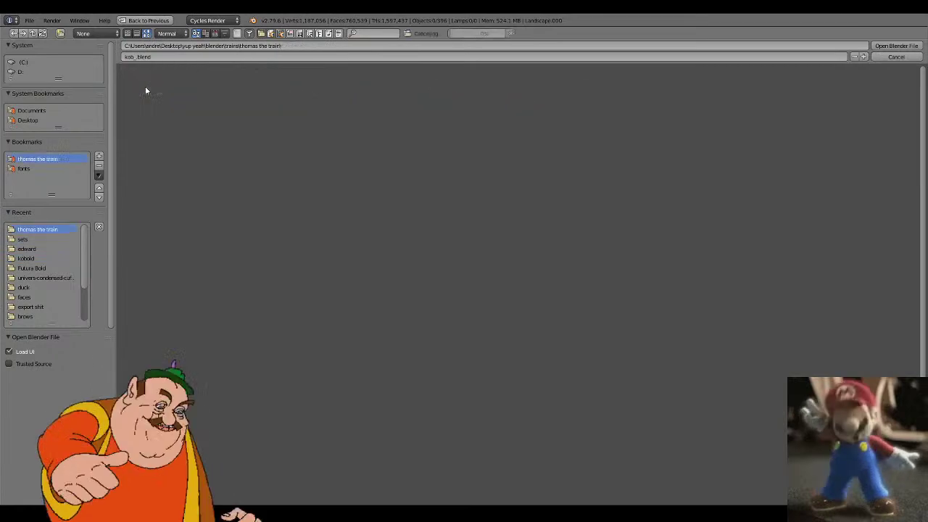
{"action": "double_click", "coordinate": [145, 86]}
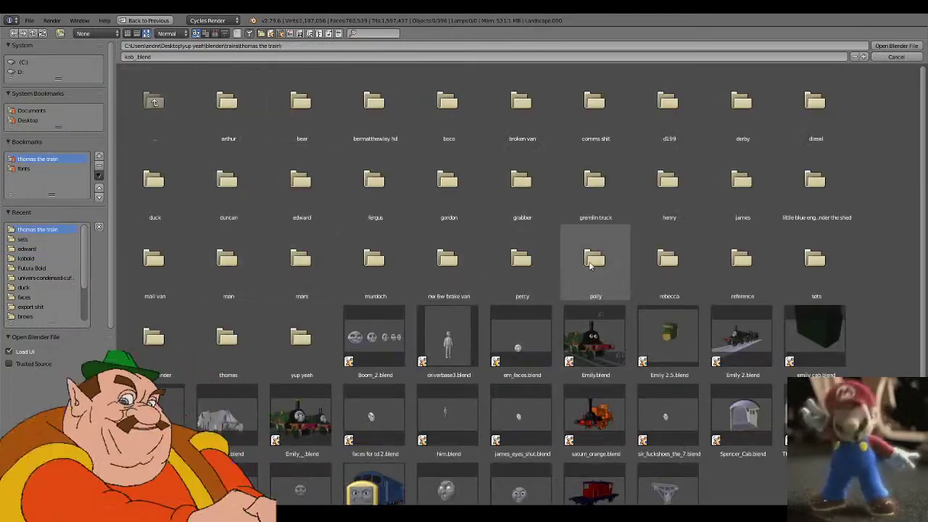
{"action": "double_click", "coordinate": [227, 185]}
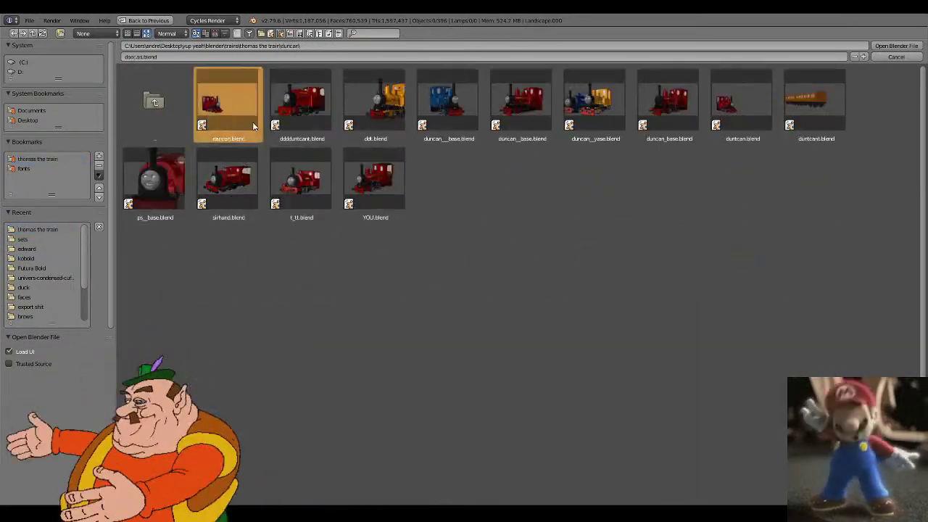
{"action": "left_click", "coordinate": [242, 175]}
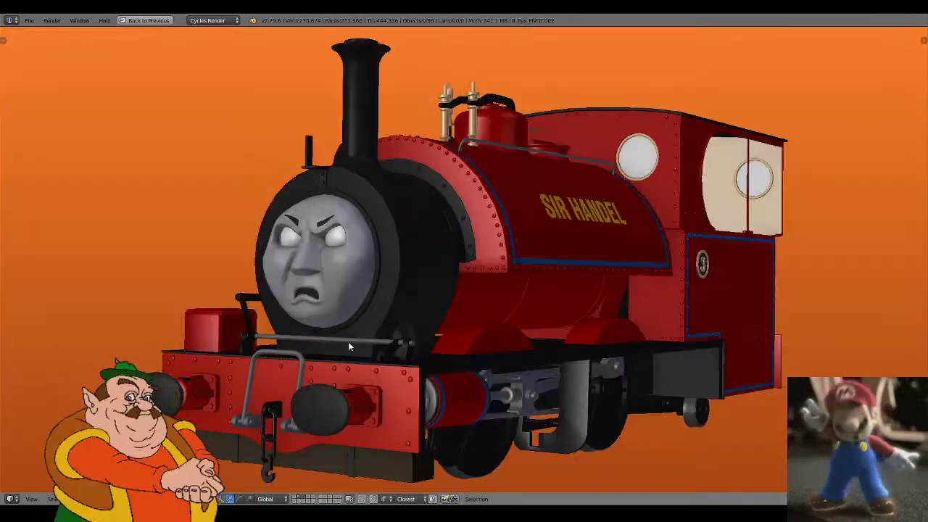
- Show the layer holding the slatted wagons together with the red Sir Handel locomotive
{"action": "scroll", "coordinate": [367, 389], "scroll_direction": "down", "scroll_amount": 1}
{"action": "scroll", "coordinate": [364, 389], "scroll_direction": "up", "scroll_amount": 1}
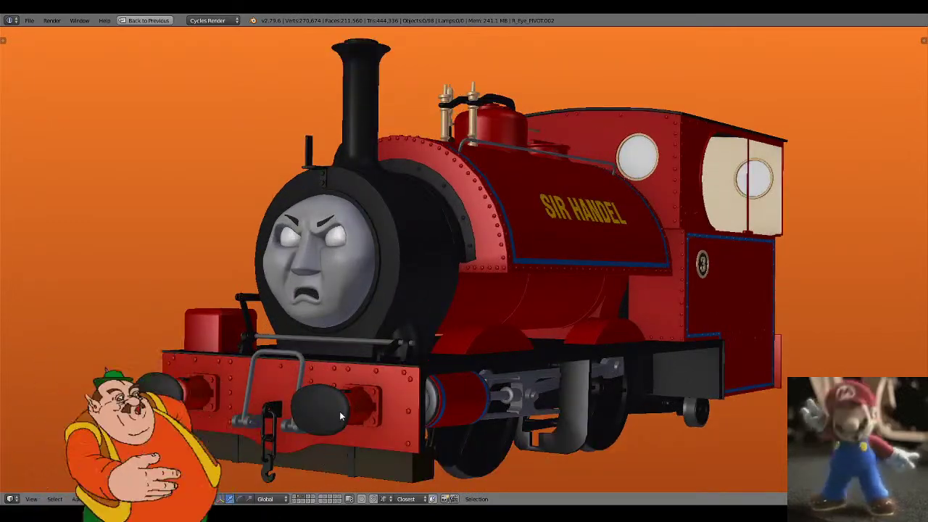
{"action": "mouse_move", "coordinate": [324, 413]}
{"action": "middle_mouse_down"}
{"action": "mouse_move", "coordinate": [316, 413]}
{"action": "mouse_move", "coordinate": [334, 420]}
{"action": "middle_mouse_up"}
{"action": "scroll", "coordinate": [333, 419], "scroll_direction": "down", "scroll_amount": 2}
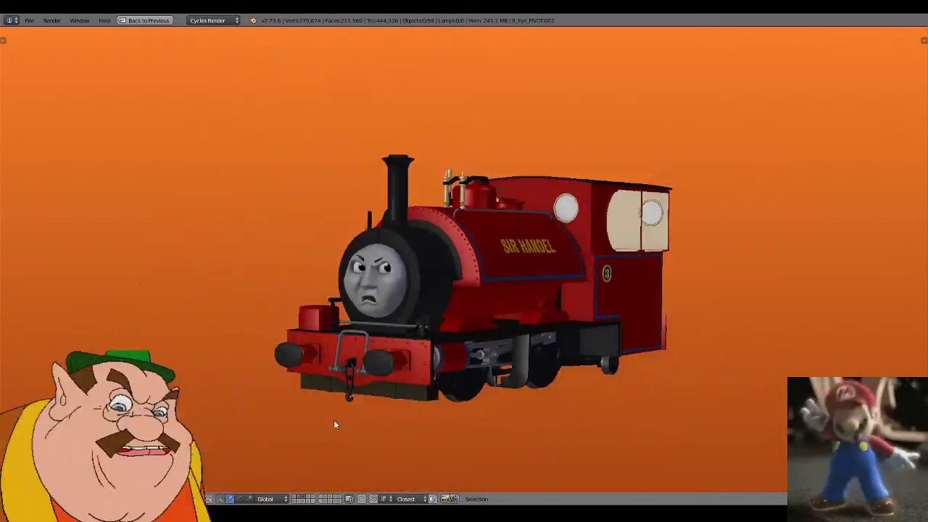
{"action": "scroll", "coordinate": [333, 420], "scroll_direction": "up", "scroll_amount": 1}
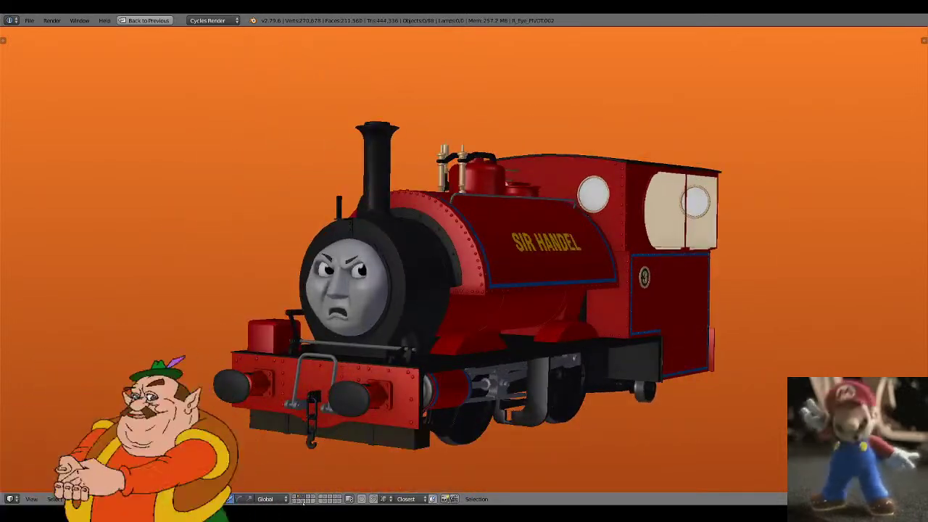
{"action": "left_click", "coordinate": [303, 501], "text": "shift"}
- Examine the red locomotive and its coupled wagons by flying around them from the front and side
{"action": "middle_click_drag", "start_coordinate": [542, 401], "coordinate": [401, 387]}
{"action": "scroll", "coordinate": [484, 388], "scroll_direction": "down", "scroll_amount": 3}
{"action": "key", "text": "shift+f"}
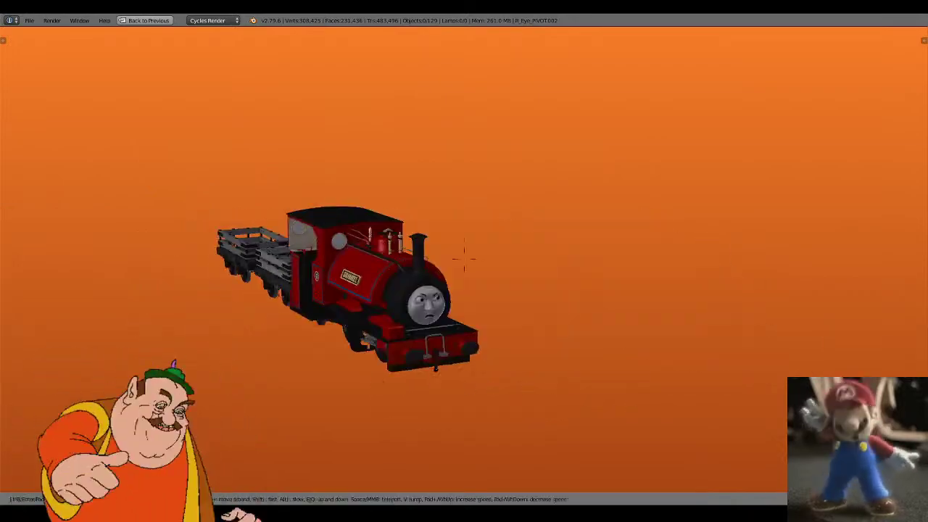
{"action": "key", "text": "w"}
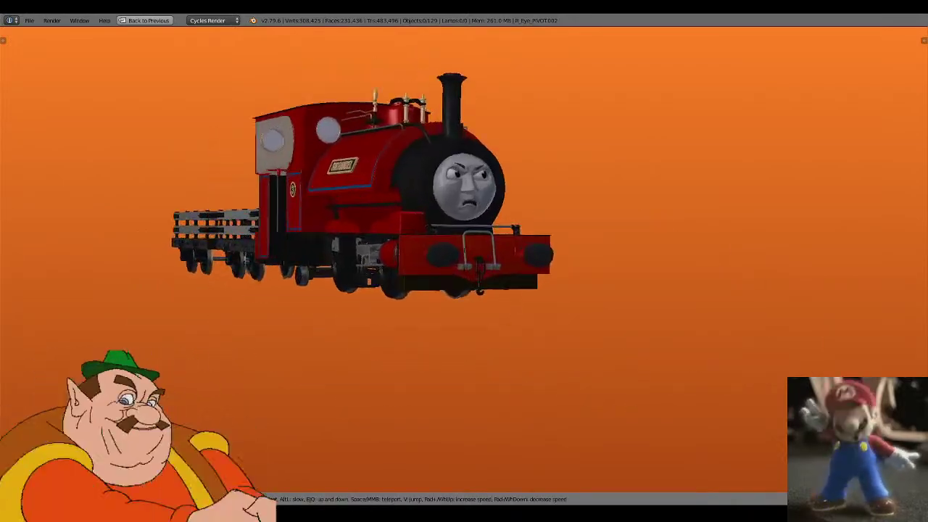
{"action": "key", "text": "a"}
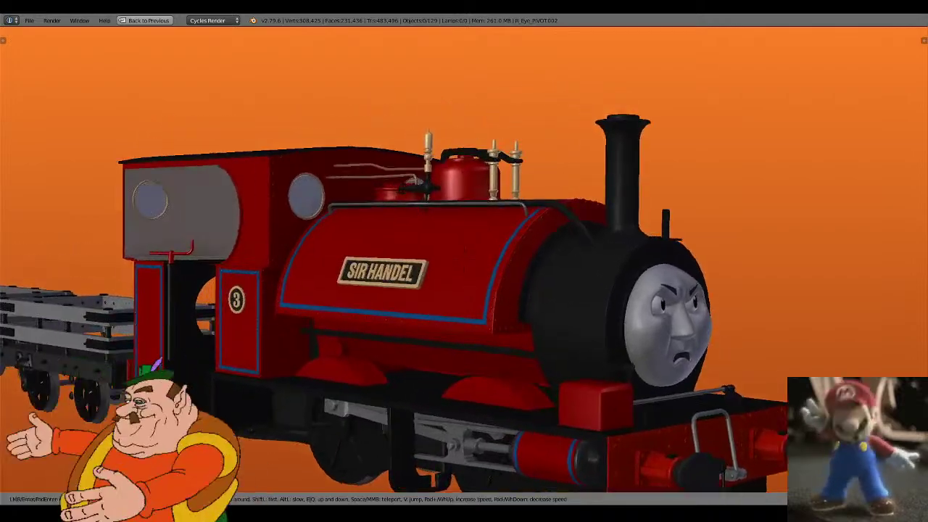
{"action": "key", "text": "s"}
{"action": "key", "text": "d"}
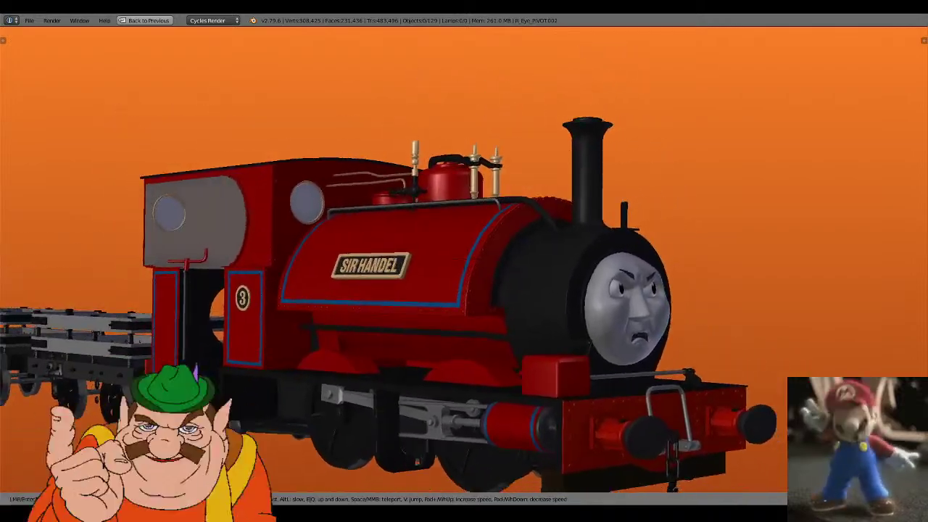
{"action": "left_click", "coordinate": [466, 265]}
{"action": "key", "text": "shift+f"}
{"action": "key", "text": "s"}
{"action": "left_click", "coordinate": [466, 266]}
- Inspect the two slatted wagons behind the cab and their running gear in solid and wireframe display
{"action": "right_click", "coordinate": [95, 354]}
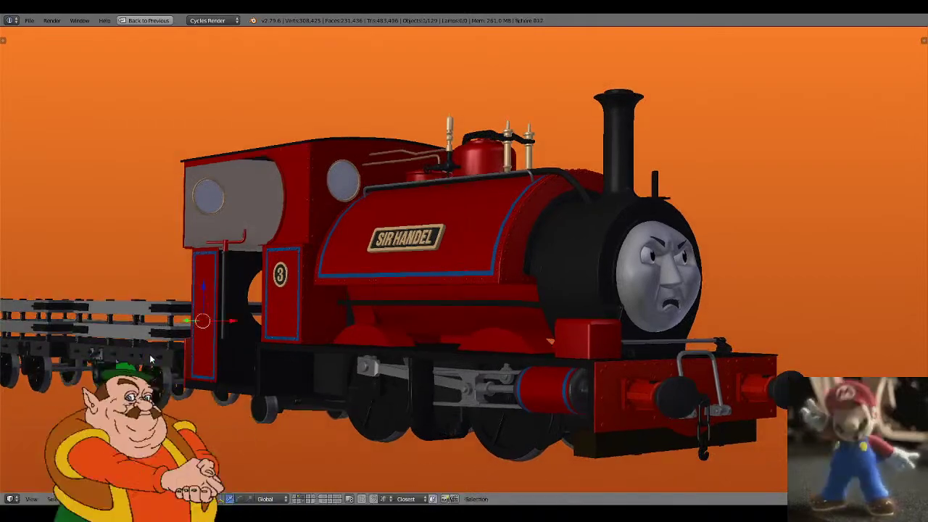
{"action": "key", "text": "z"}
{"action": "key", "text": "z"}
{"action": "middle_click_drag", "start_coordinate": [95, 353], "coordinate": [504, 324]}
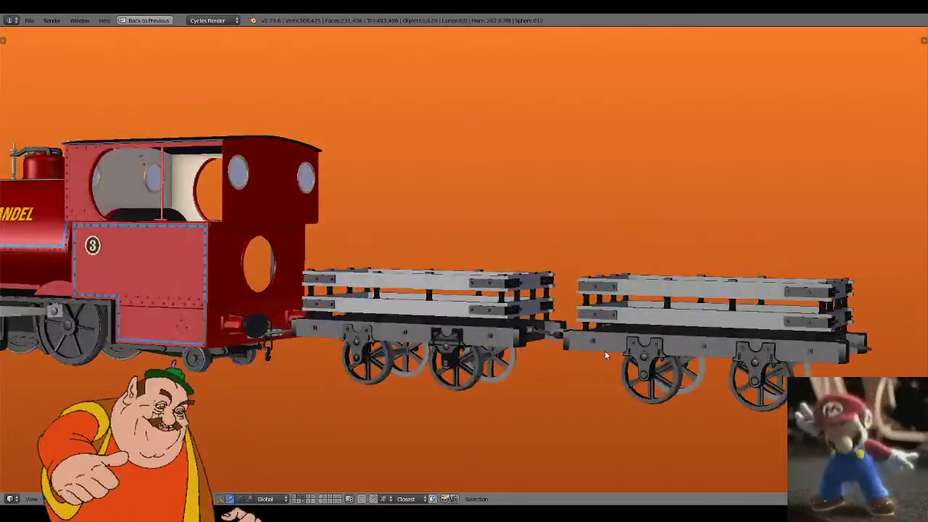
{"action": "middle_click_drag", "start_coordinate": [605, 352], "coordinate": [575, 370]}
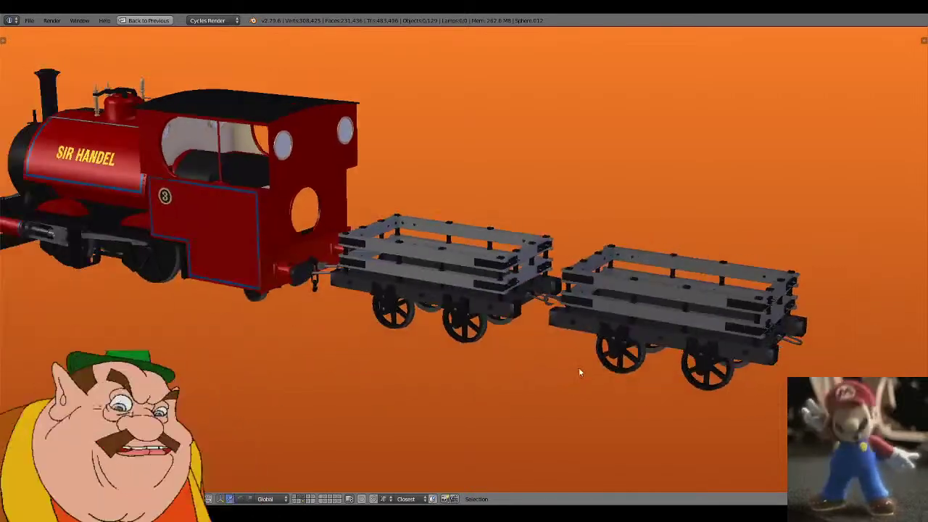
{"action": "right_click", "coordinate": [589, 332]}
{"action": "key", "text": "z"}
{"action": "key", "text": "z"}
{"action": "key", "text": "a"}
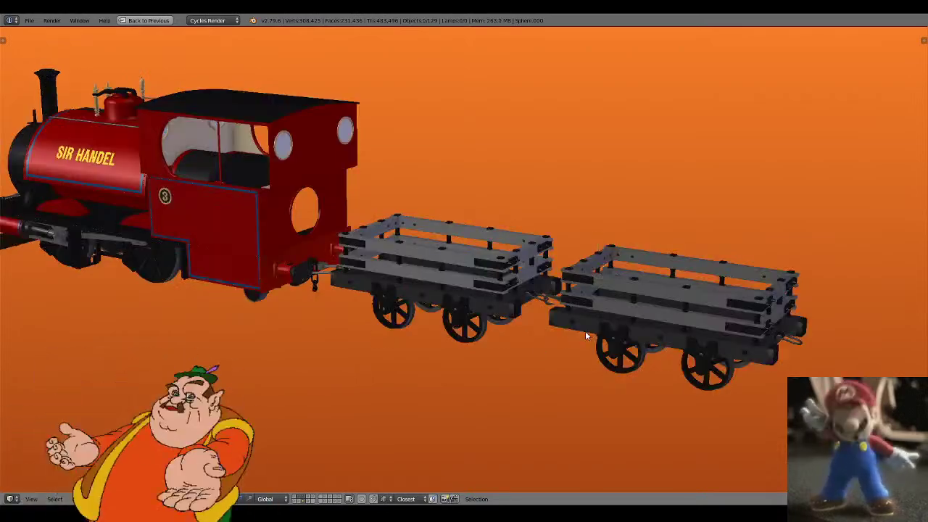
{"action": "middle_click_drag", "start_coordinate": [583, 329], "coordinate": [607, 348]}
{"action": "key", "text": "z"}
{"action": "key", "text": "z"}
- Clean up the mesh faces just below the spherical boss on the wagon's axle guard
{"action": "middle_click_drag", "start_coordinate": [532, 321], "coordinate": [536, 324]}
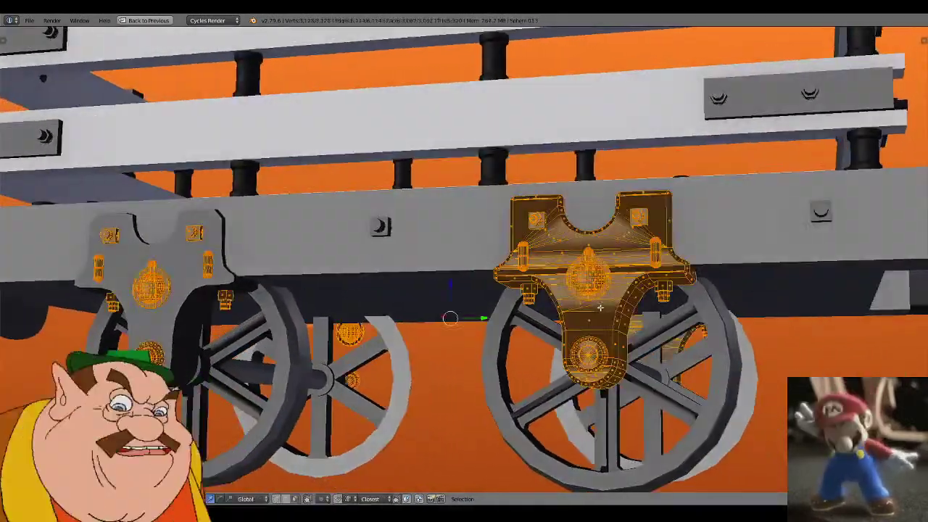
{"action": "key", "text": "a"}
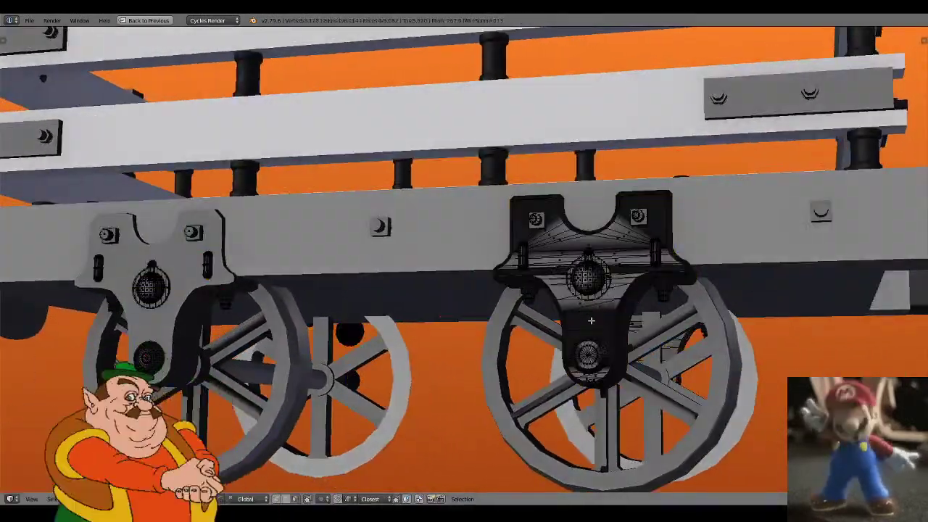
{"action": "middle_click_drag", "start_coordinate": [624, 270], "coordinate": [528, 279], "text": "shift"}
{"action": "scroll", "coordinate": [536, 297], "scroll_direction": "up", "scroll_amount": 8}
{"action": "key", "text": "a"}
{"action": "scroll", "coordinate": [550, 323], "scroll_direction": "down", "scroll_amount": 1}
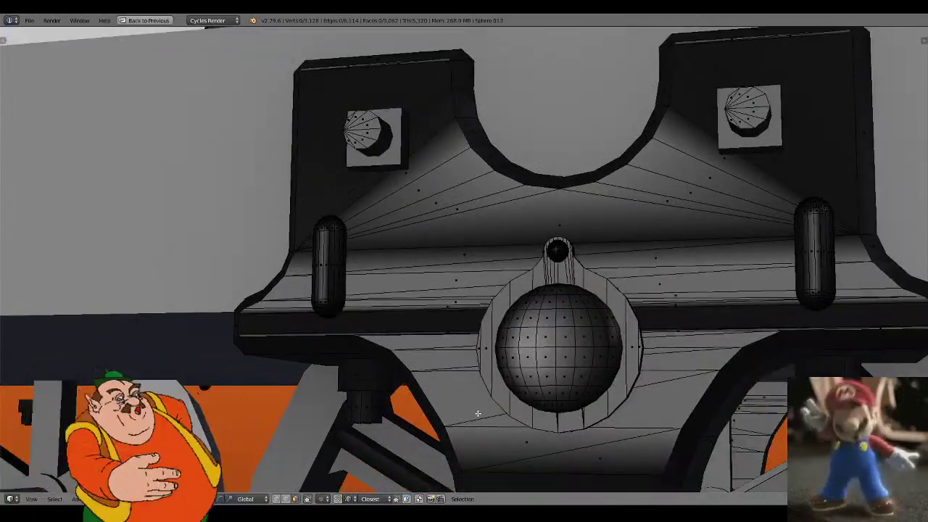
{"action": "scroll", "coordinate": [478, 413], "scroll_direction": "down", "scroll_amount": 8}
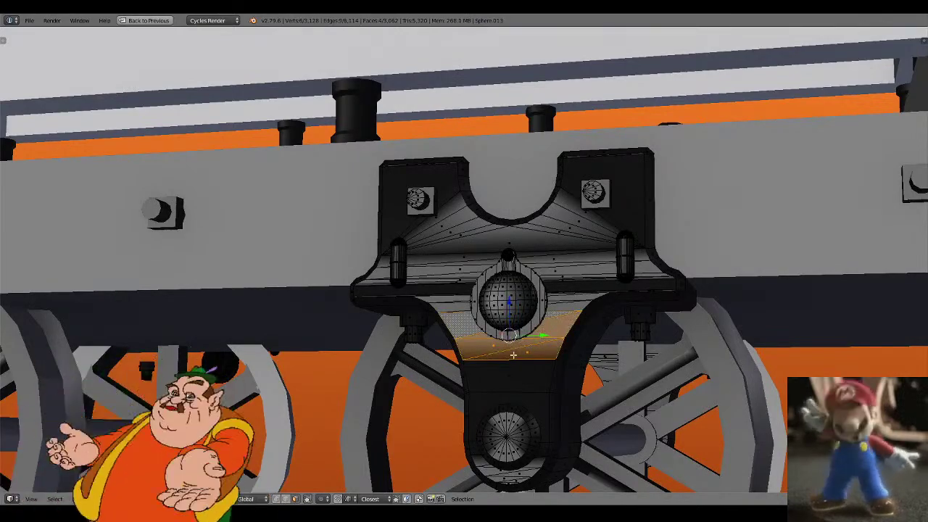
{"action": "key", "text": "a"}
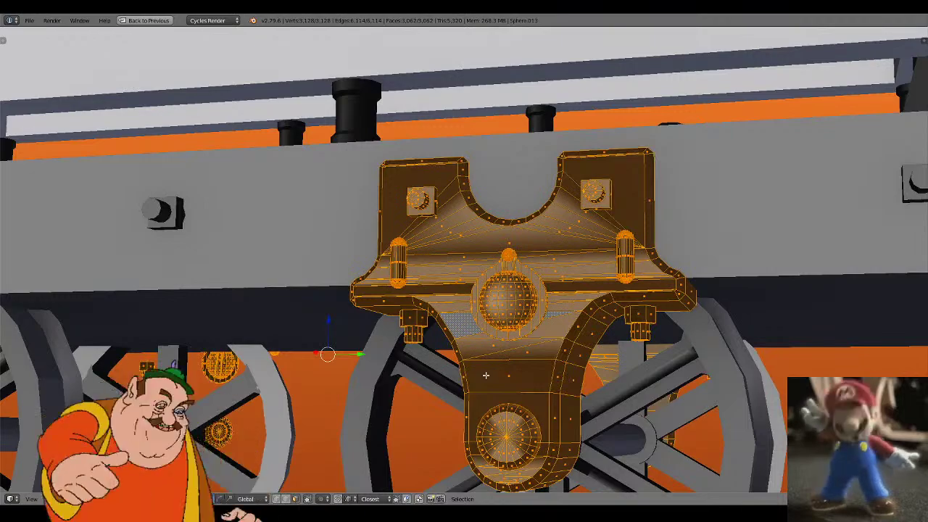
{"action": "key", "text": "a"}
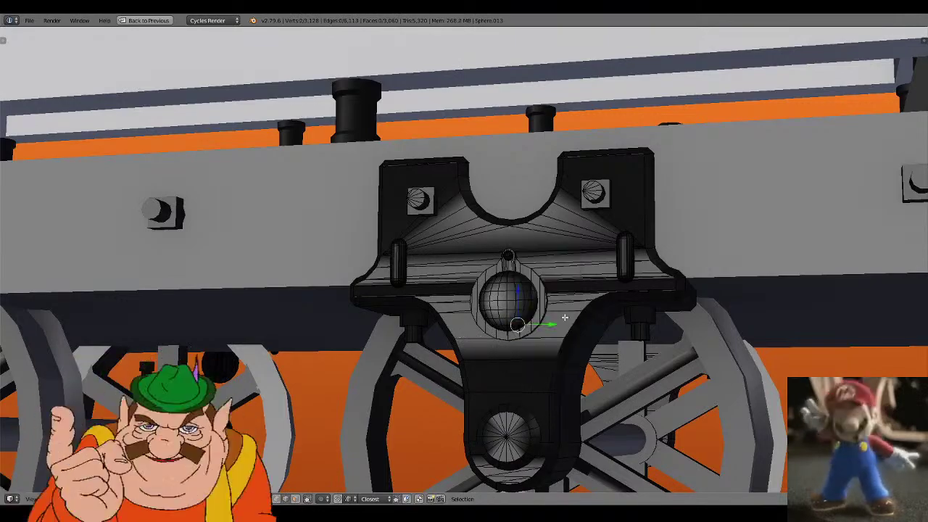
{"action": "key", "text": "ctrl+z"}
{"action": "key", "text": "ctrl+z"}
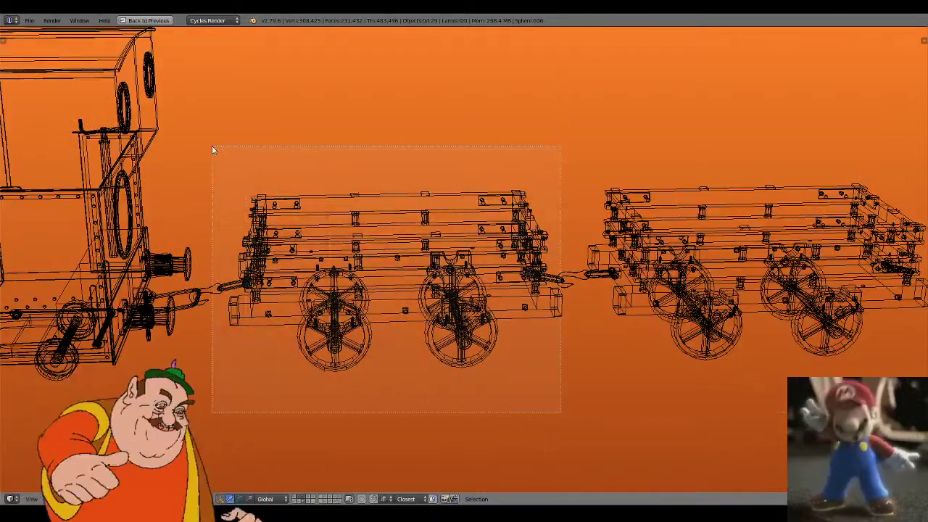
- Duplicate the whole slatted wagon coupled directly behind the locomotive and move the copy away from the original
{"action": "left_click_drag", "start_coordinate": [219, 149], "coordinate": [217, 152]}
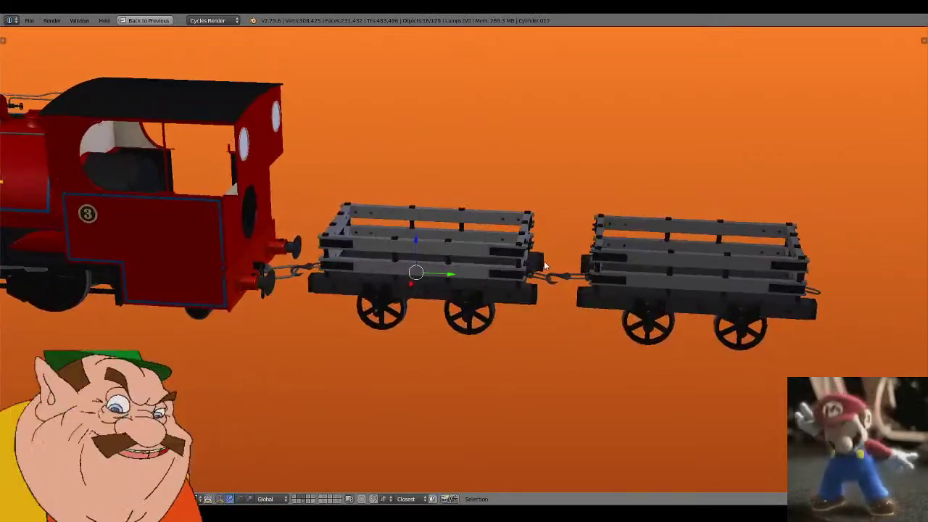
{"action": "key", "text": "shift+d"}
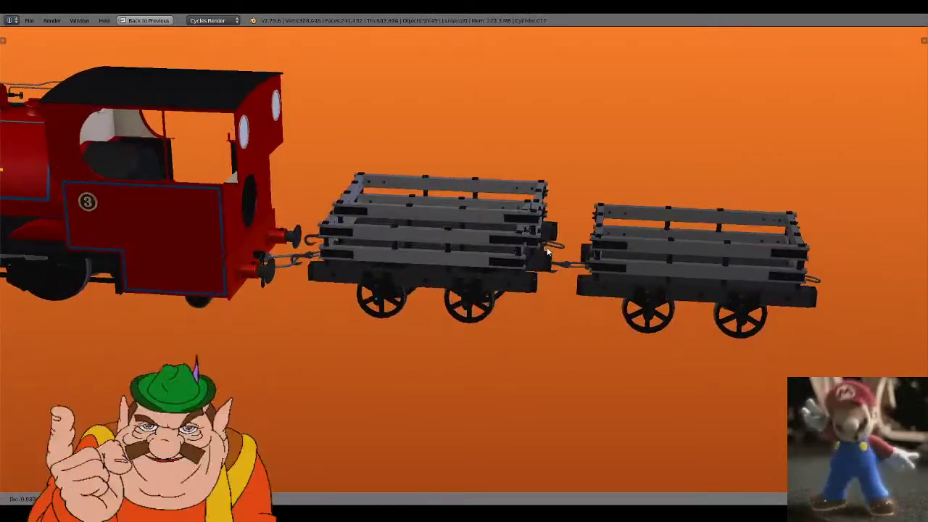